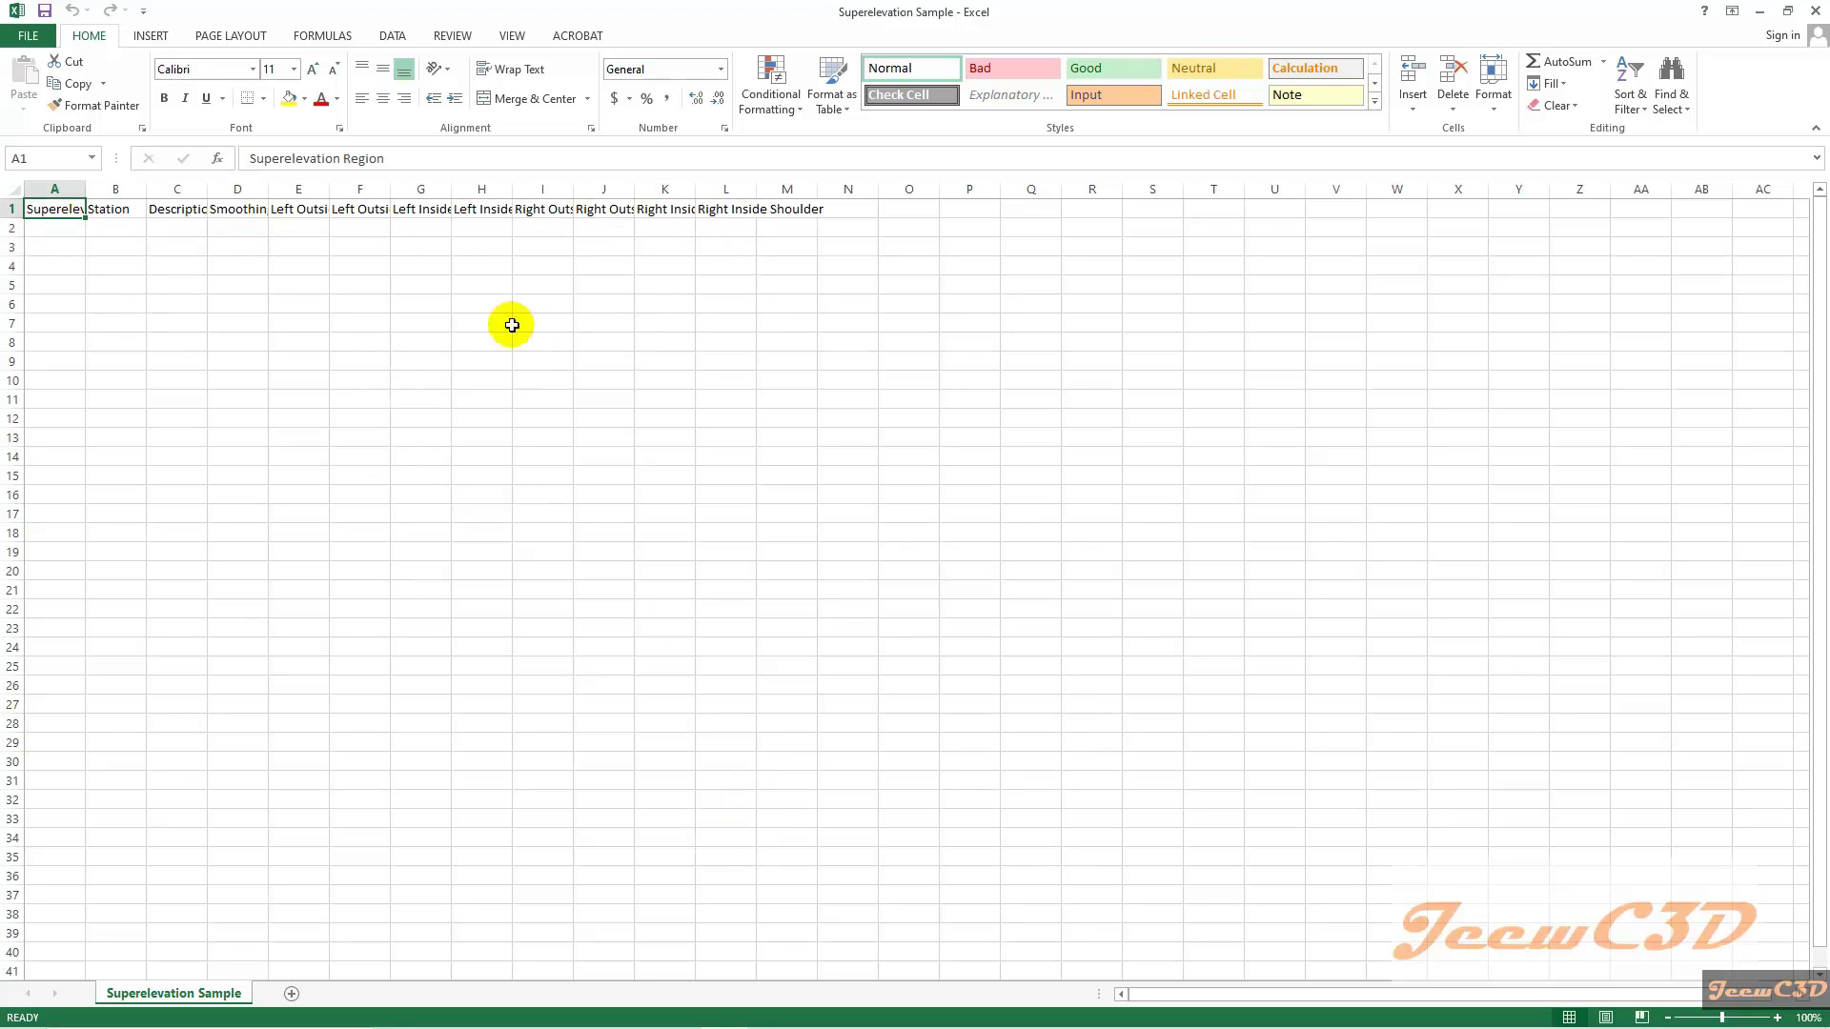
- Autofit columns A through L to the width of their header text
double_click(85, 189)
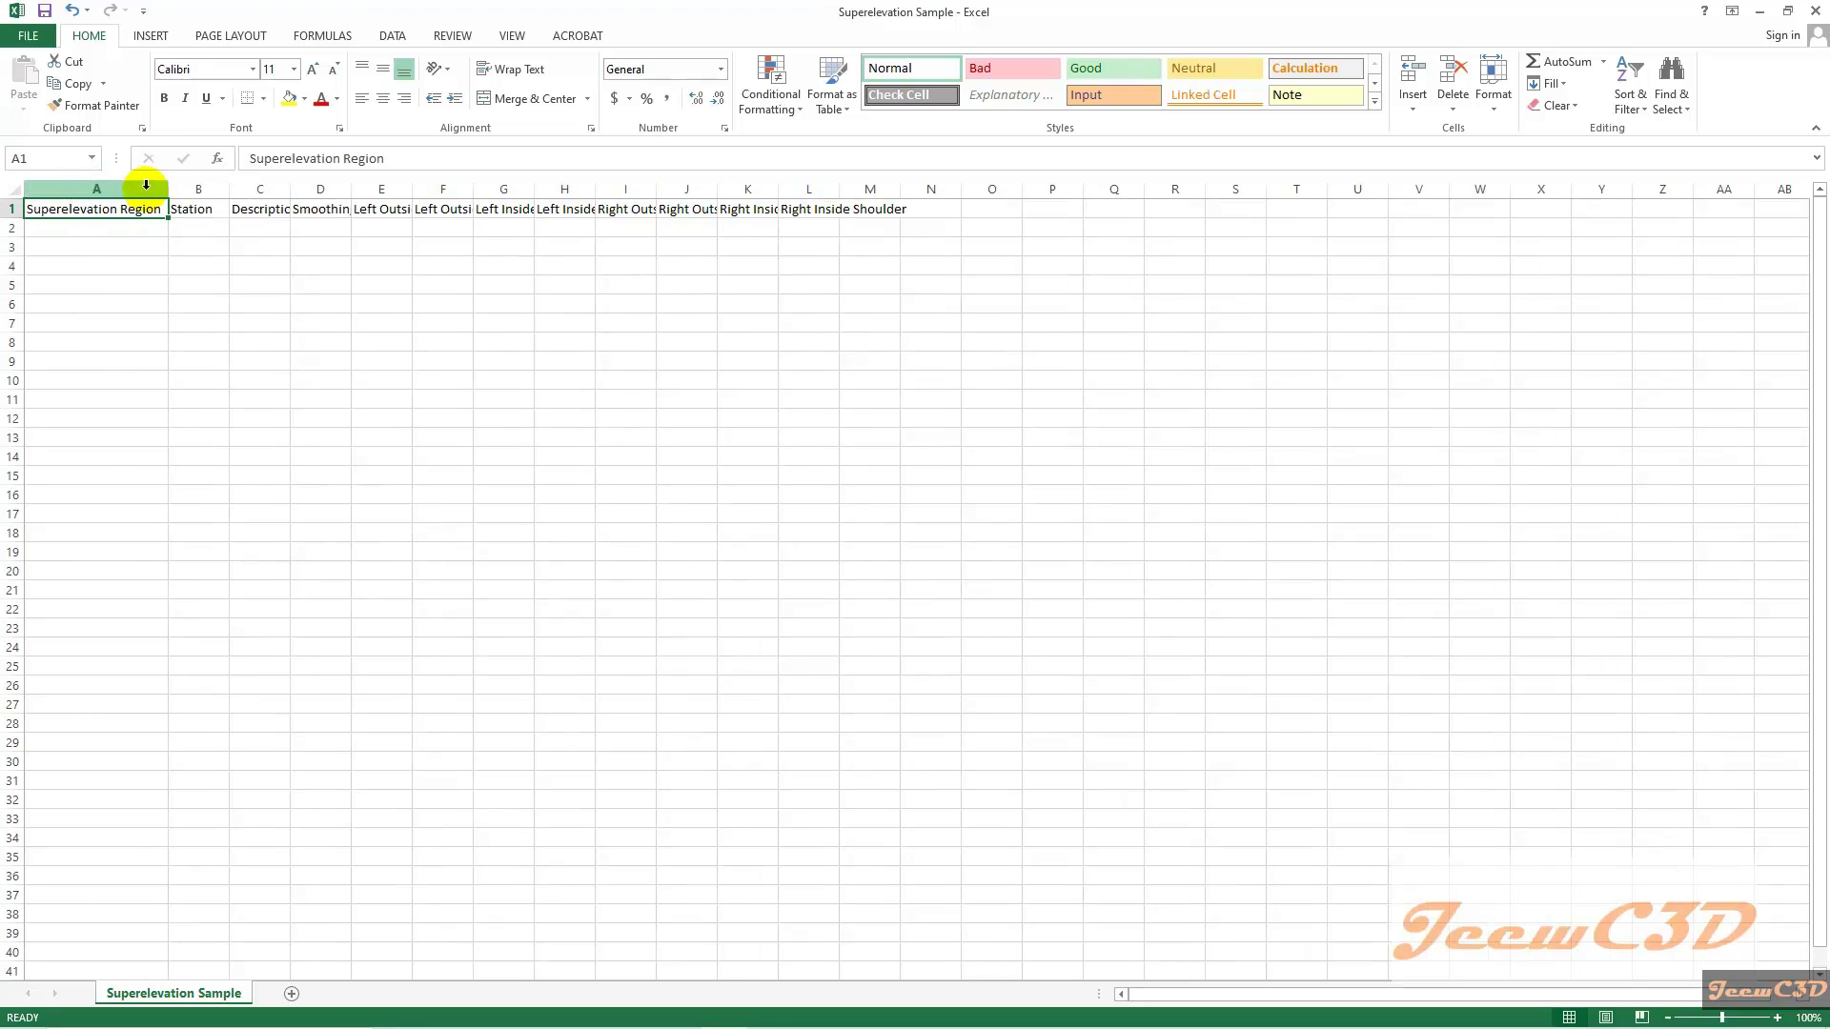
double_click(230, 189)
double_click(281, 189)
double_click(353, 188)
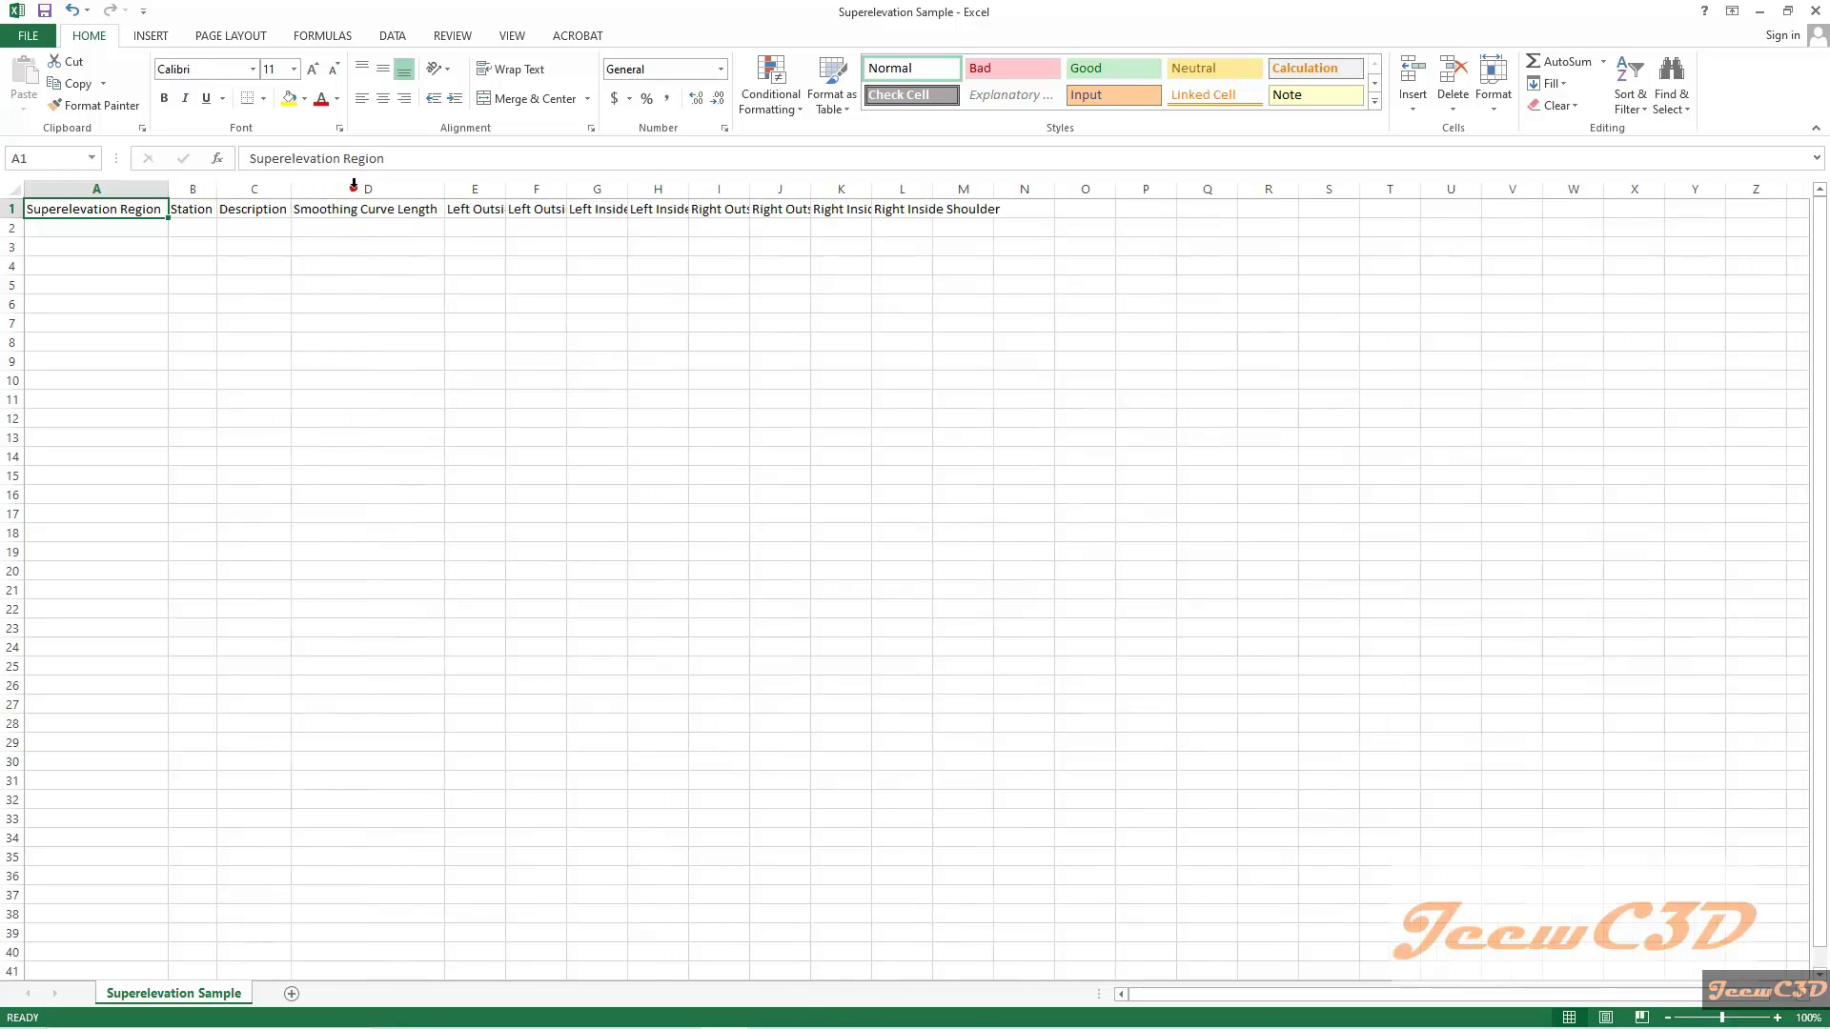
double_click(504, 188)
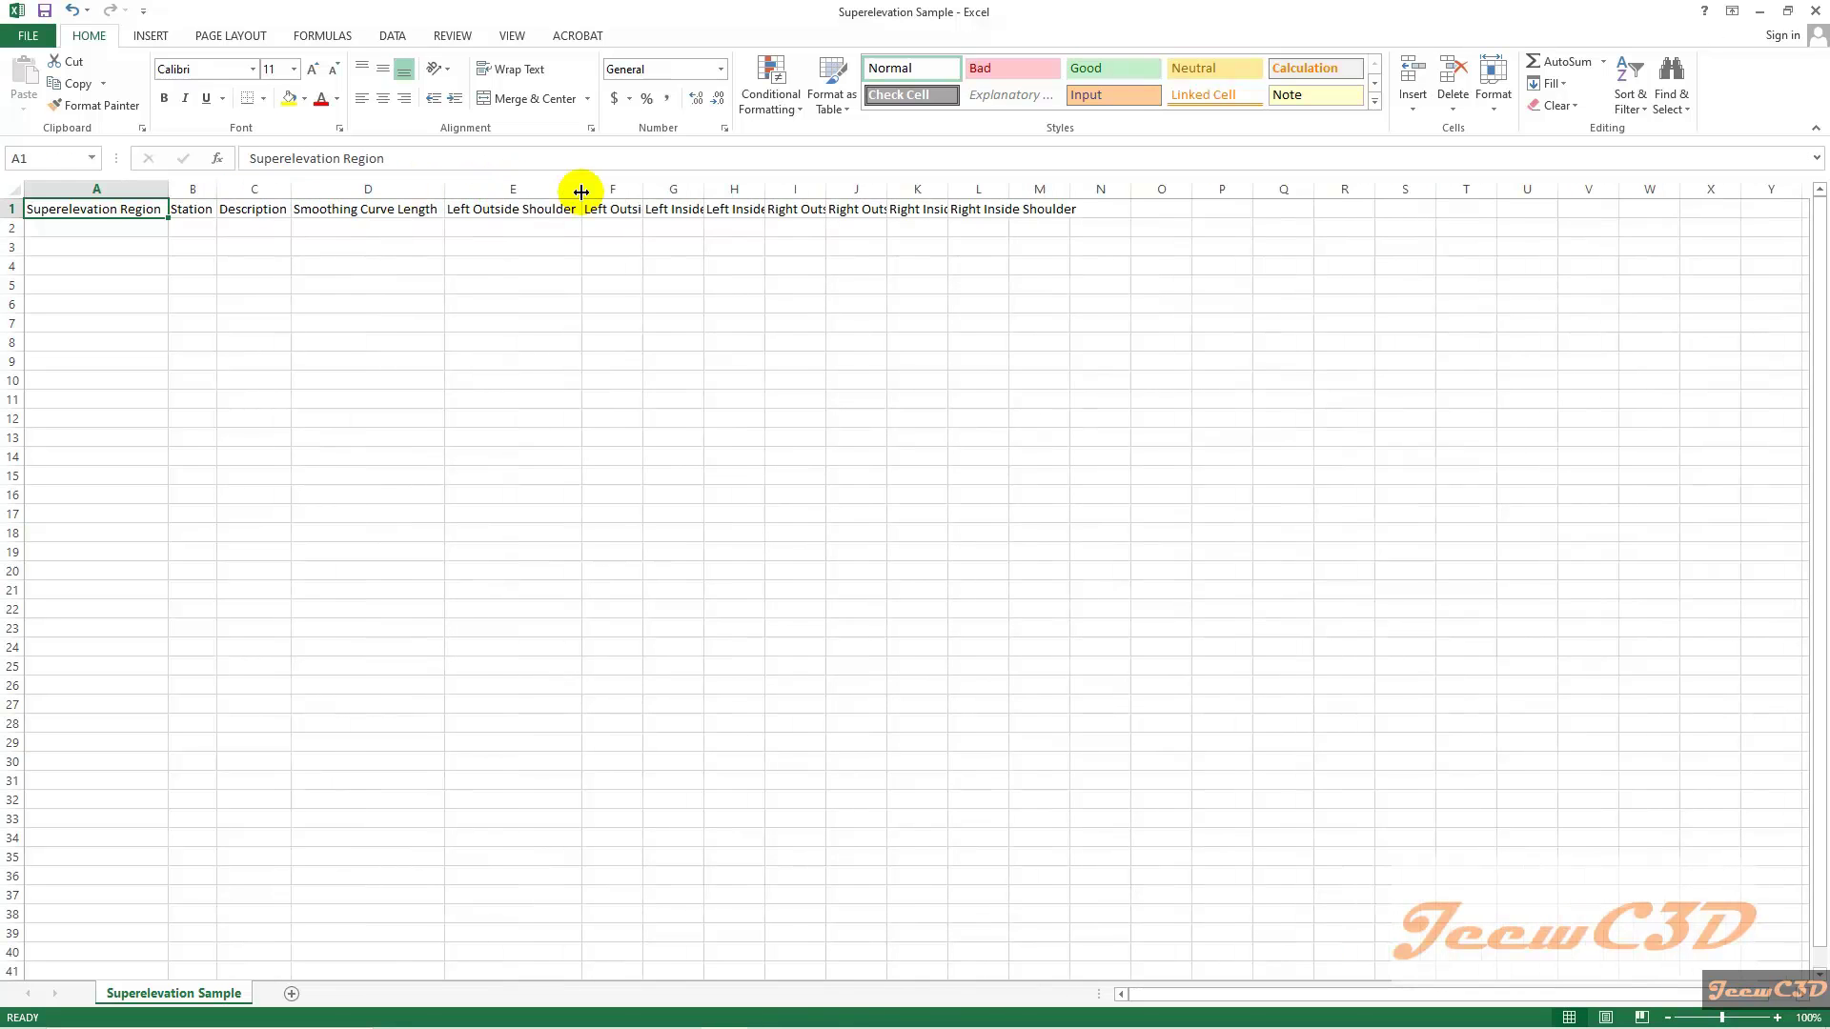
double_click(643, 188)
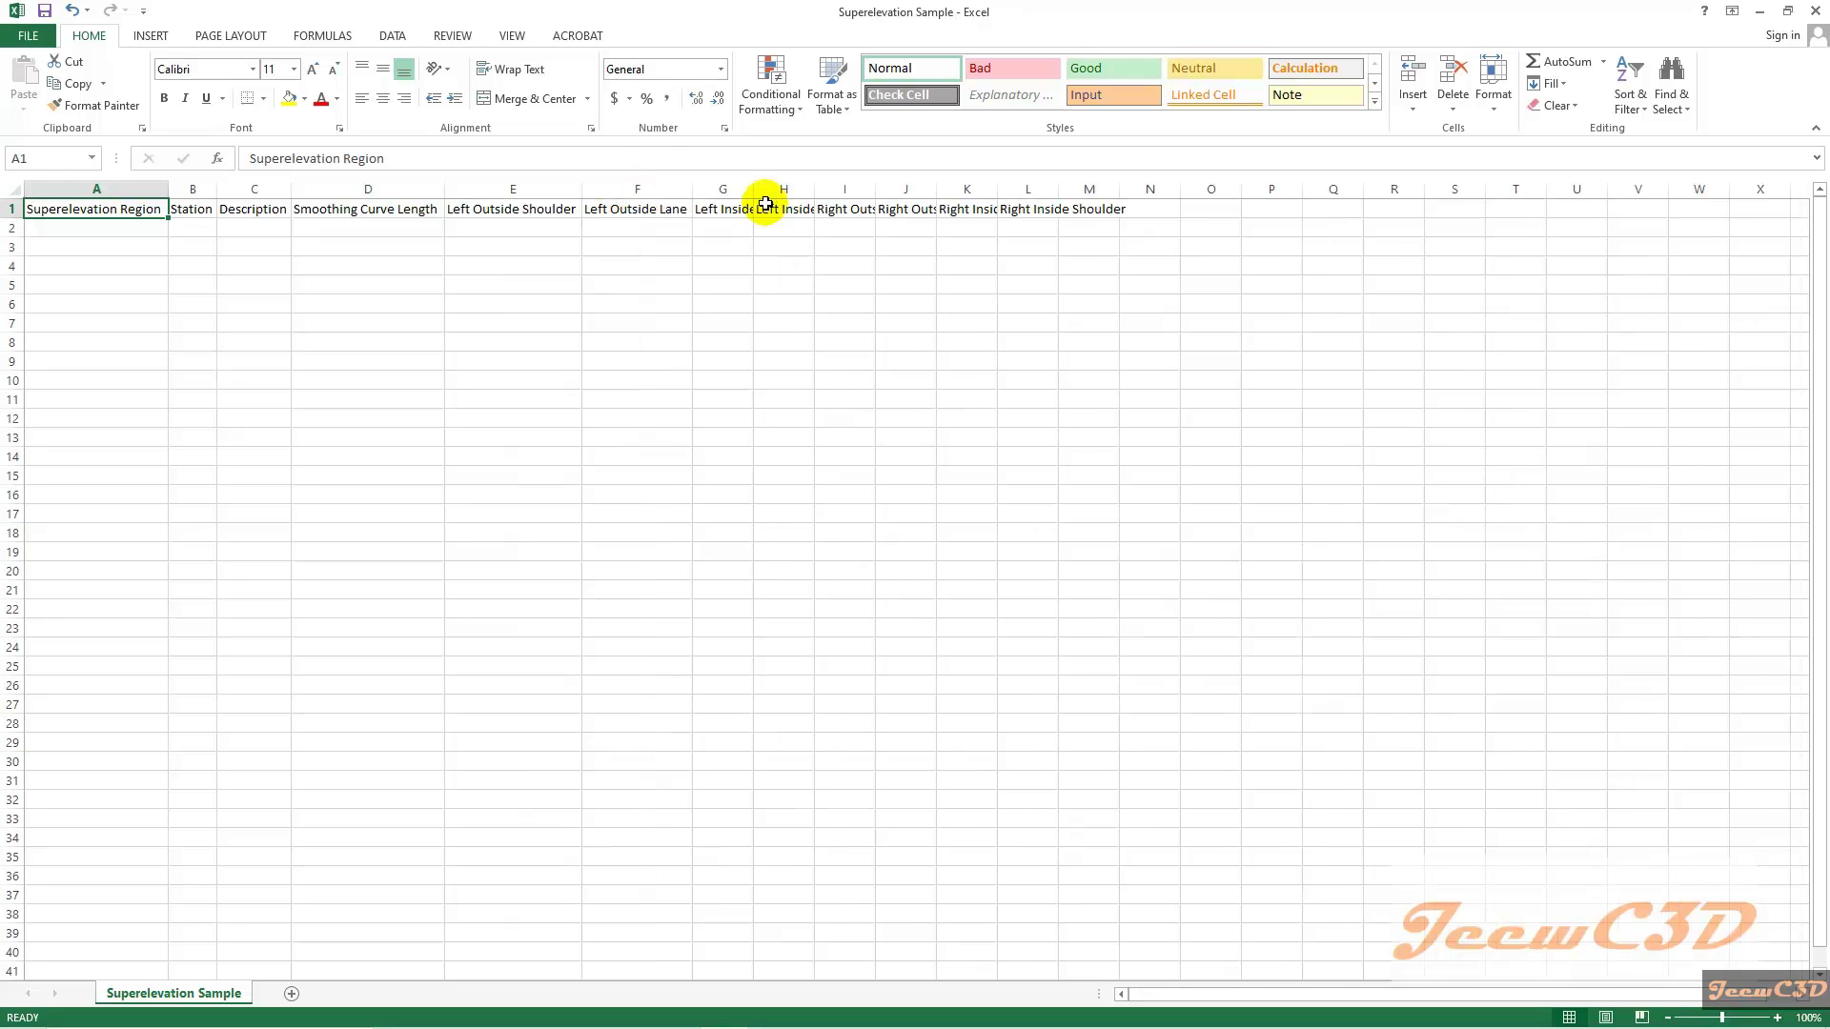
double_click(754, 188)
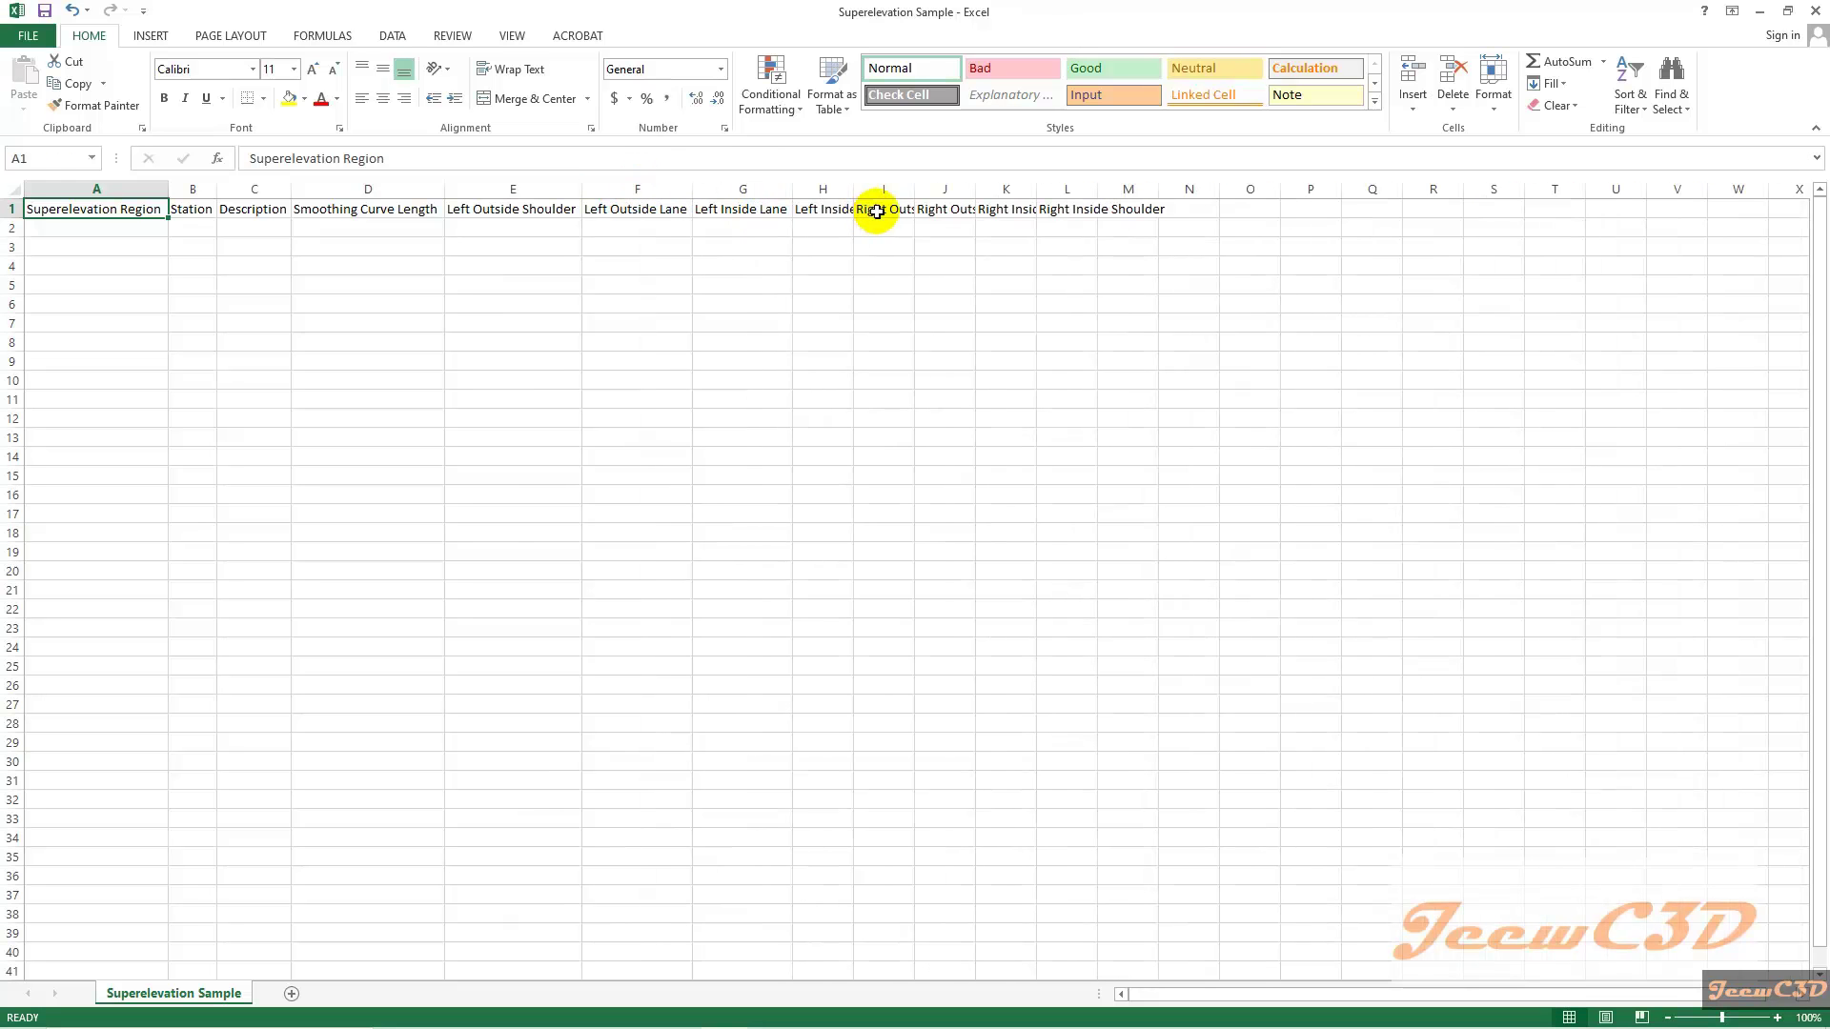
double_click(852, 188)
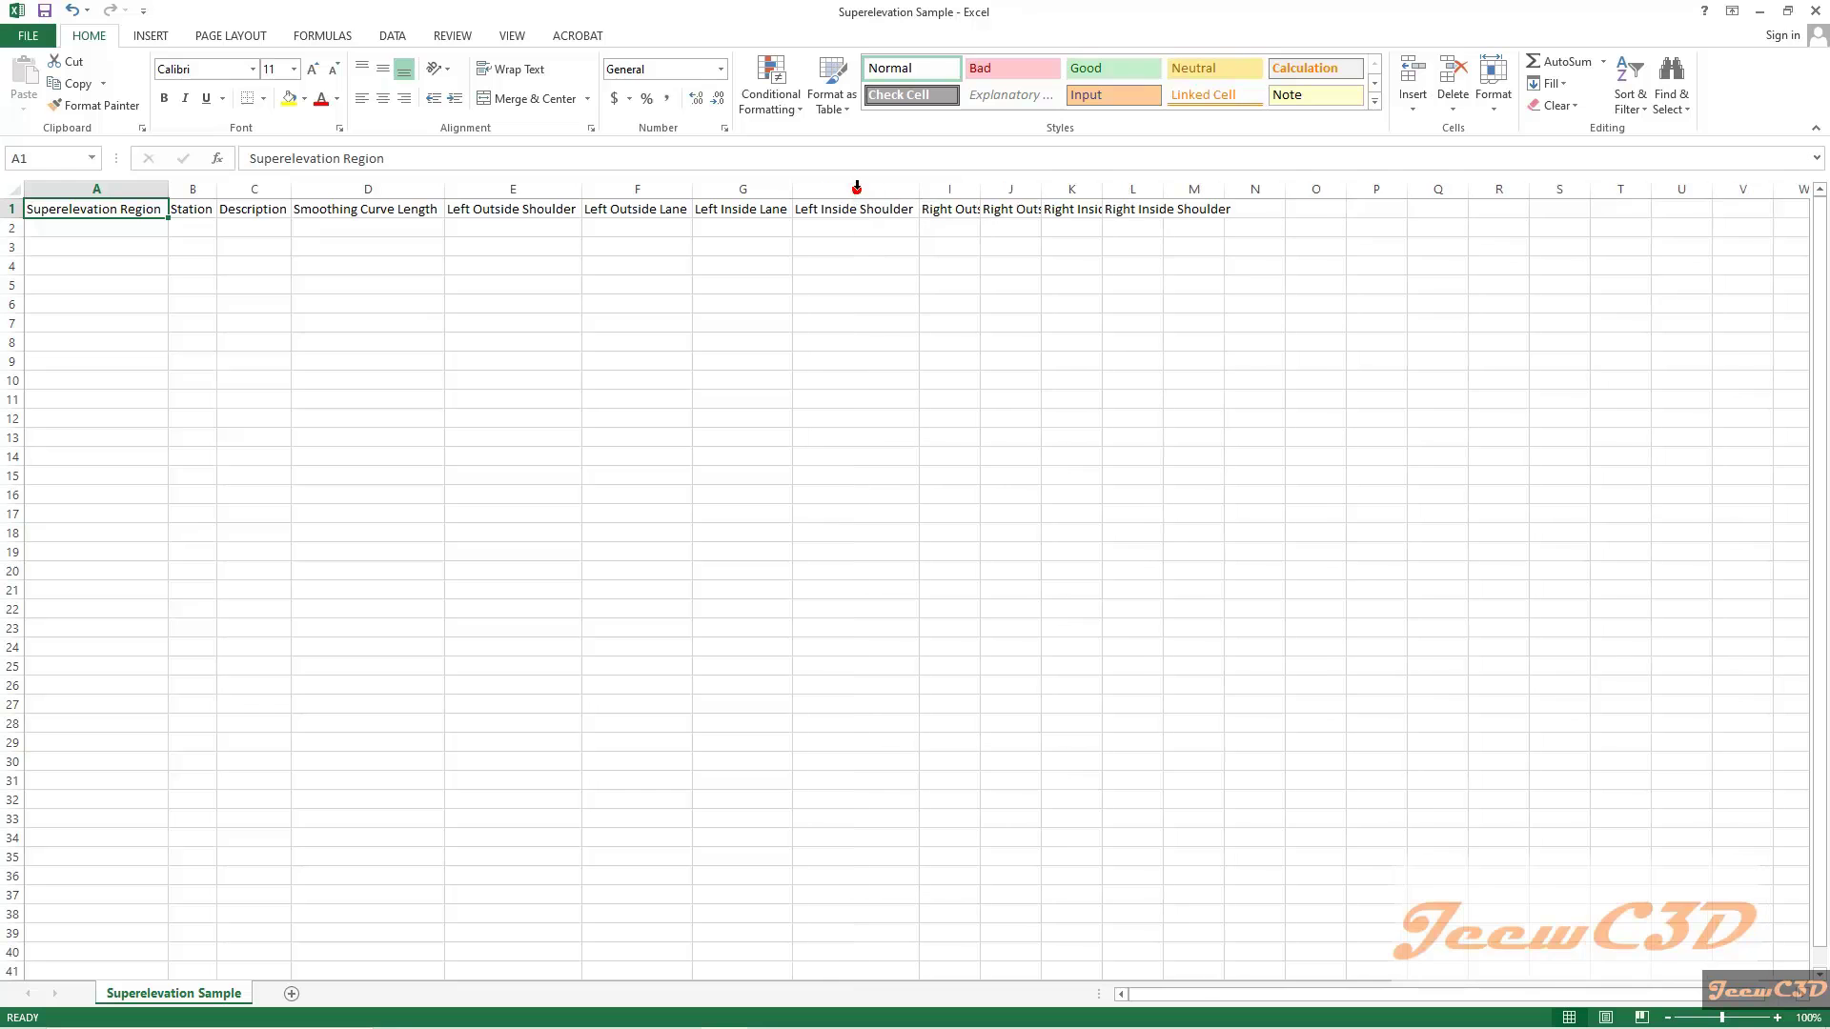
double_click(980, 188)
double_click(1126, 187)
double_click(1242, 189)
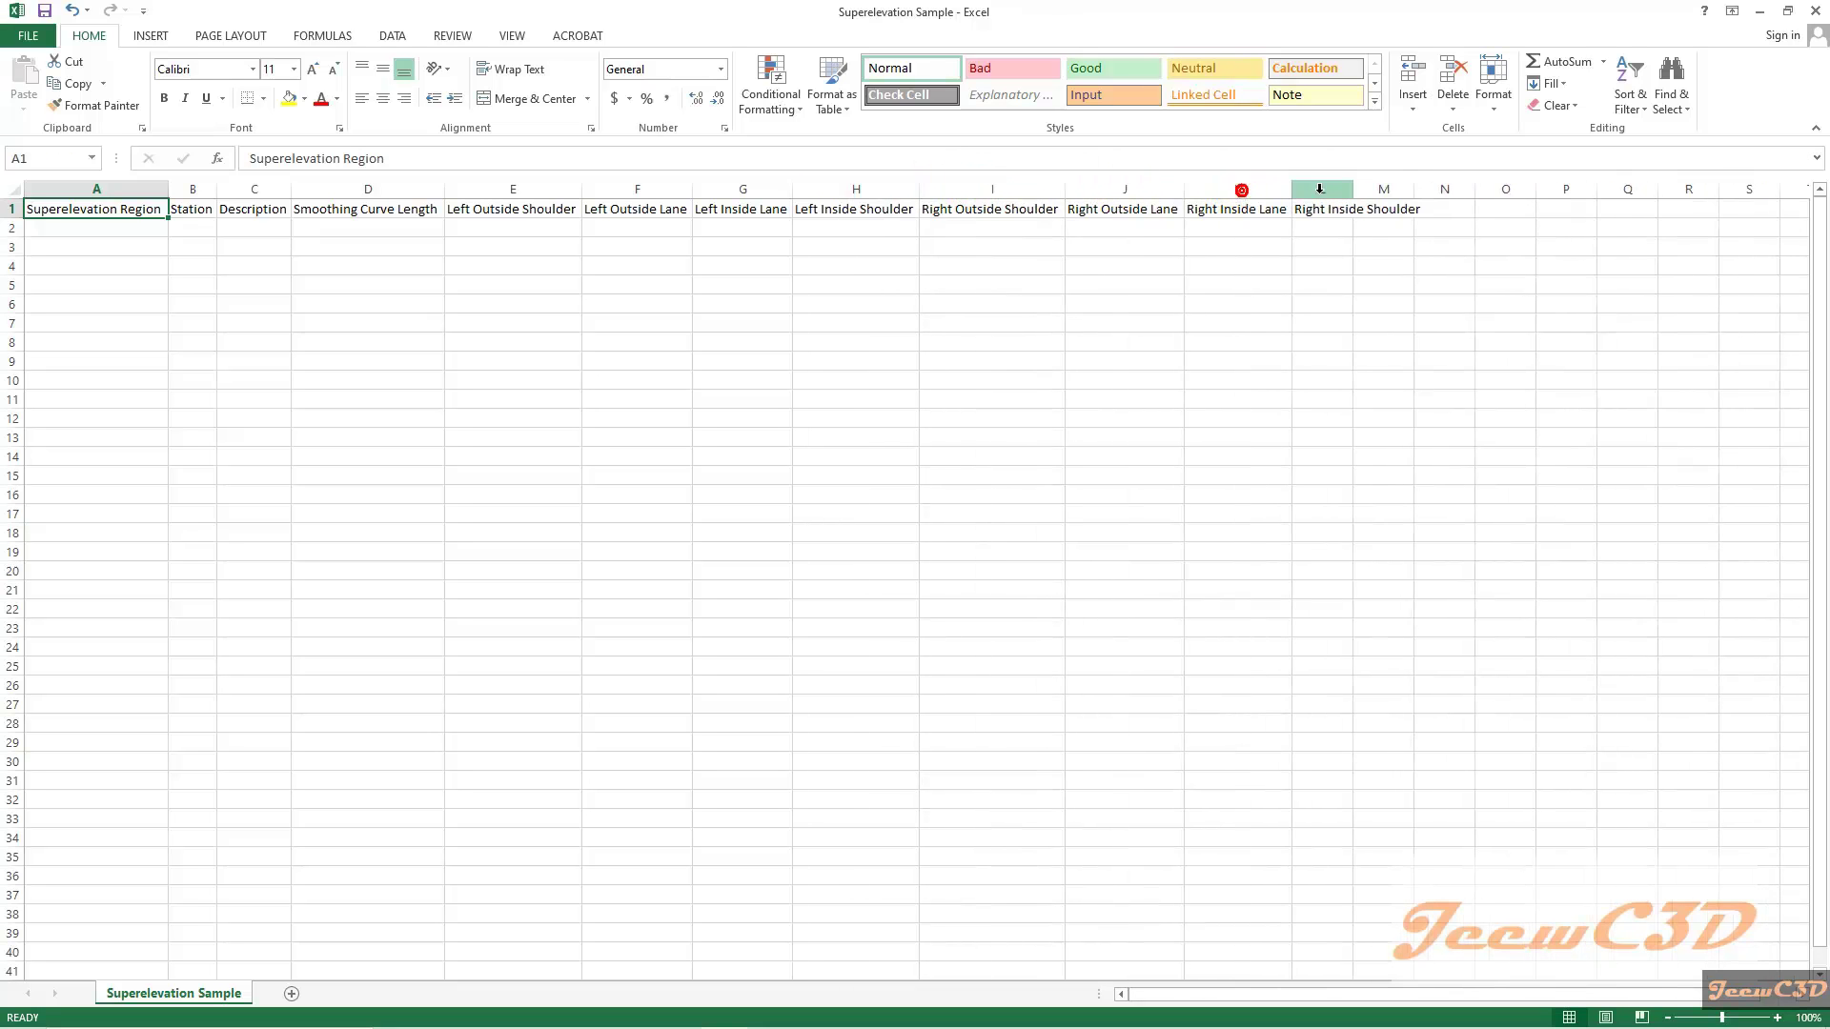
double_click(1352, 189)
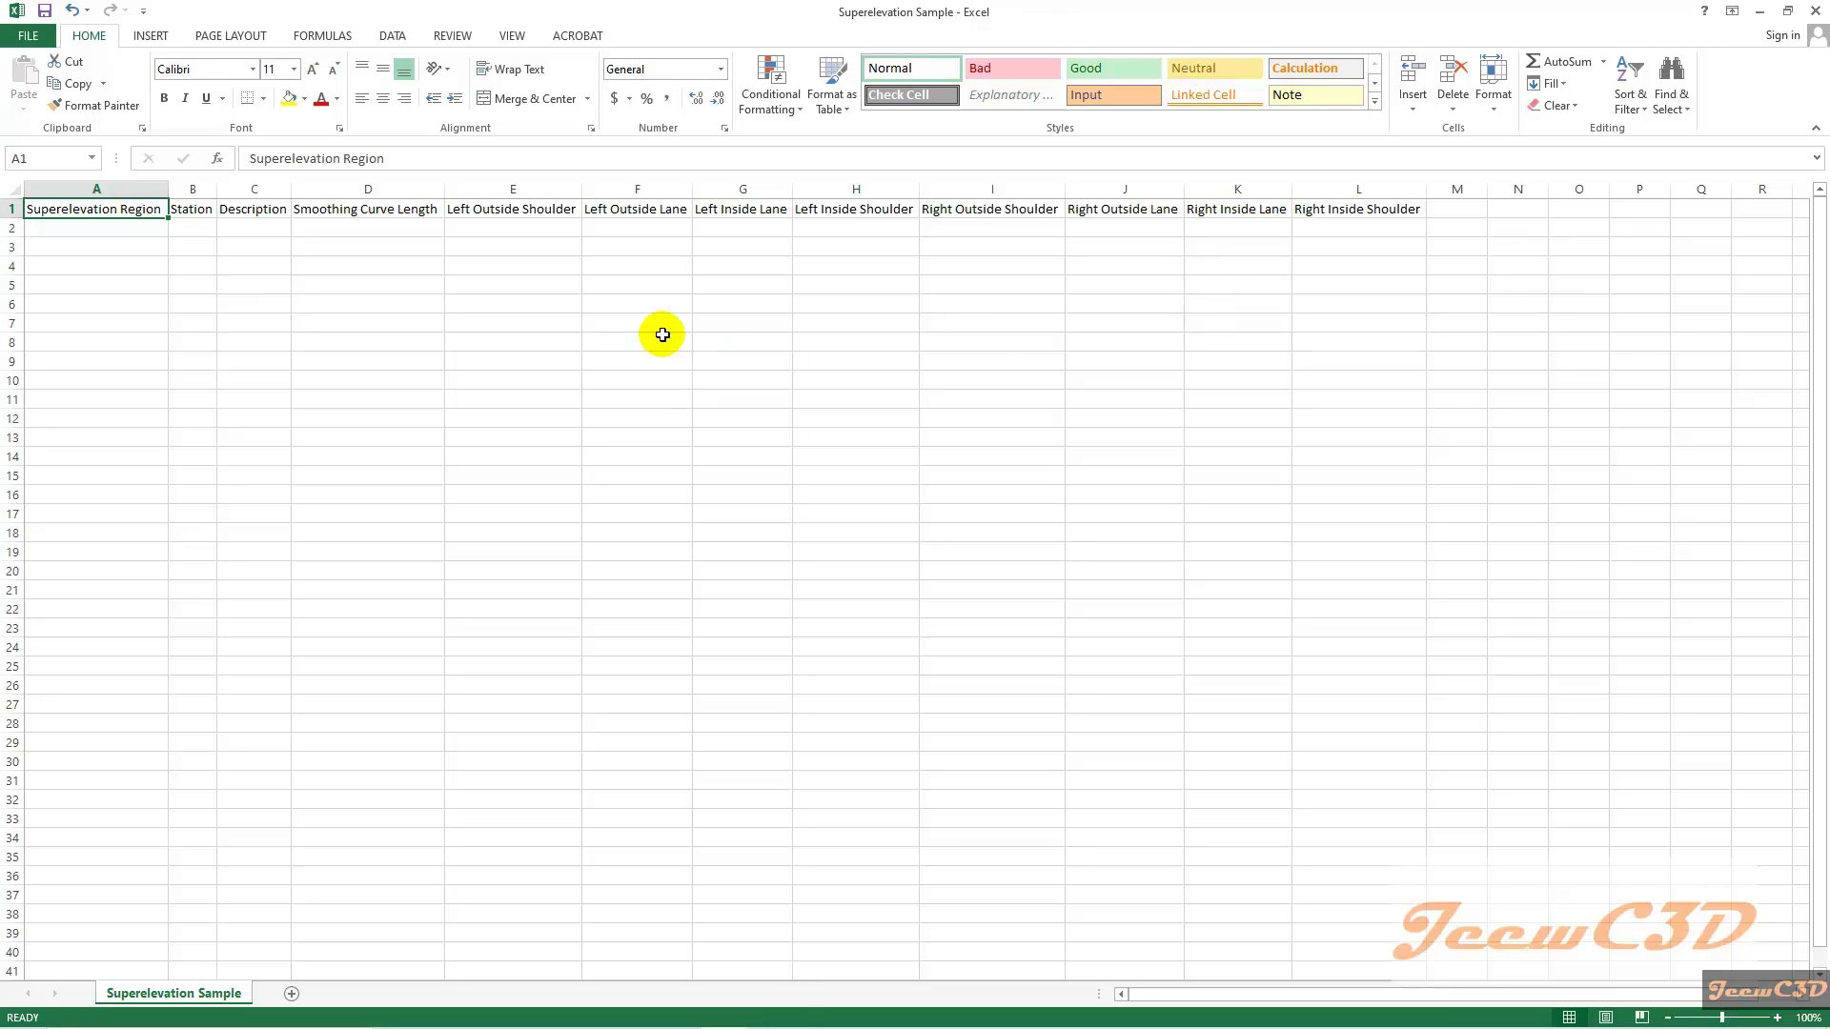
- Fill the Left Outside Lane and Right Outside Lane header cells with yellow
click(639, 210)
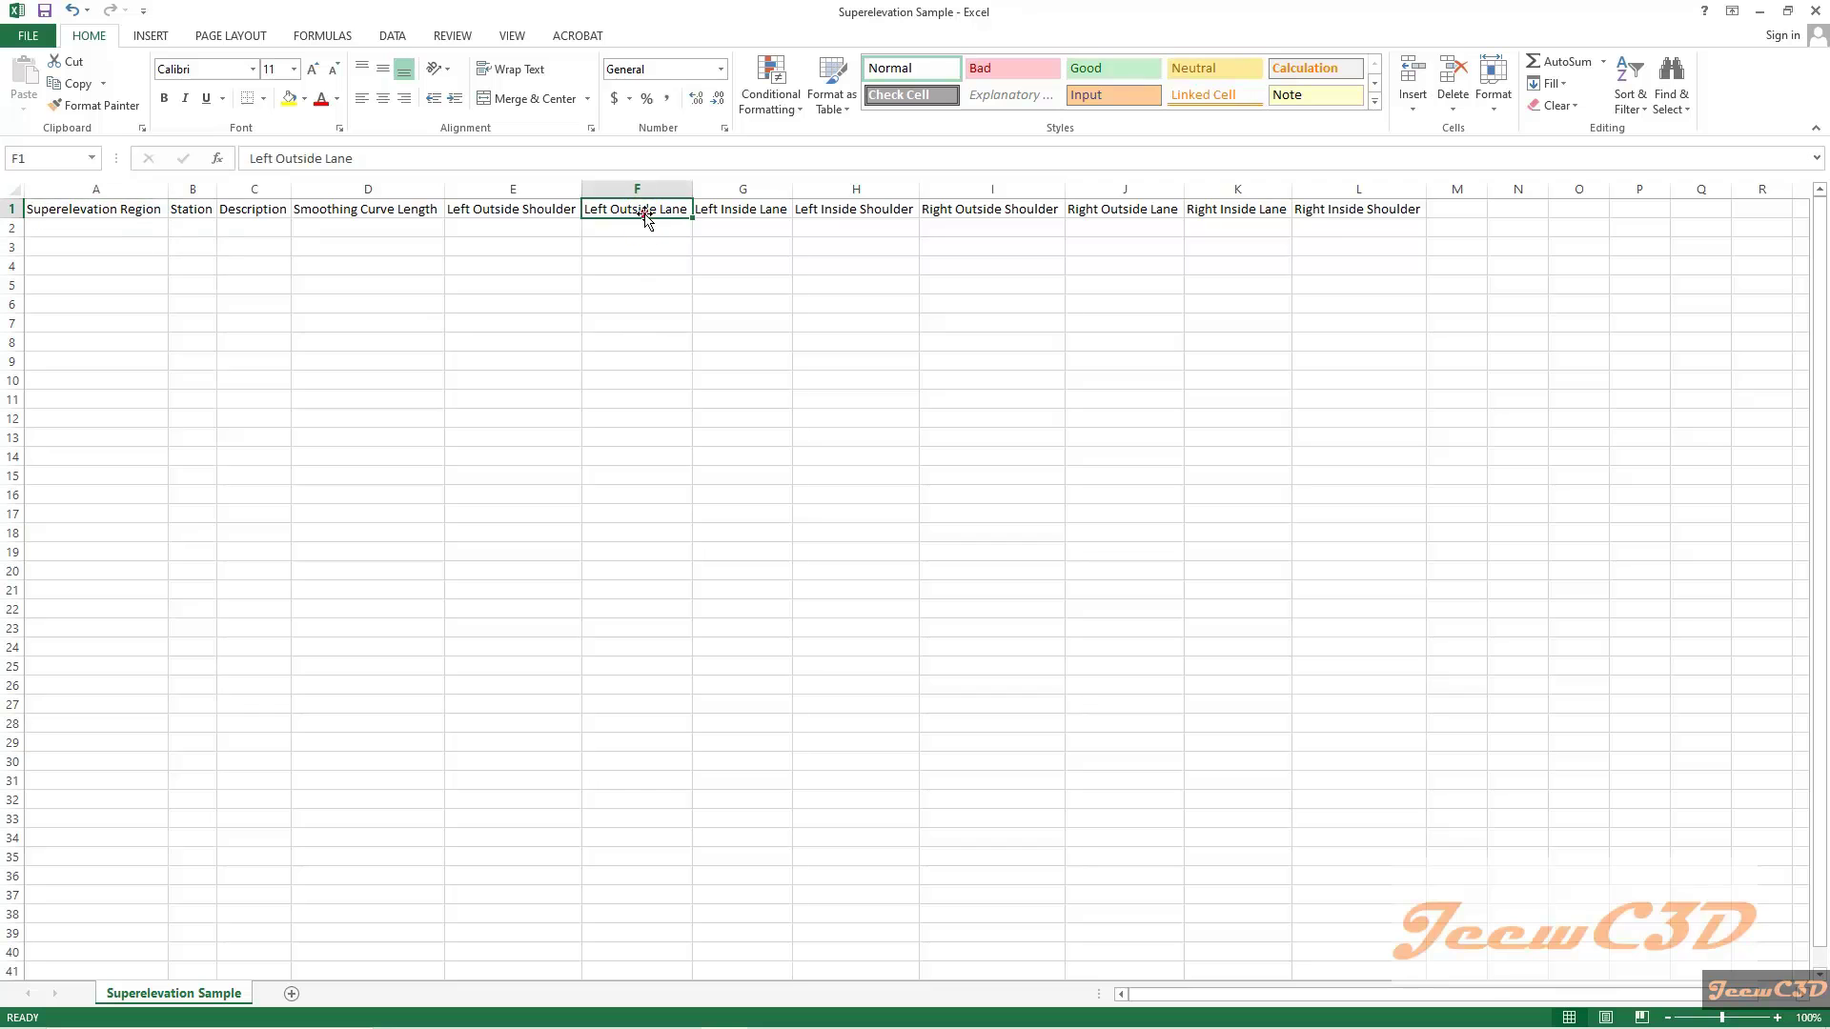
click(289, 99)
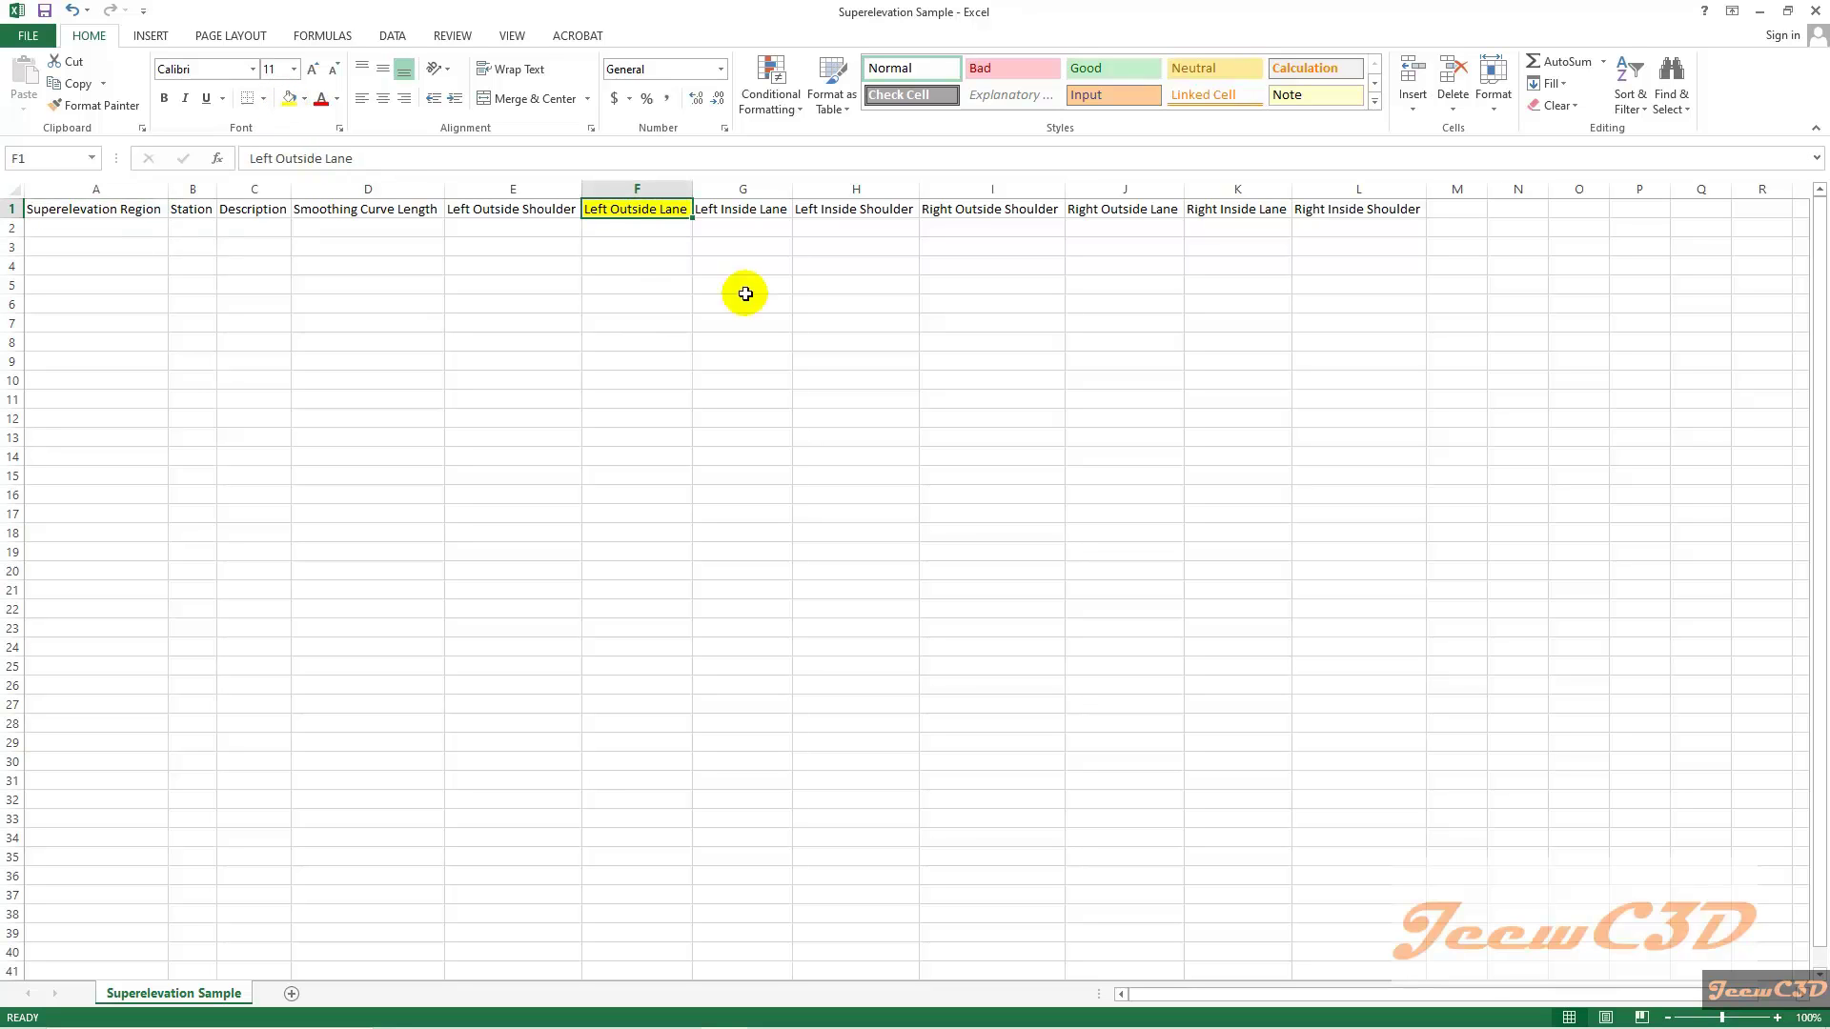
click(1134, 214)
click(285, 99)
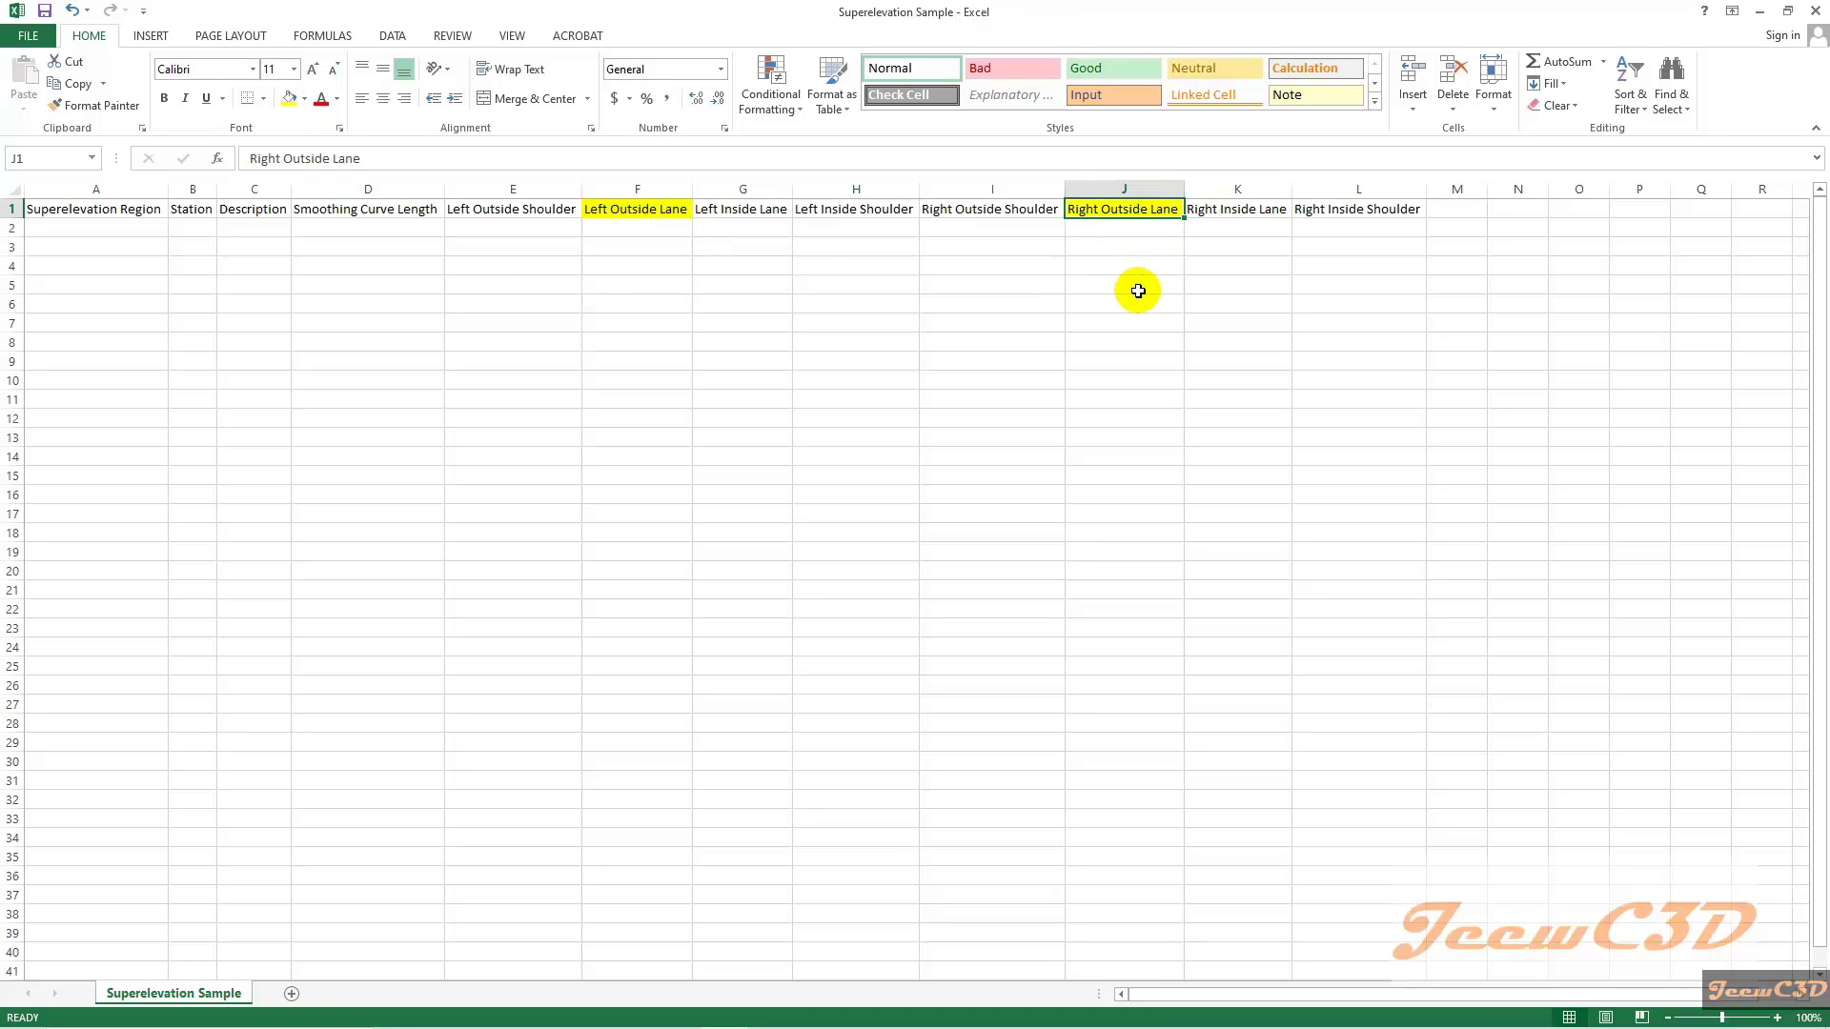
- Enter 0 as the superelevation region and 0 as the station in row 2
click(112, 229)
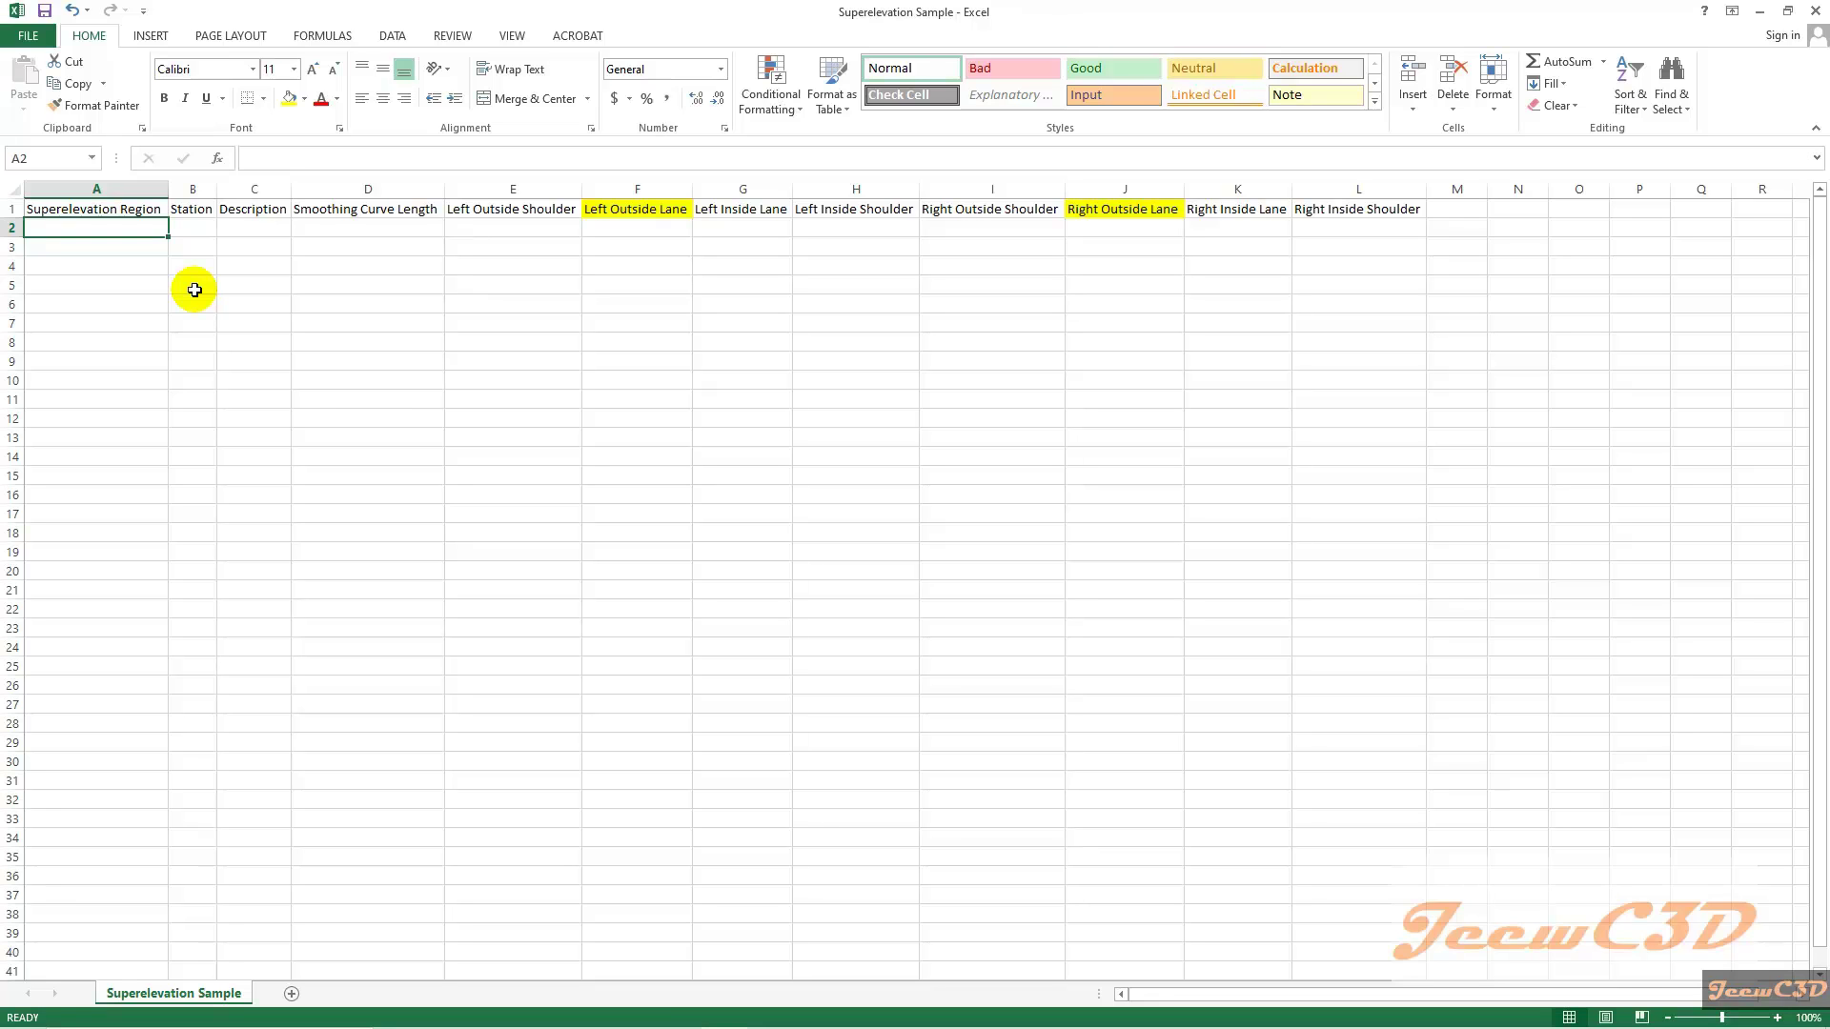
text(0)
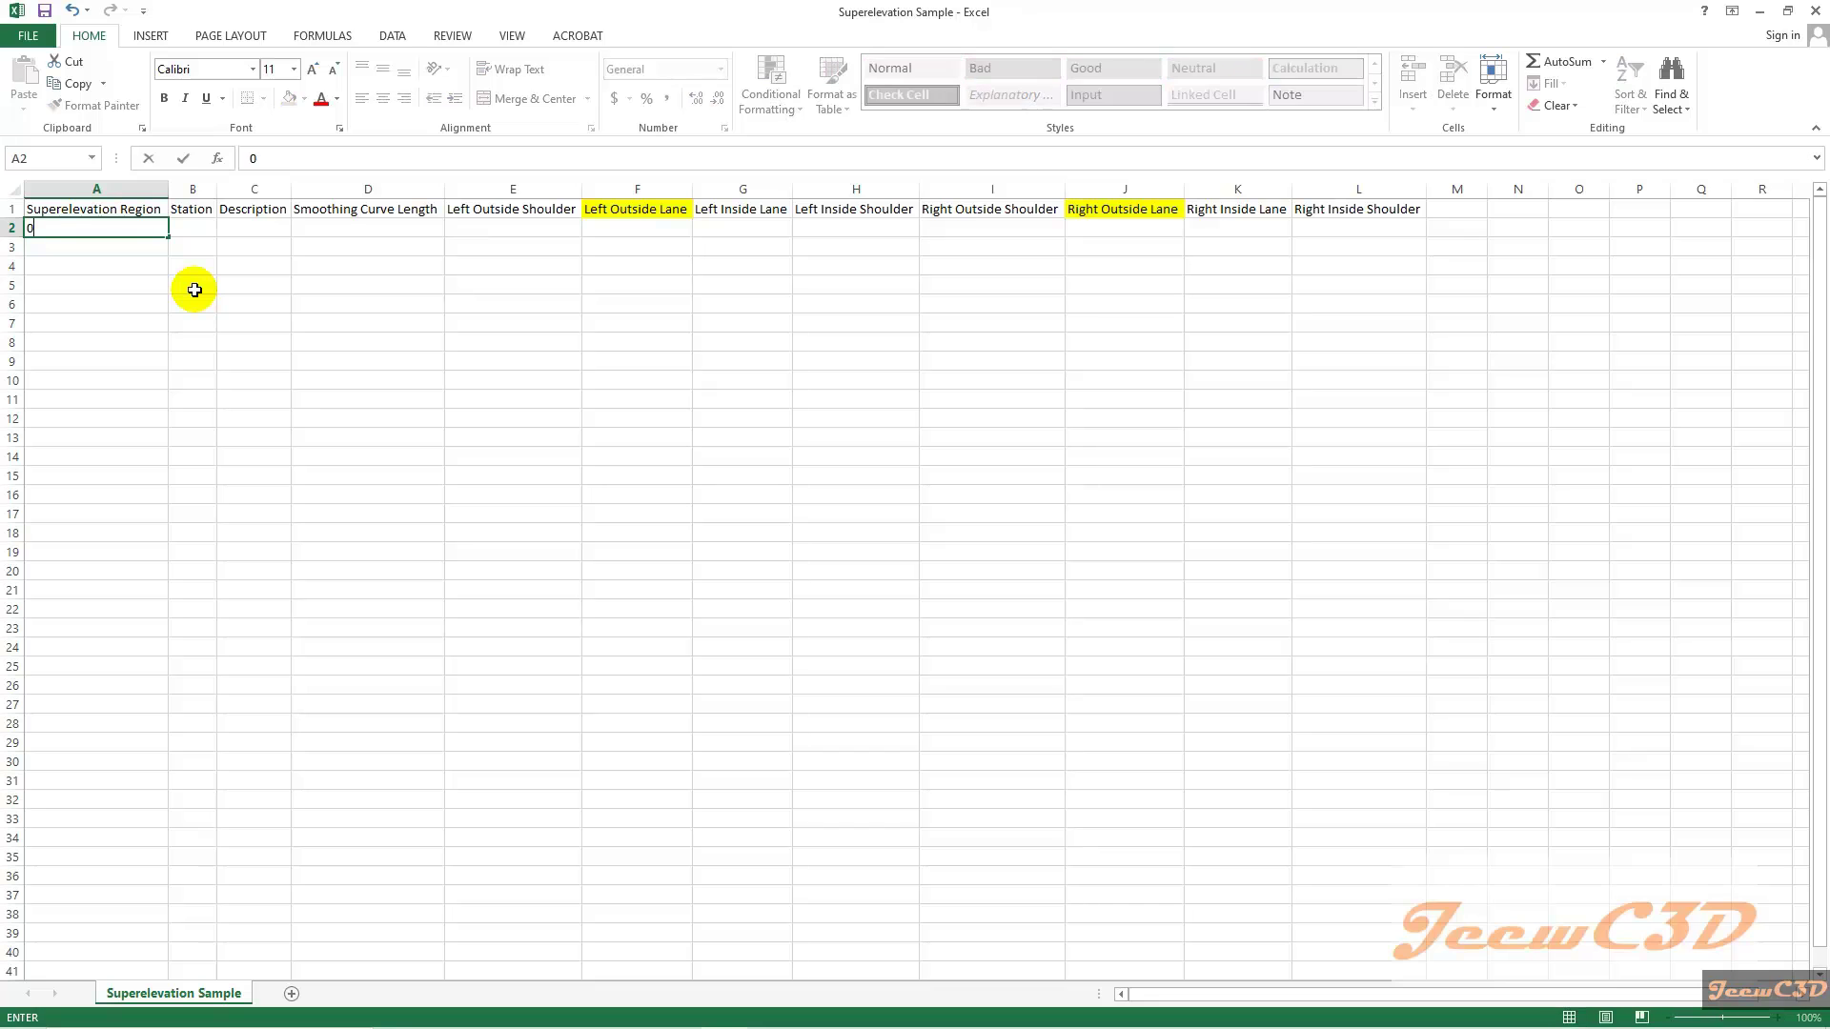
key(Tab)
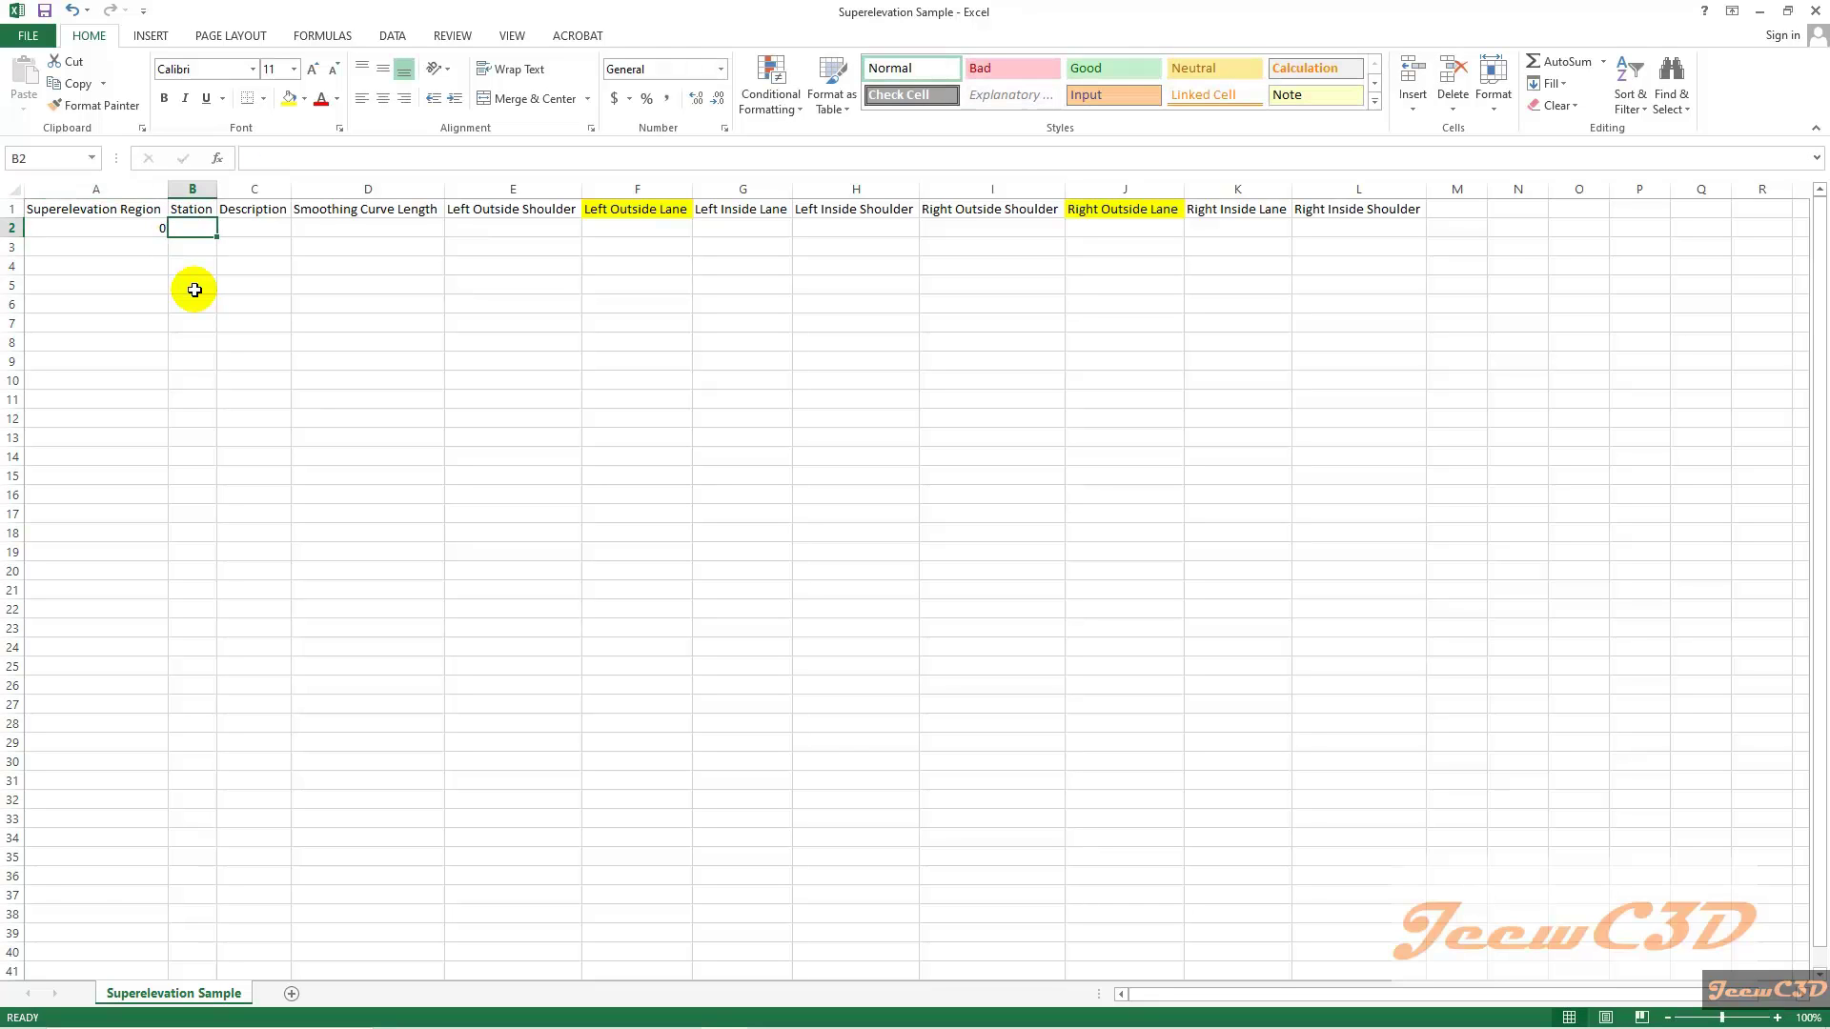
text(0)
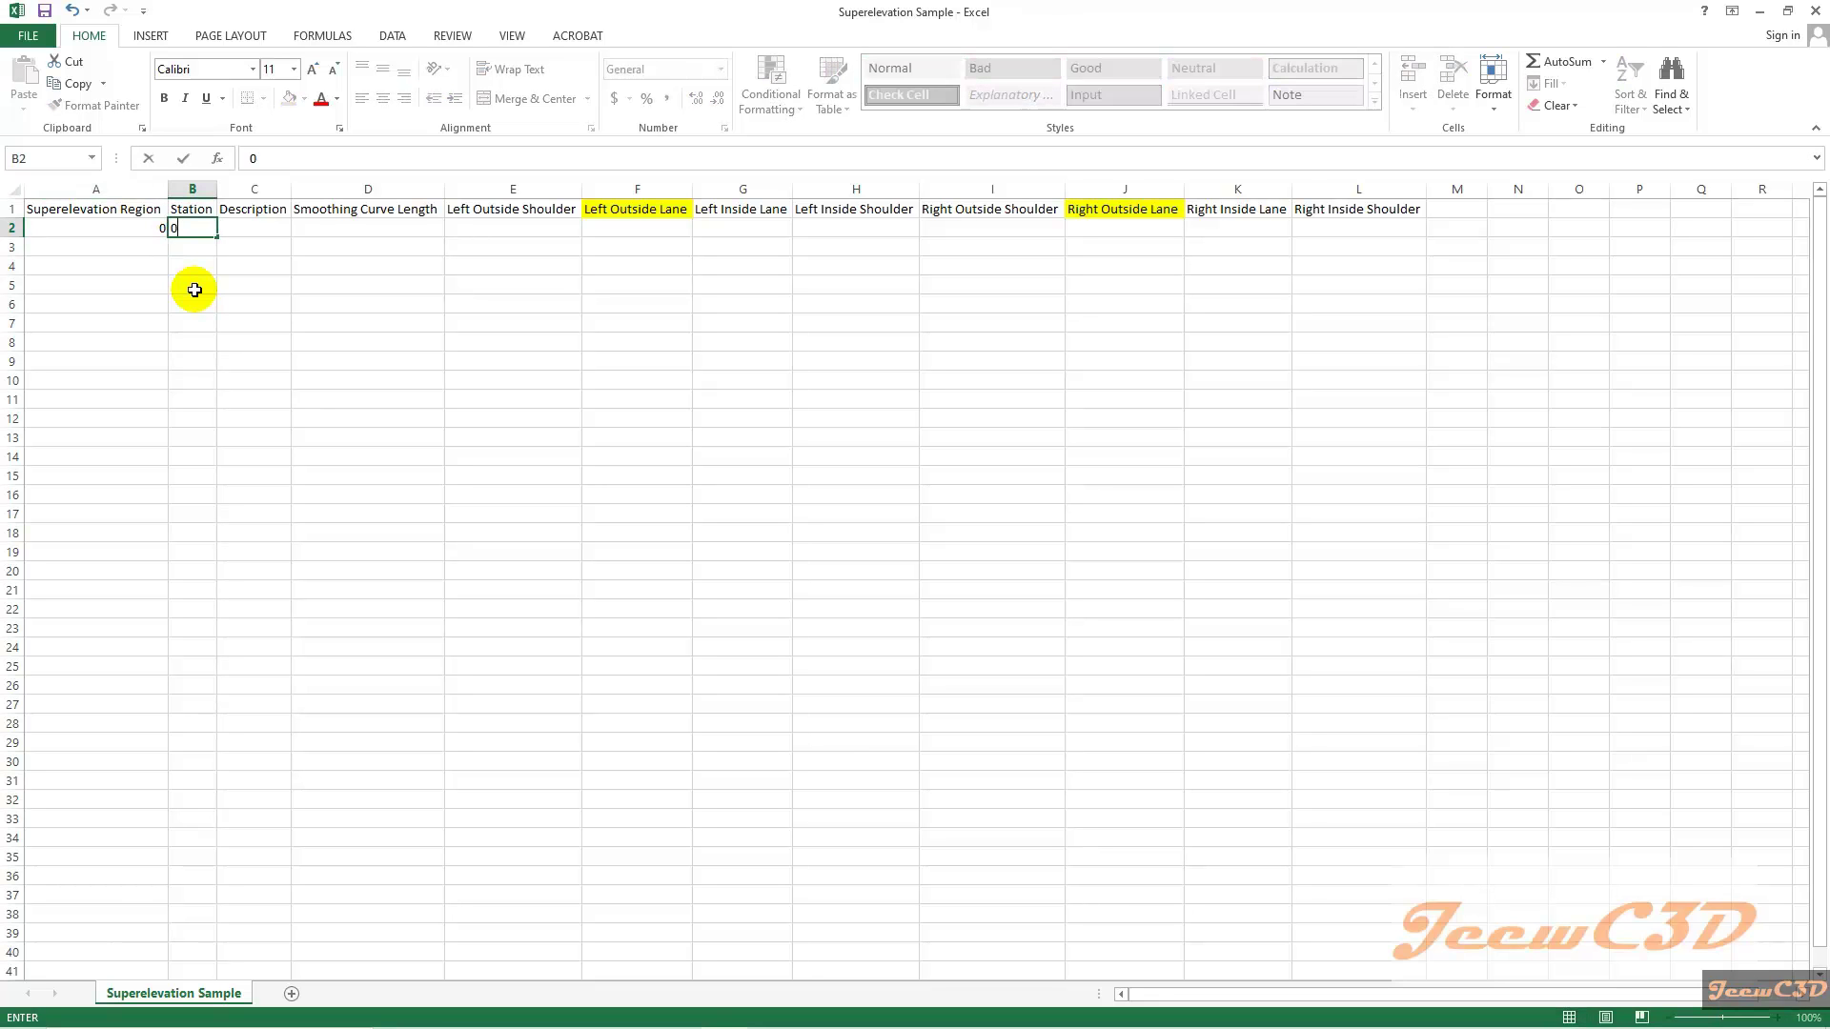
key(Tab)
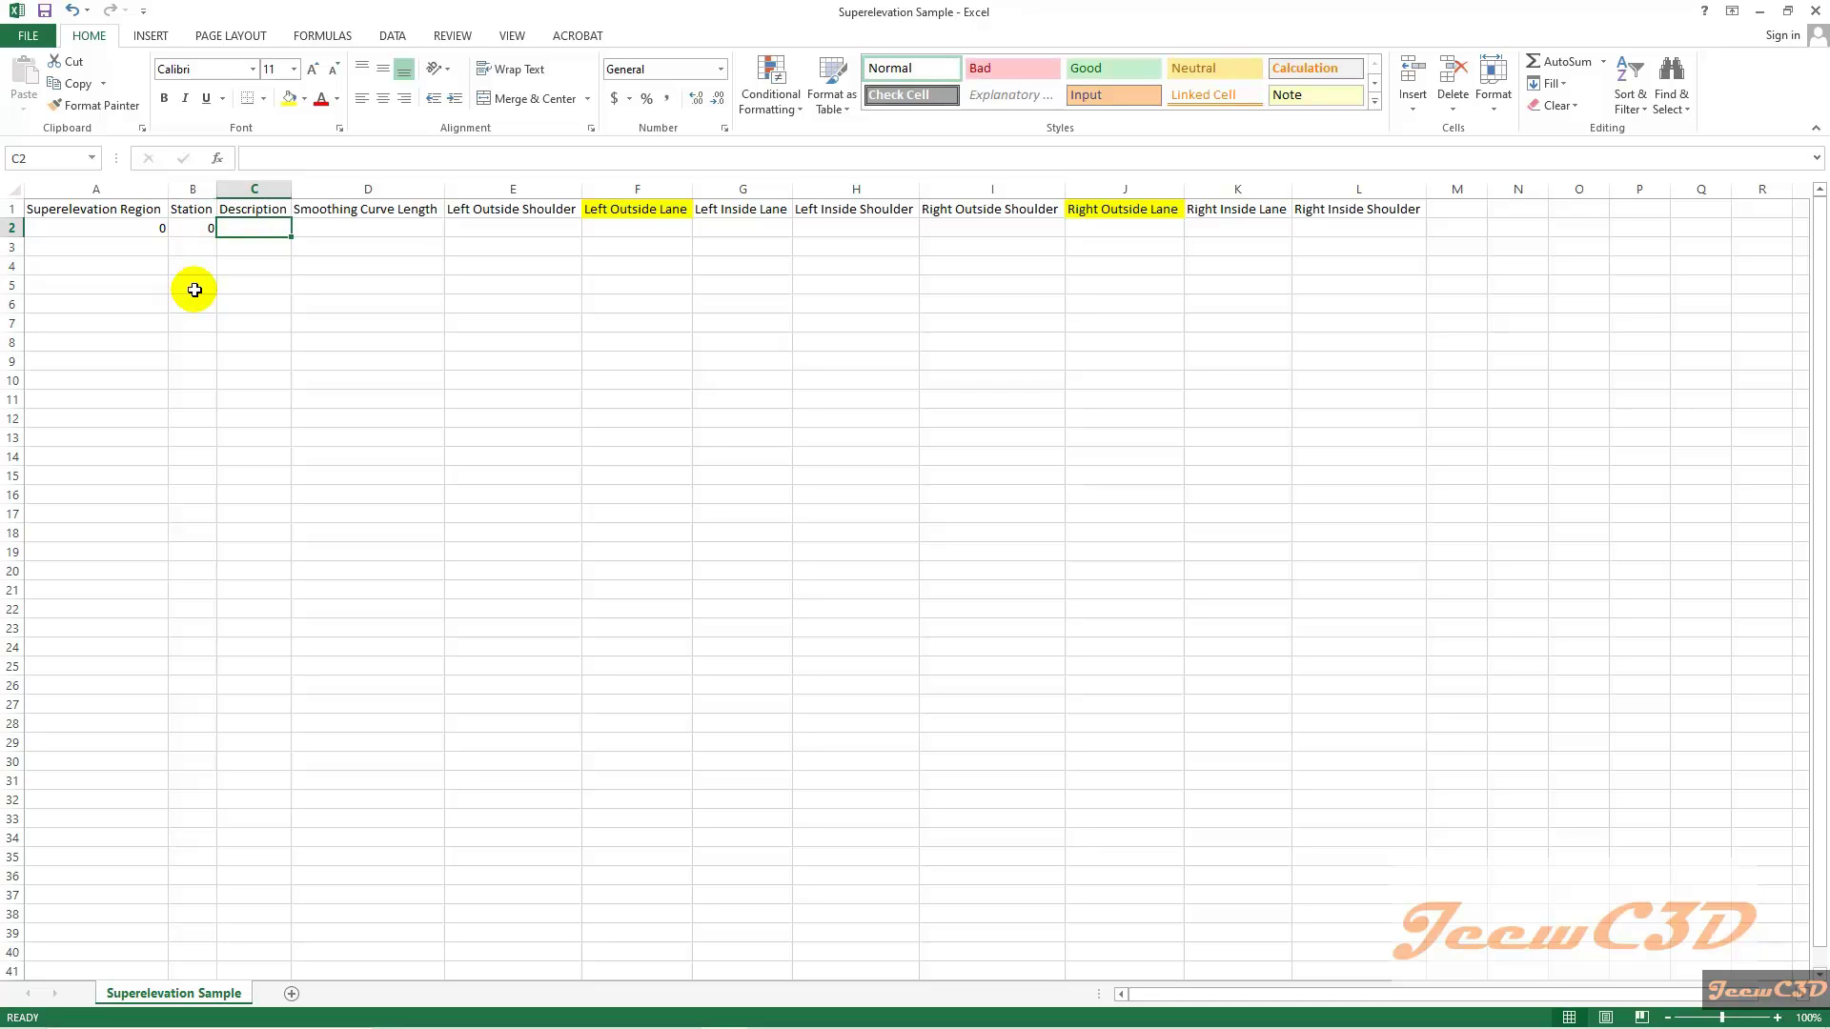
- Enter the description "Begin Normal Cown" in row 2 and autofit the Description column to it
text(S)
key(BackSpace)
key(BackSpace)
text(Beg)
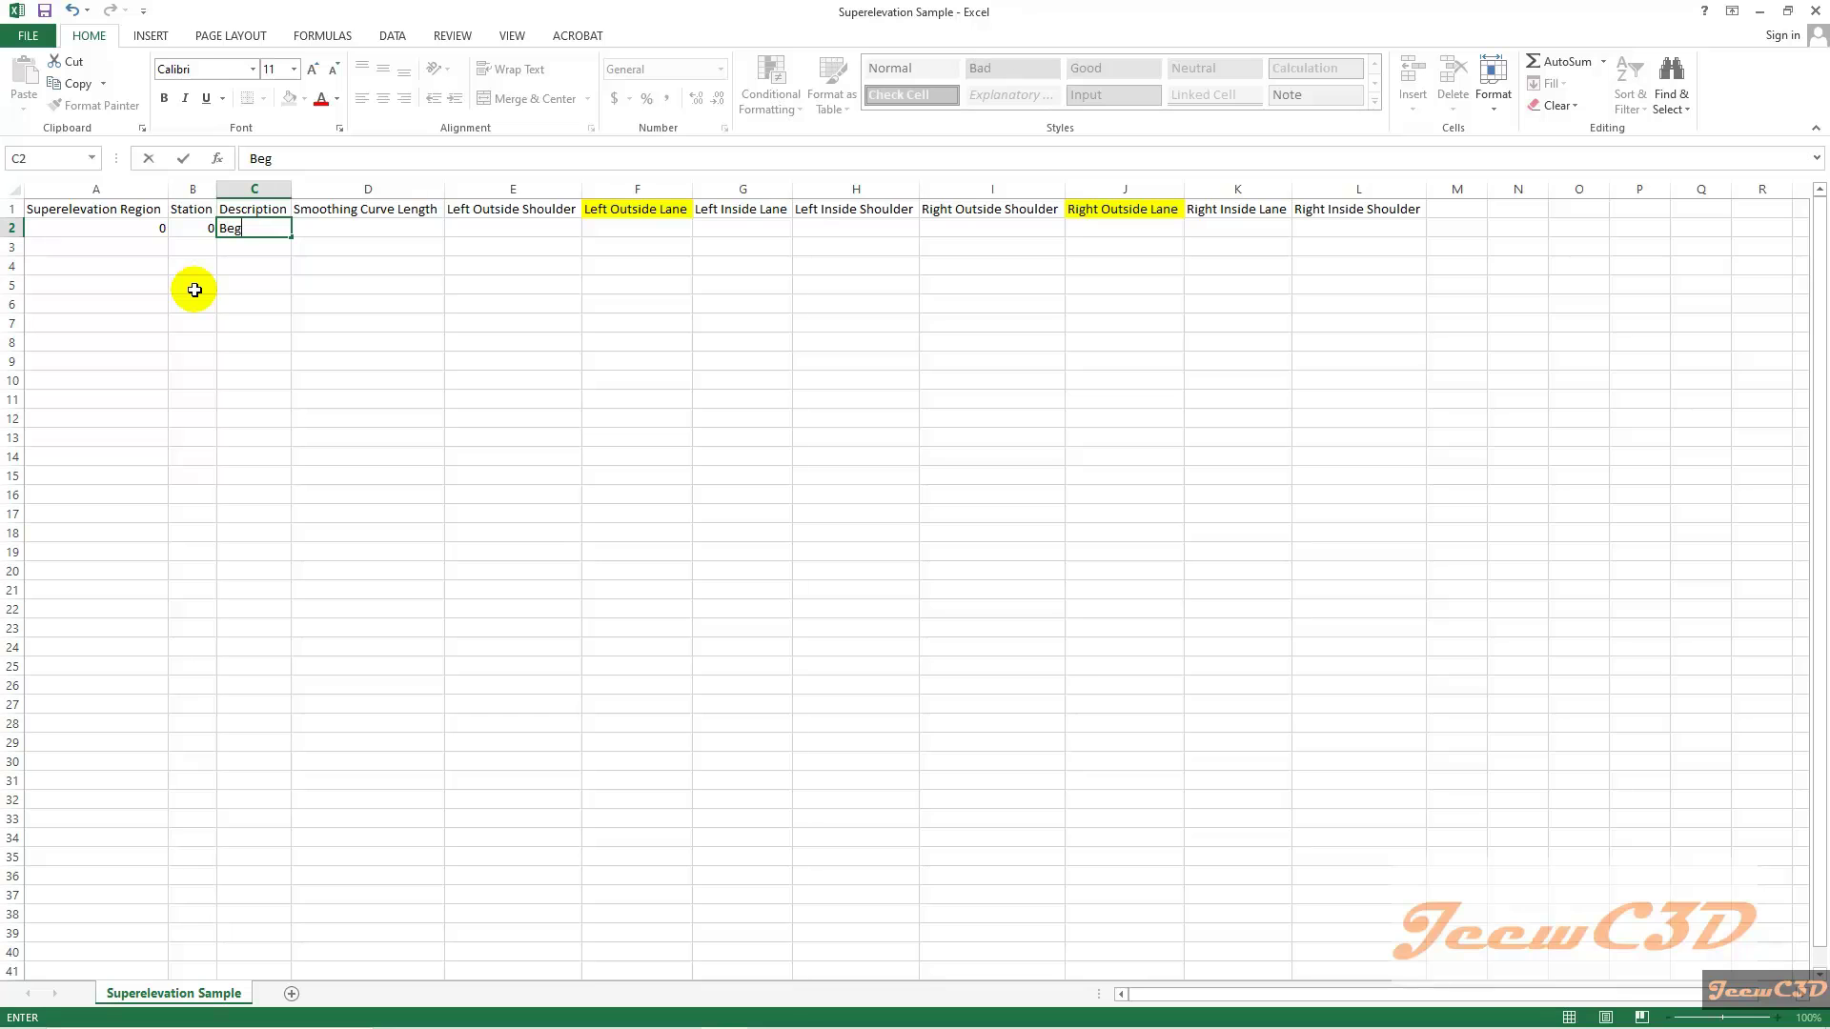
text(in Normal Cown)
click(229, 293)
drag(292, 189, 292, 188)
double_click(292, 189)
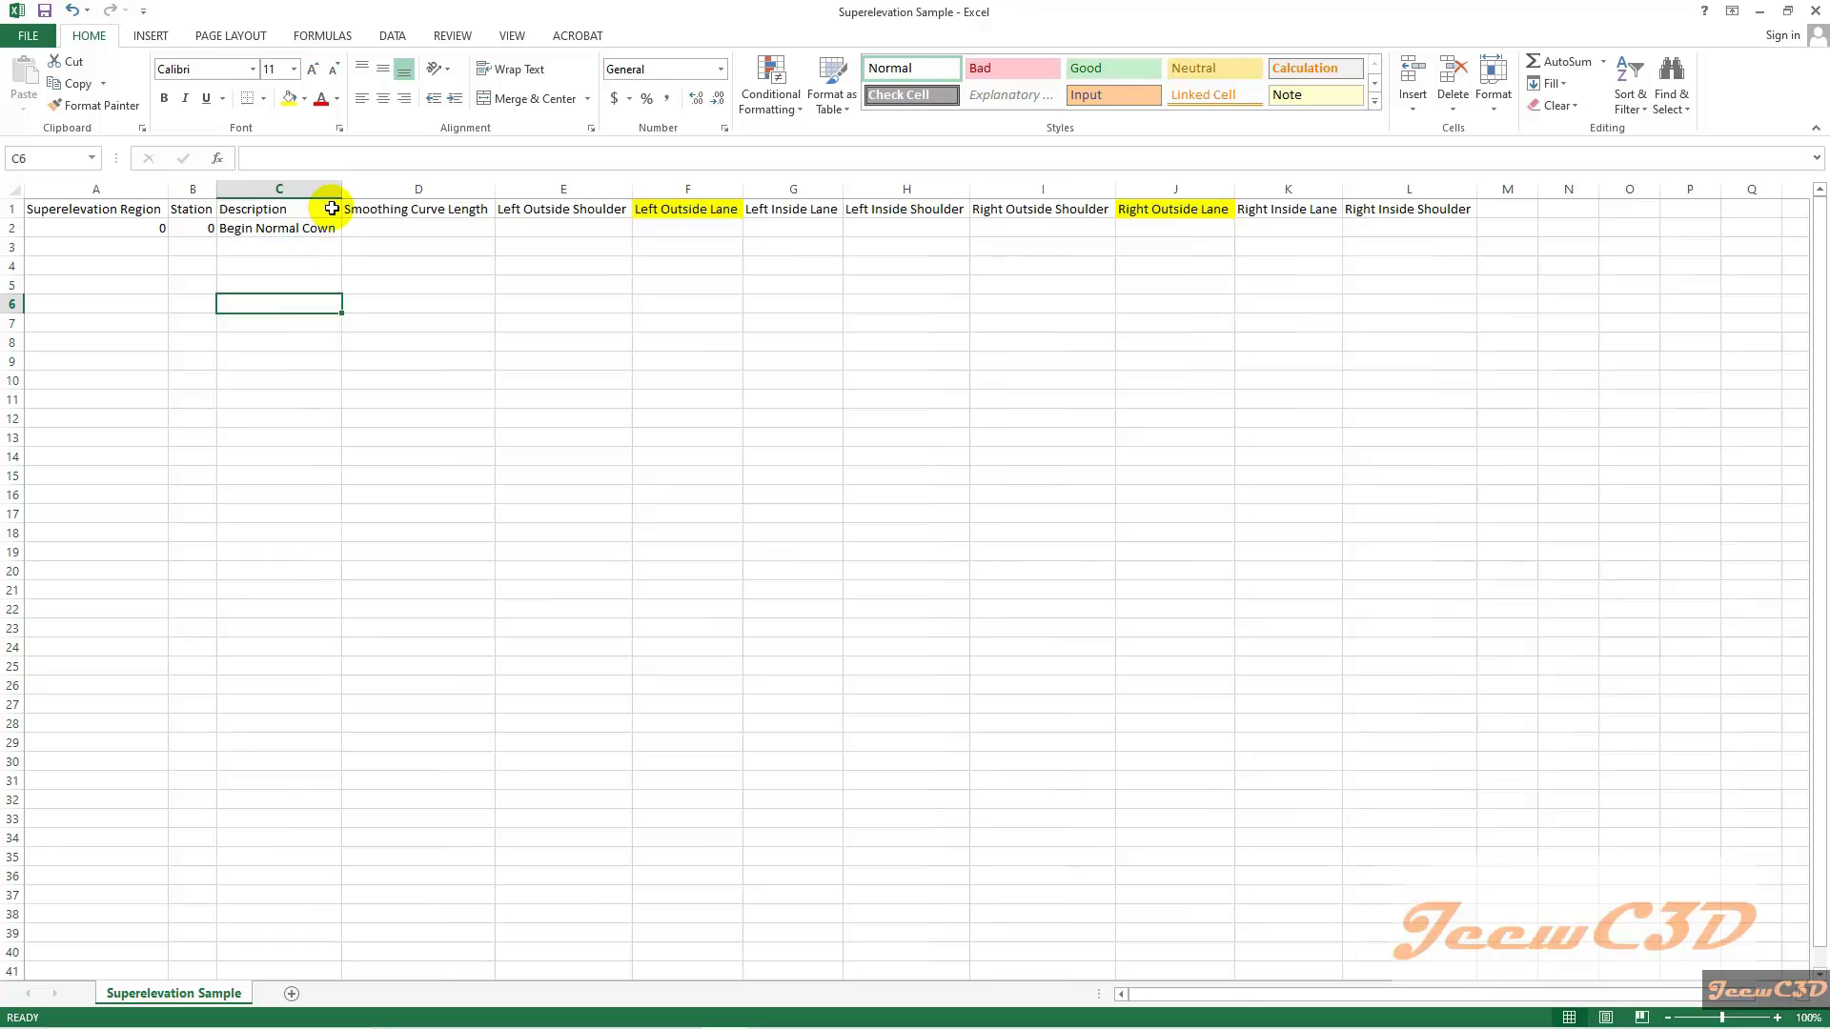
- Enter -2.5 for both the Left Outside Lane and the Right Outside Lane in row 2
click(665, 231)
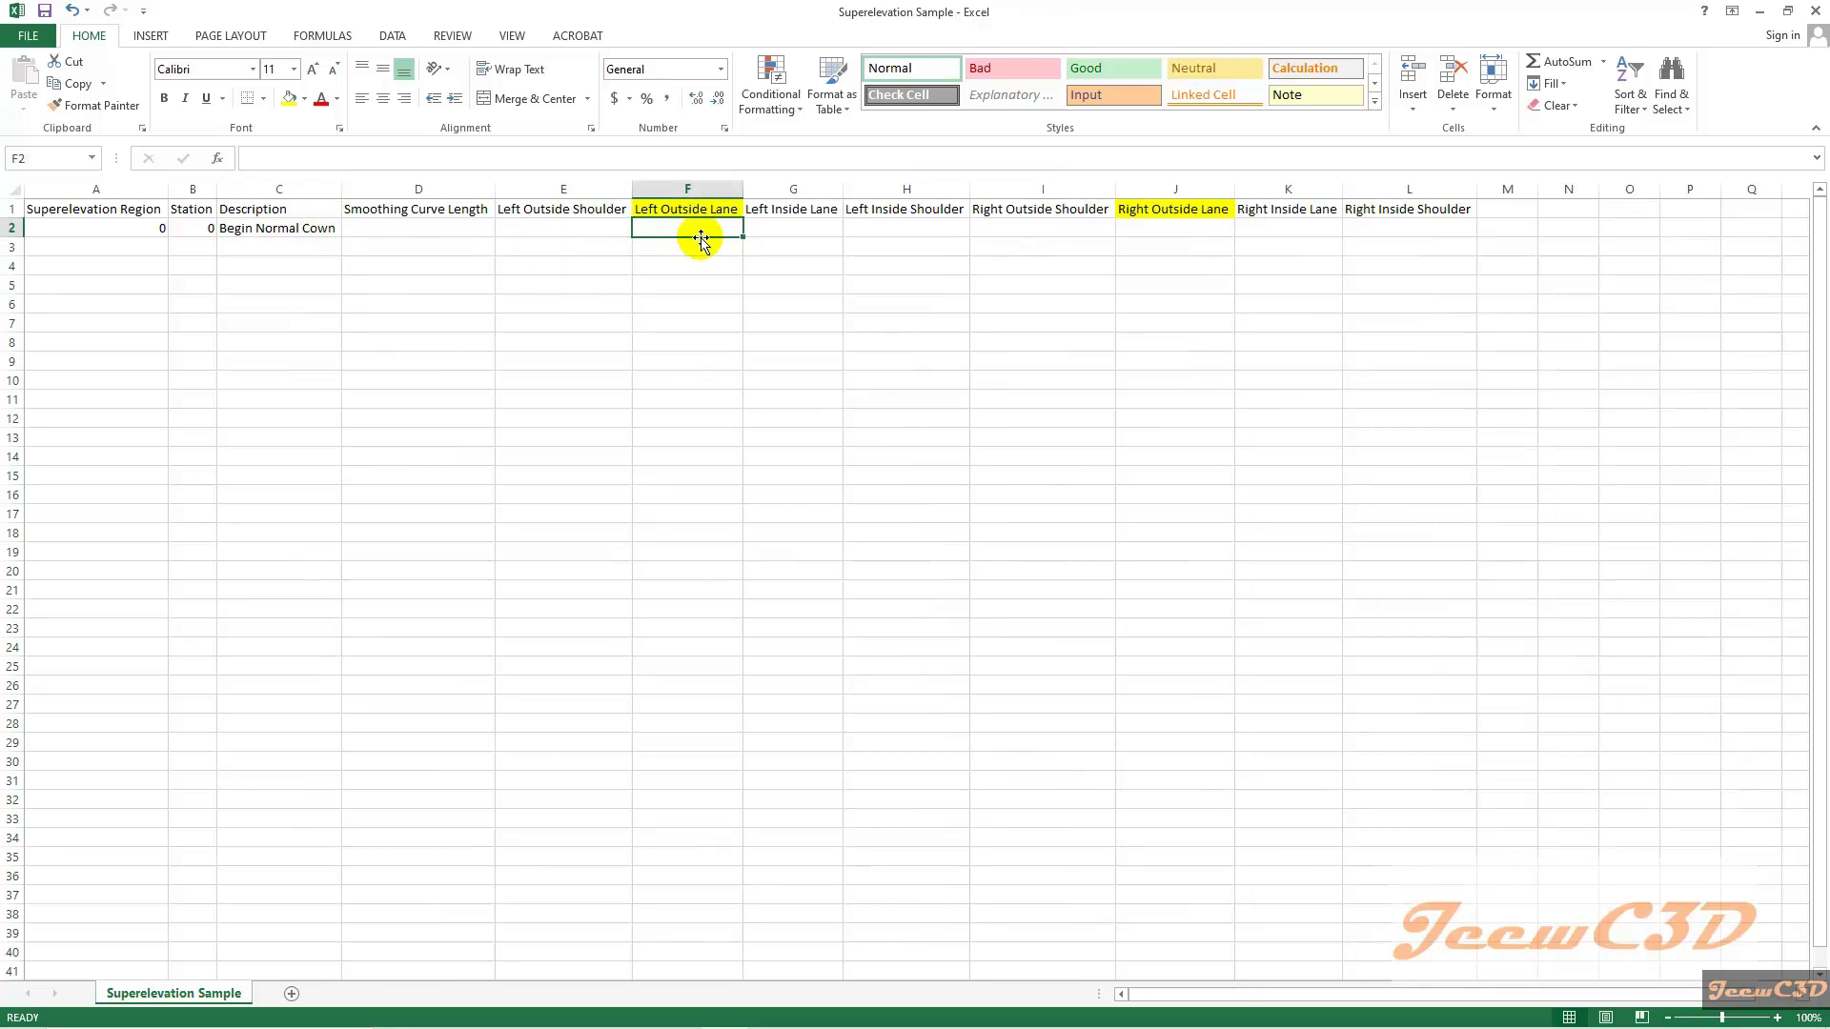
text(-2.5)
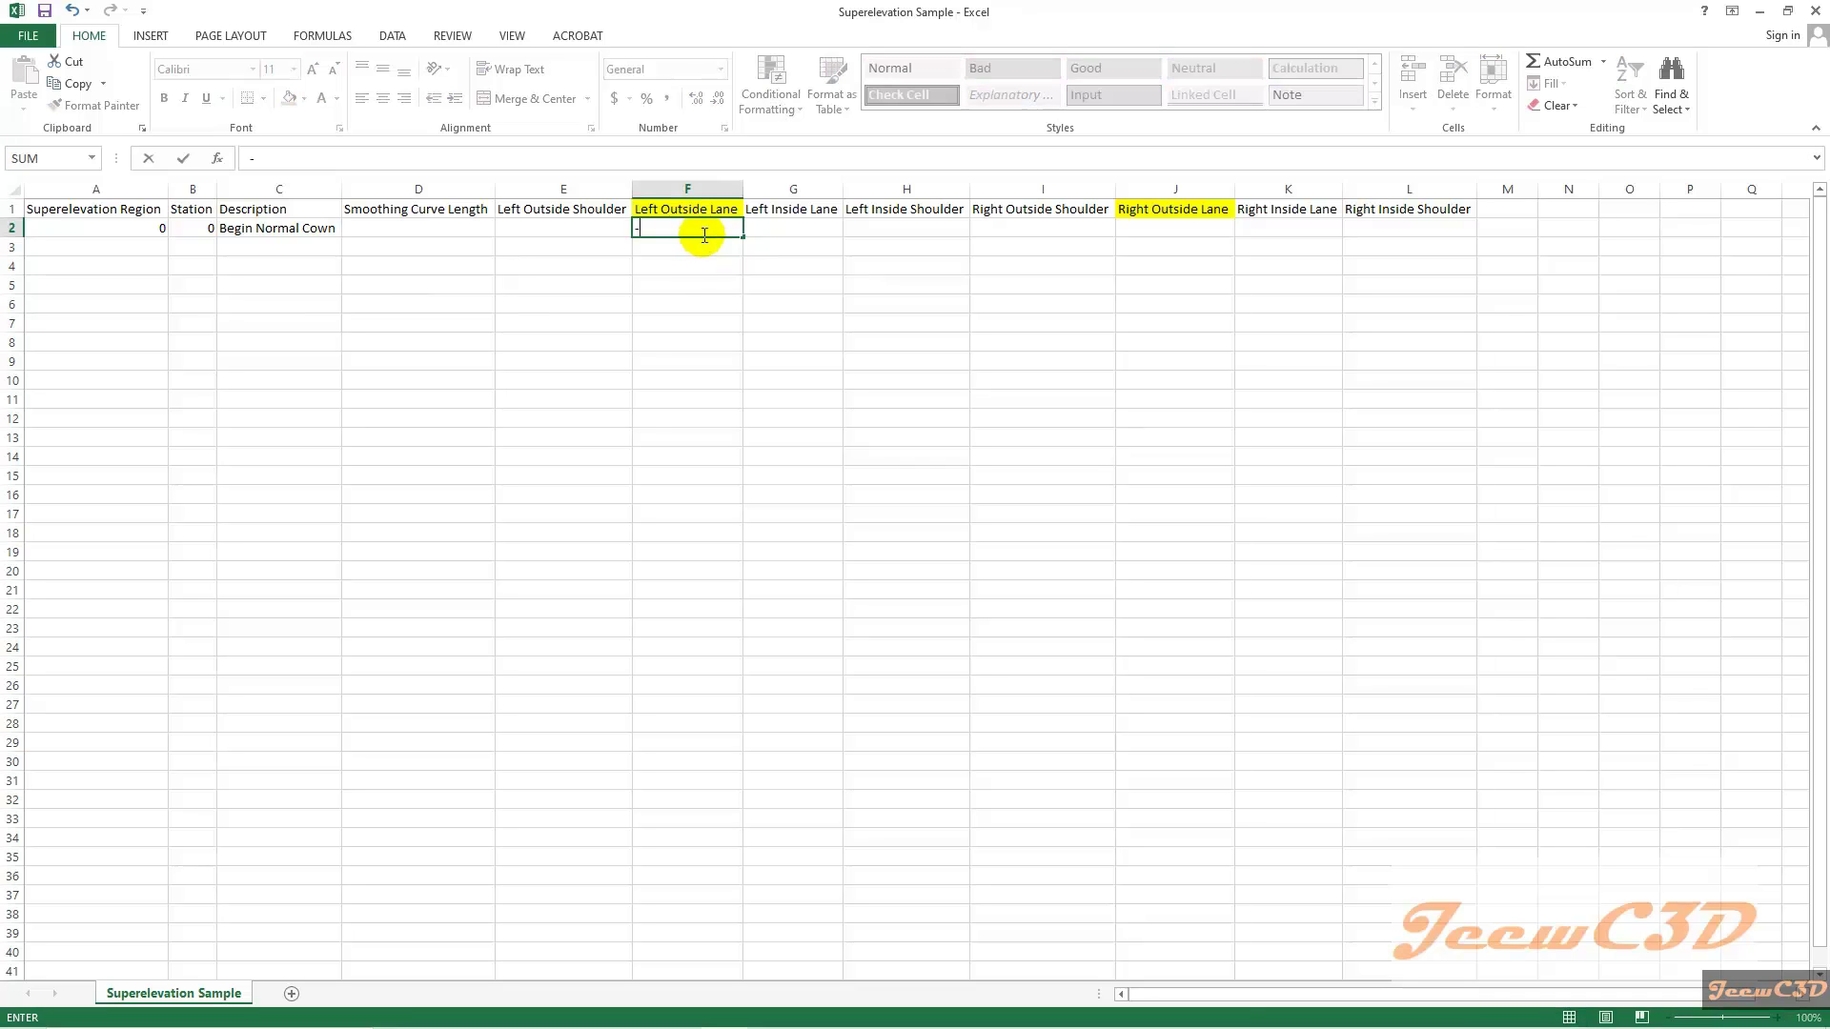
key(Tab)
key(Tab)
key(Tab)
key(Tab)
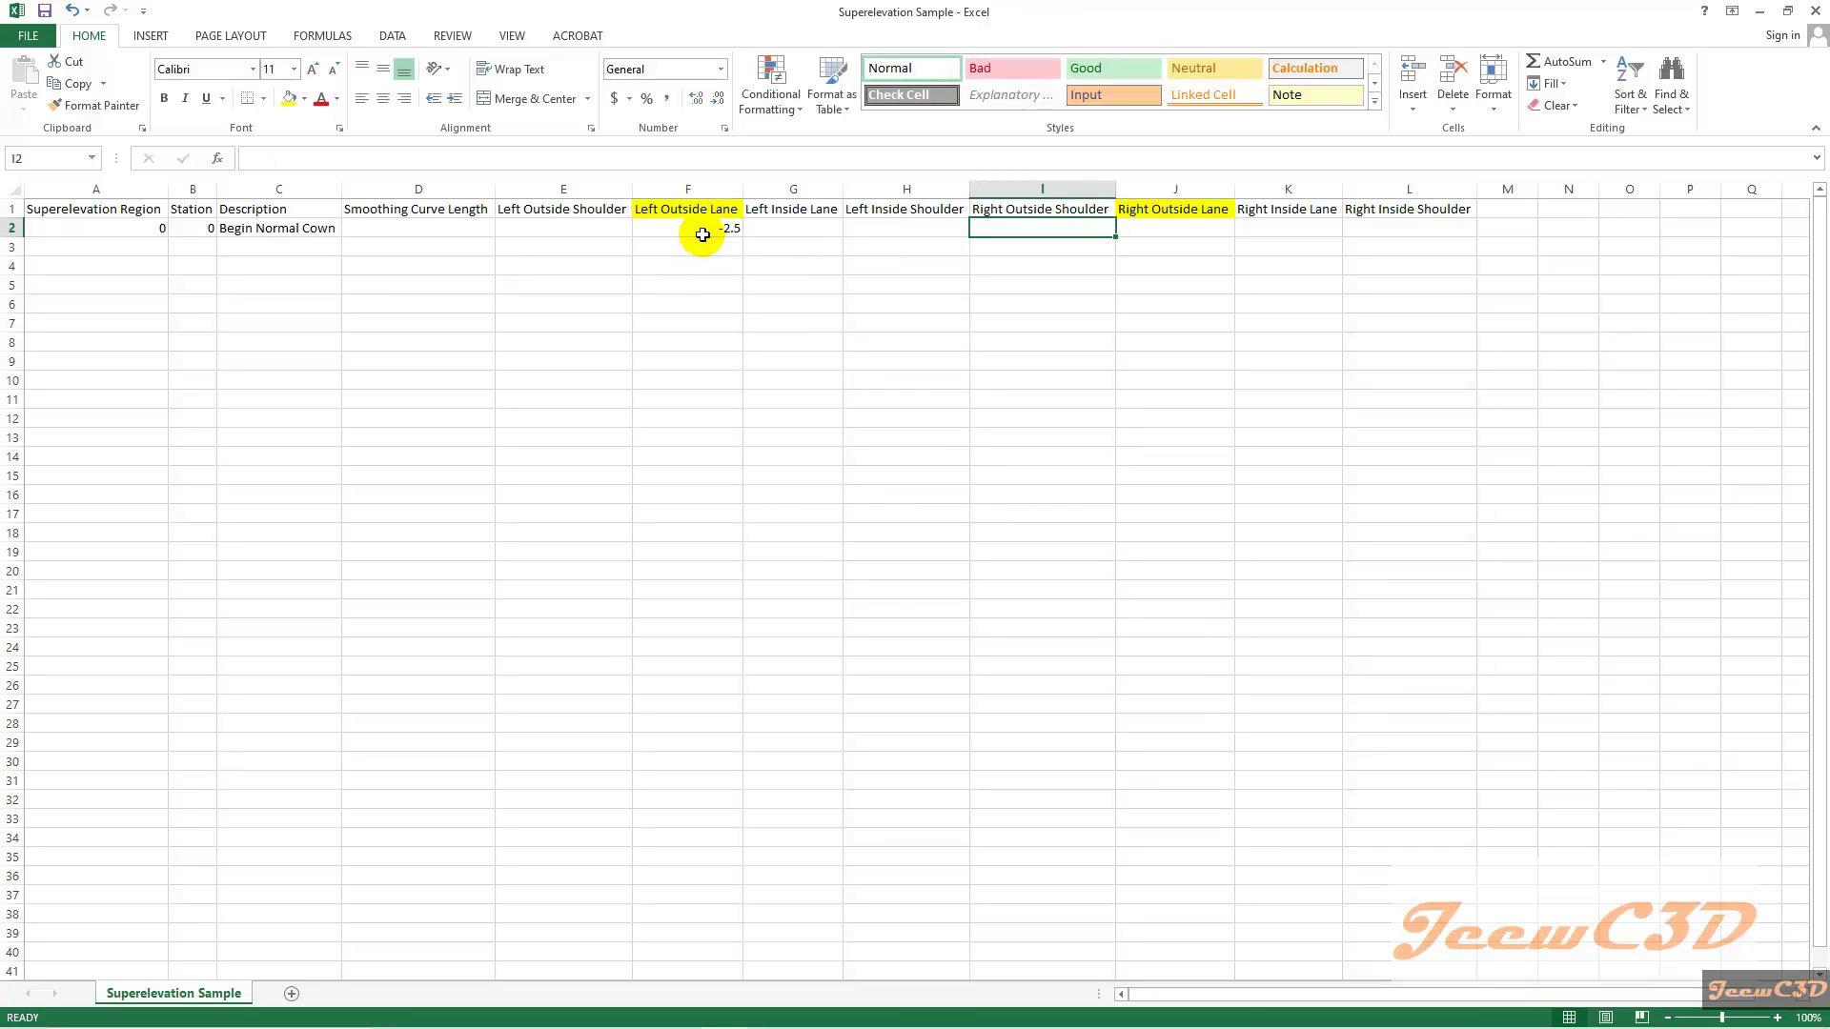
text(-2.5)
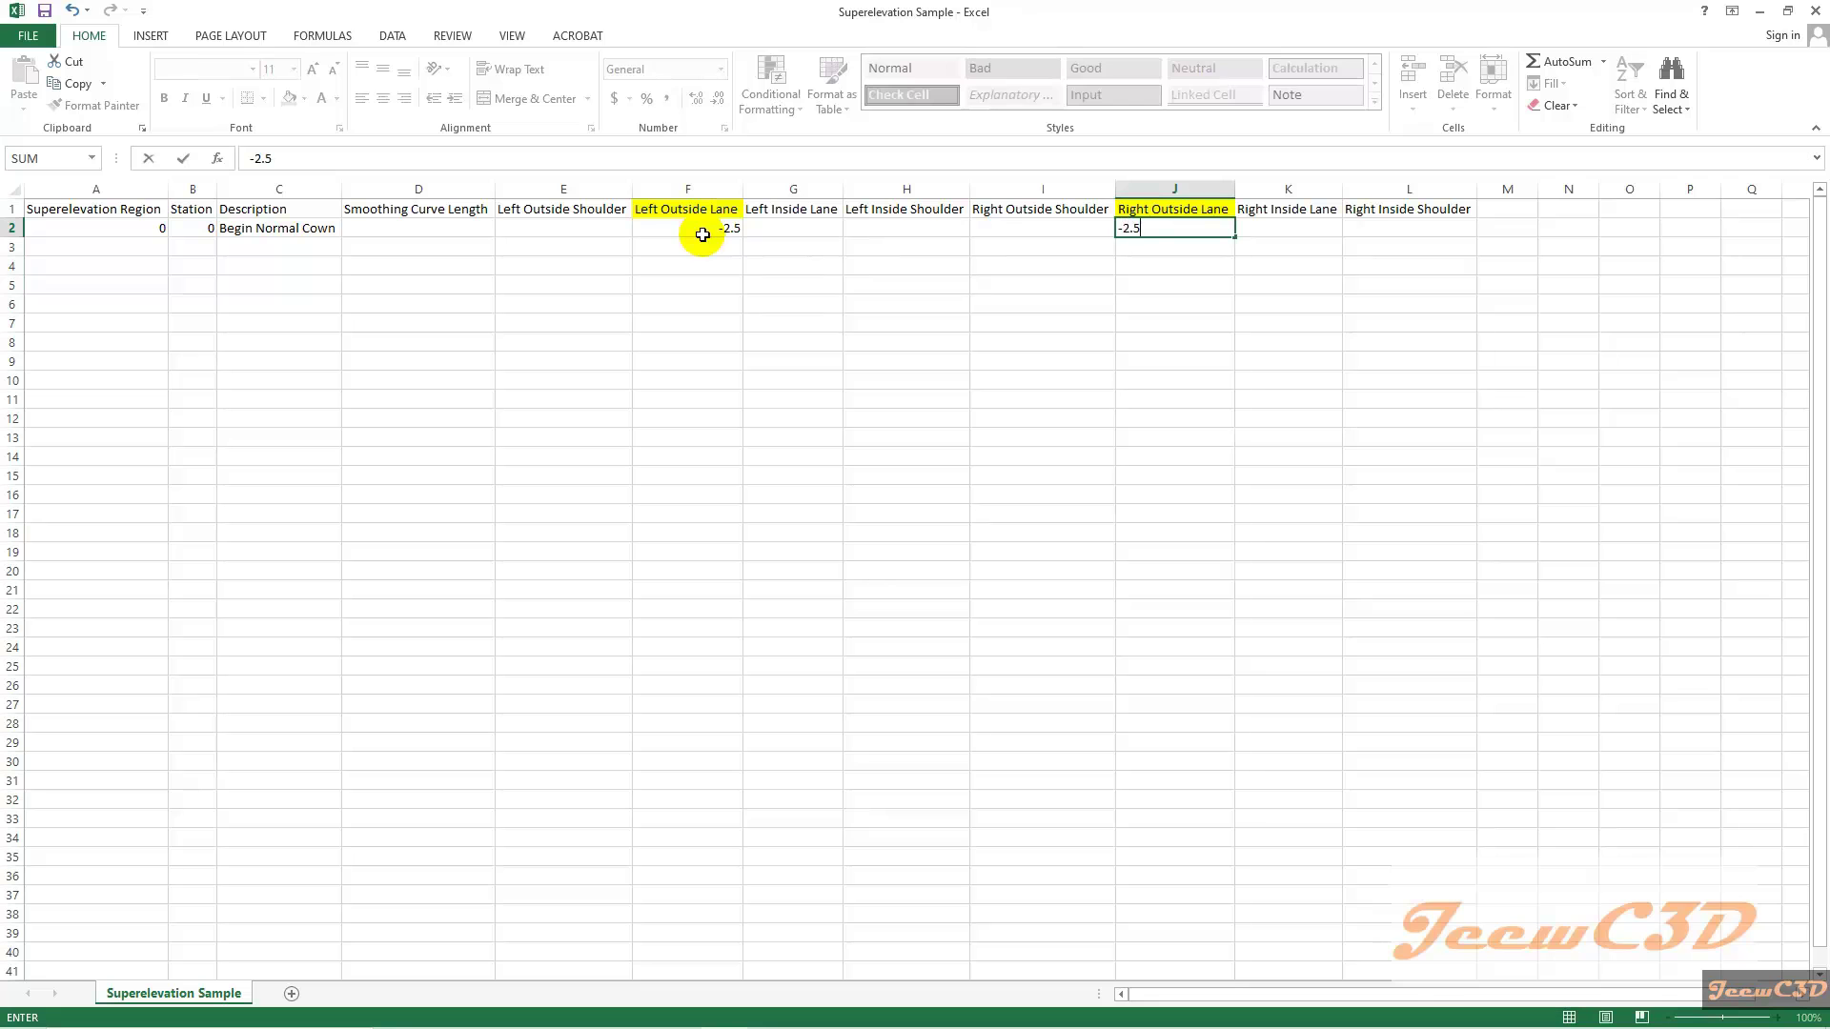
key(Return)
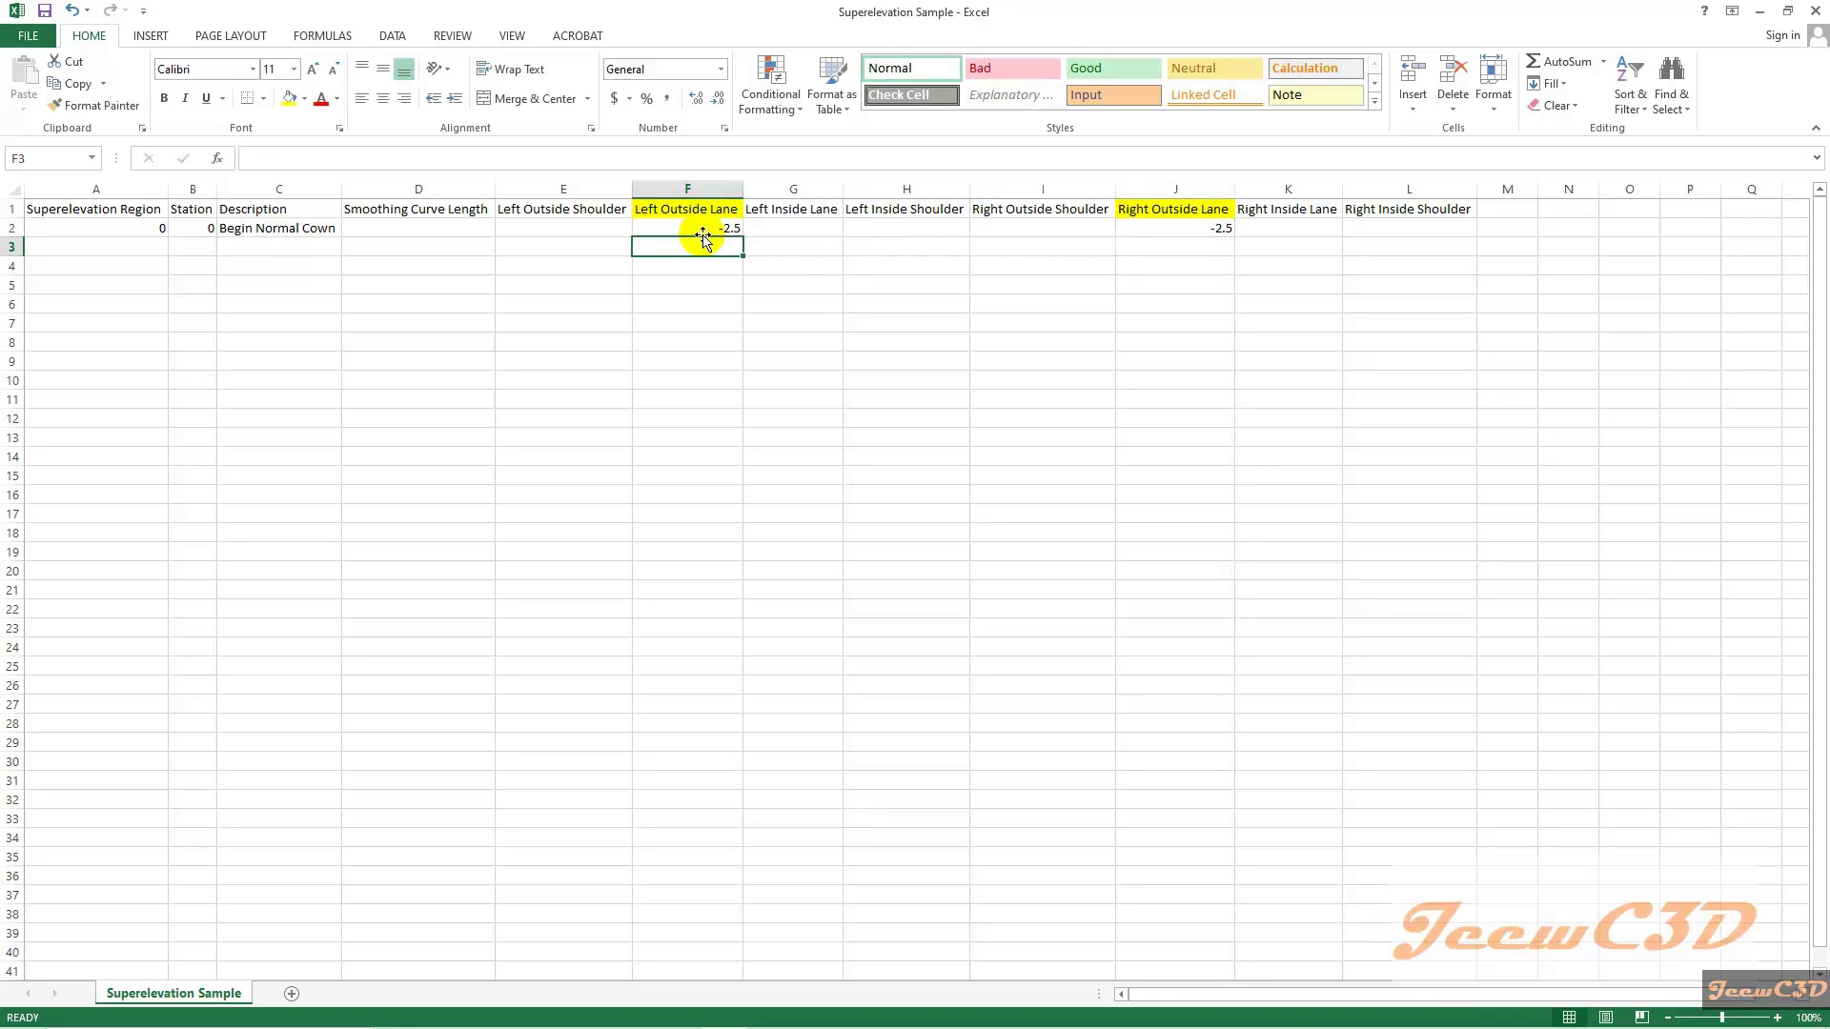
- Fill in row 3 with superelevation region 0, station 0 and the description "End Normal Crown"
text(0)
key(Tab)
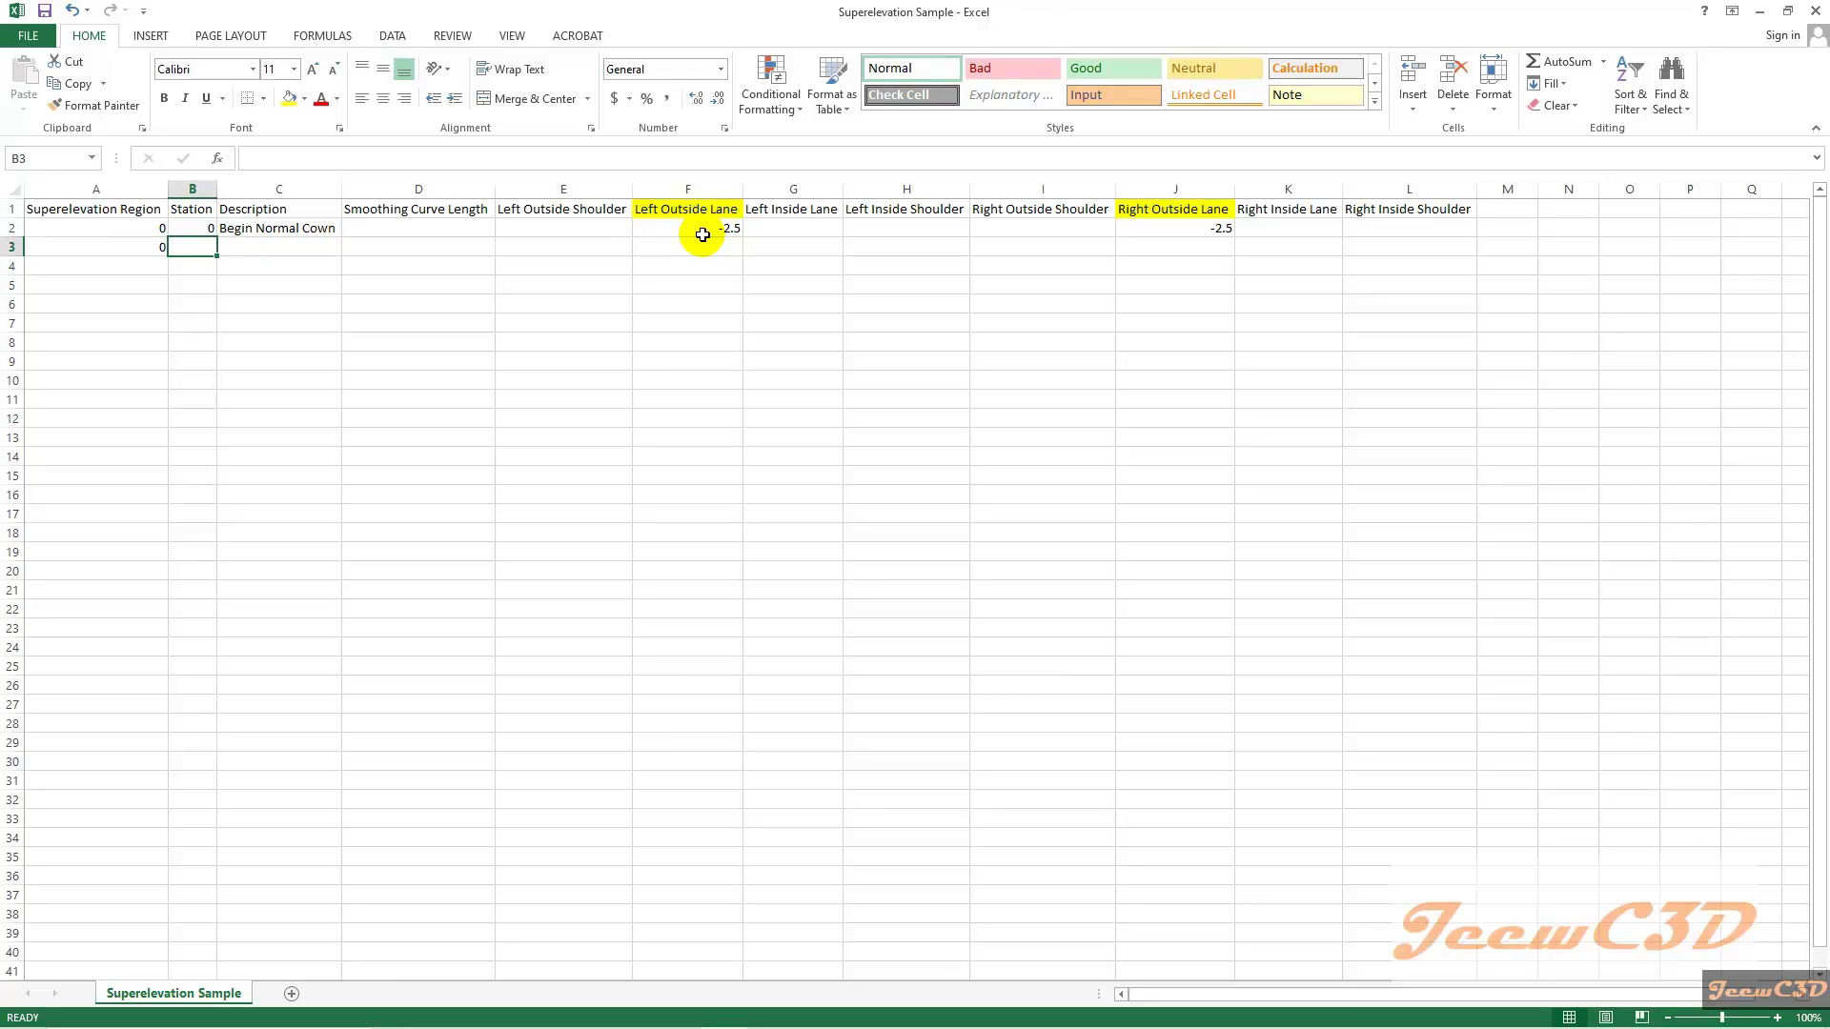
text(0)
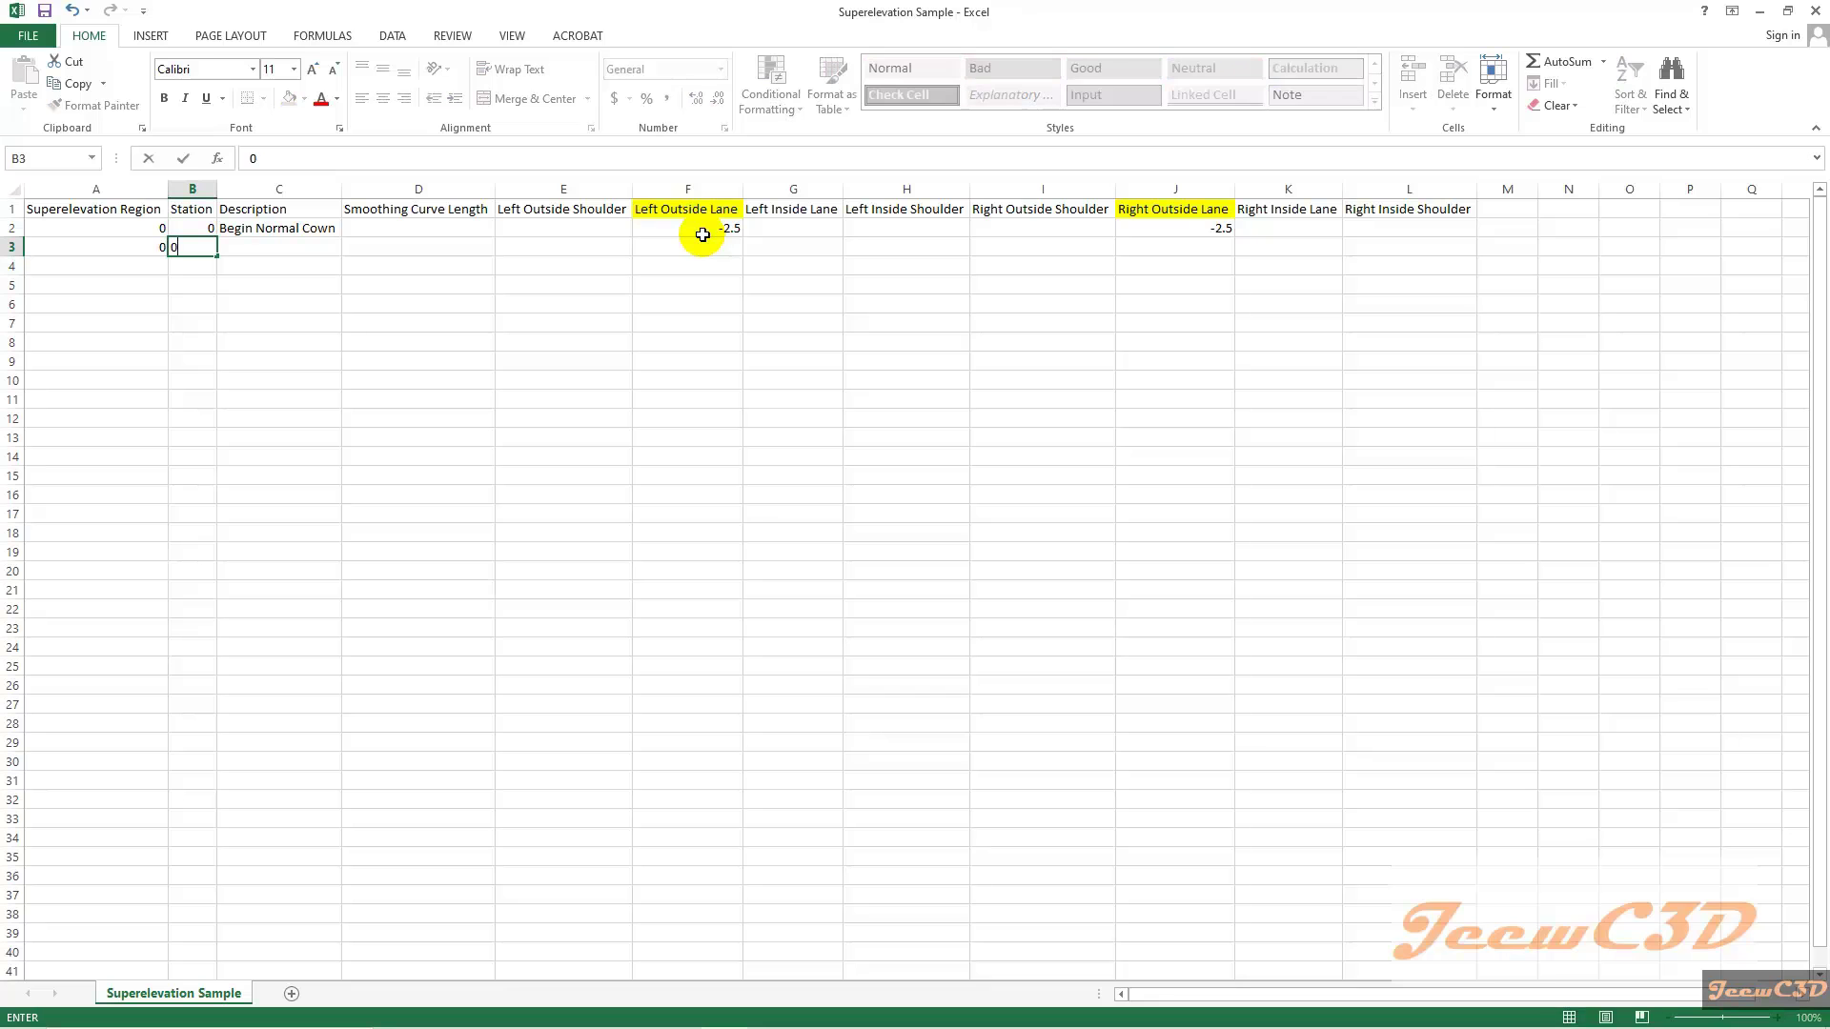
key(Tab)
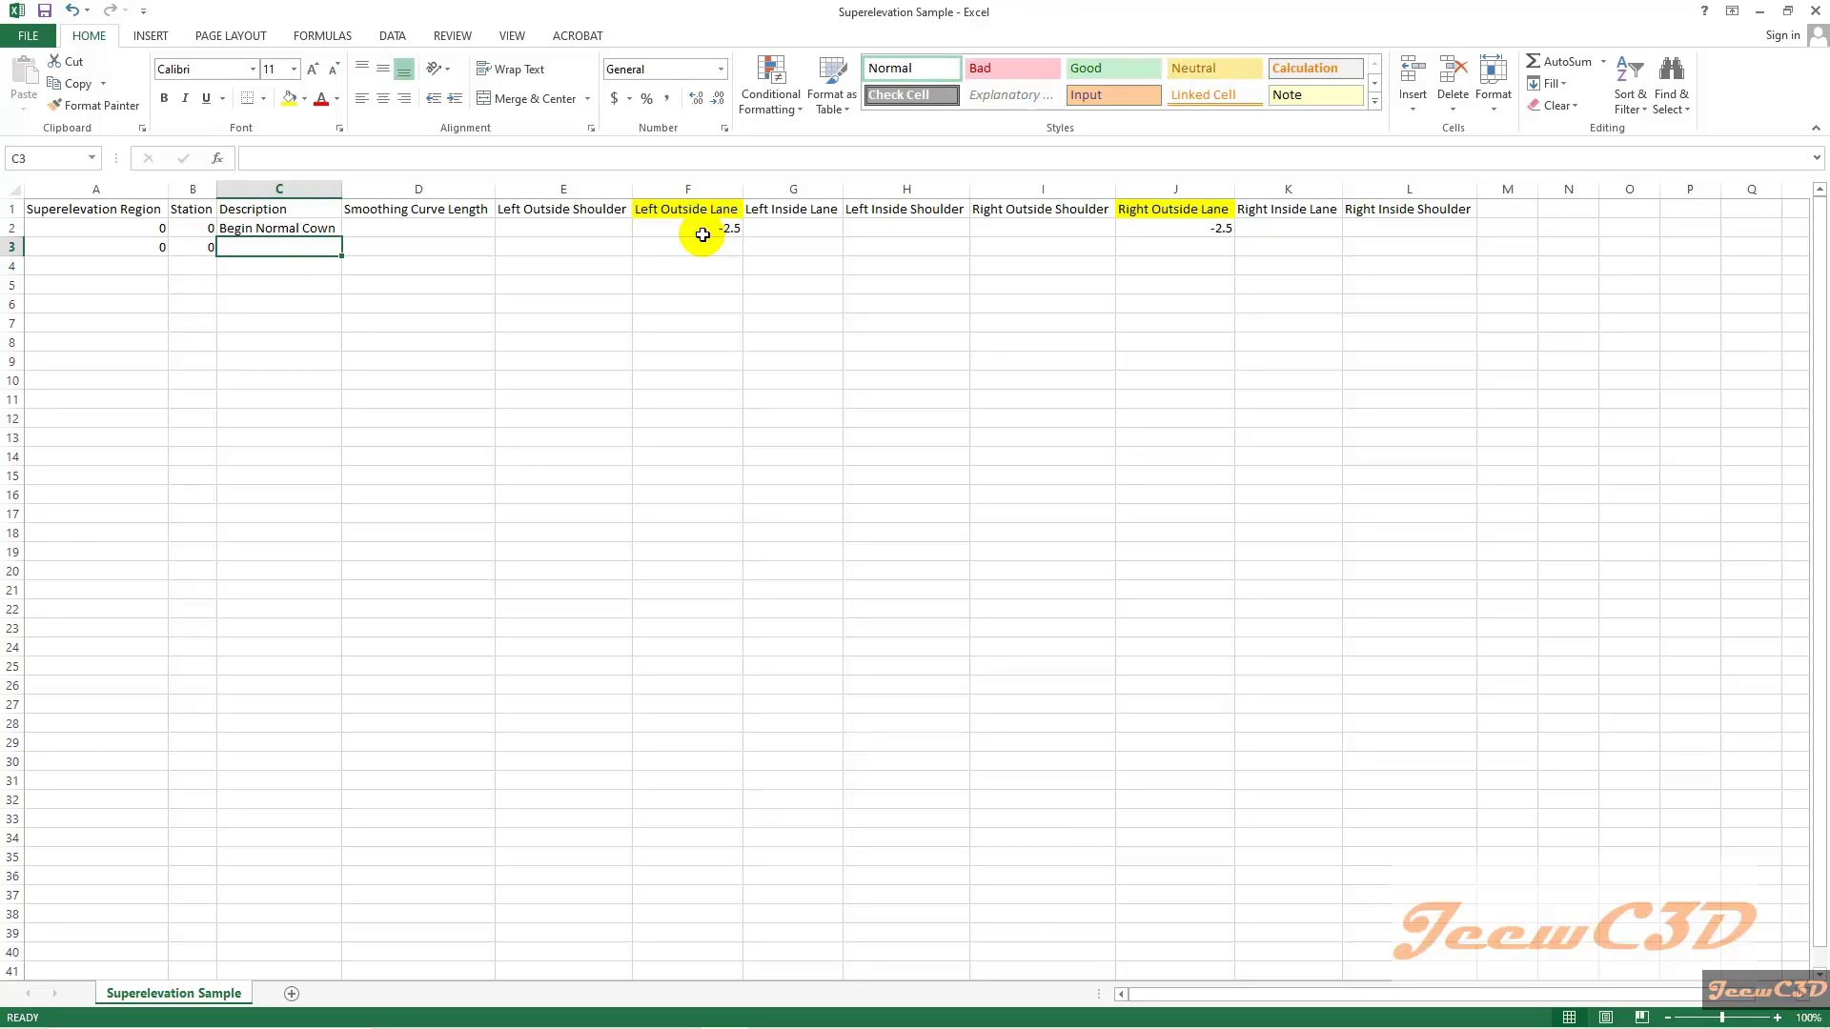
text(End)
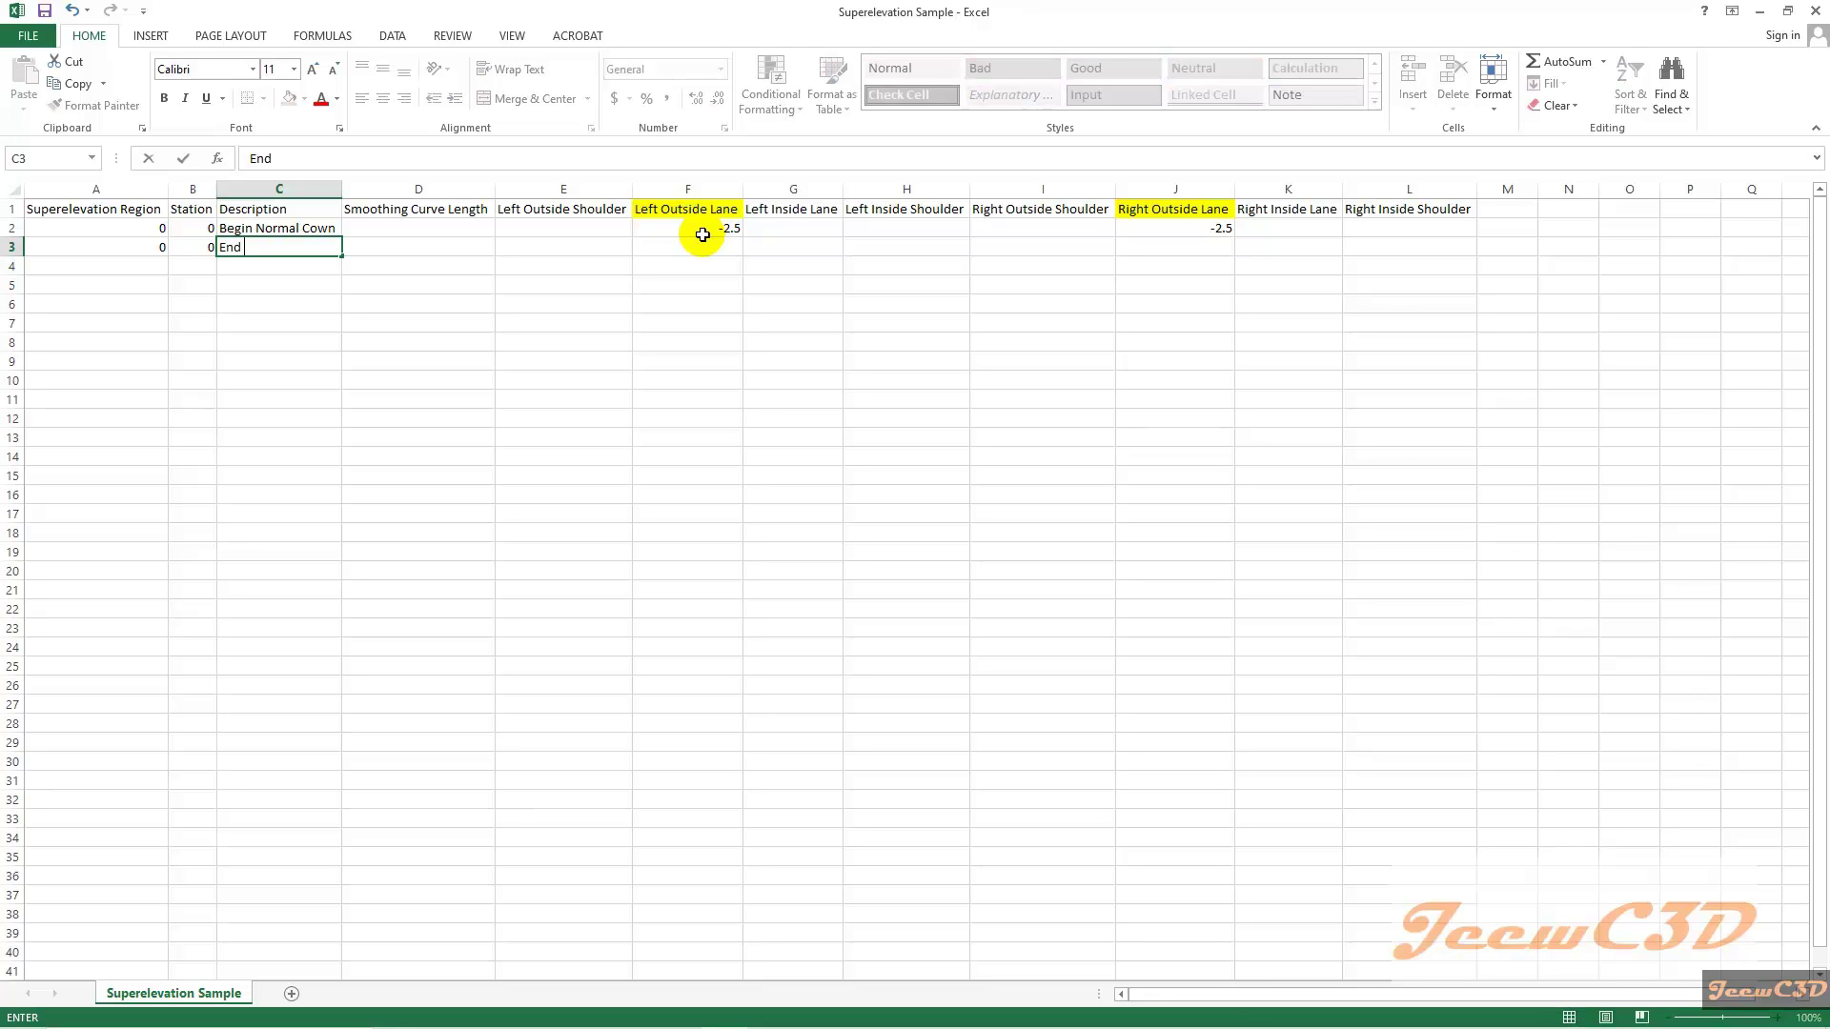
text( Normal Crown)
key(Tab)
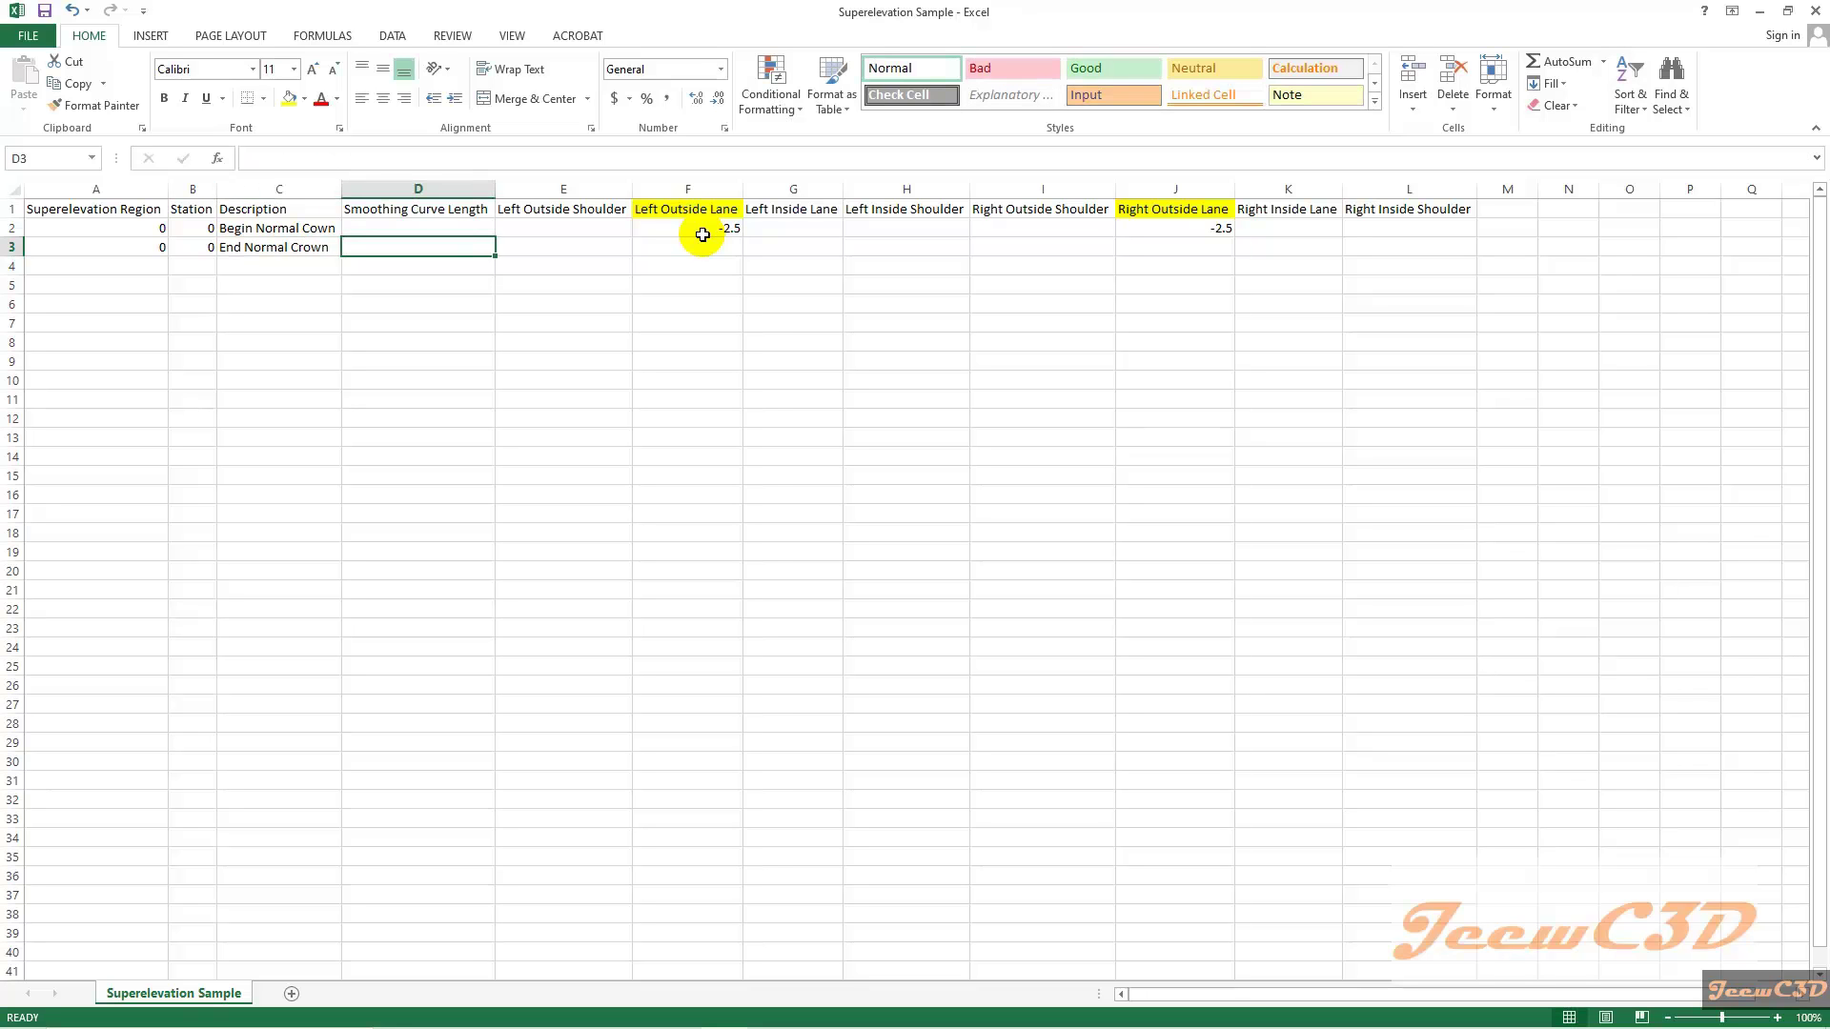
- Enter -2.5 for the left and right outside lanes in row 3 and go to cell A4
key(Tab)
key(Tab)
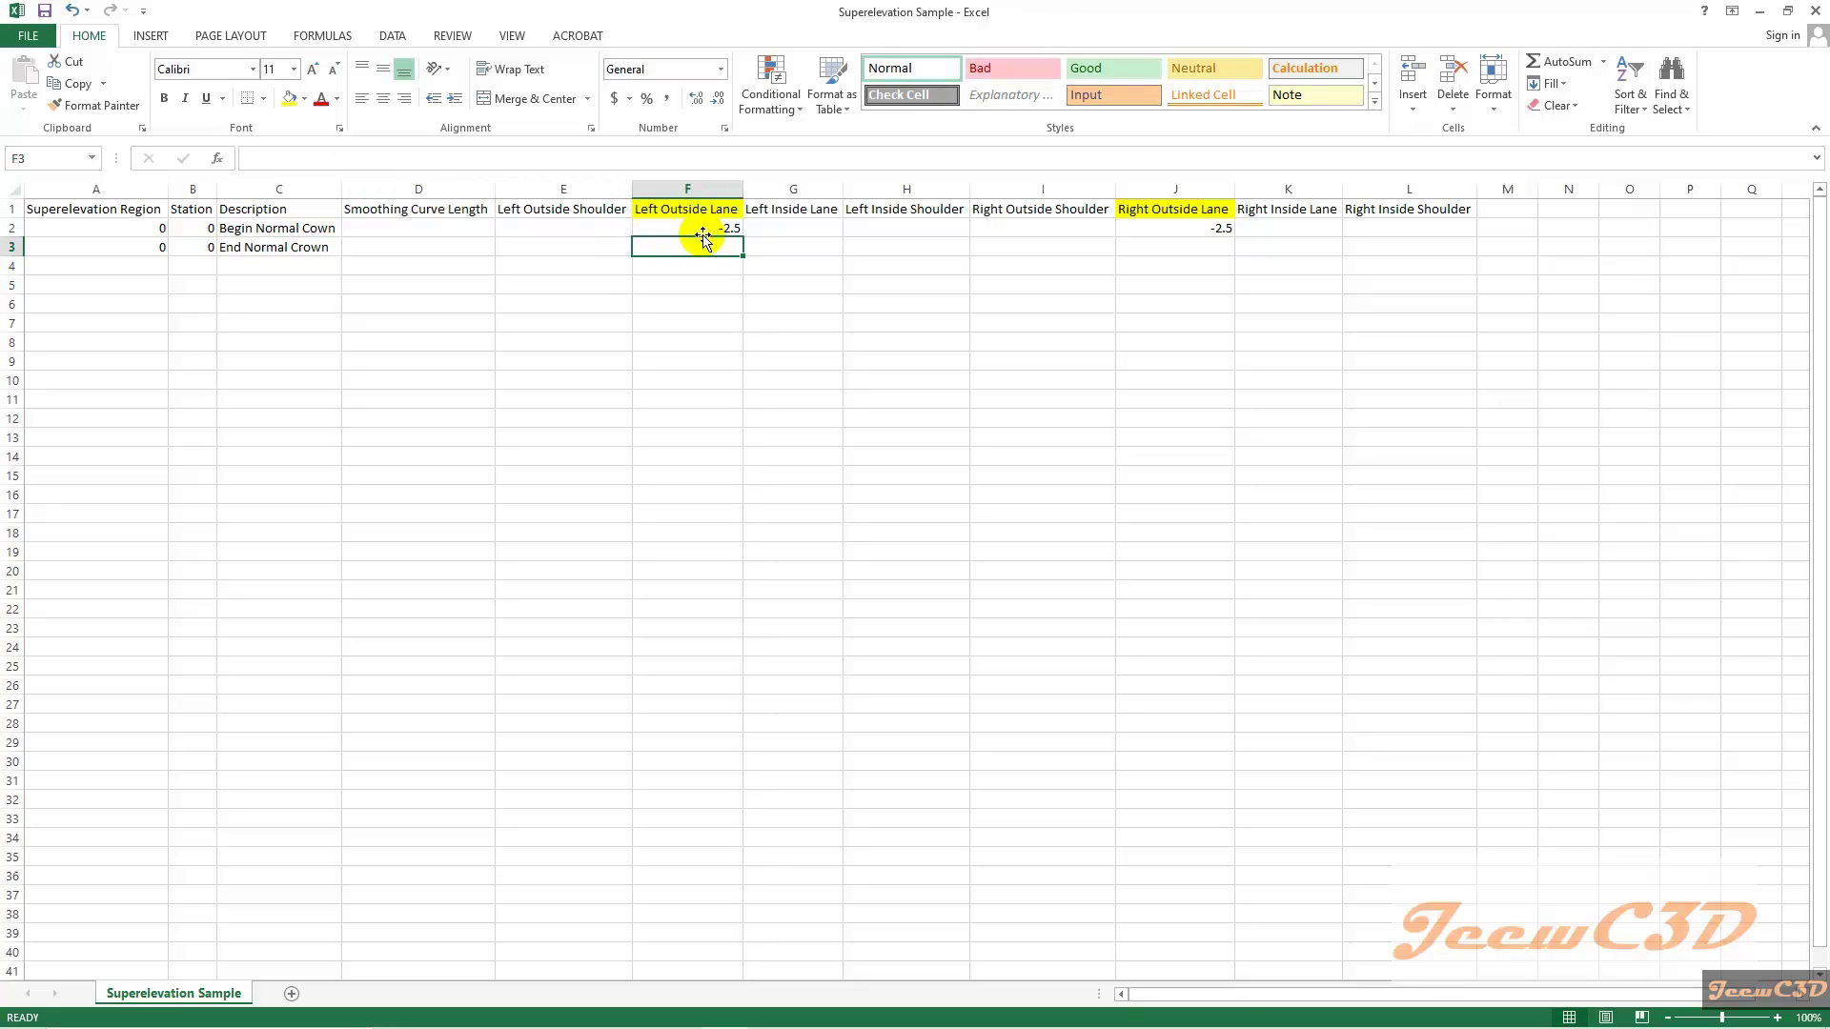
text(-2.5)
key(Tab)
key(Tab)
key(Tab)
key(Tab)
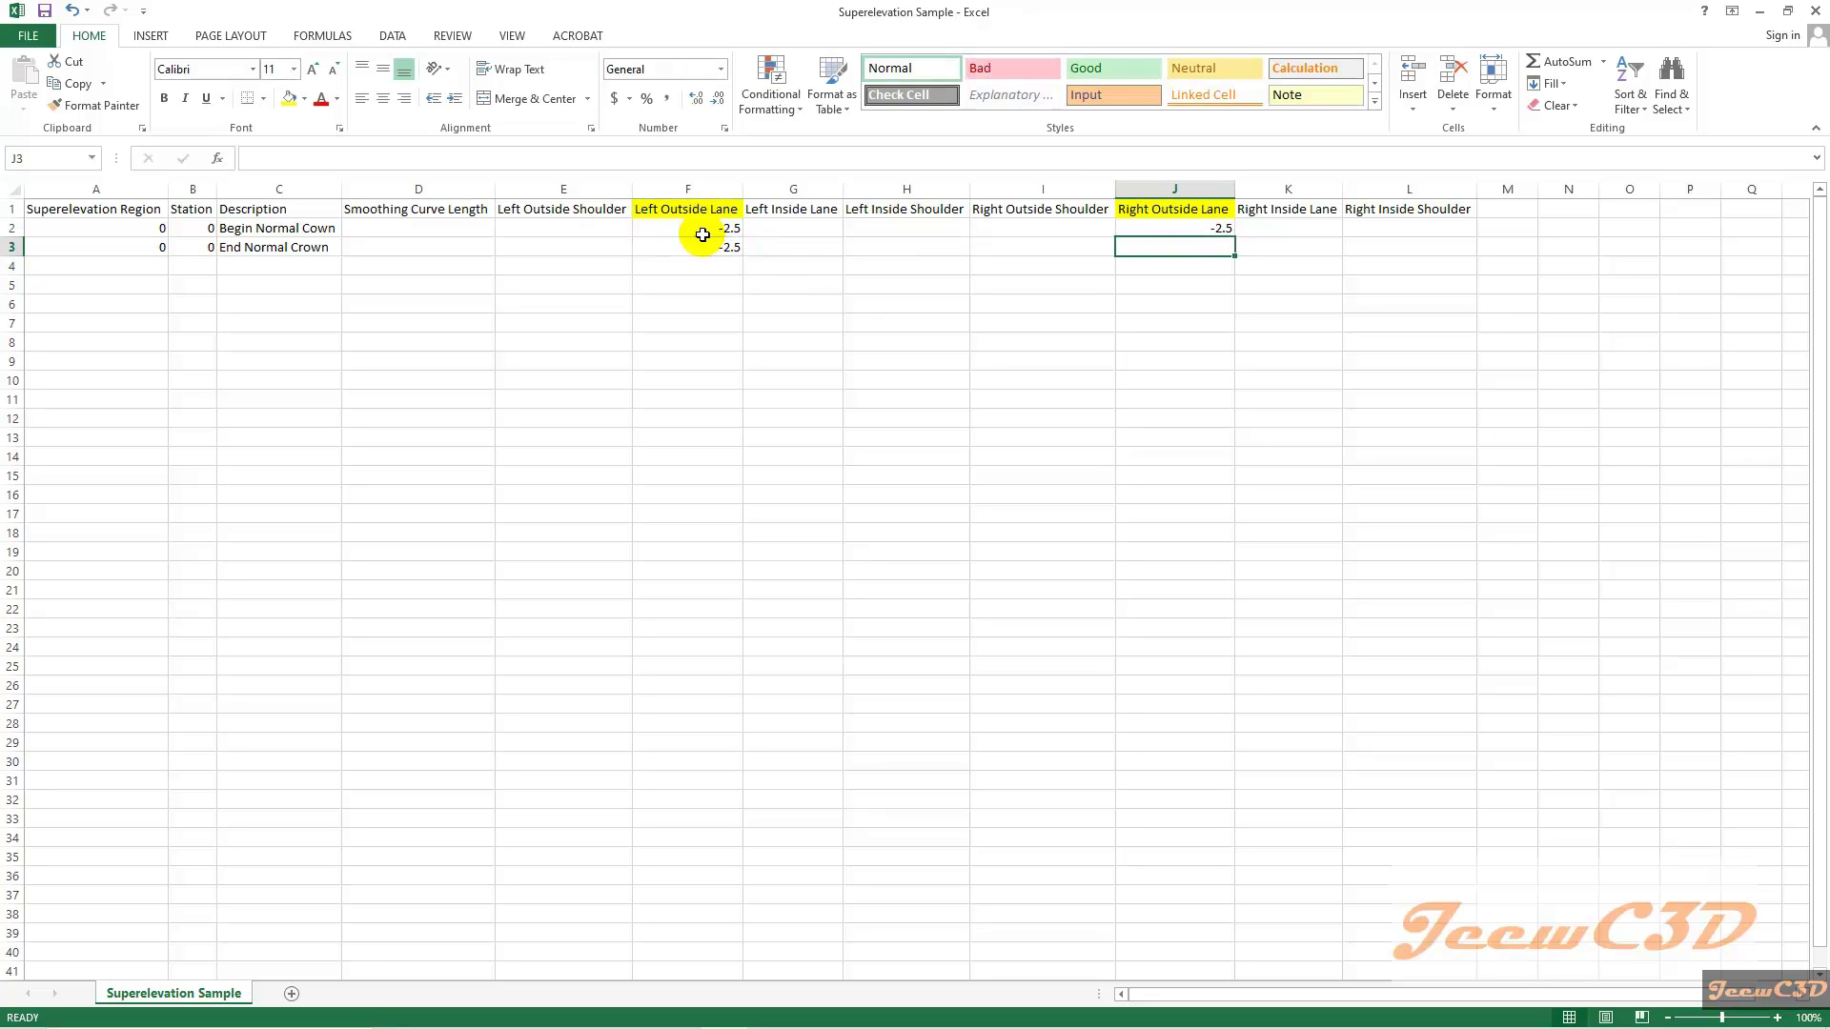
text(-2.5)
key(Left)
key(Left)
key(Left)
key(Left)
key(Left)
key(Left)
key(Left)
key(Left)
key(Left)
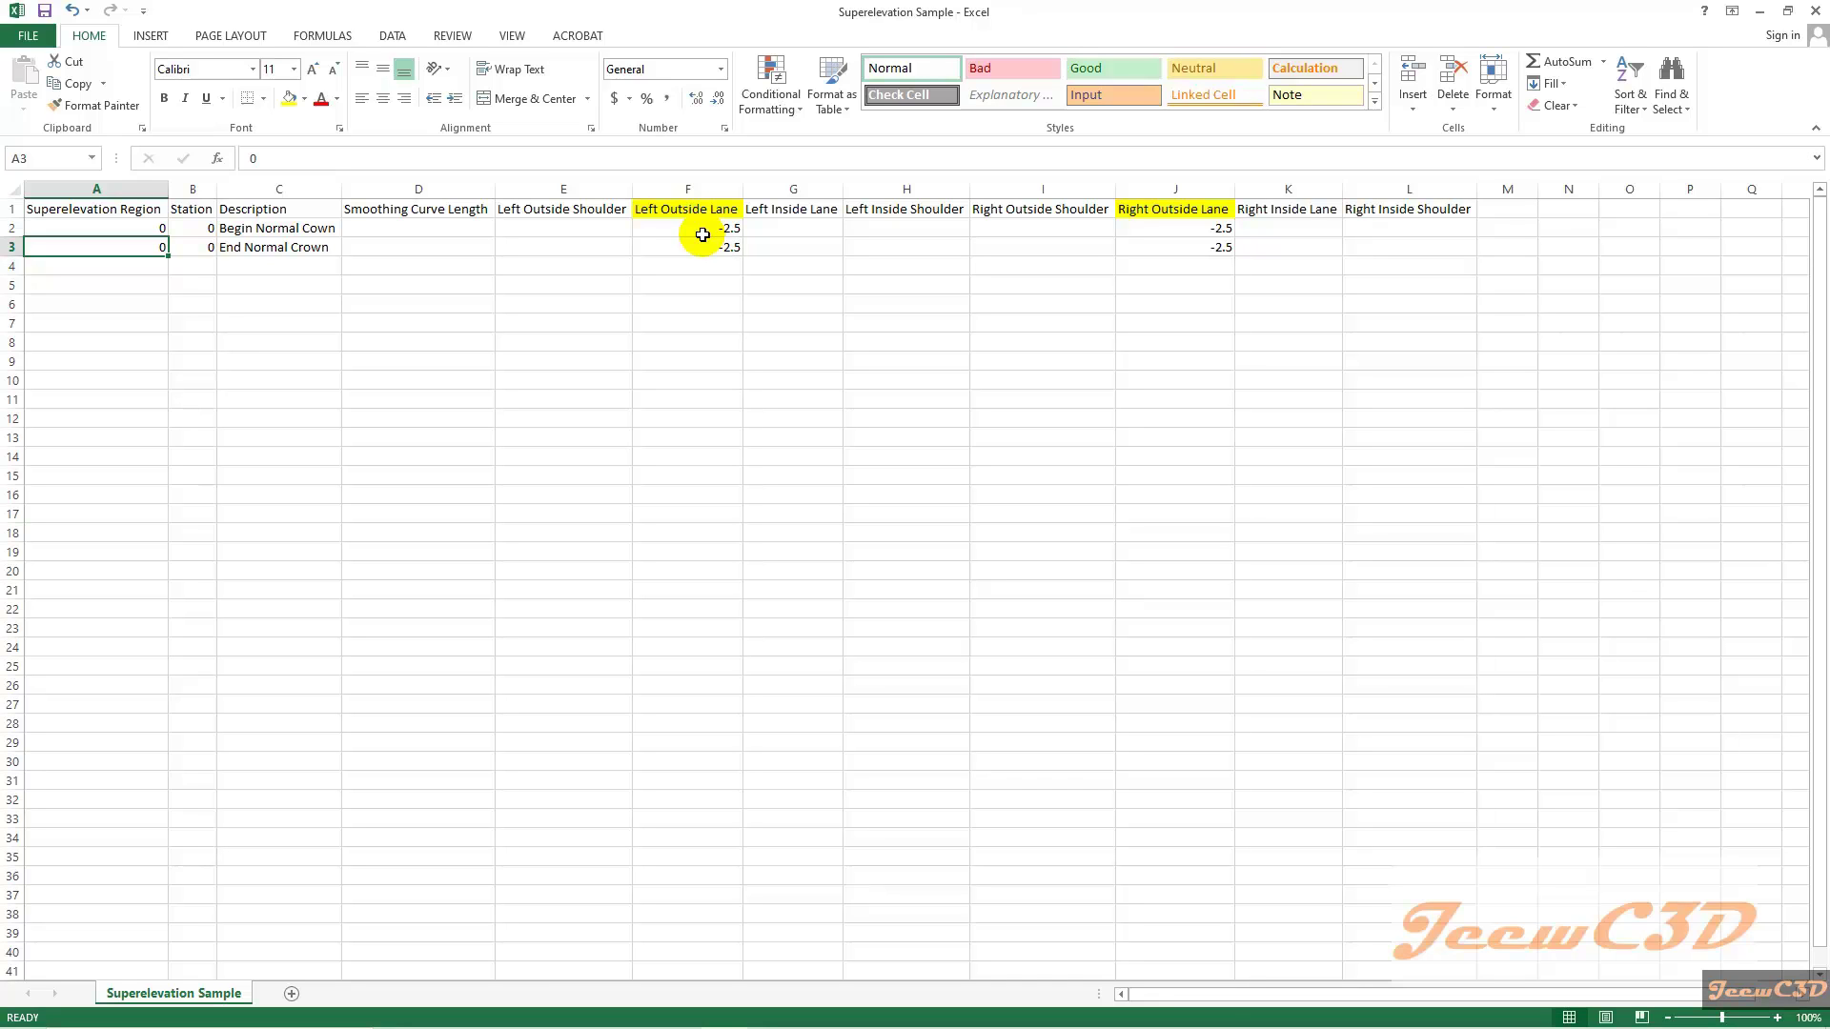
key(Down)
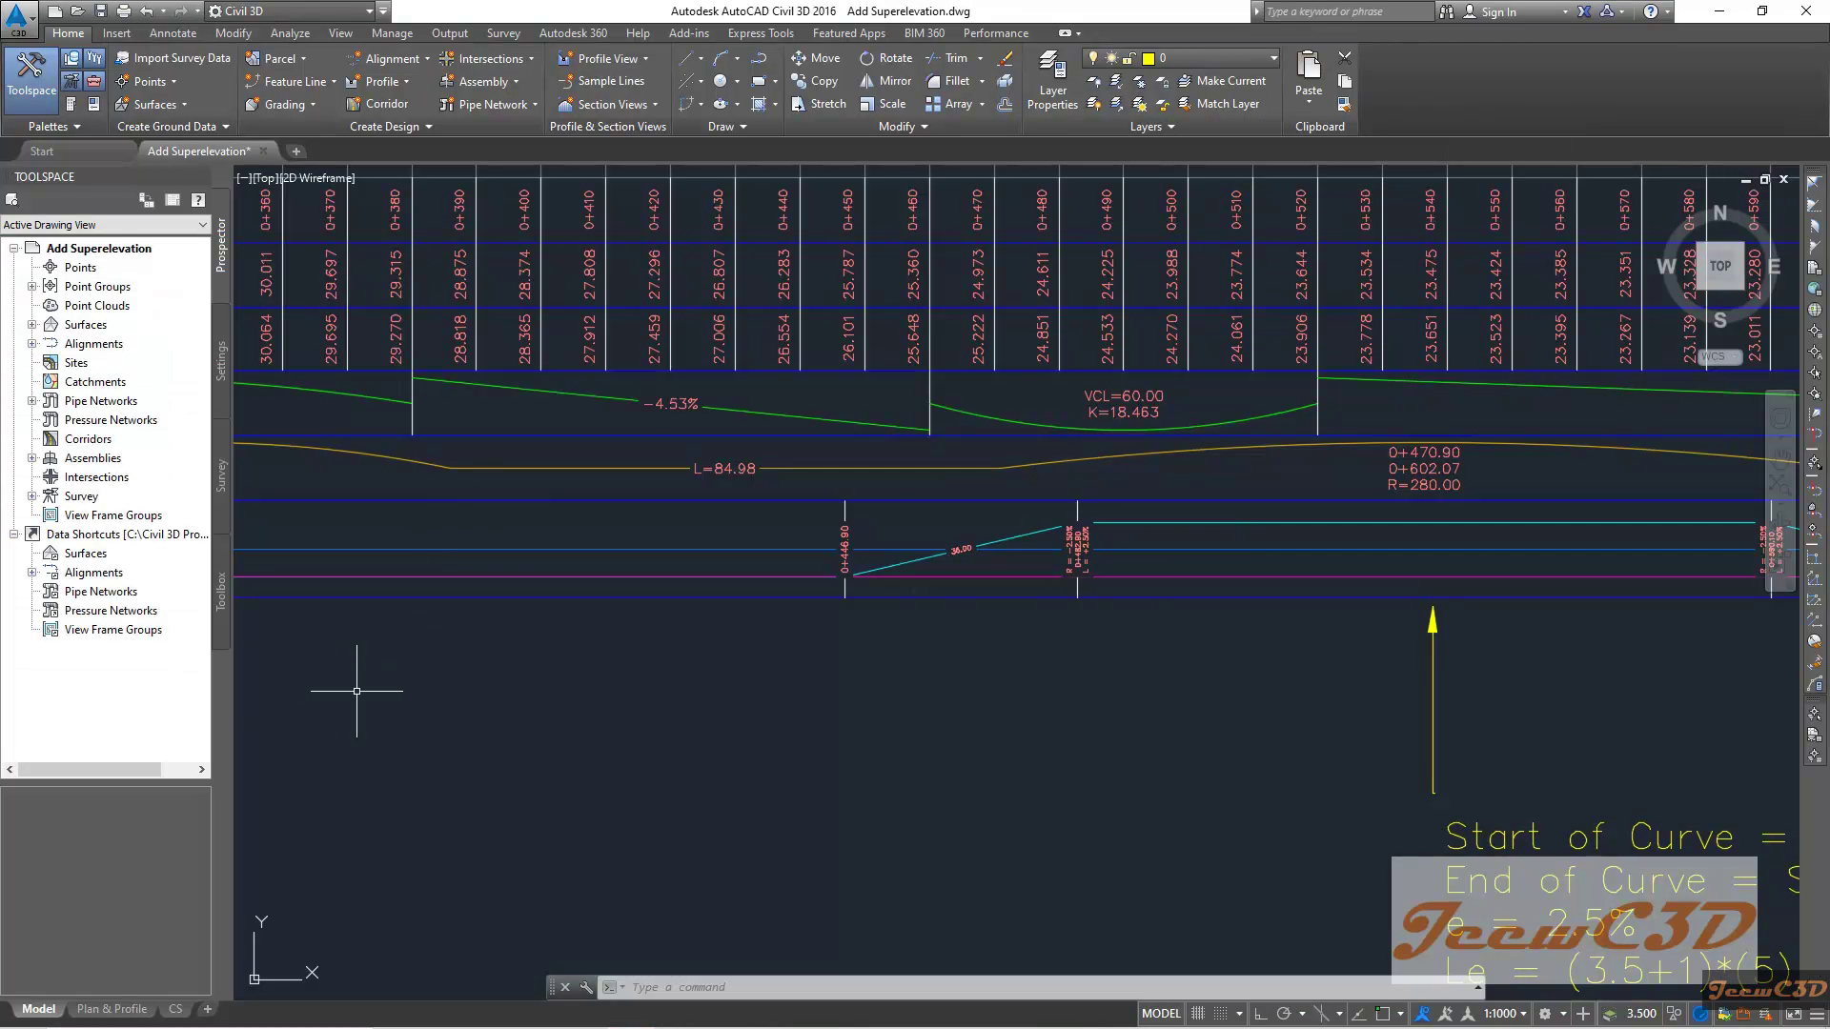
- Switch to the Add Superelevation drawing in AutoCAD Civil 3D and examine the superelevation band from its start to the first transition
scroll(881, 670, up, 2)
scroll(489, 653, down, 3)
scroll(861, 641, up, 1)
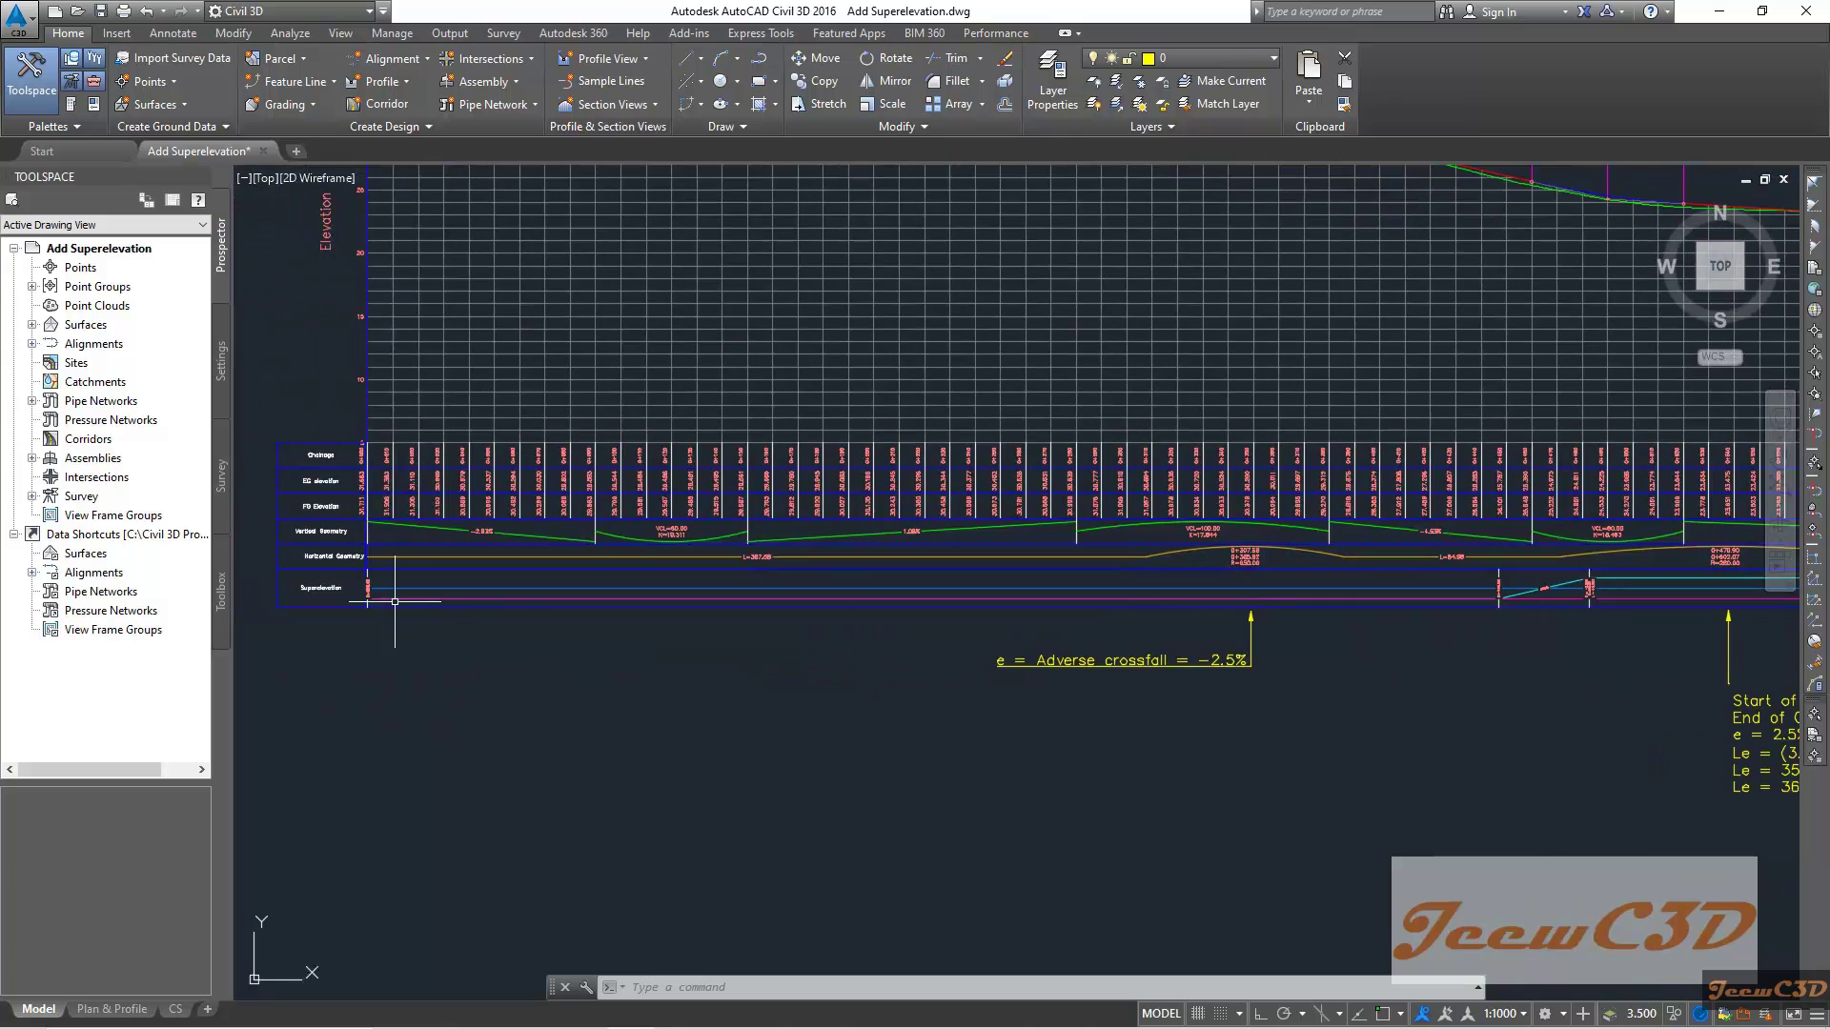
scroll(366, 600, up, 3)
scroll(371, 600, up, 1)
scroll(1000, 621, down, 3)
scroll(375, 702, up, 1)
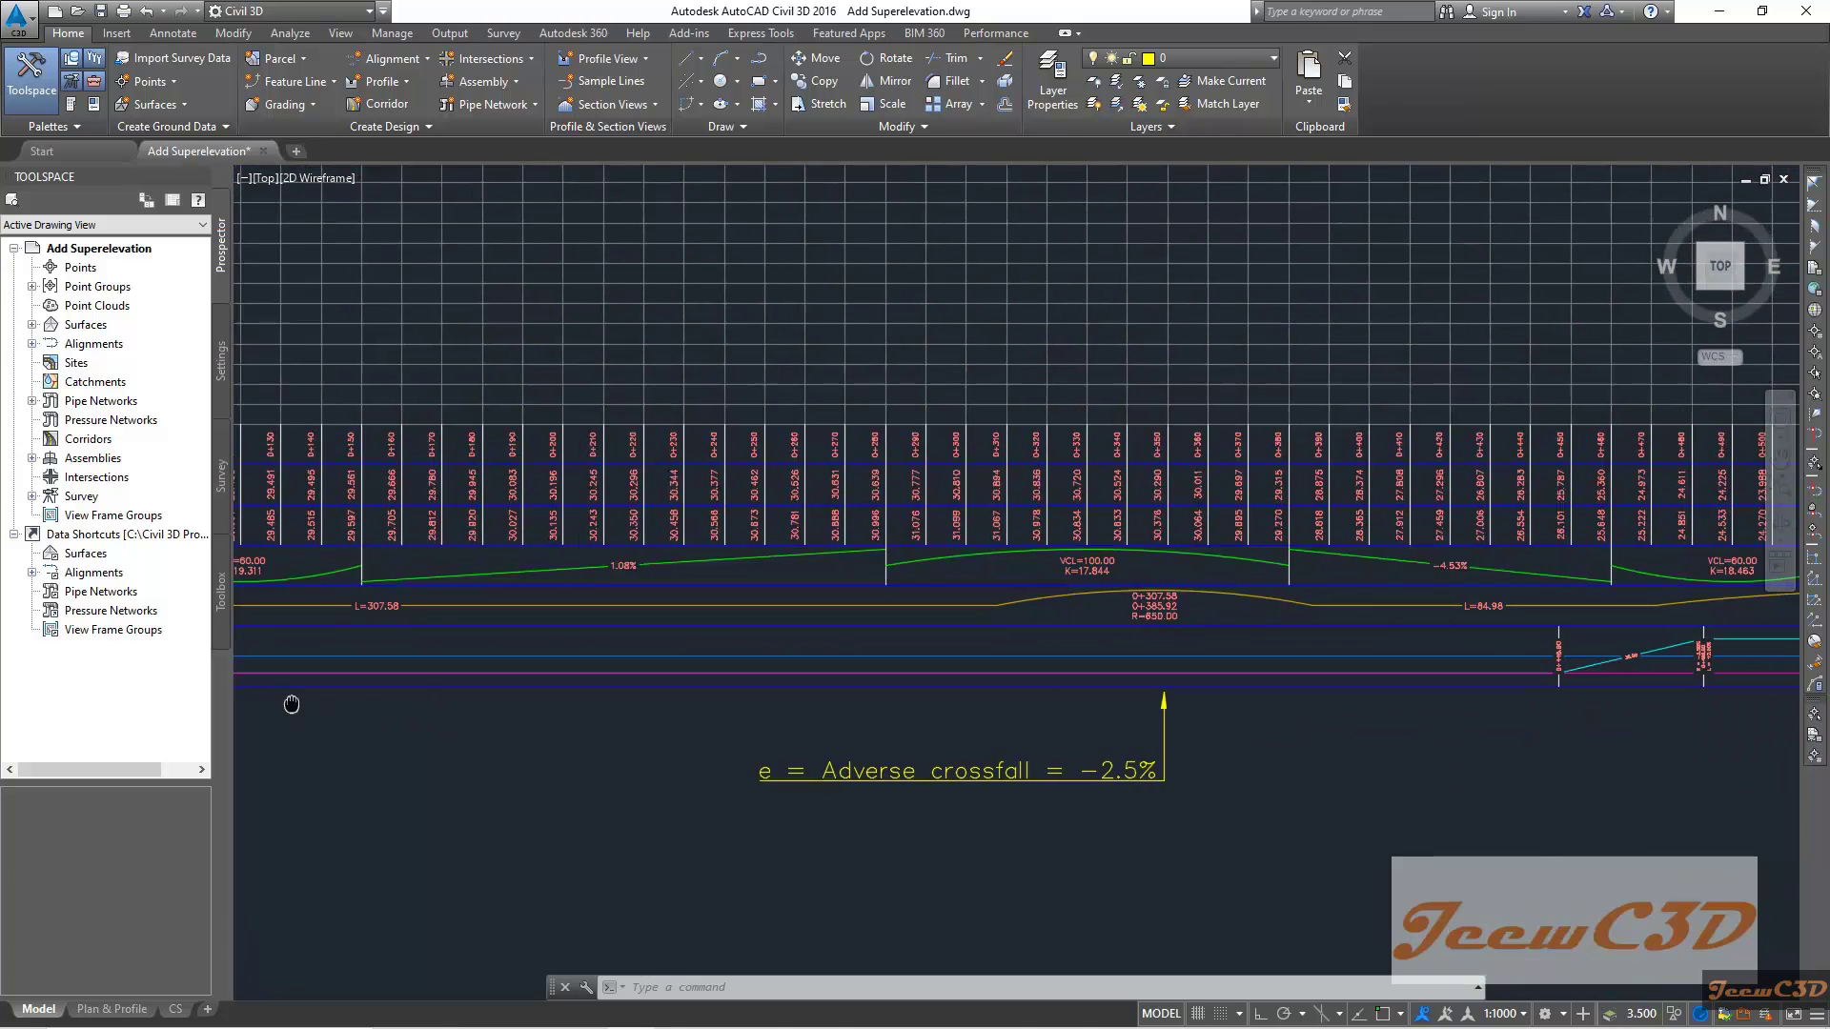
drag(1112, 740, 559, 870)
scroll(890, 743, up, 2)
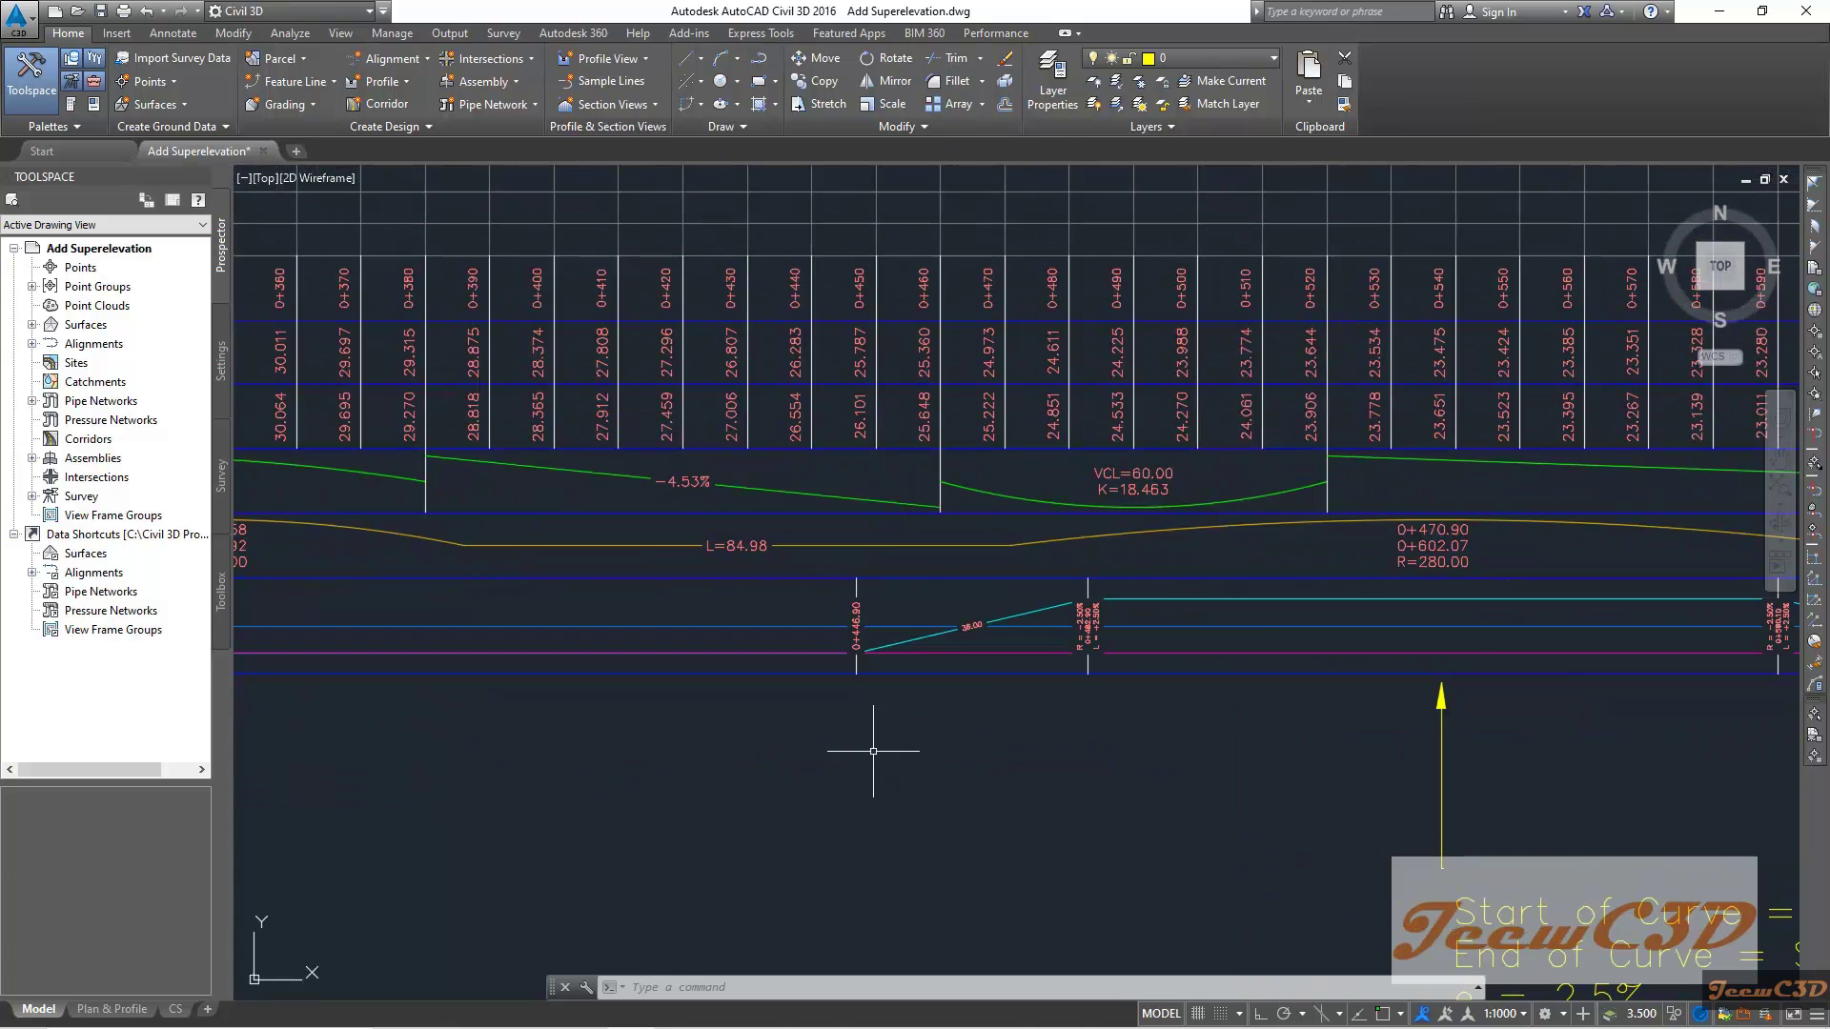
- Read the first transition's start station in the drawing, and fill in row 4 in Excel with region 0, station 446.9 and "End Normal Crown"
scroll(902, 691, up, 3)
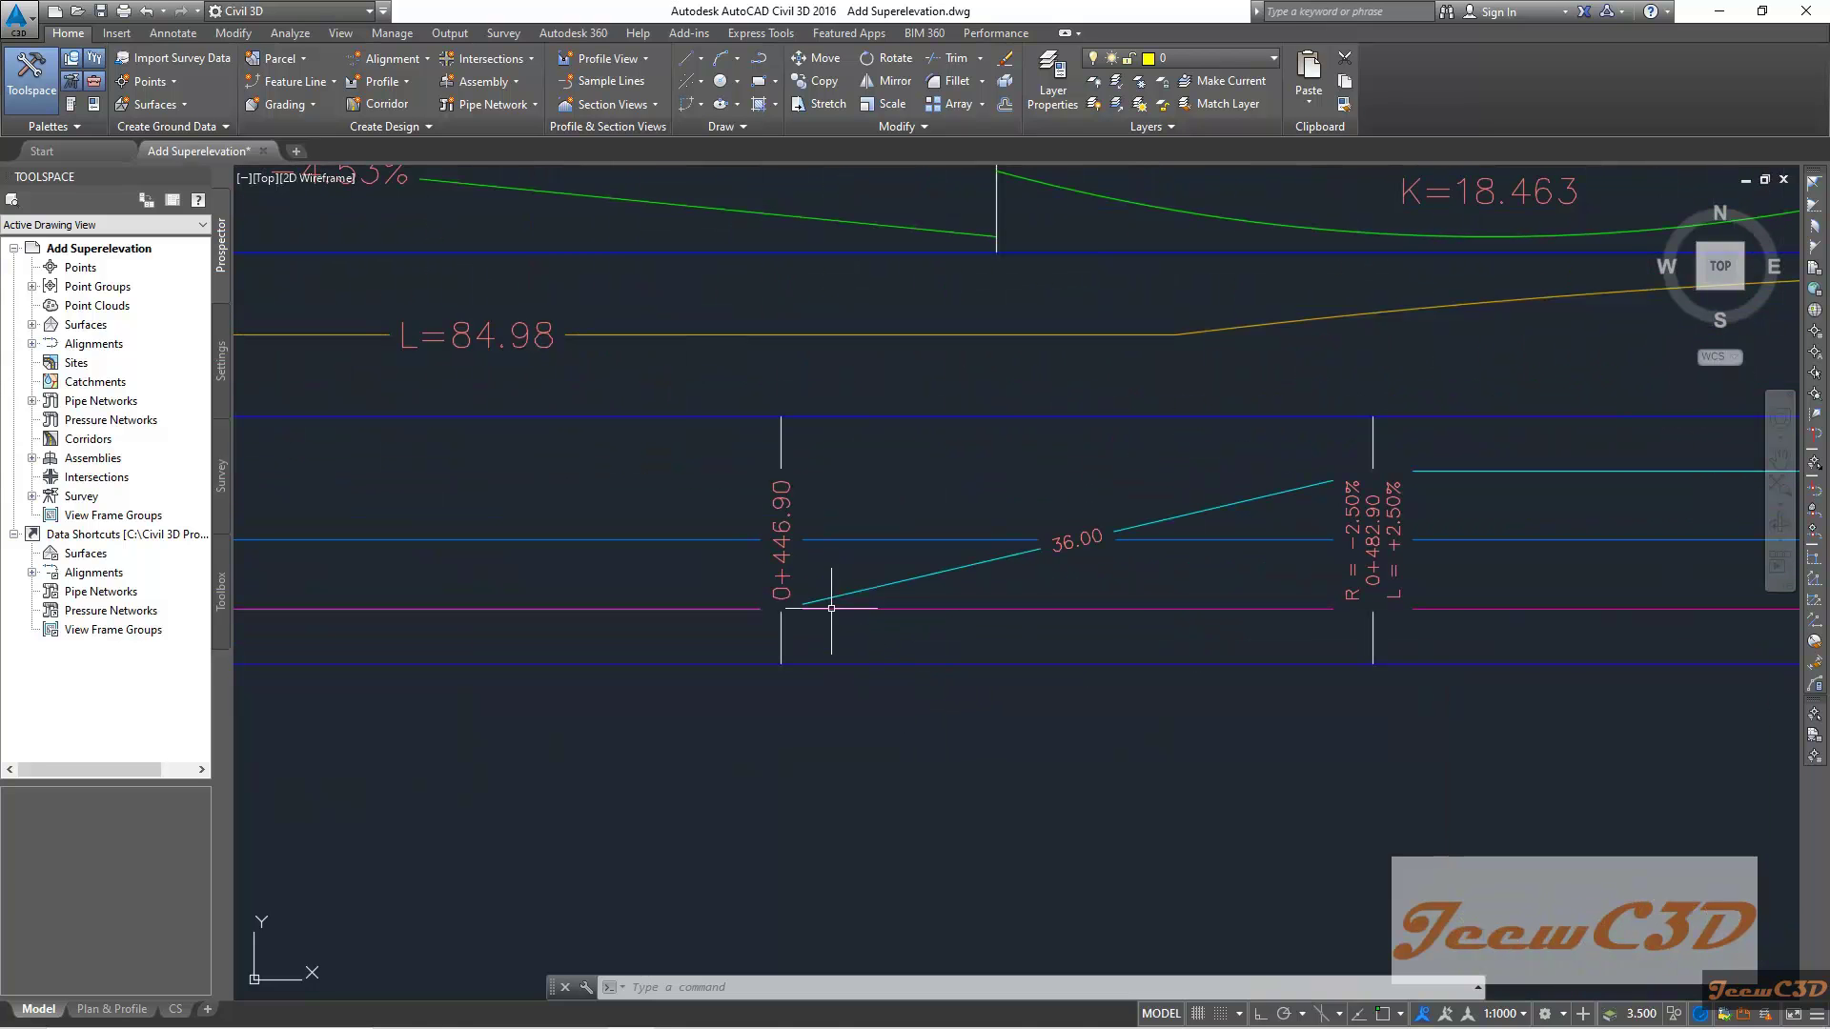
scroll(809, 514, up, 2)
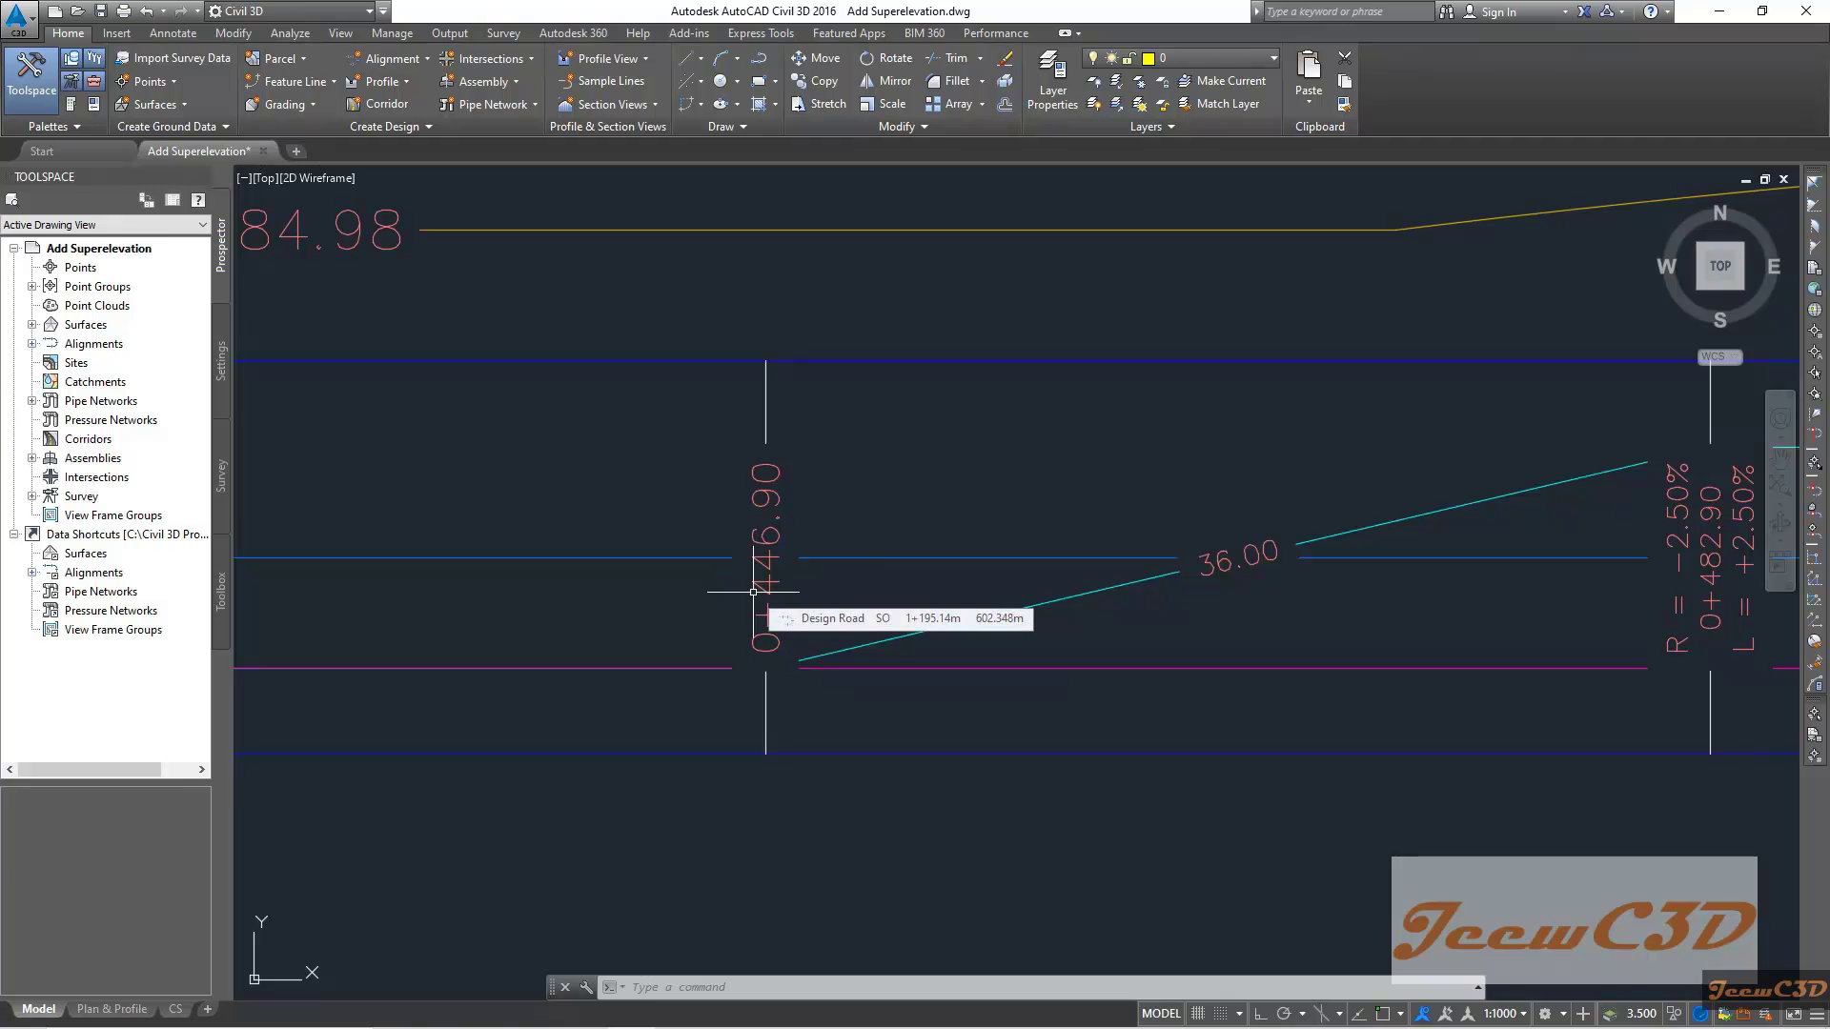
drag(878, 604, 673, 654)
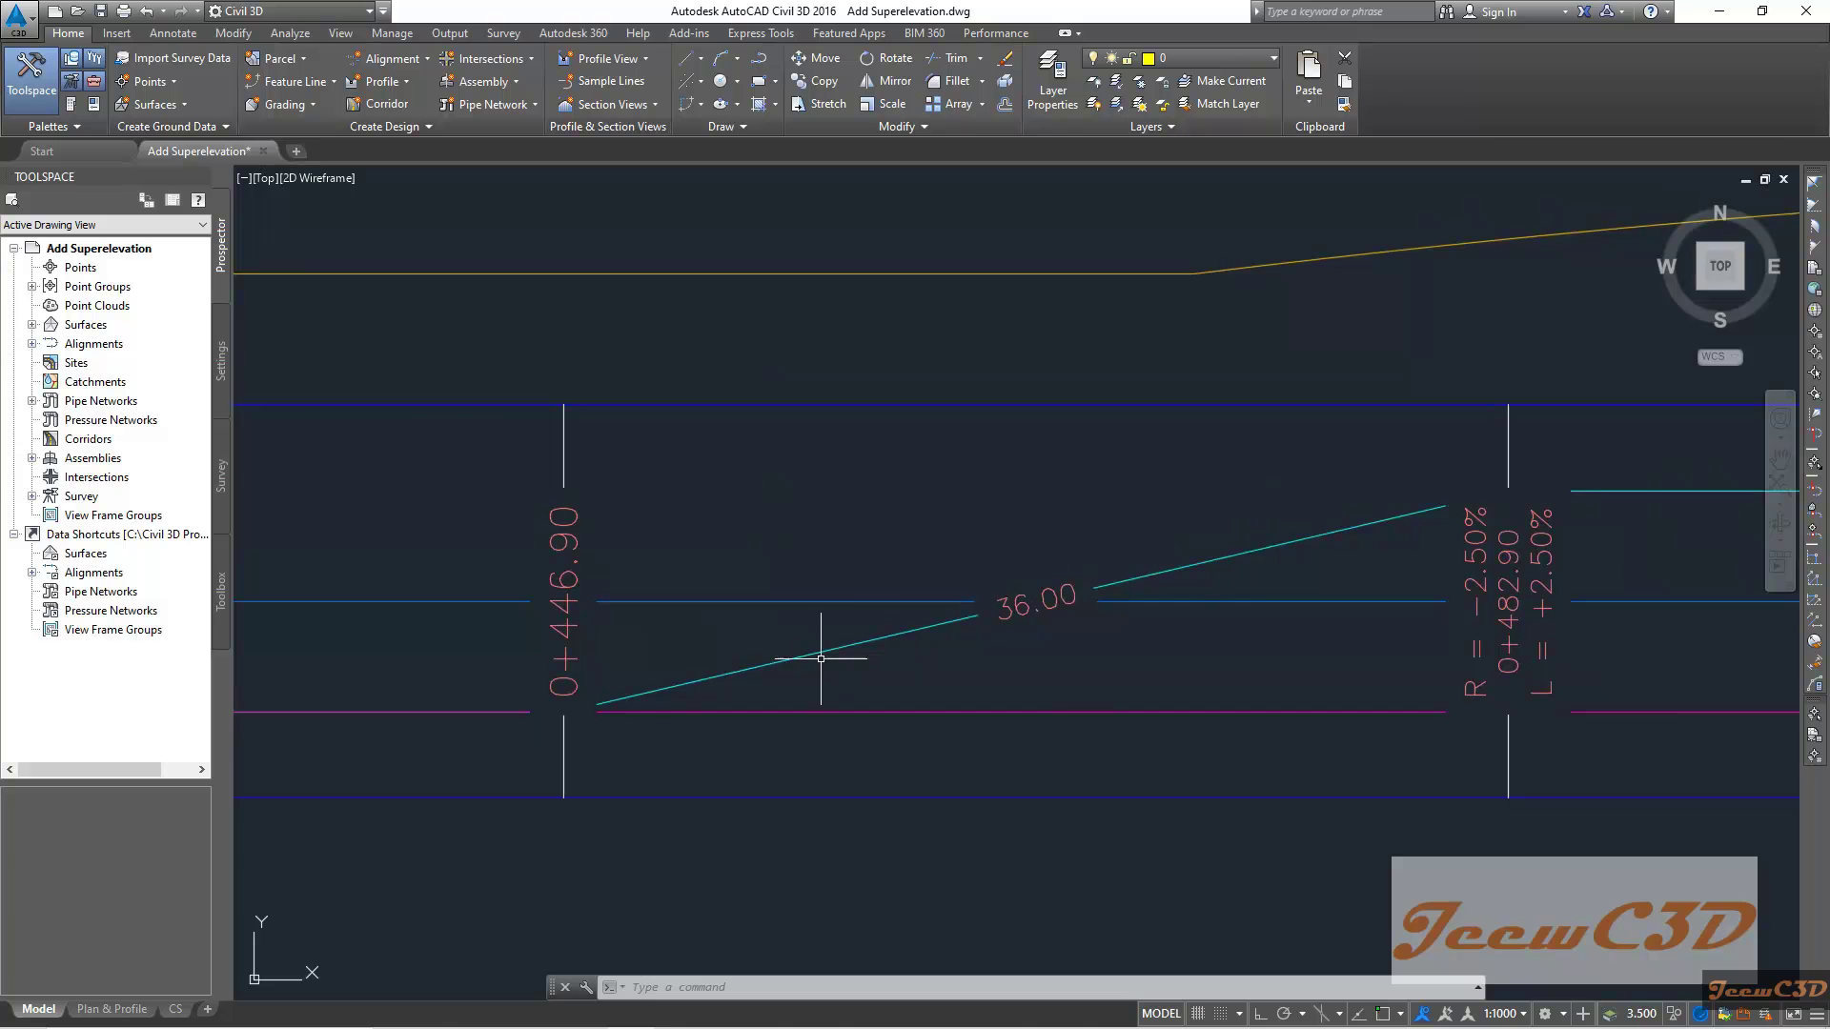
mouse_move(1144, 535)
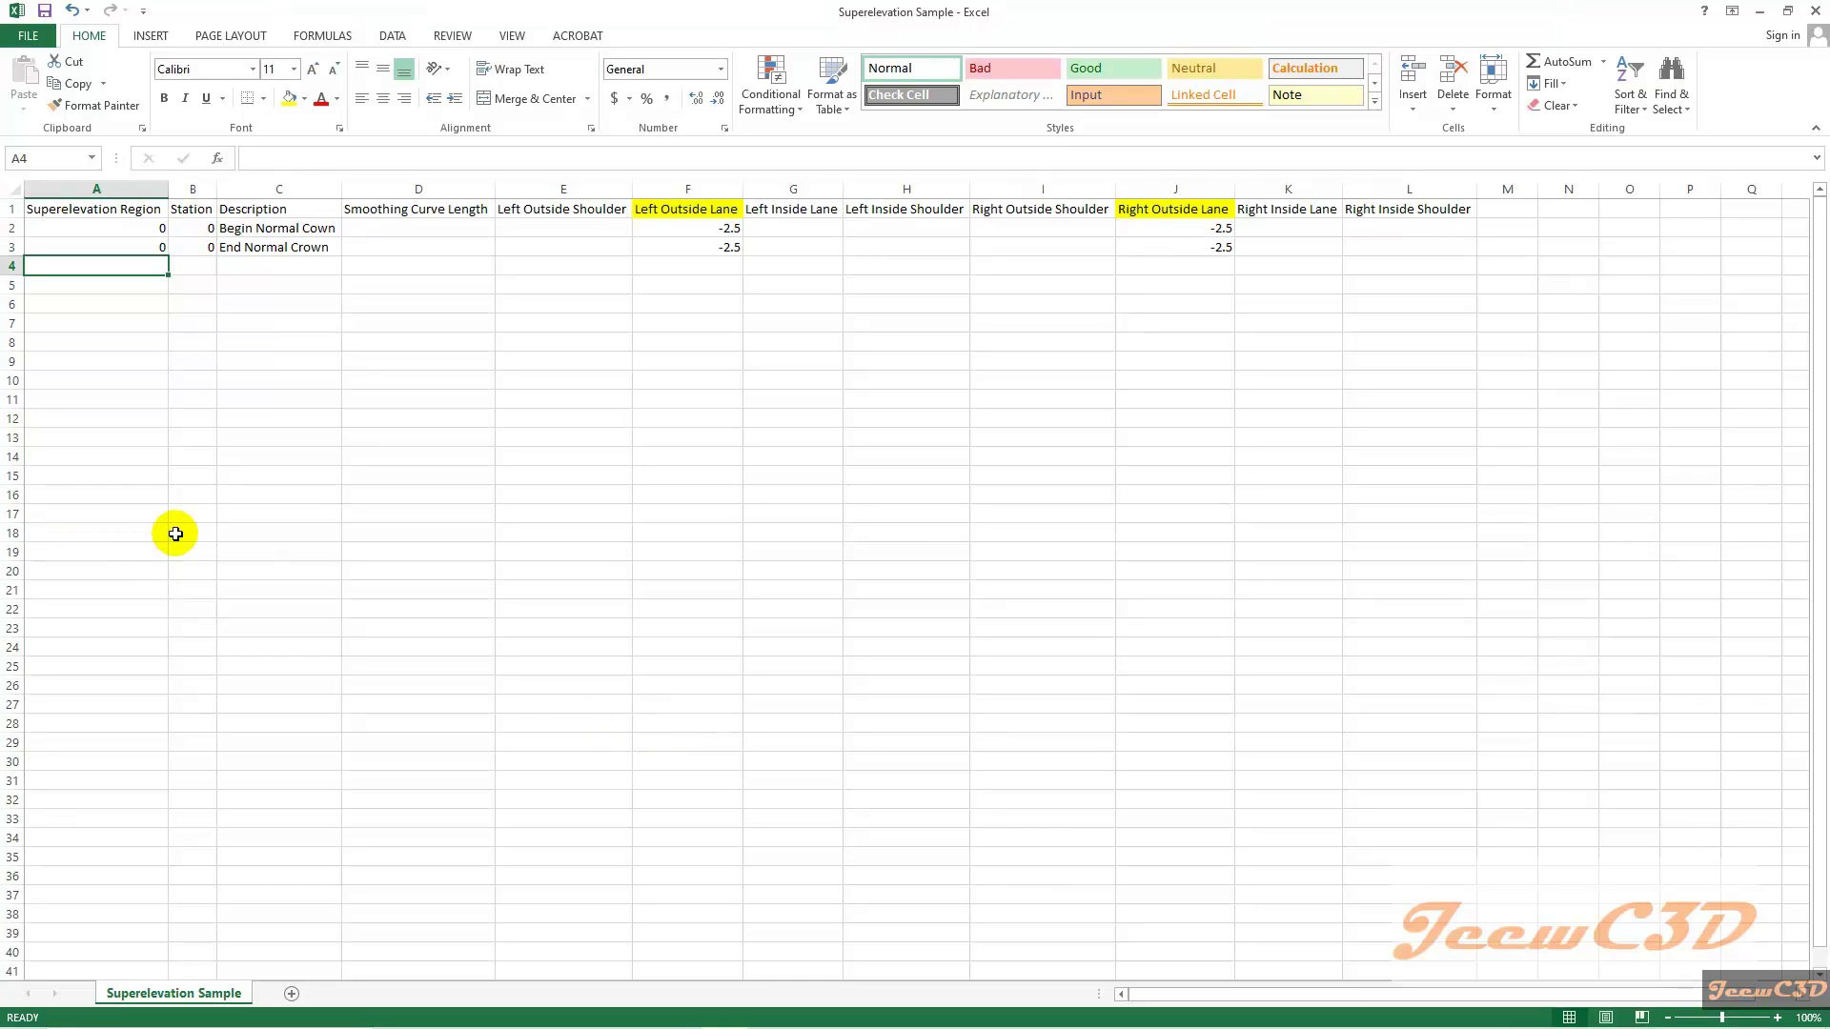
text(0)
key(Tab)
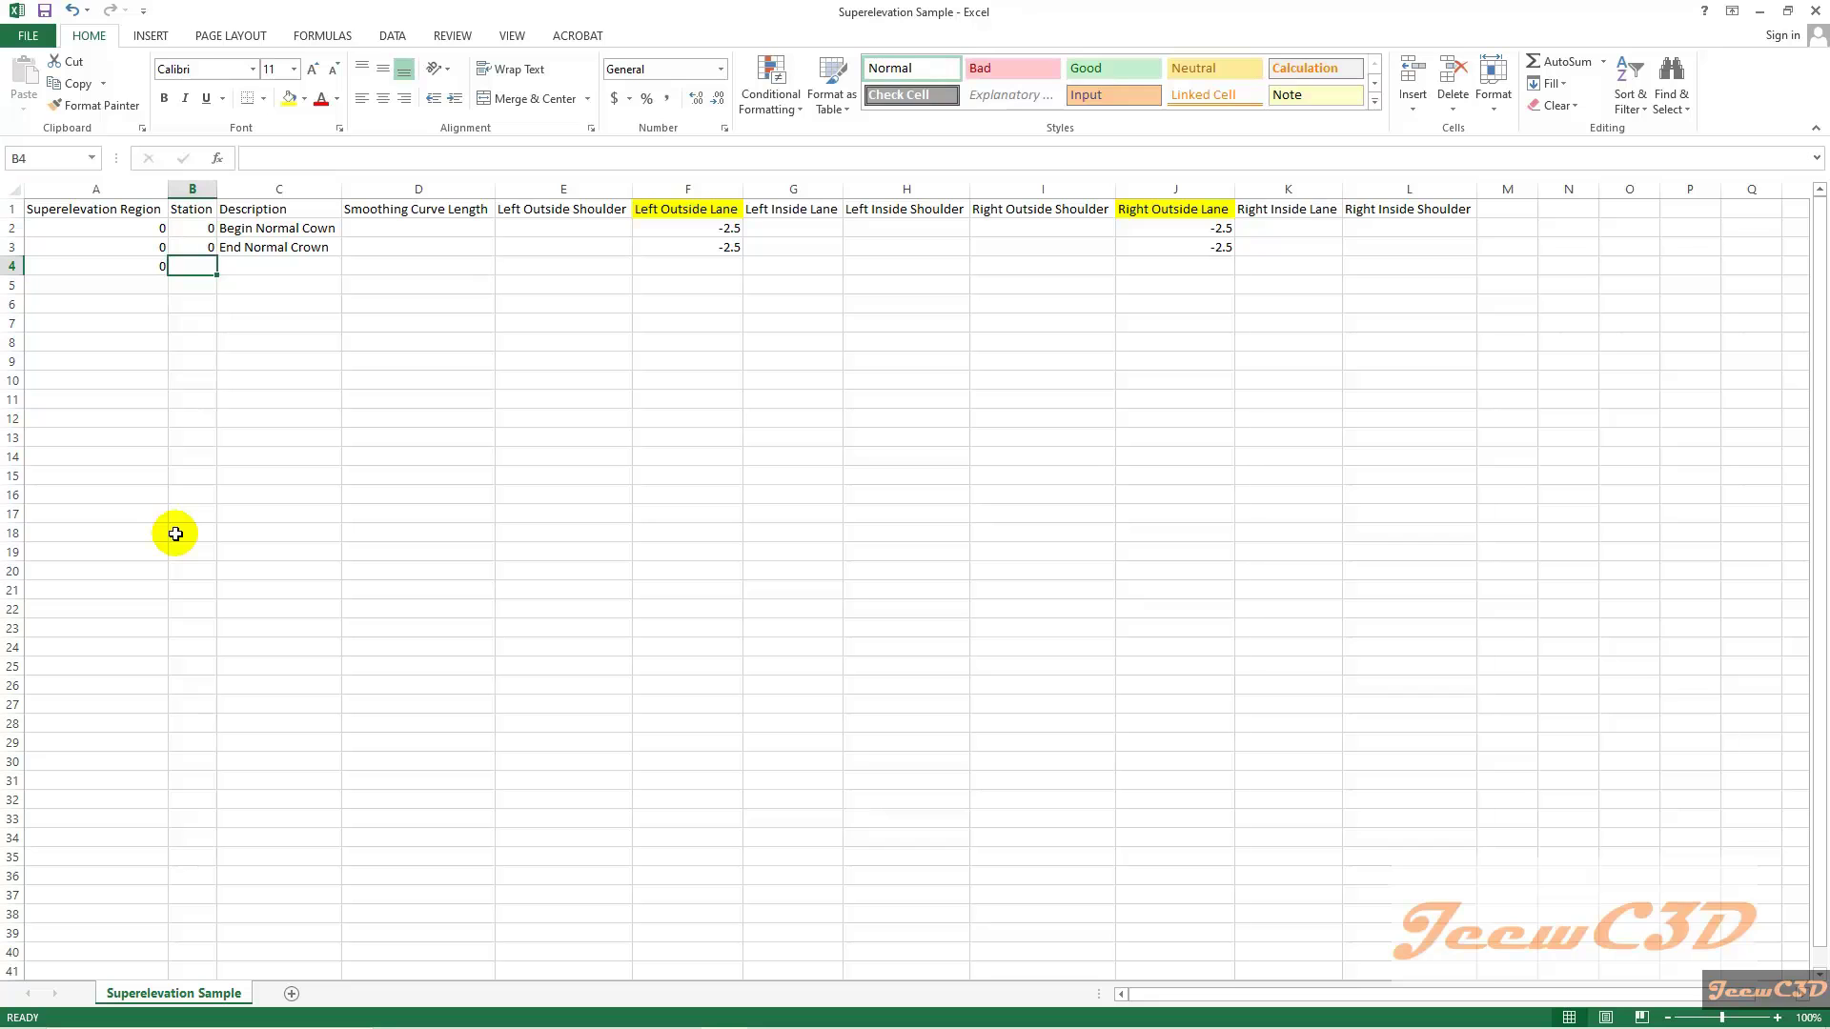
text(446.9)
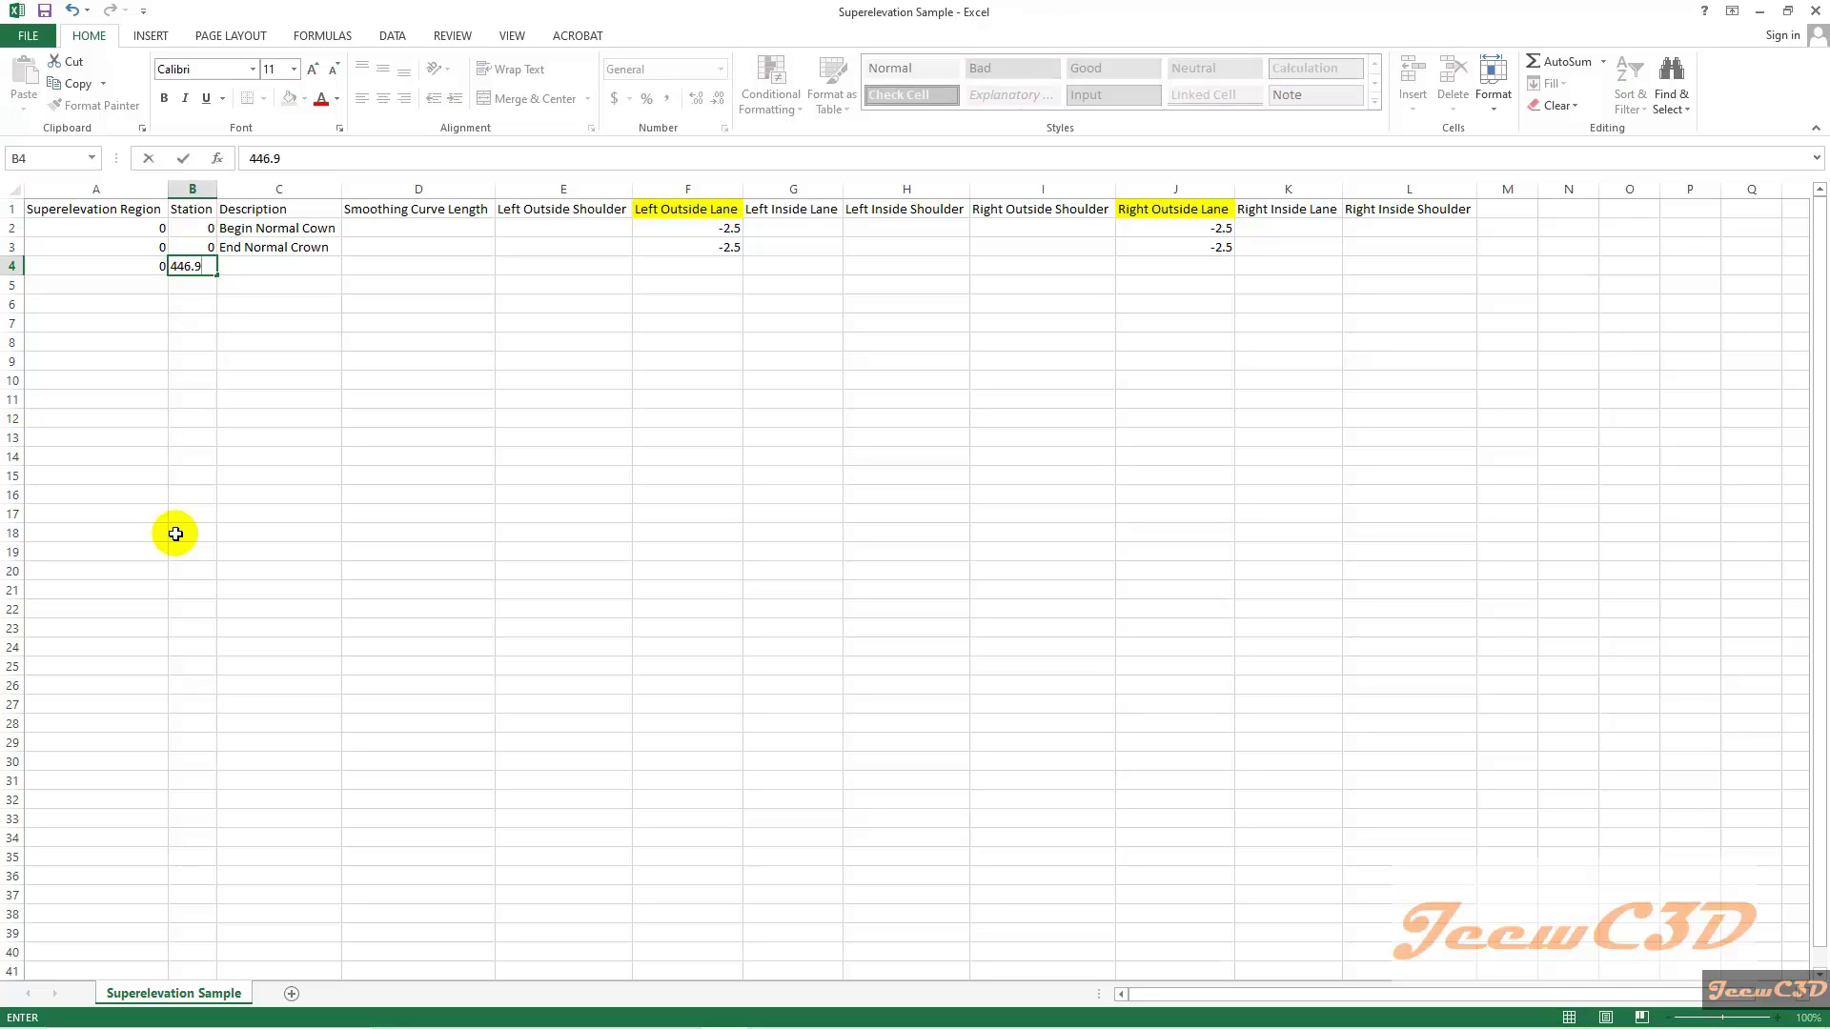
key(Tab)
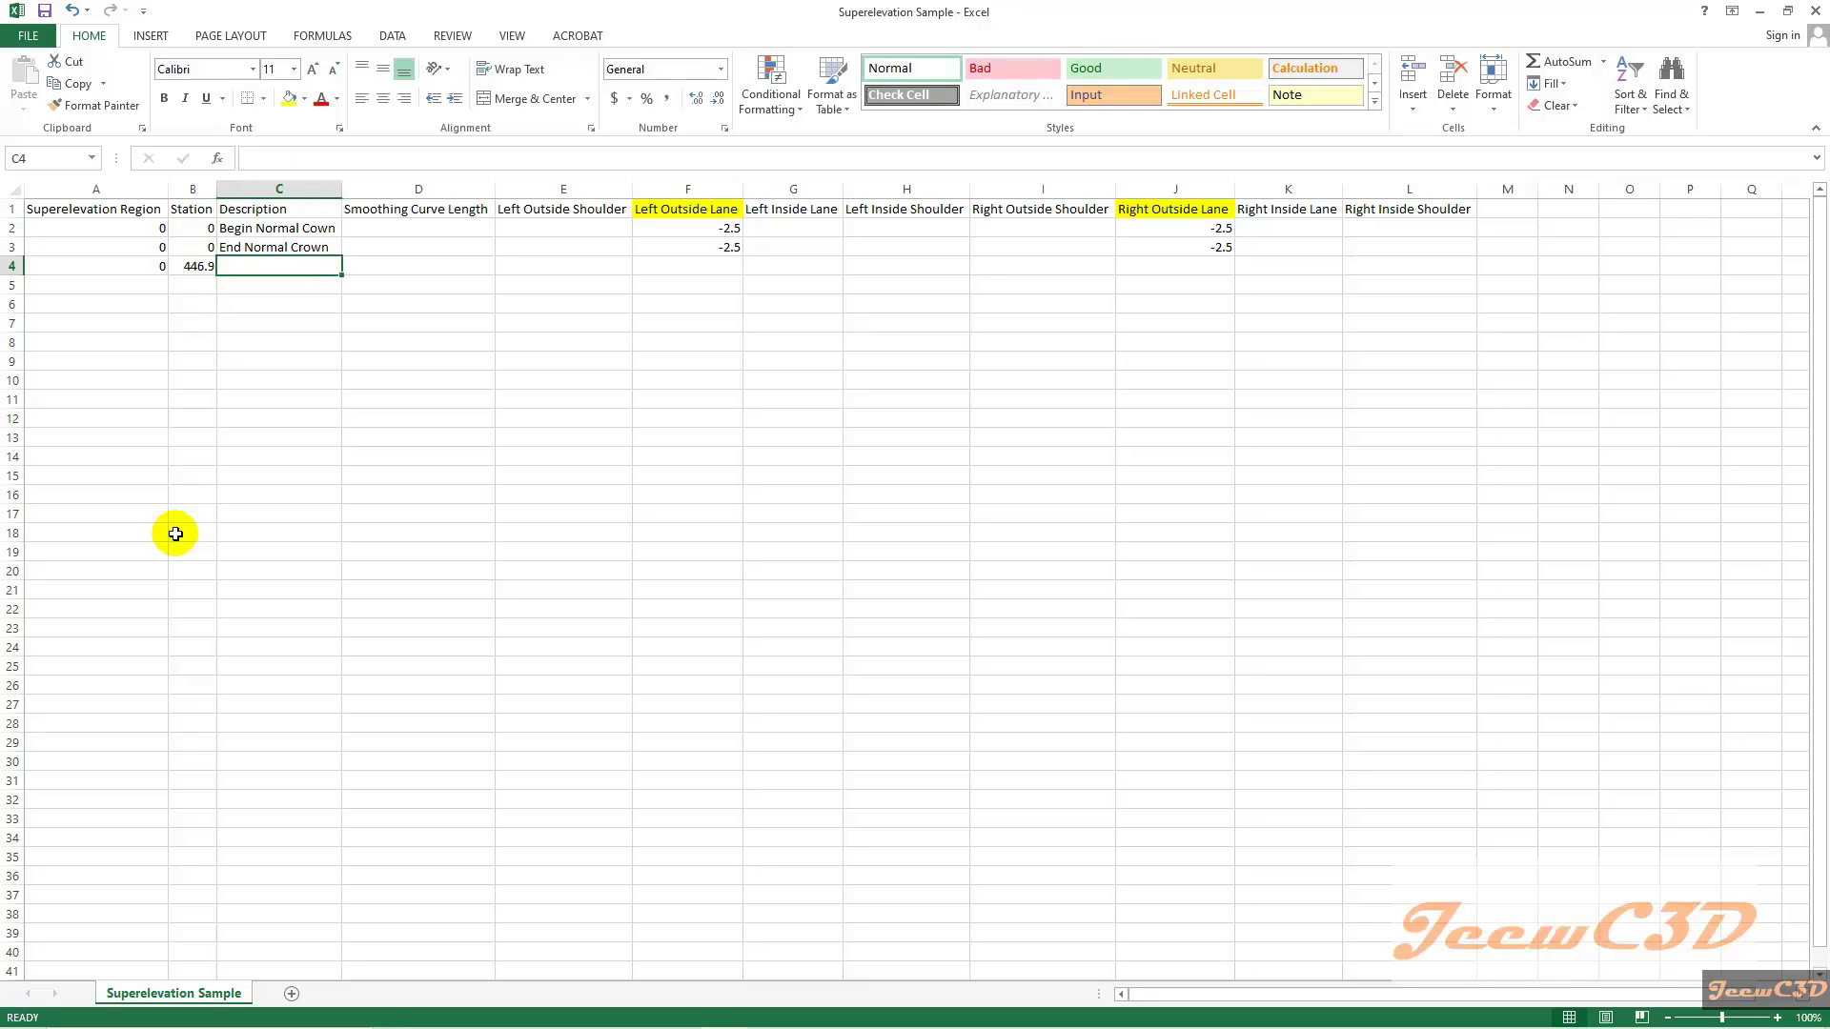
text(End Normal Crown)
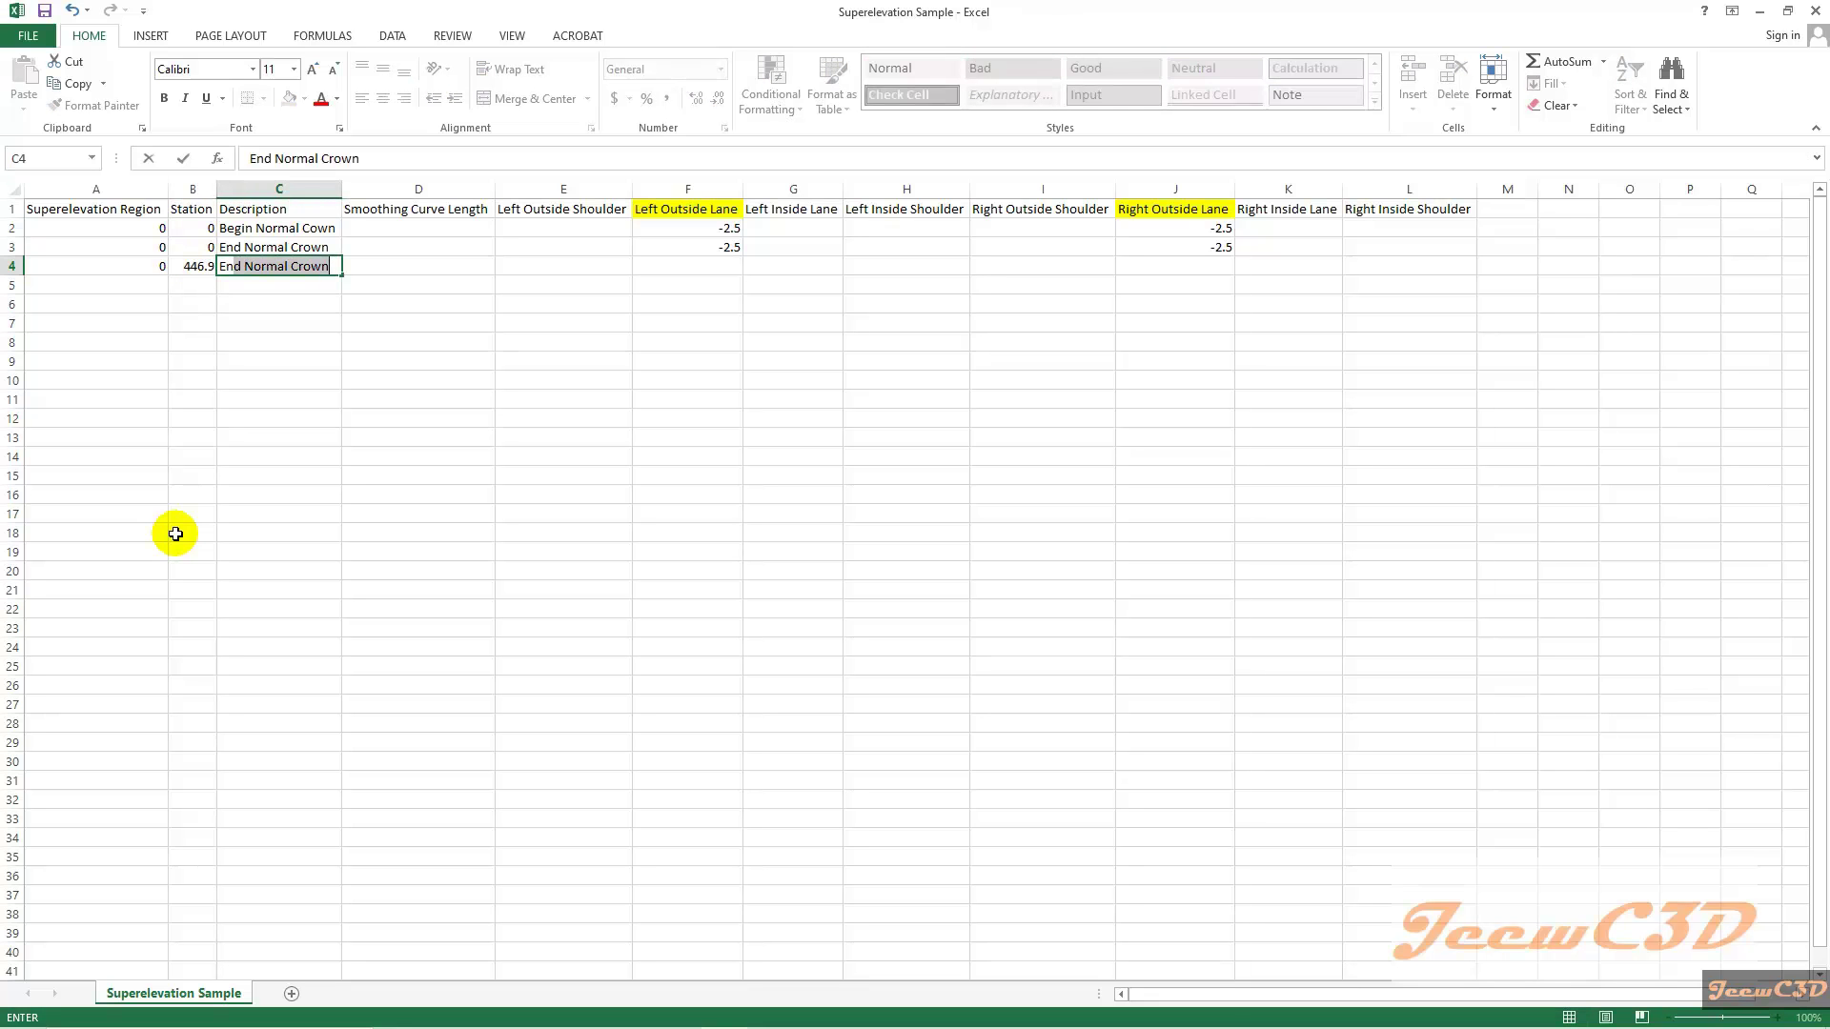
key(Tab)
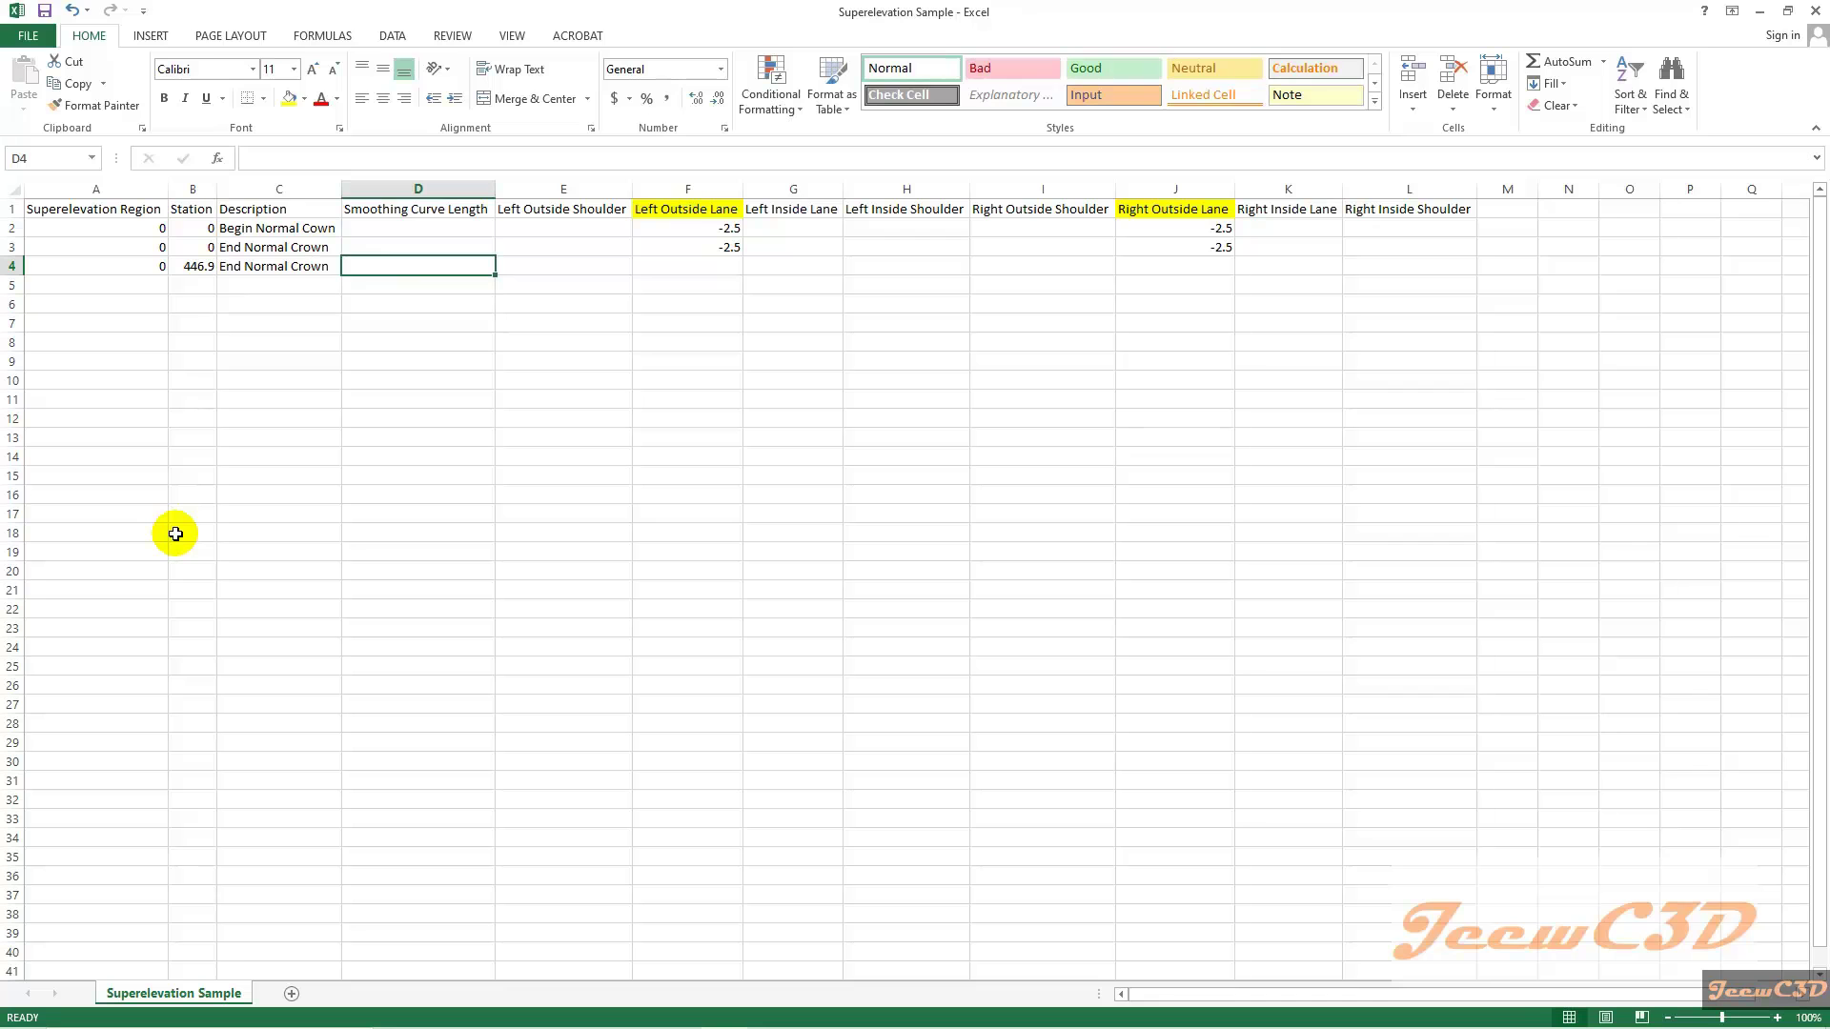
- Enter -2.5 for both the Left Outside Lane and the Right Outside Lane in row 4 and go to cell A5
key(shift+Tab)
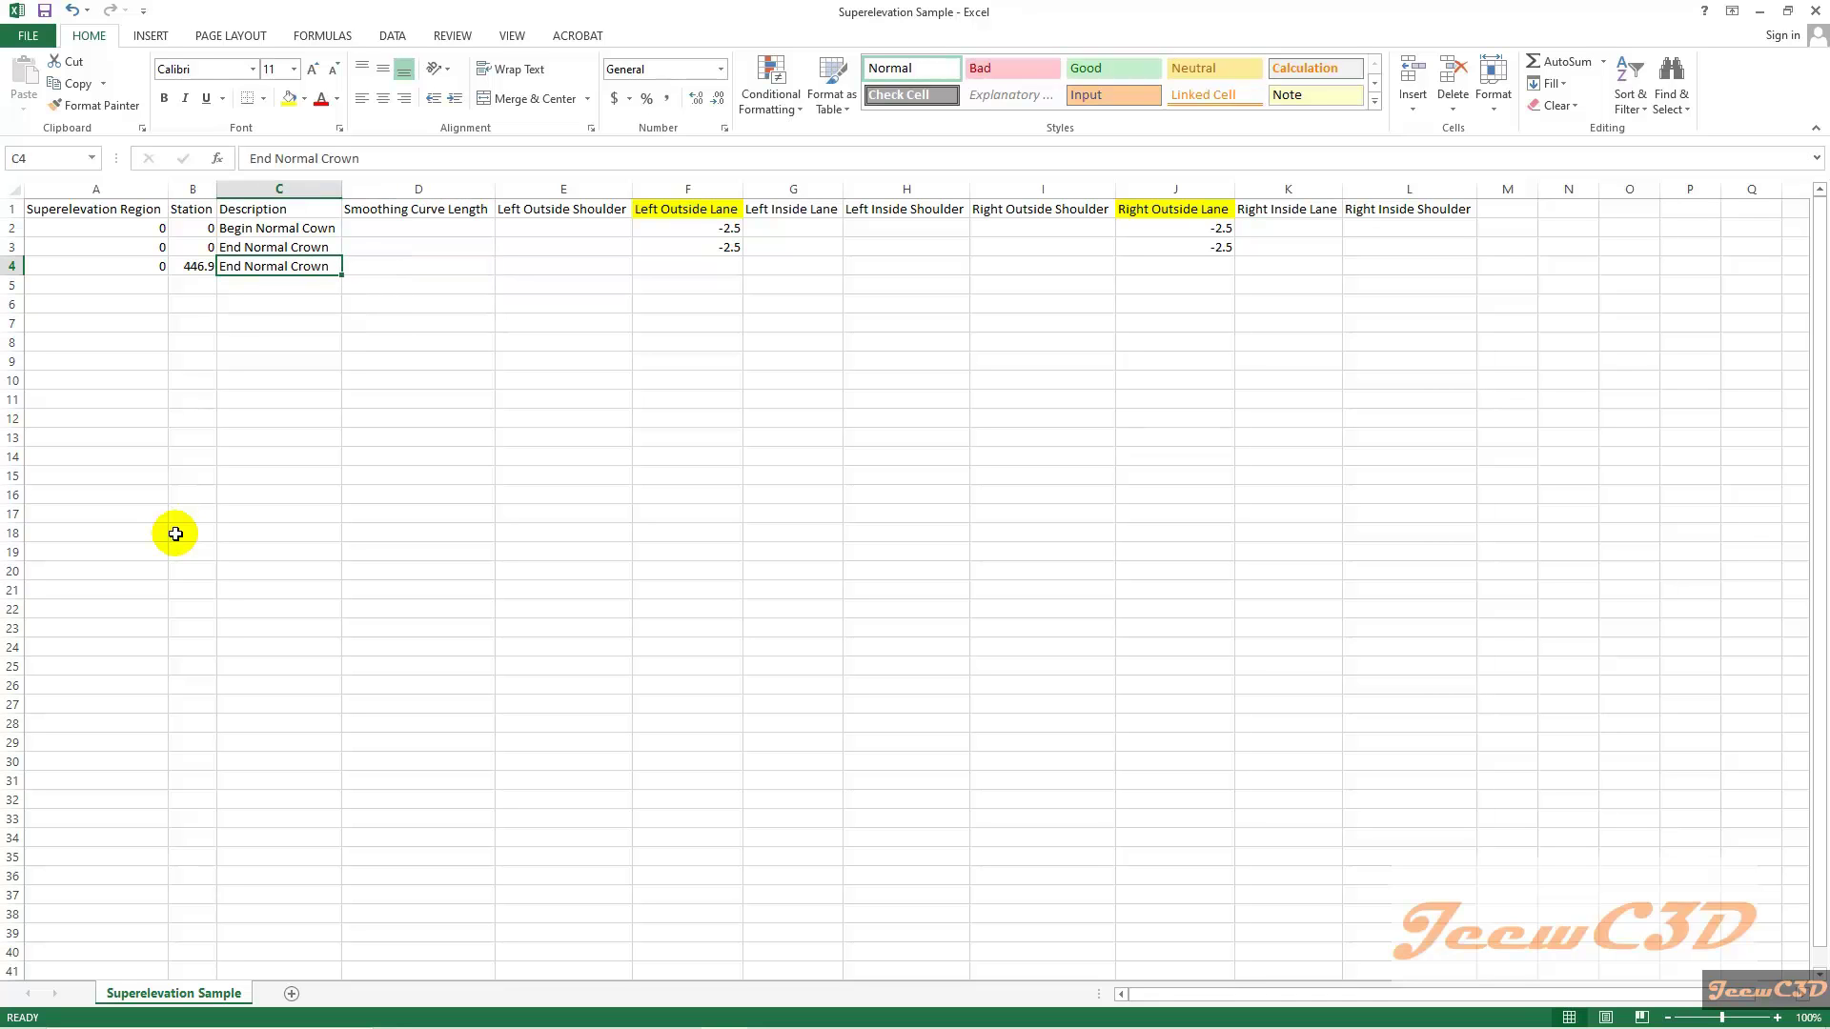
key(Tab)
key(Tab)
key(Tab)
text(-)
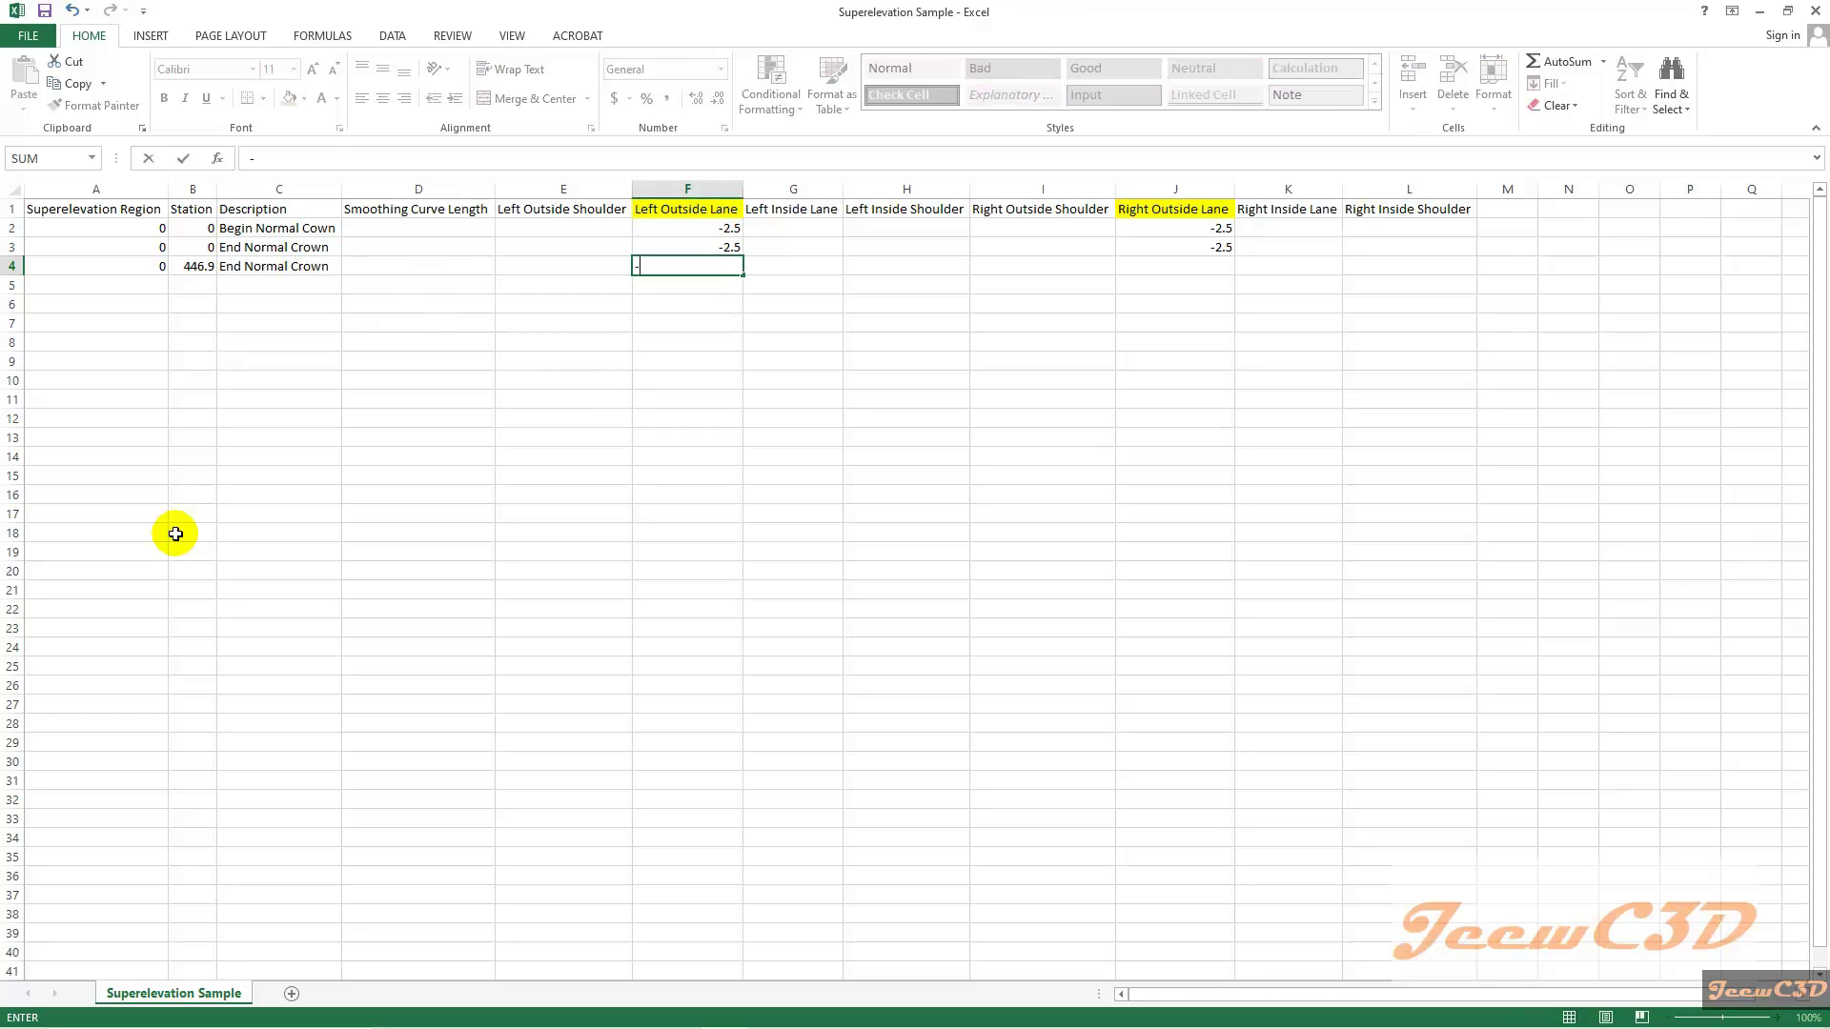
text(2.5)
key(Tab)
key(Tab)
key(Tab)
key(Tab)
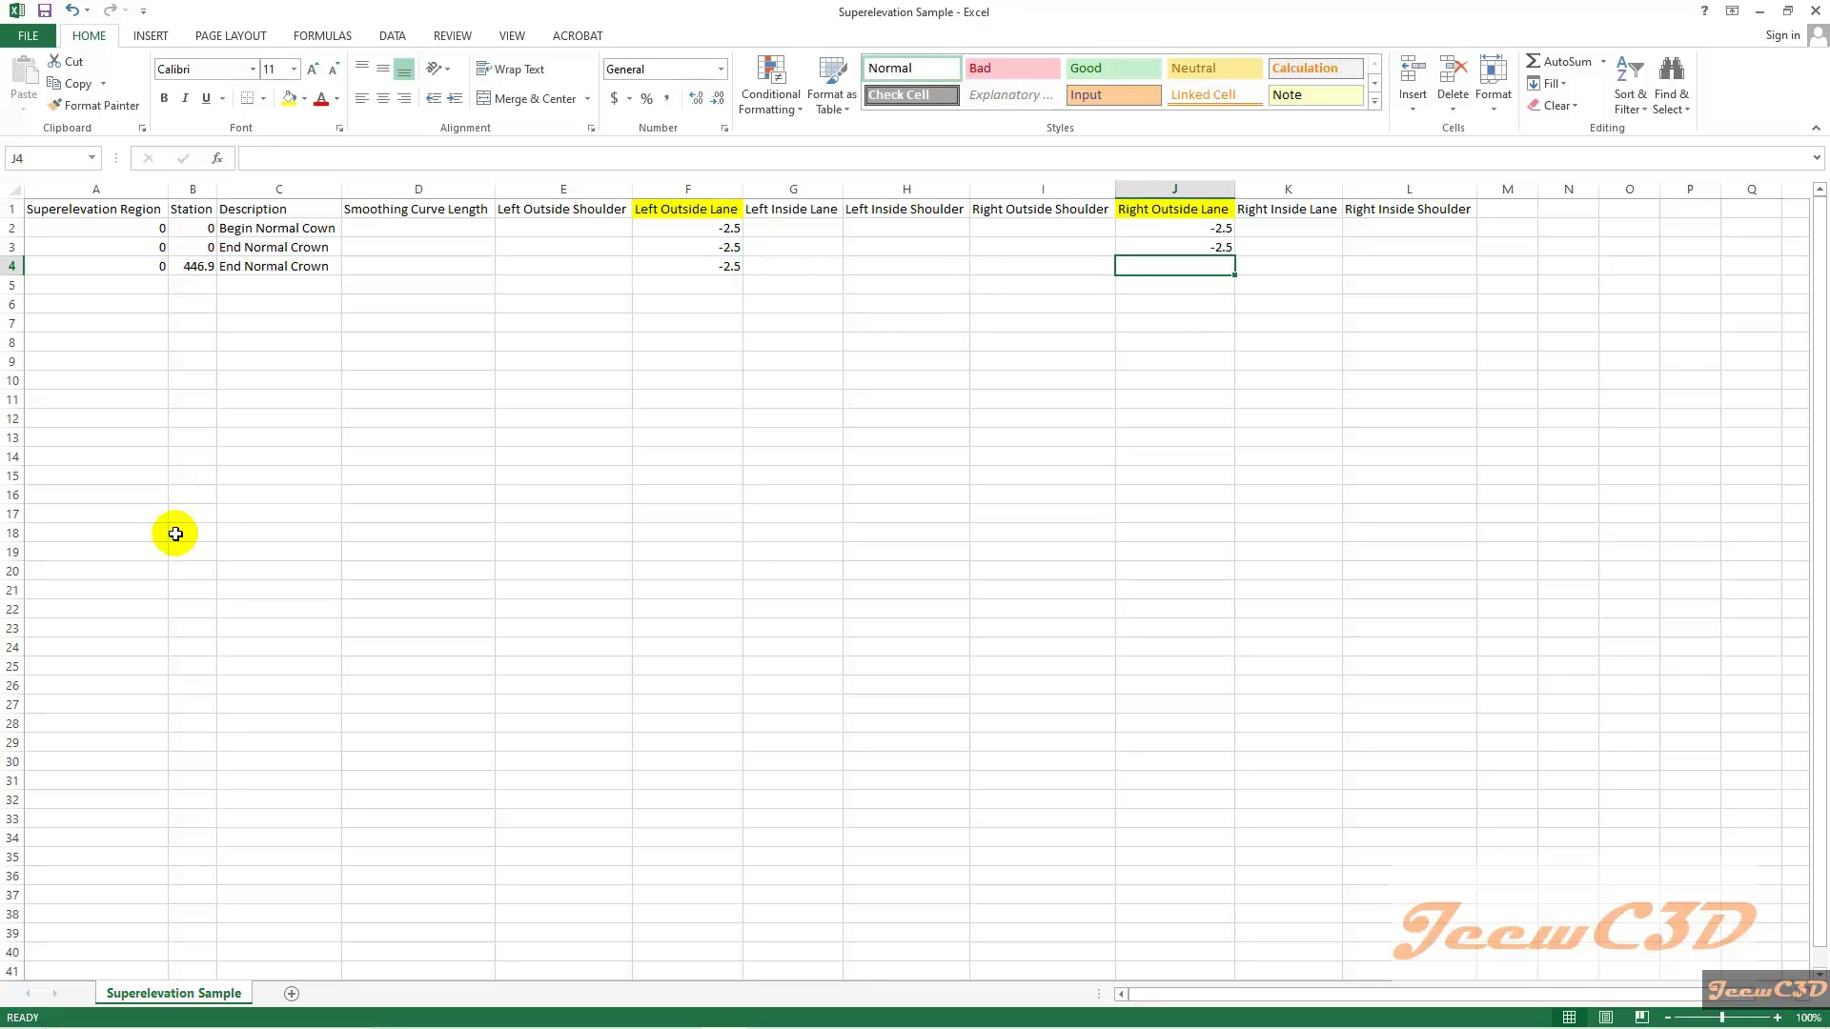
text(-2.5)
key(Down)
key(Left)
key(Left)
key(Left)
key(Left)
key(Left)
key(Left)
key(Left)
key(Left)
key(Left)
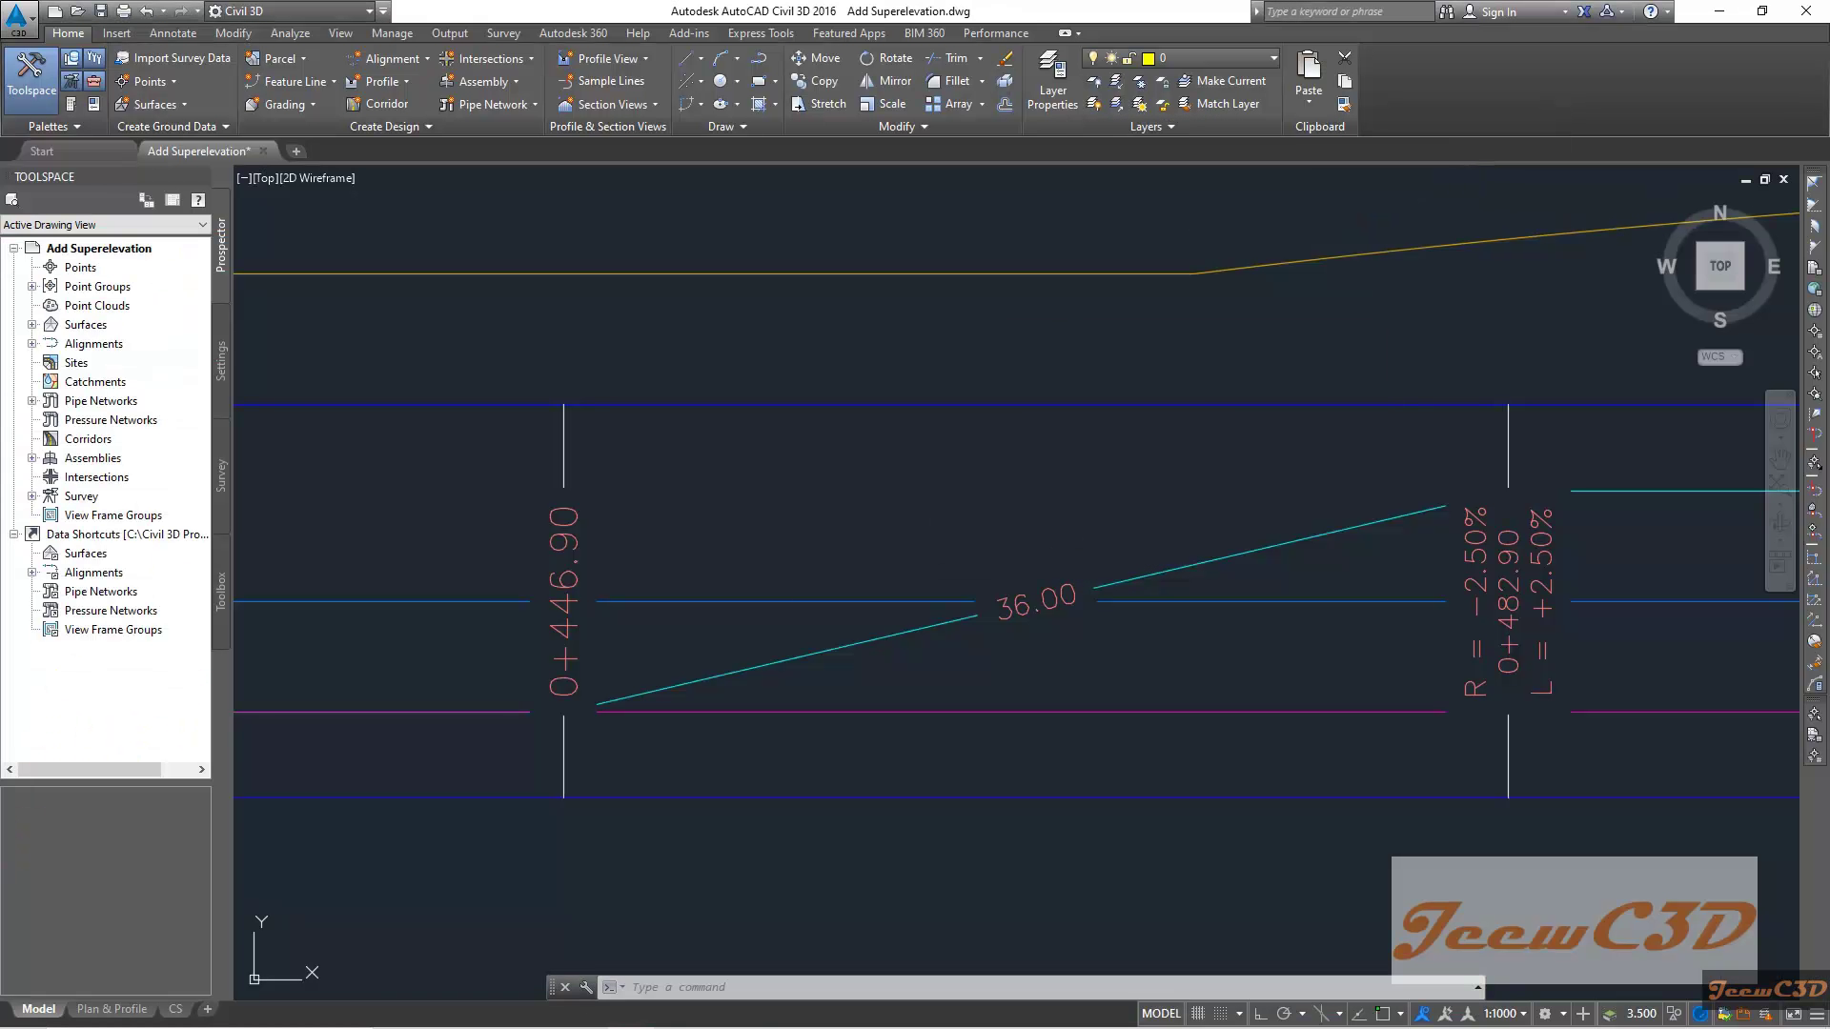
- Read the first transition's end label in Civil 3D, and fill in row 5 in Excel with region 0, station 482.9 and "Begin Full Super"
drag(910, 519, 143, 665)
scroll(462, 605, down, 3)
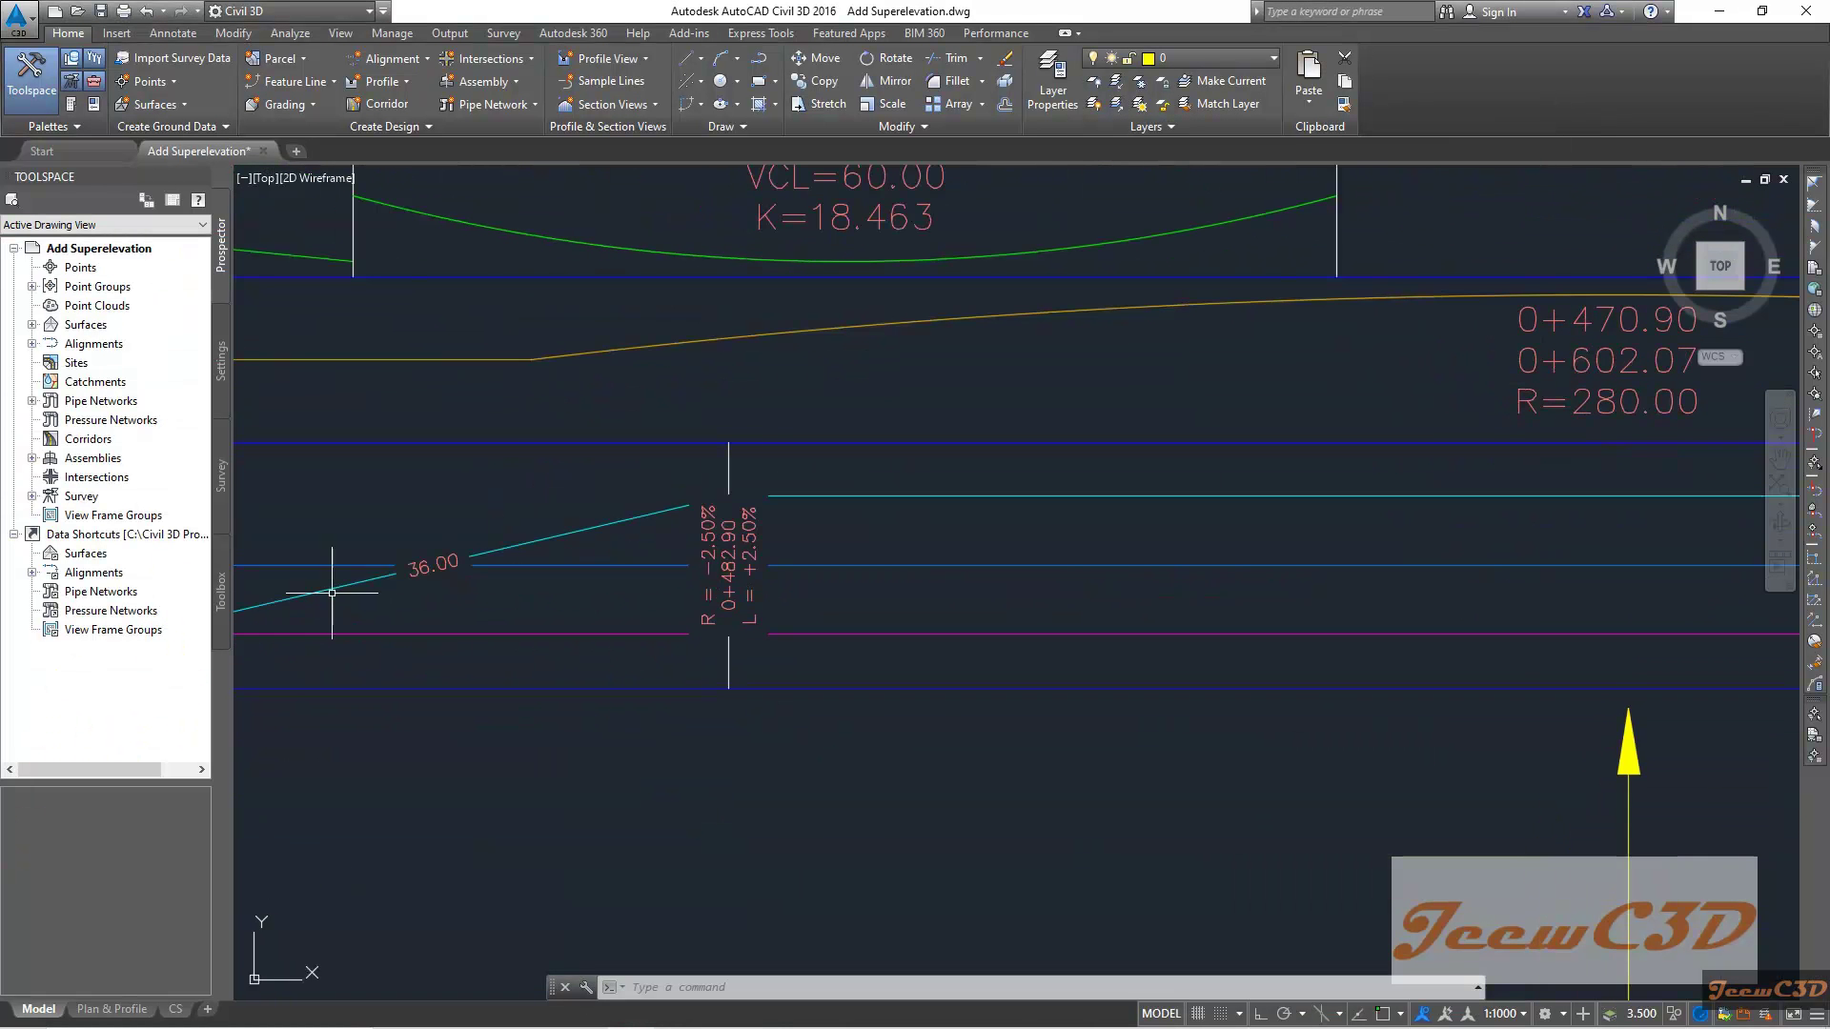
scroll(735, 529, up, 2)
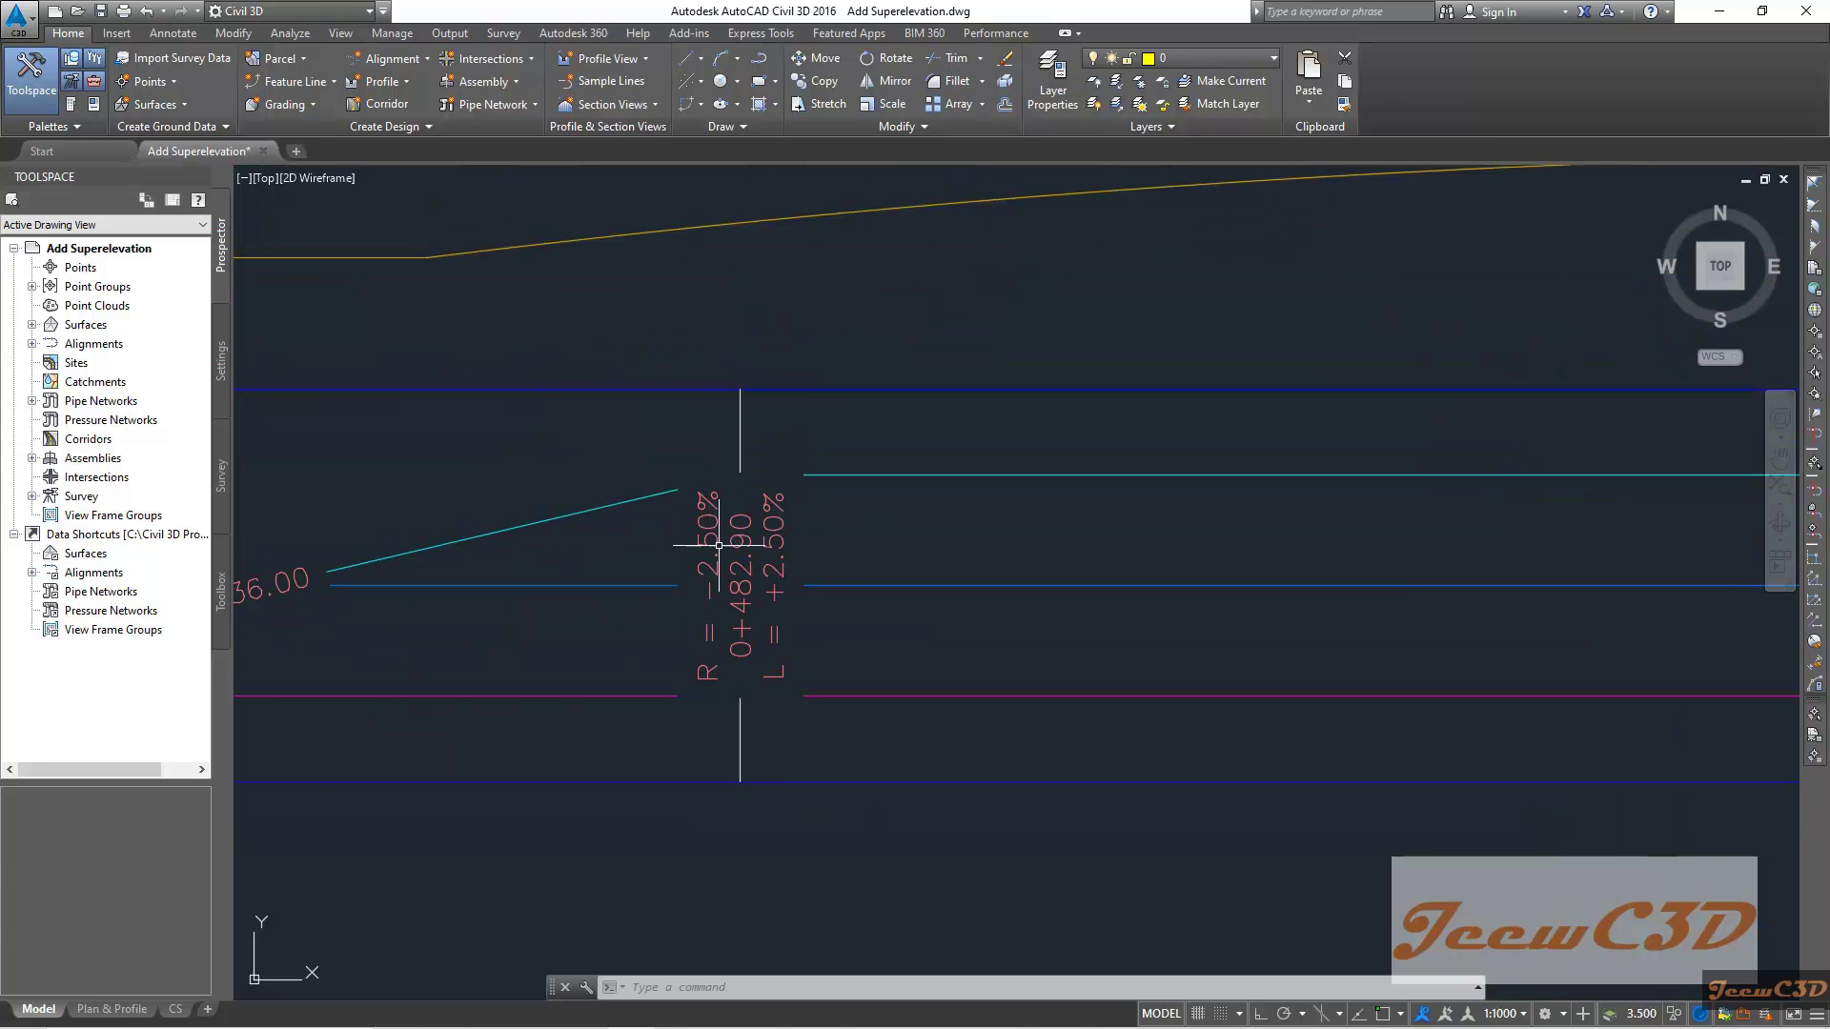
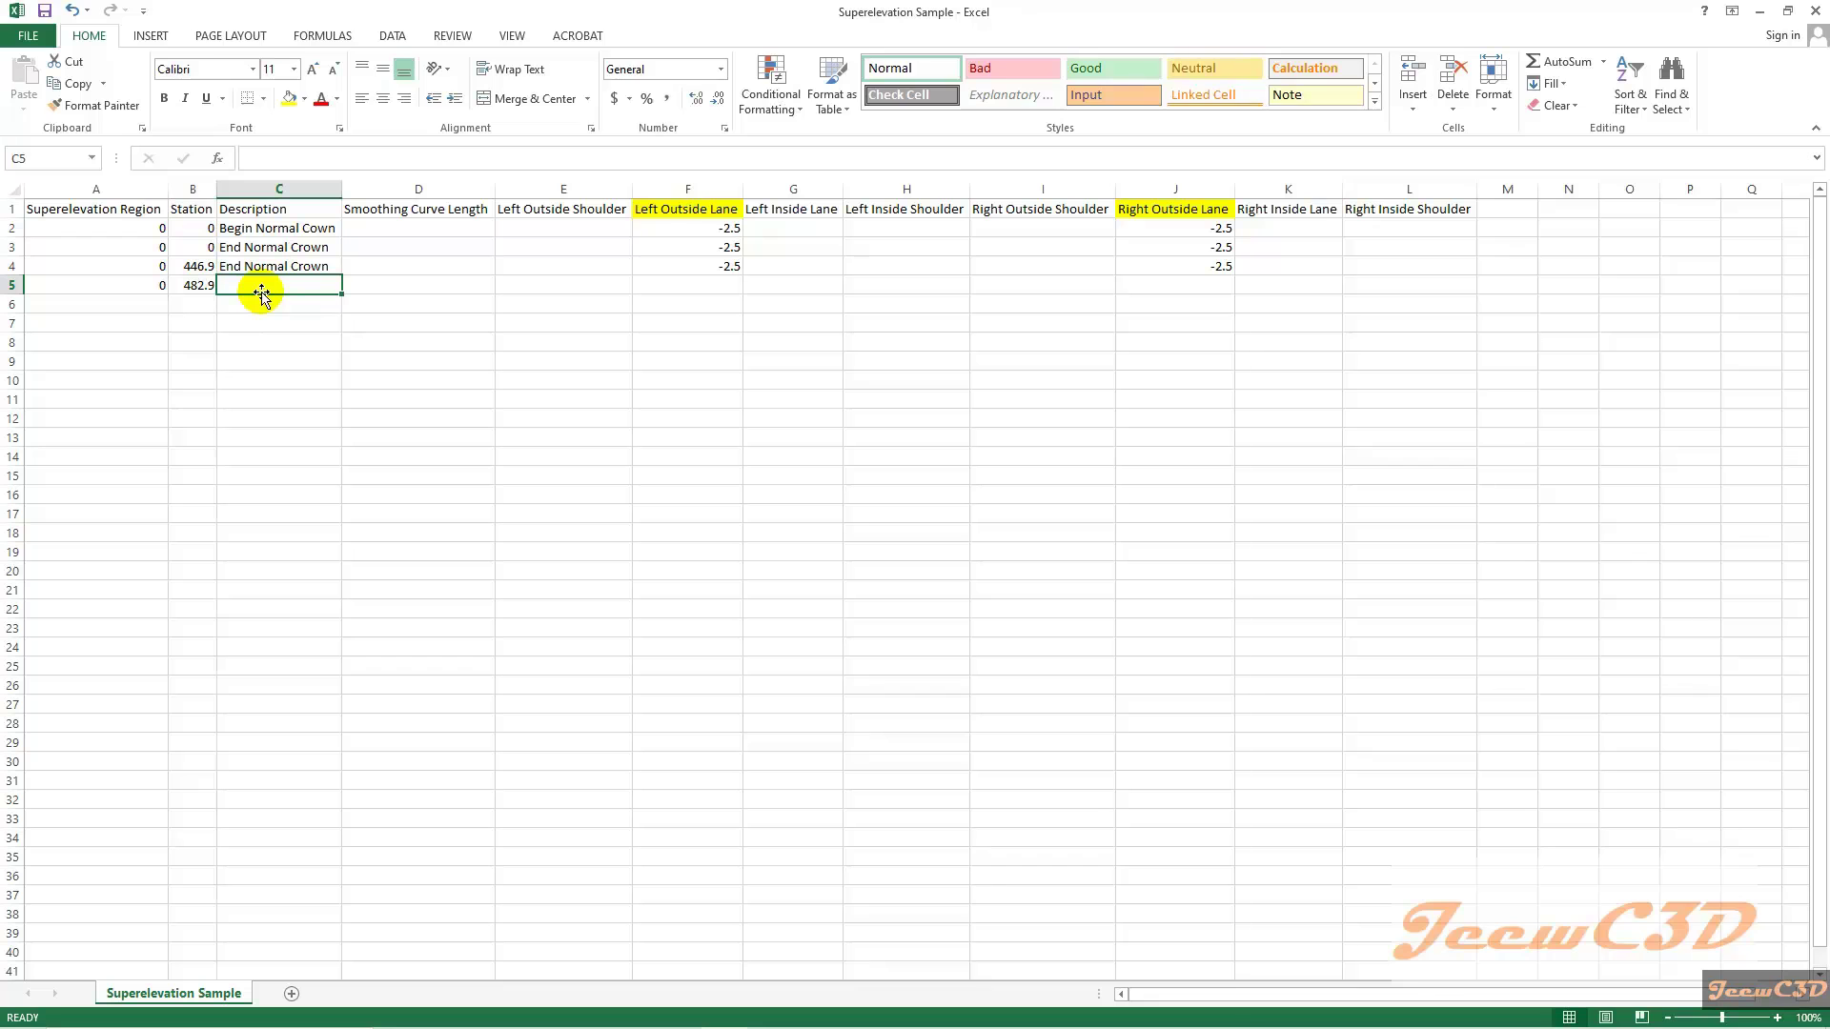
text(egin Full Super)
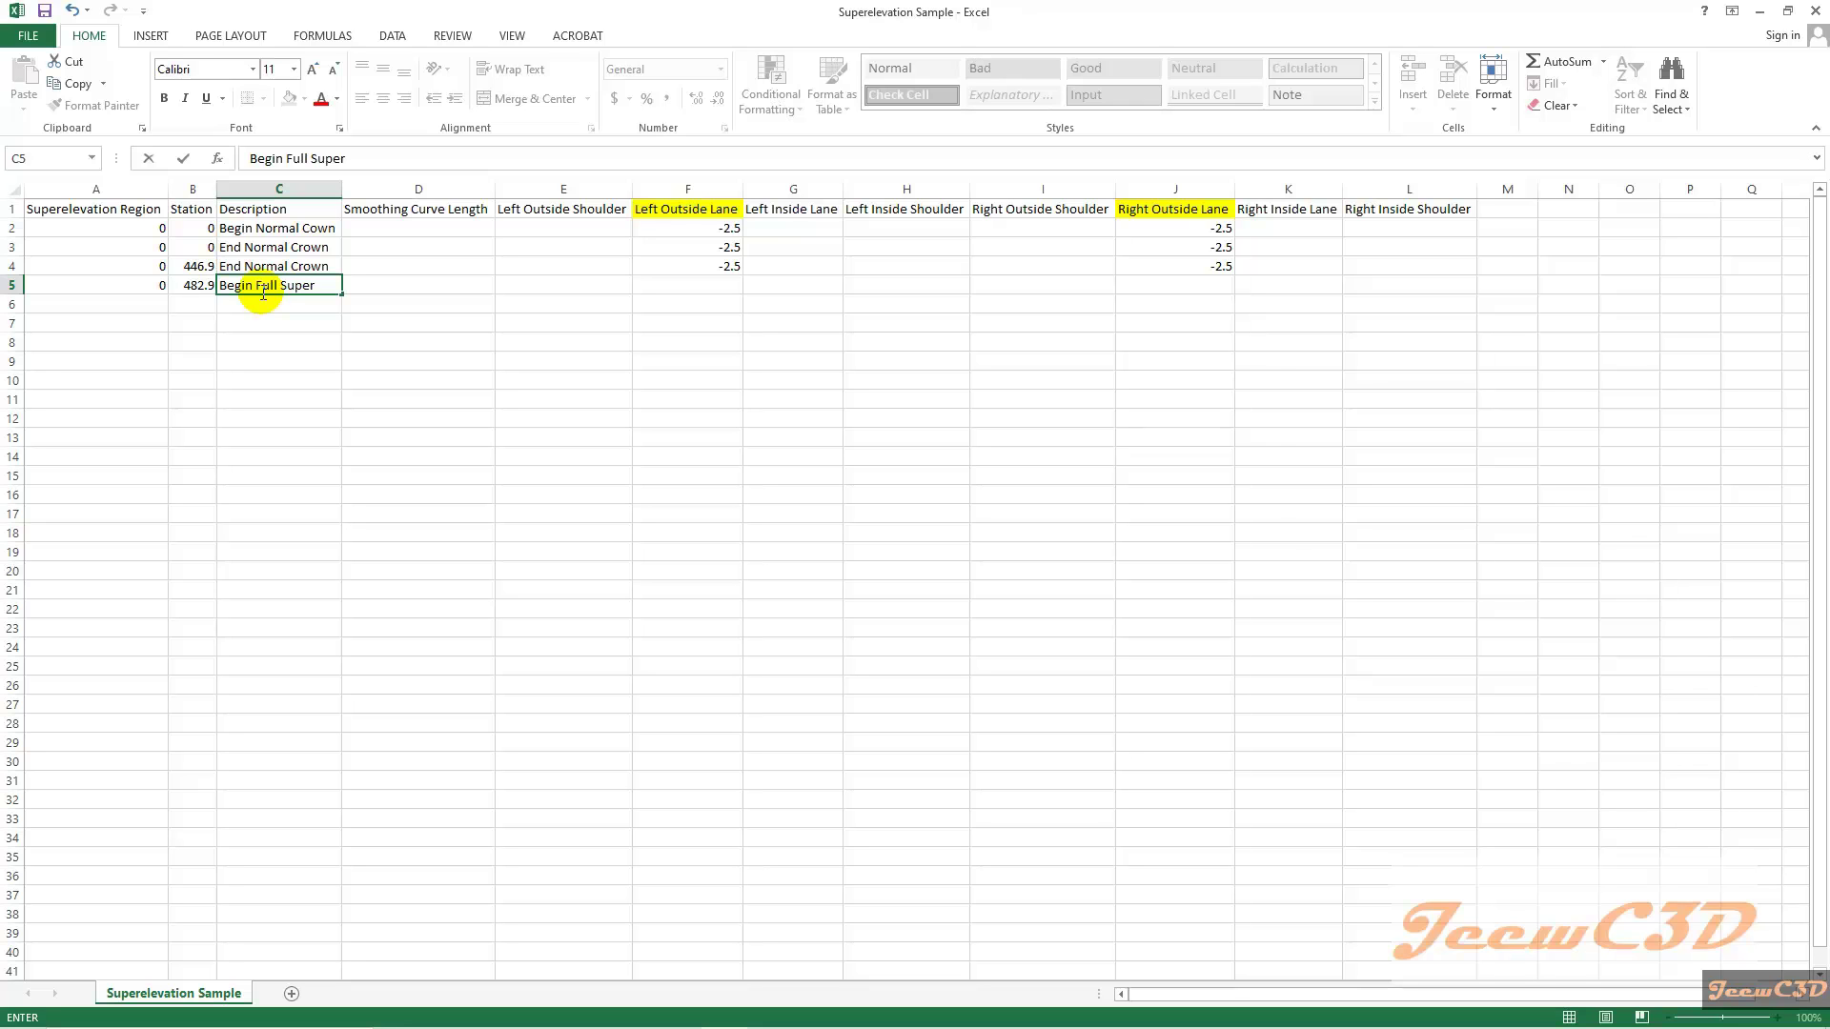
key(Tab)
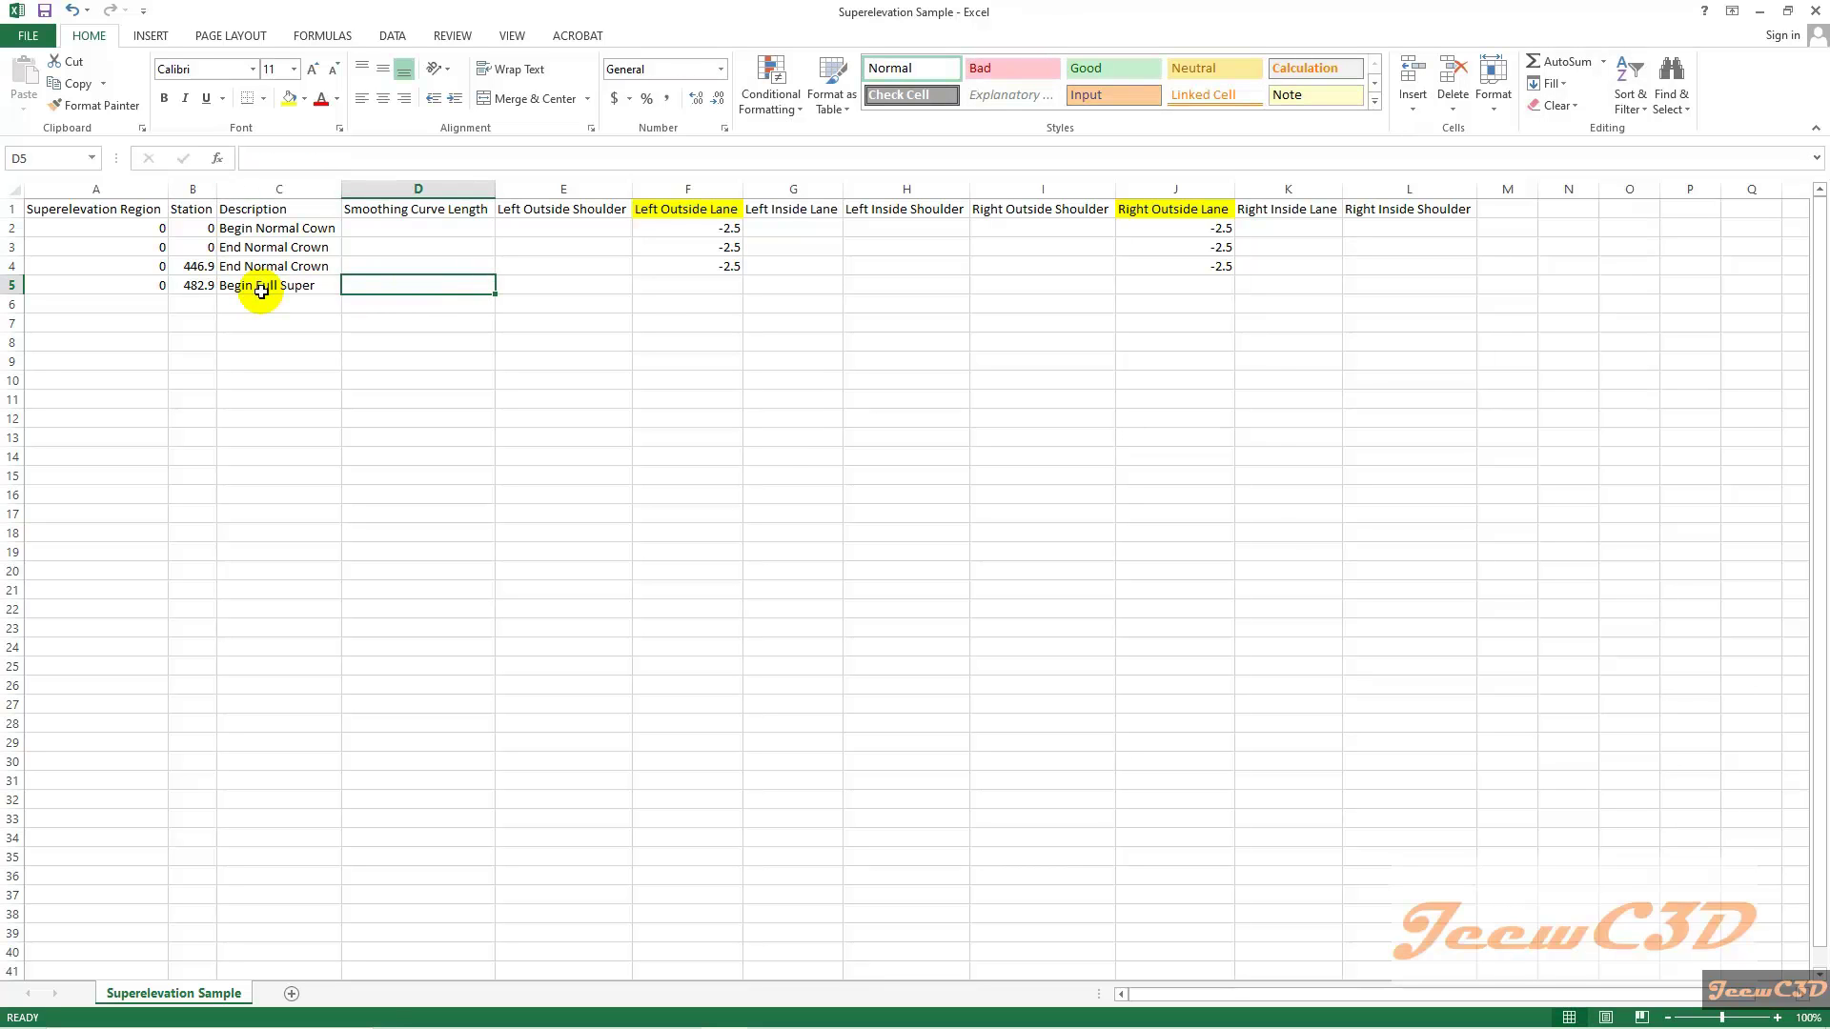
- Enter 2.5 for the Left Outside Lane and -2.5 for the Right Outside Lane in row 5 and go to cell B6
key(Tab)
key(Tab)
text(2)
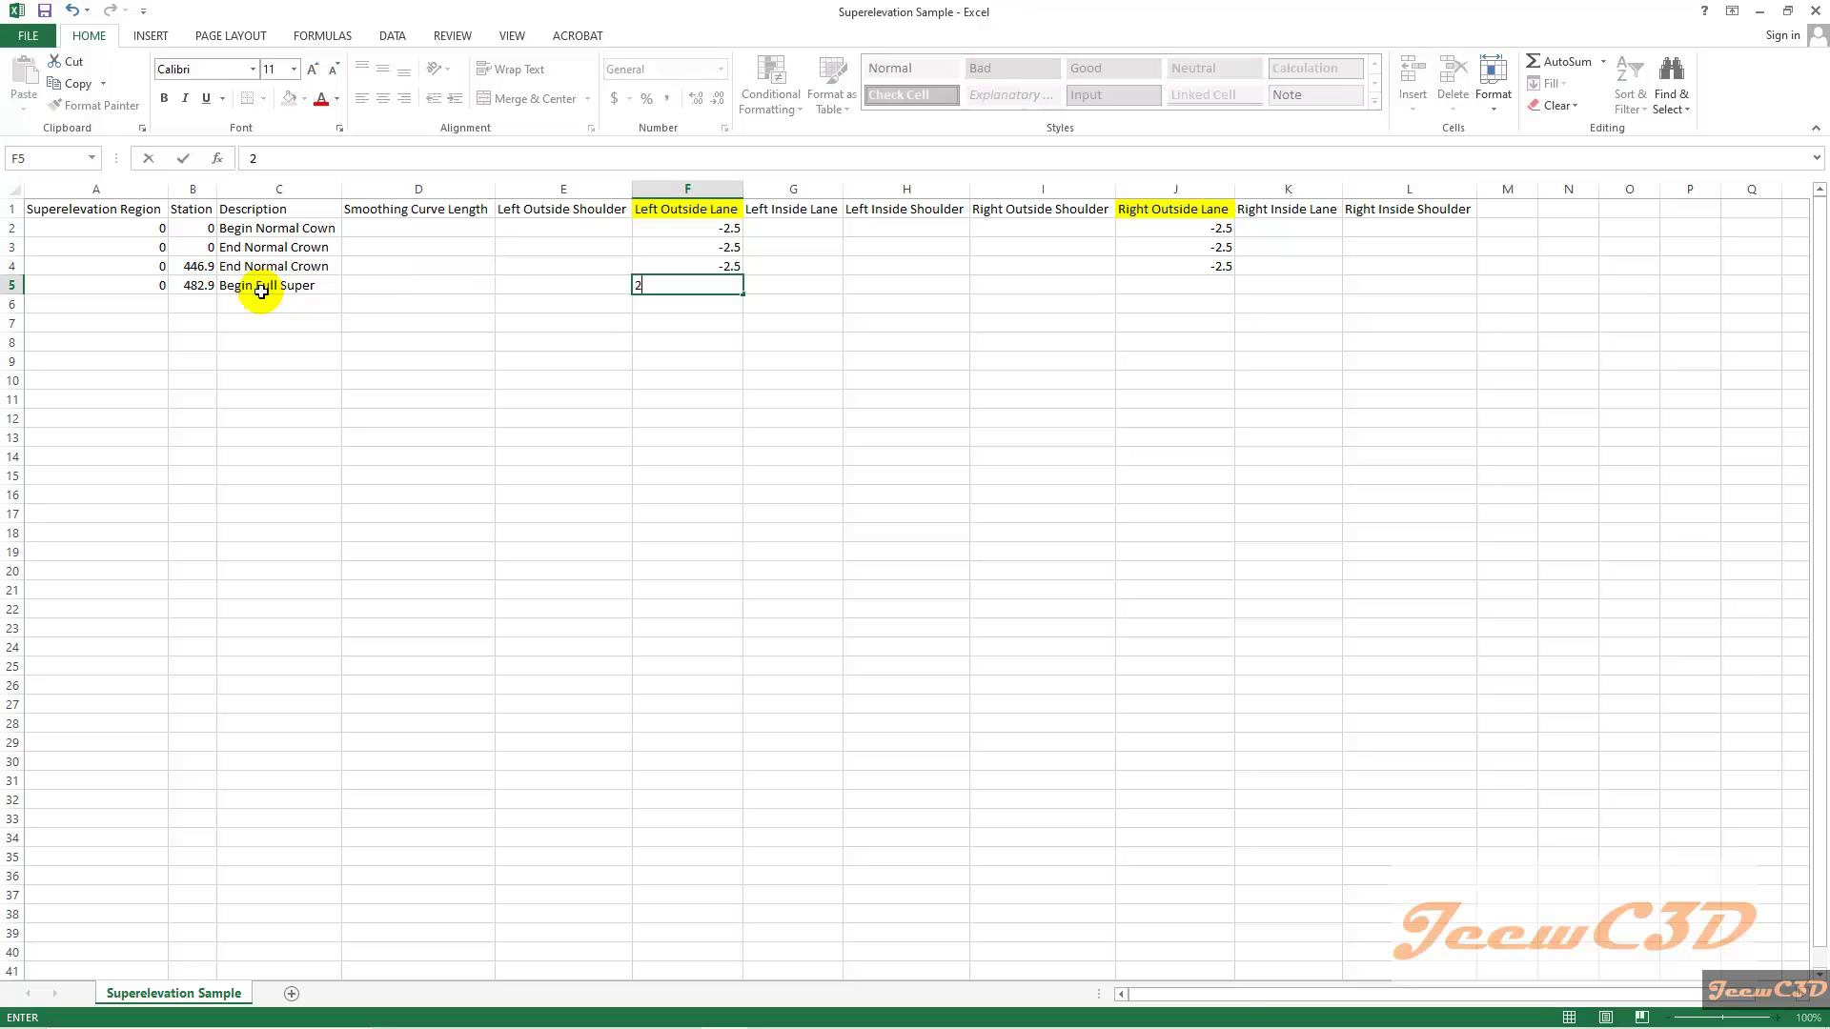
key(Tab)
key(Tab)
key(Tab)
key(Tab)
text(-)
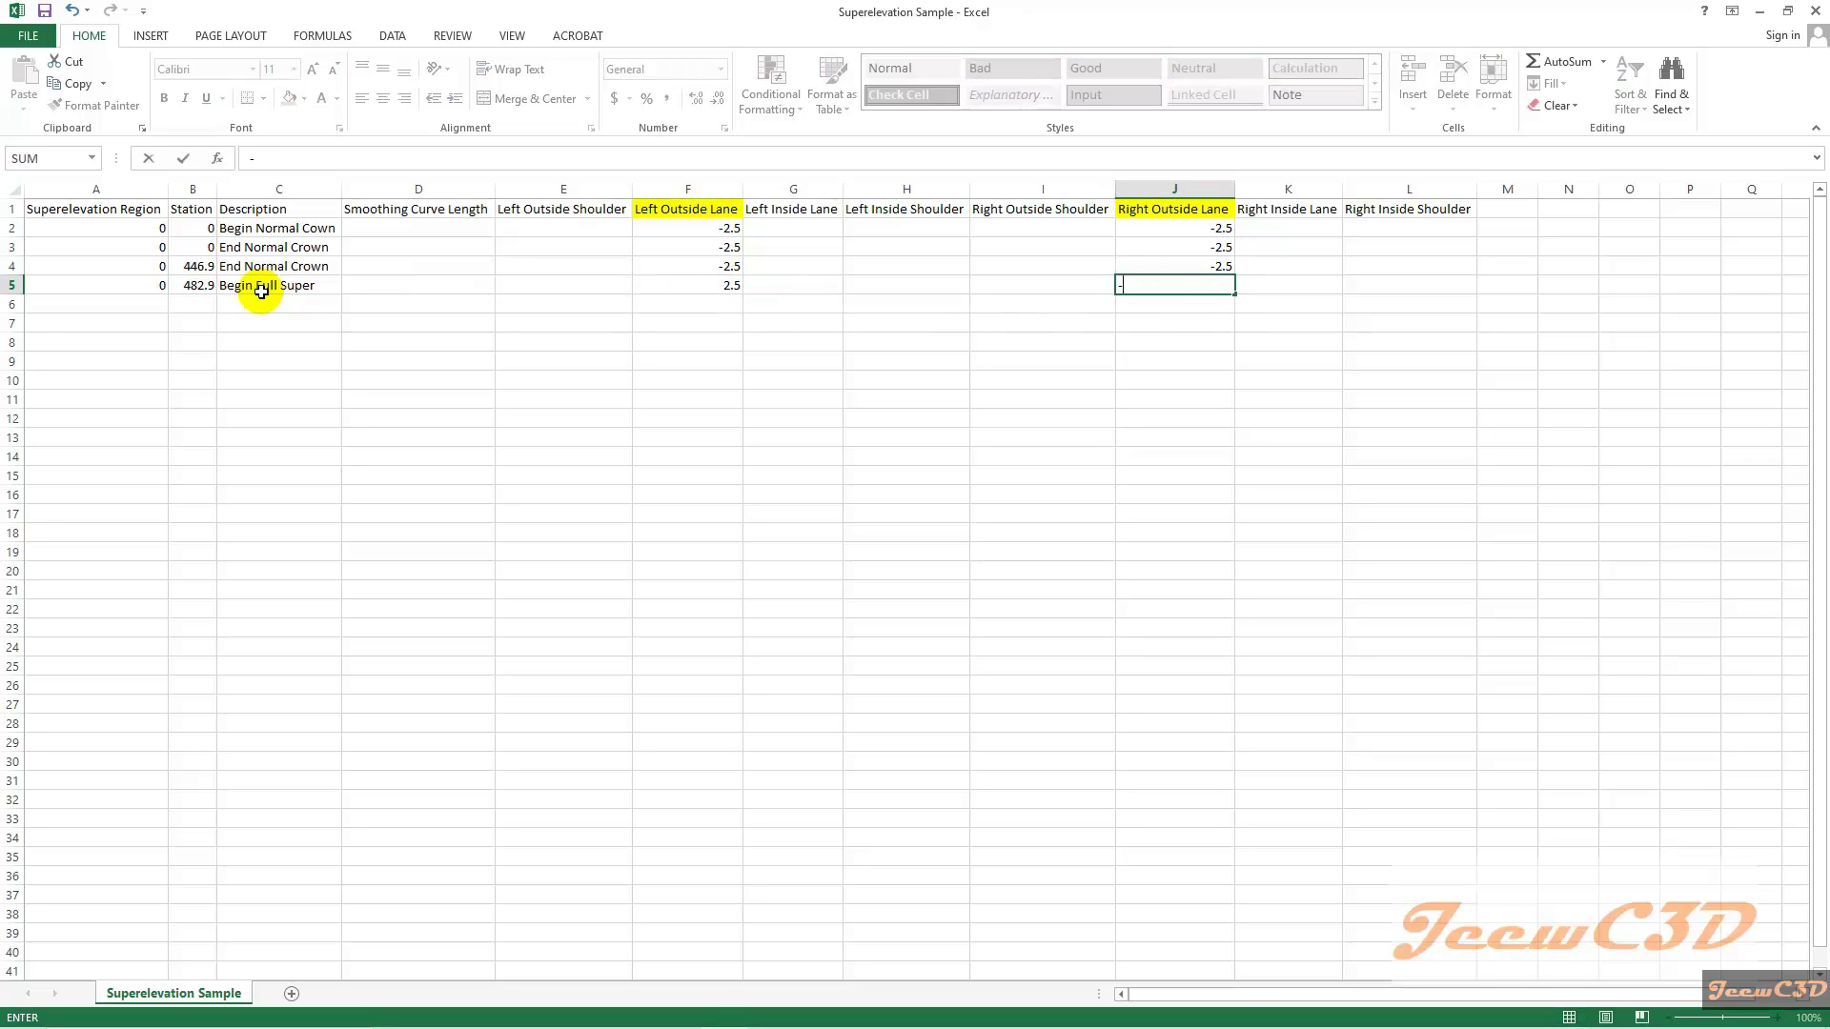
text(2.5)
key(Return)
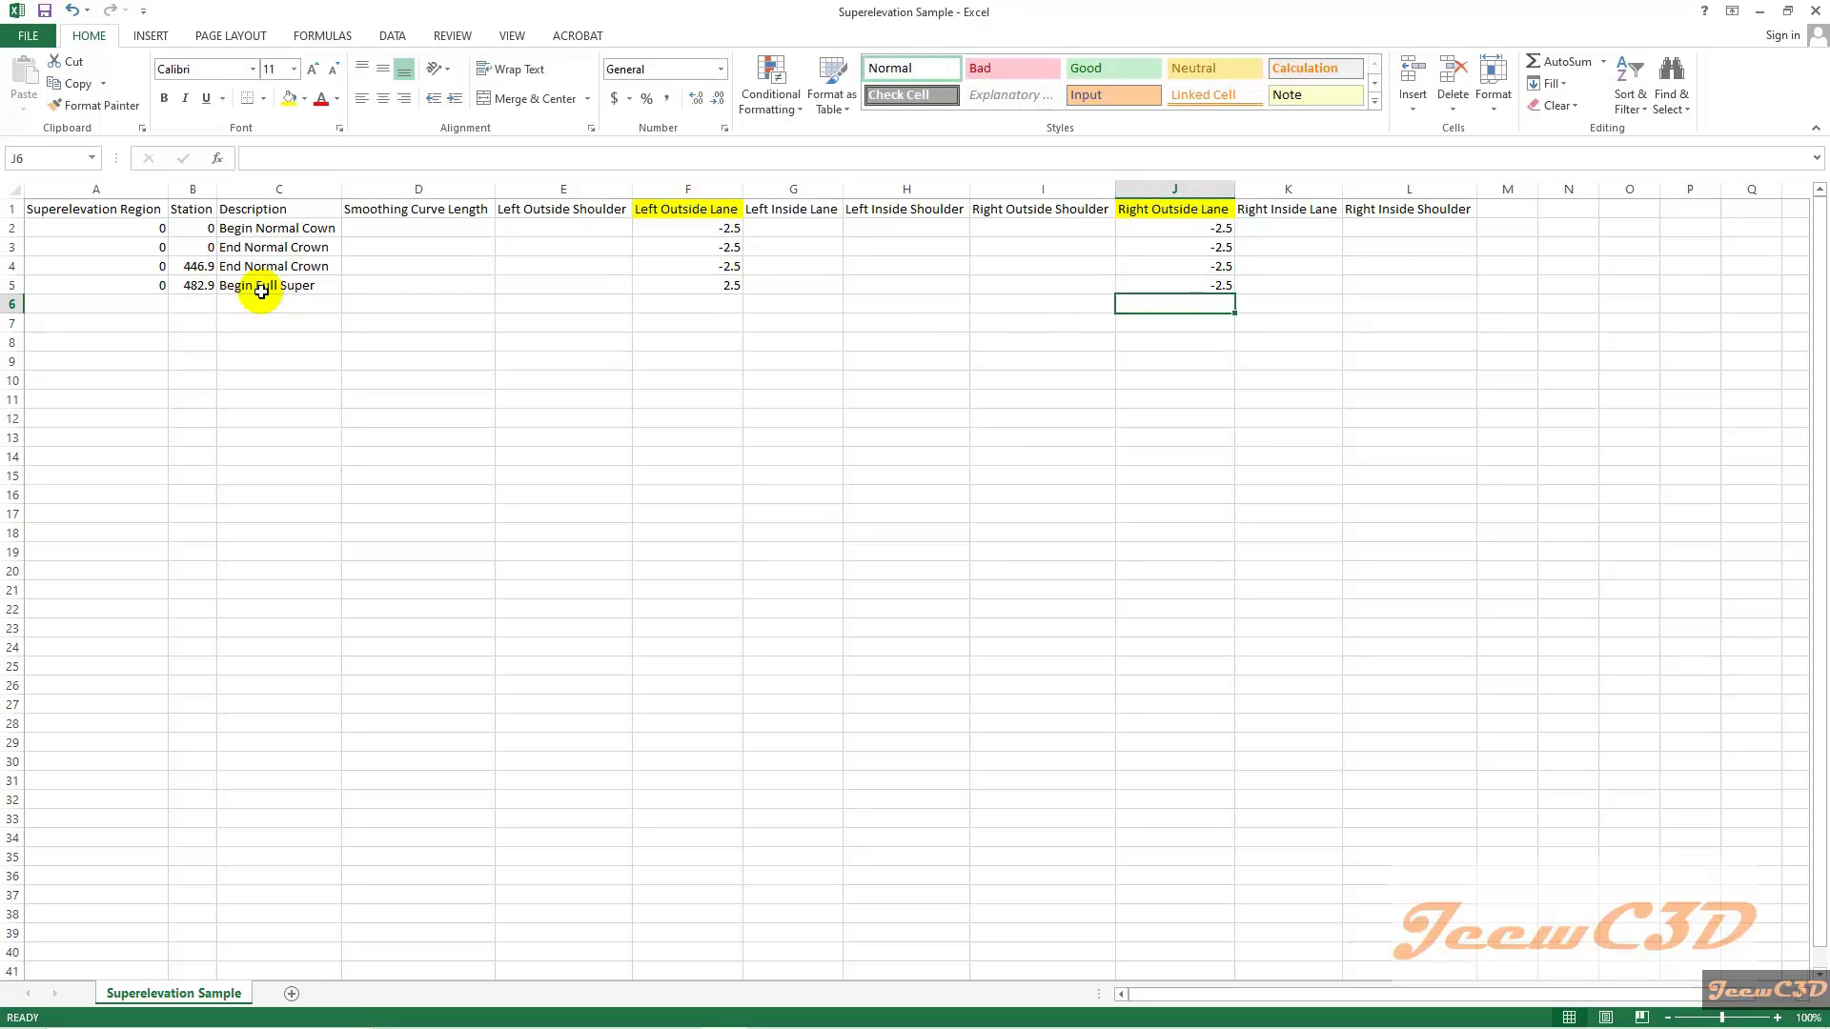
key(Left)
key(Left)
key(Left)
key(Left)
key(Left)
key(Left)
key(Left)
key(Left)
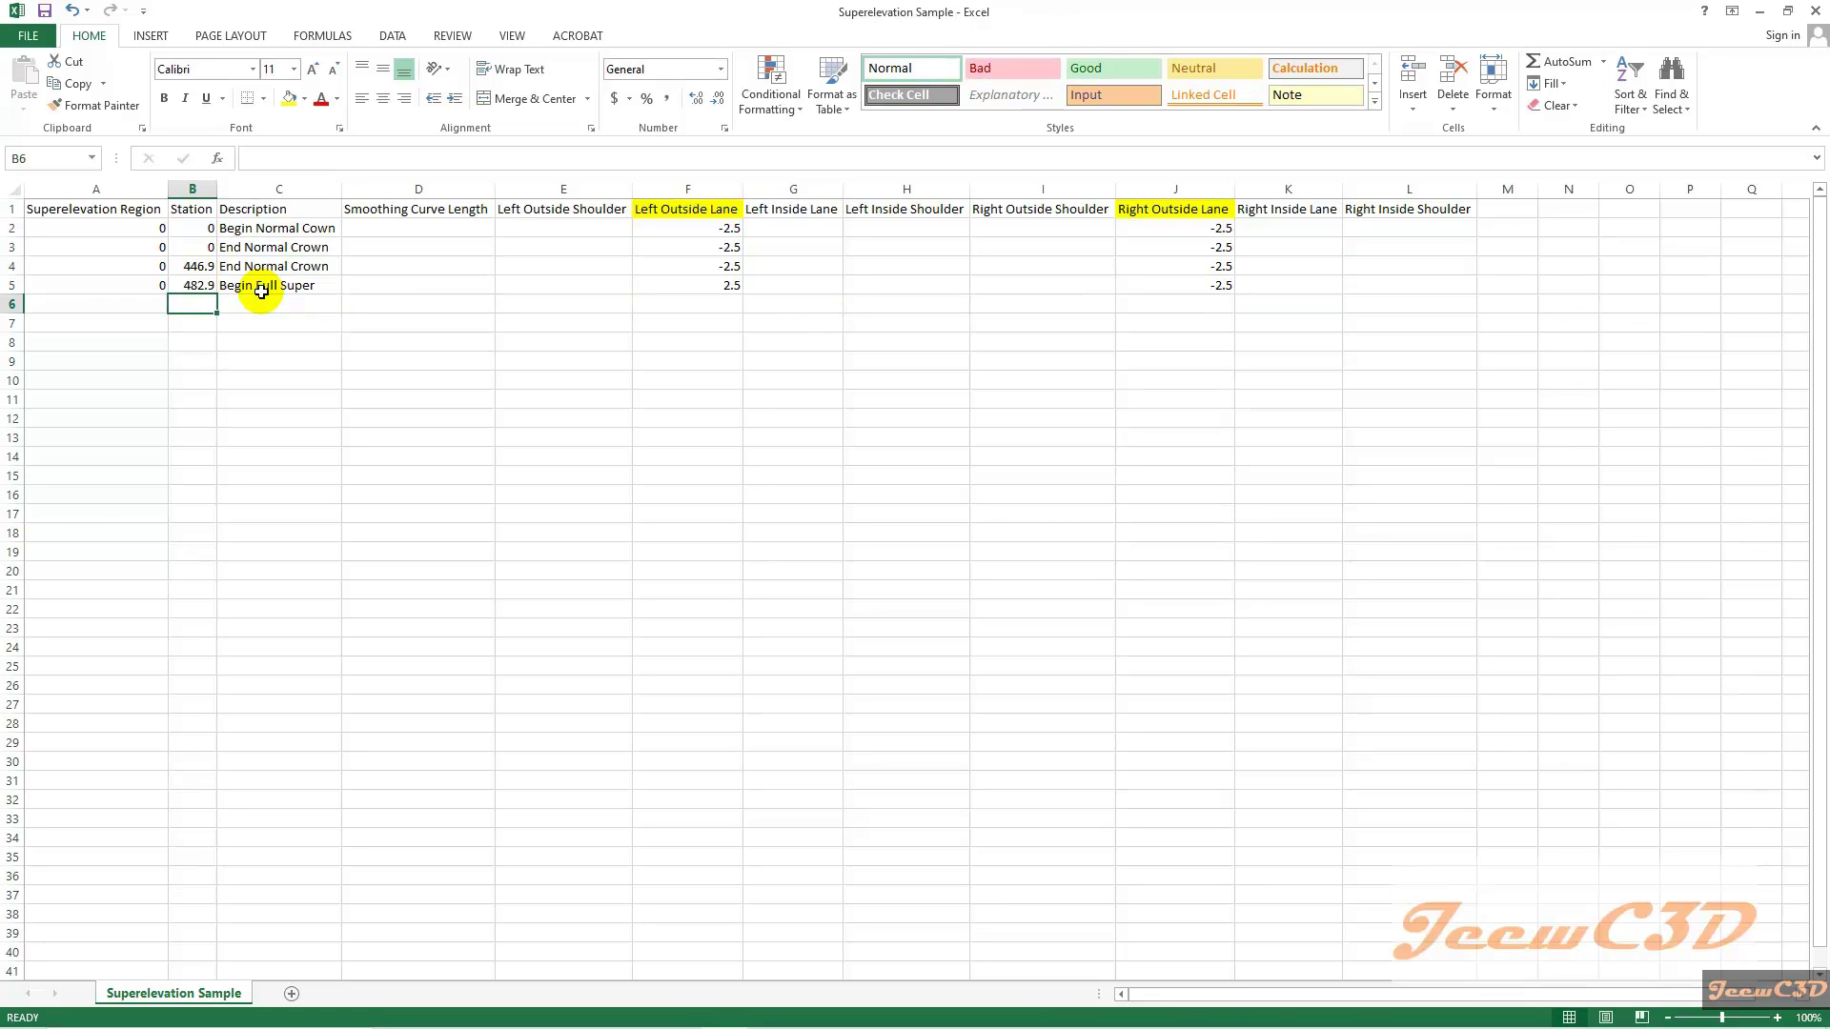
- Switch to the Add Superelevation drawing in AutoCAD Civil 3D and examine the station and crossfall labels of the transition at the curve's end
key(alt+Tab)
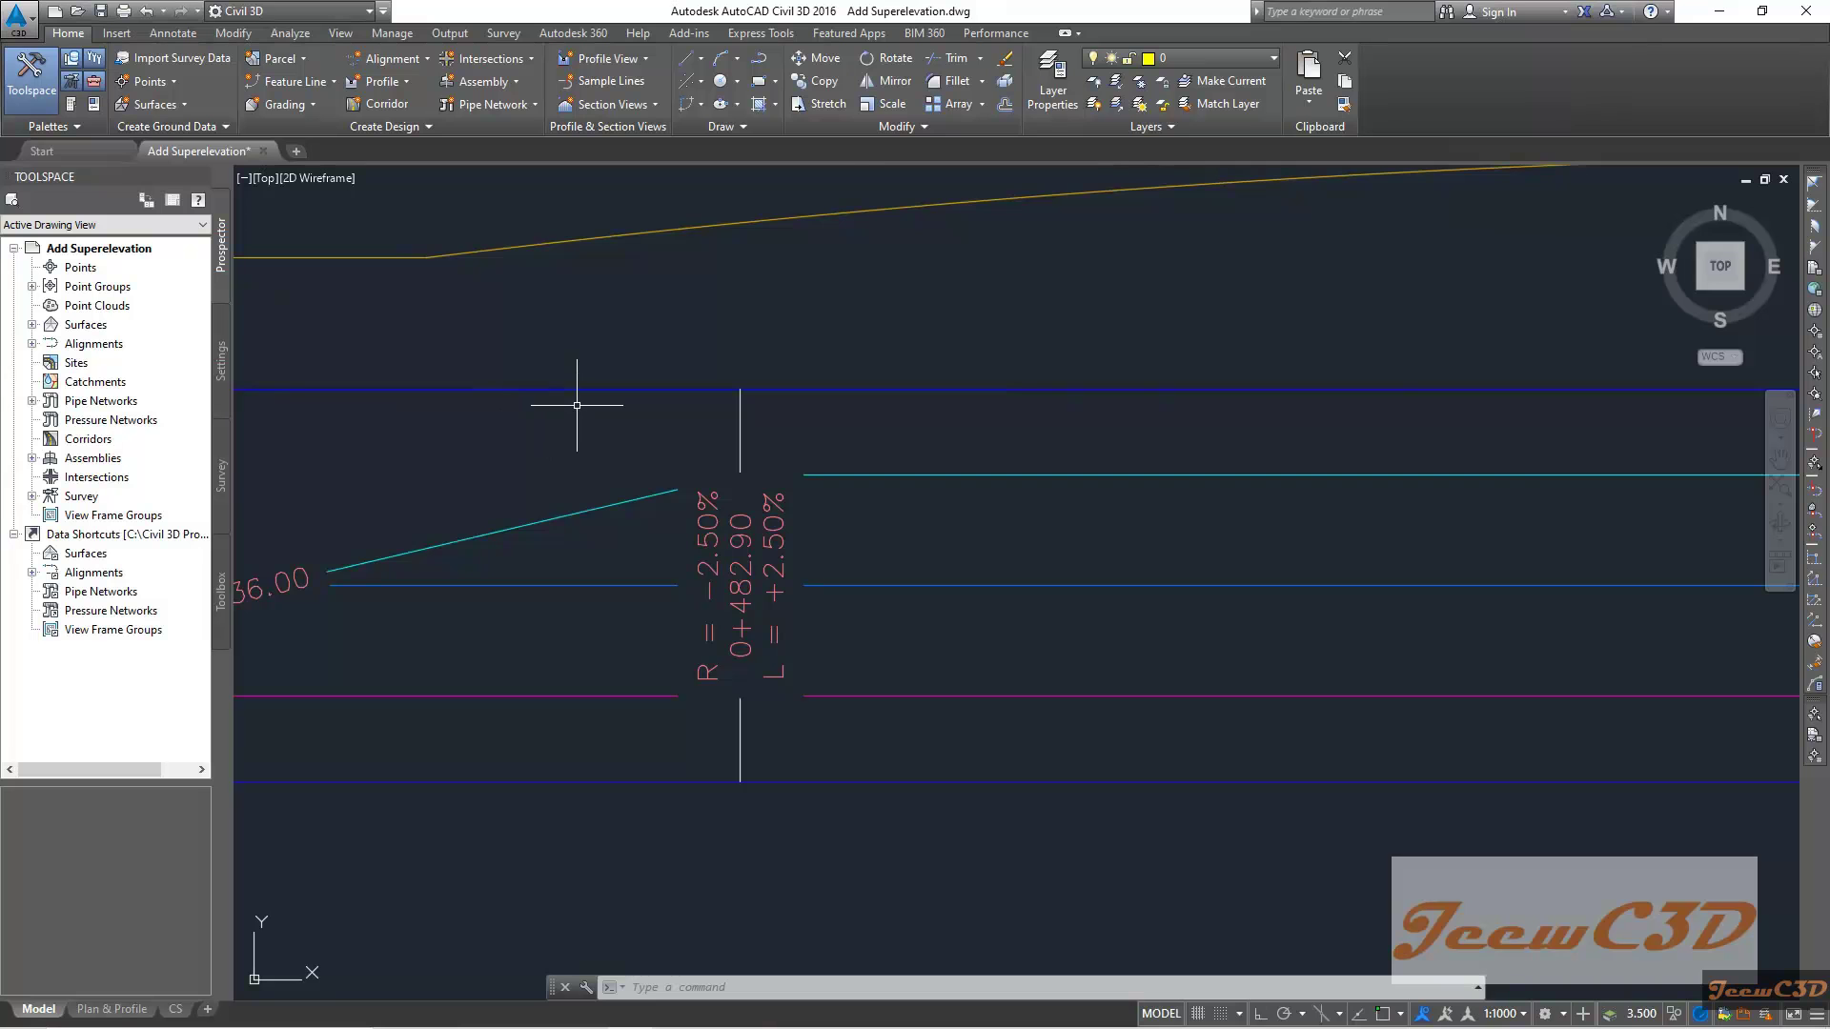
scroll(674, 408, down, 3)
drag(1120, 457, 719, 452)
drag(995, 452, 672, 509)
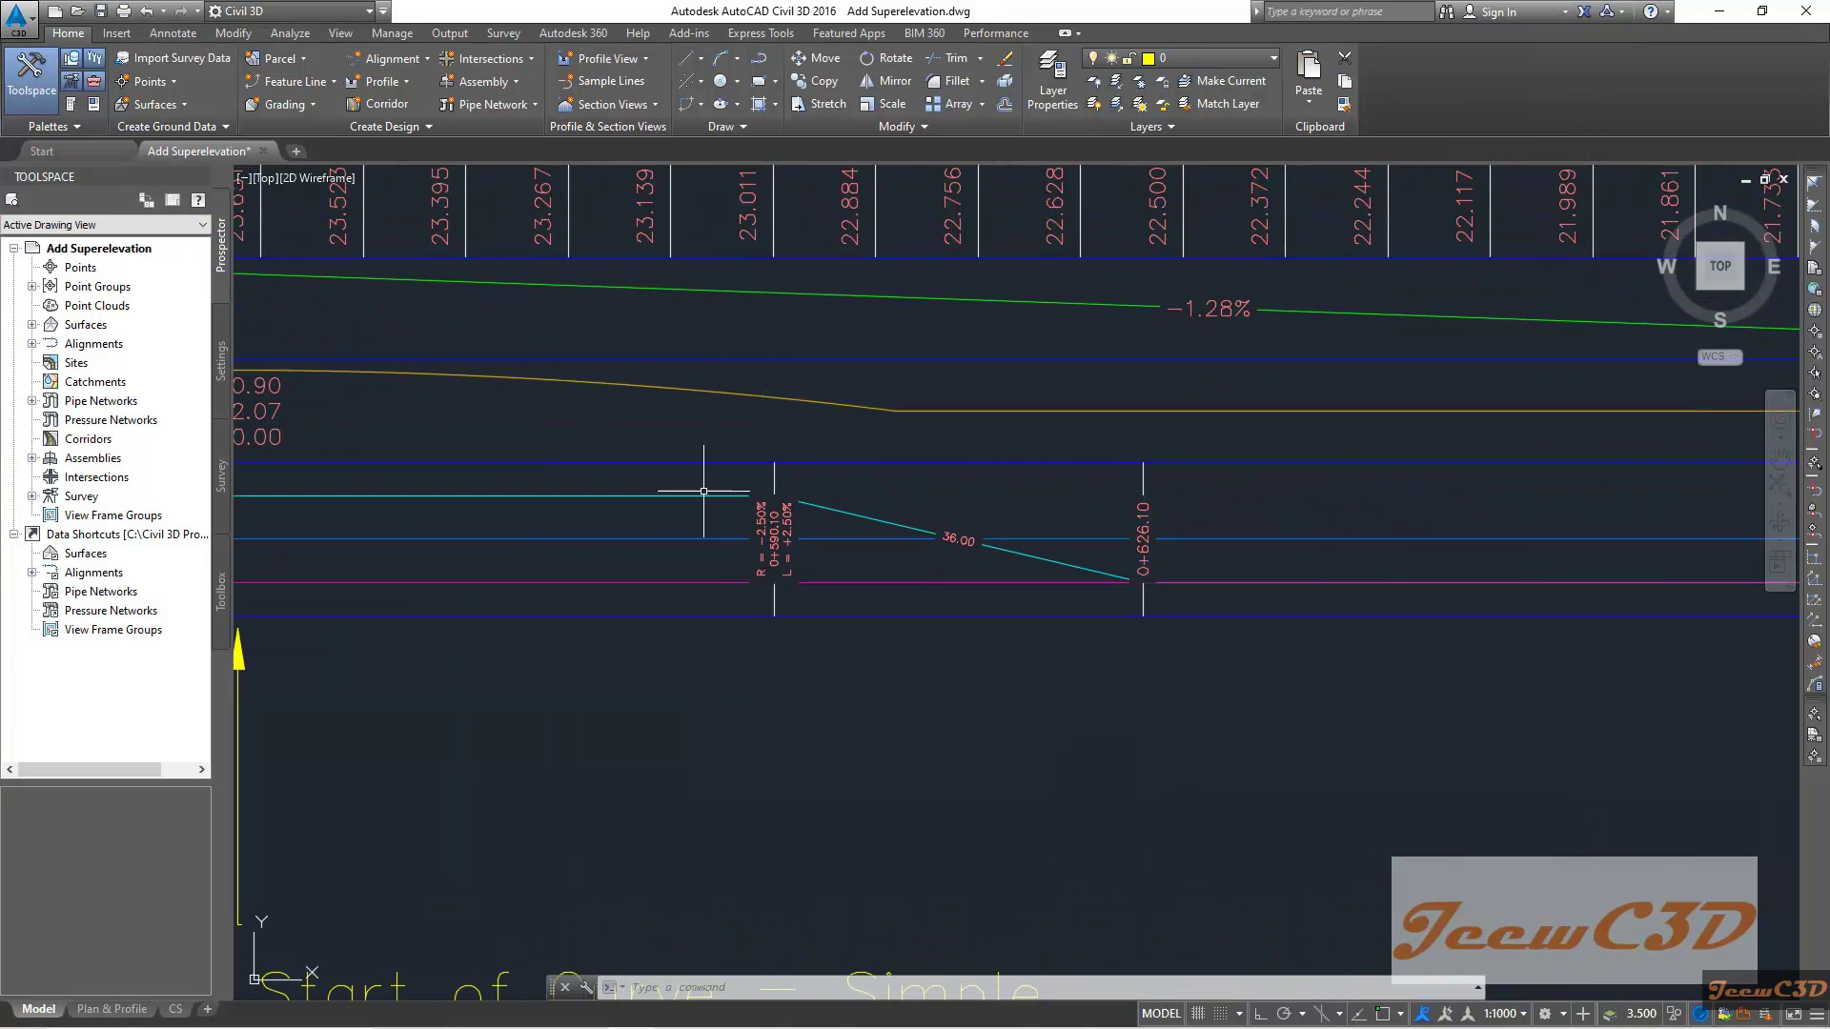
scroll(747, 592, up, 1)
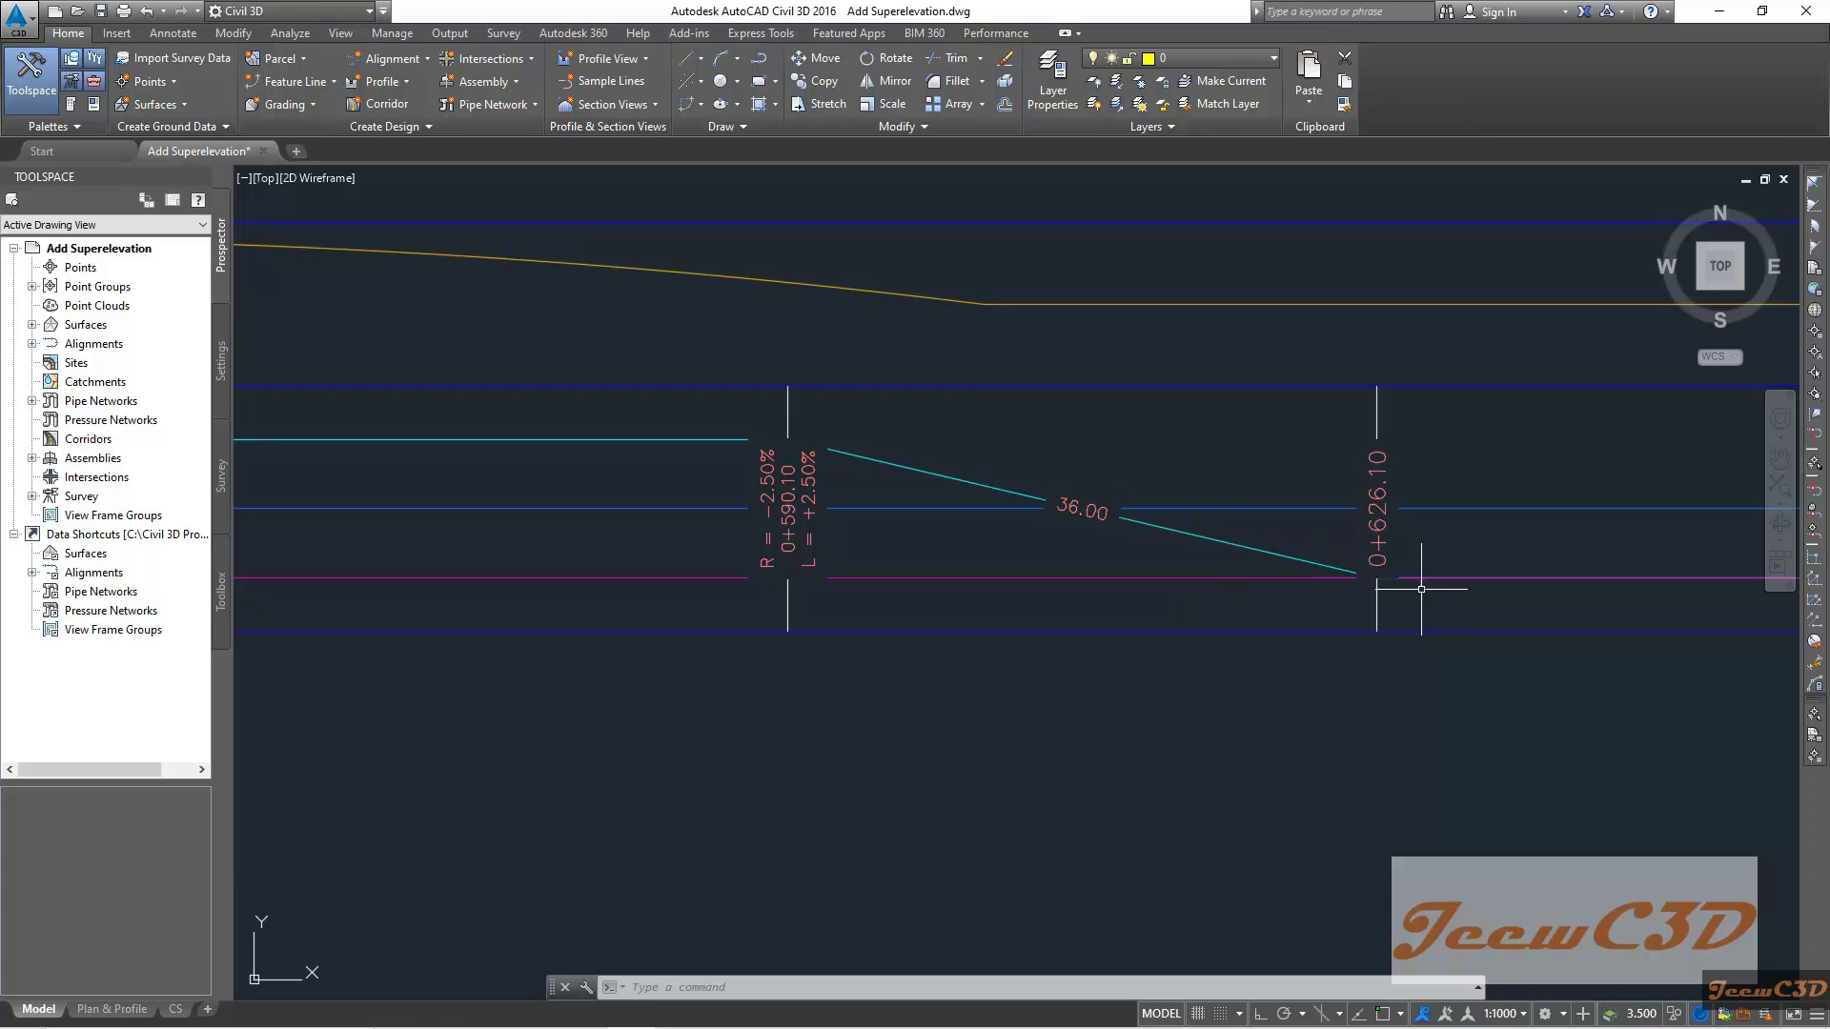
mouse_move(1447, 595)
scroll(795, 541, up, 2)
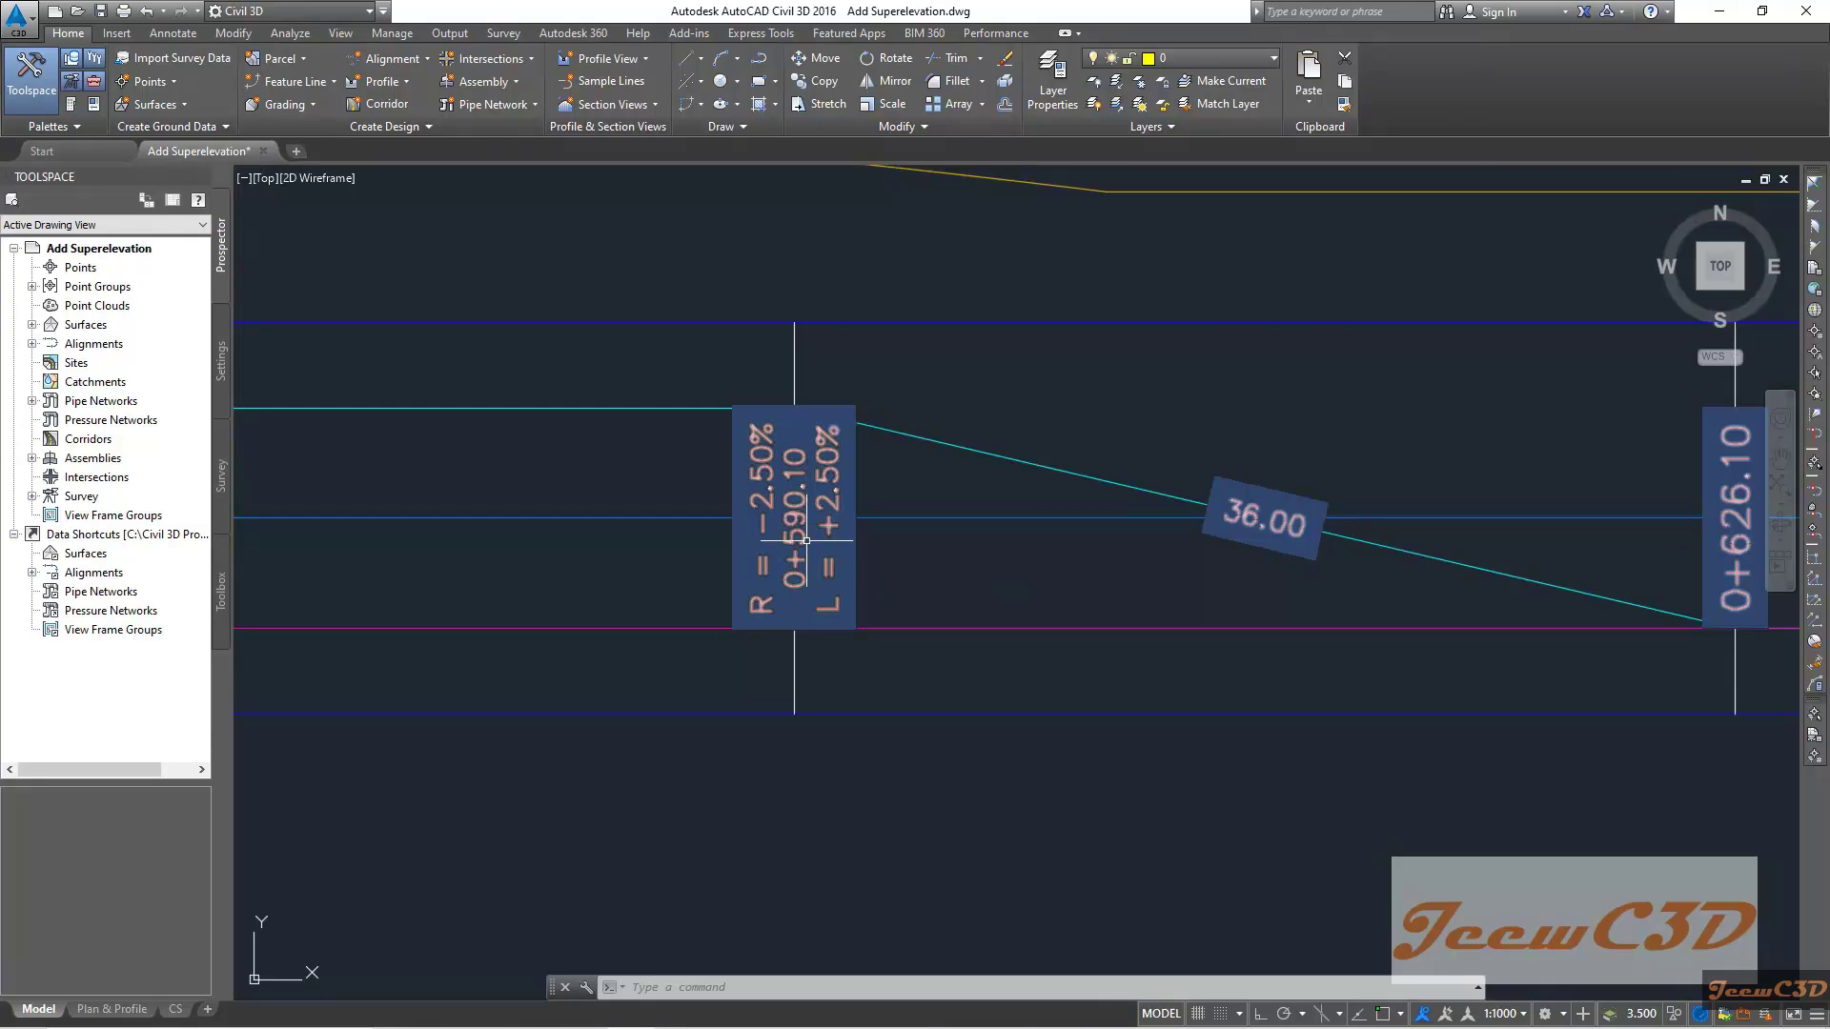
scroll(806, 540, down, 2)
scroll(1096, 532, up, 1)
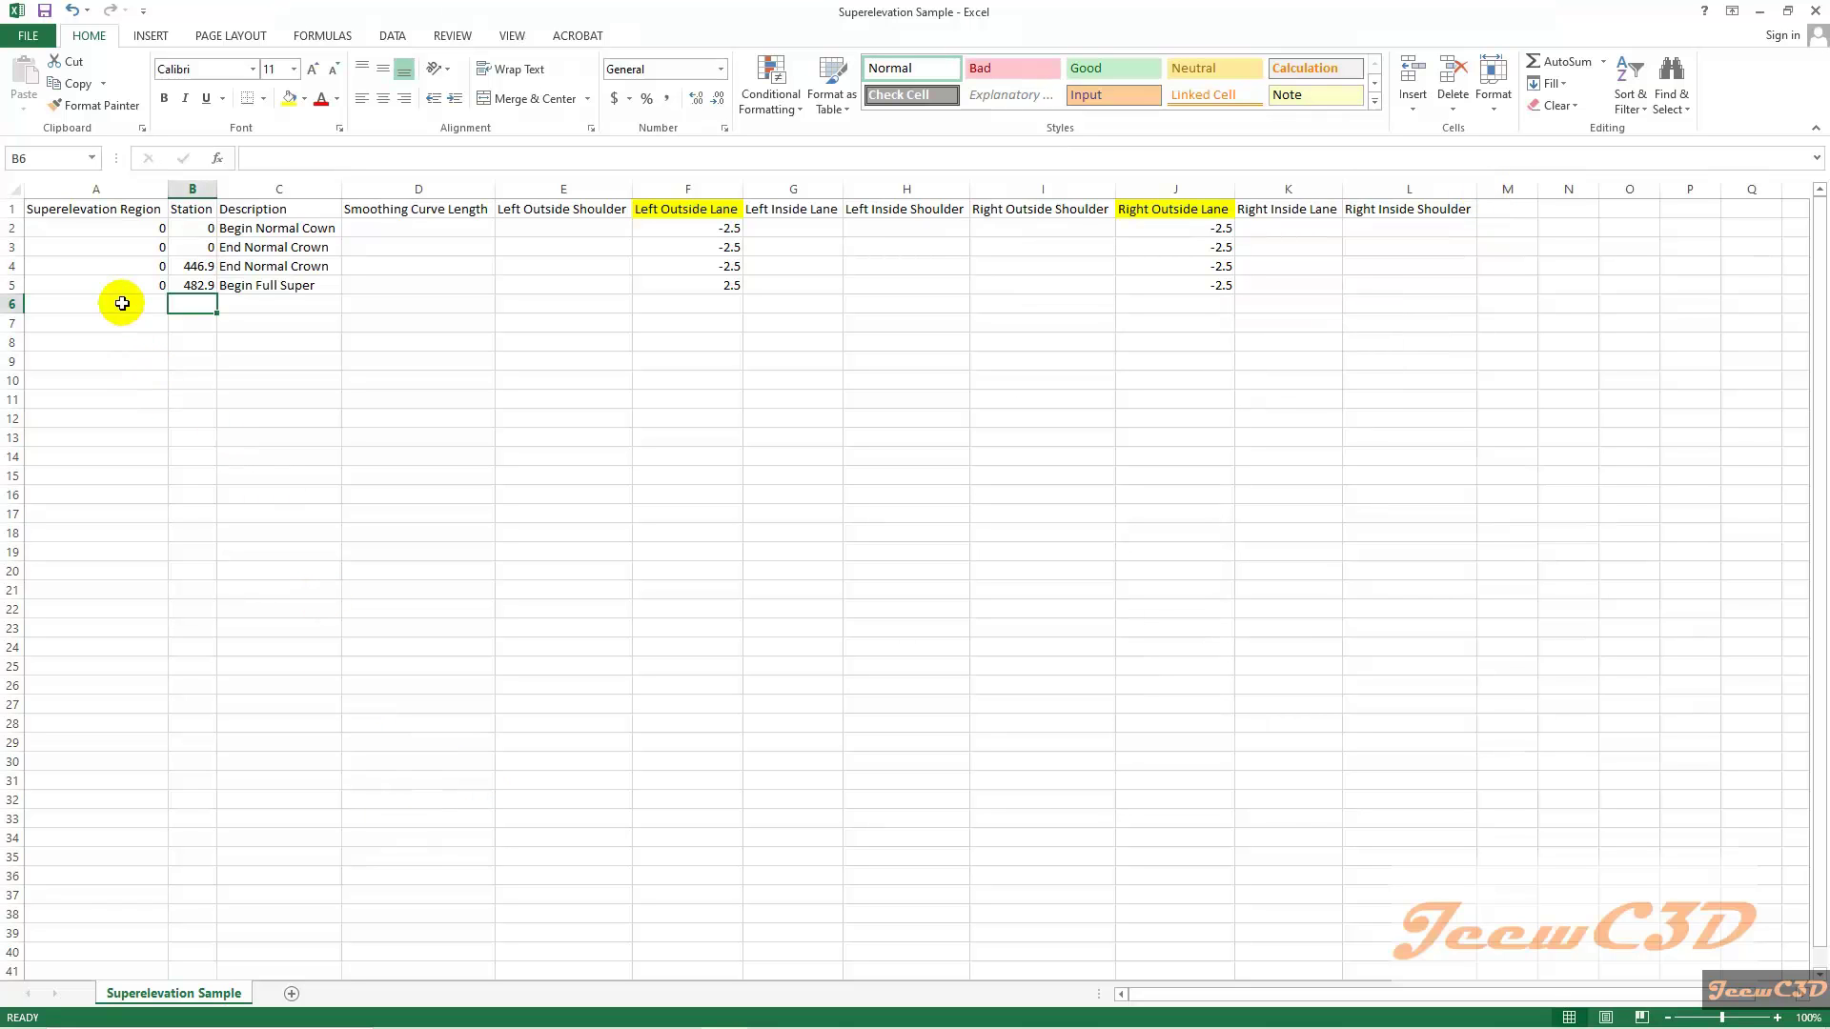
- Fill in row 6 of the Excel sheet with superelevation region 0, station 590.1 and the description "End Full Super"
click(122, 303)
text(0)
key(Tab)
text(590.1)
key(Tab)
text(End Normal Crown)
text(F)
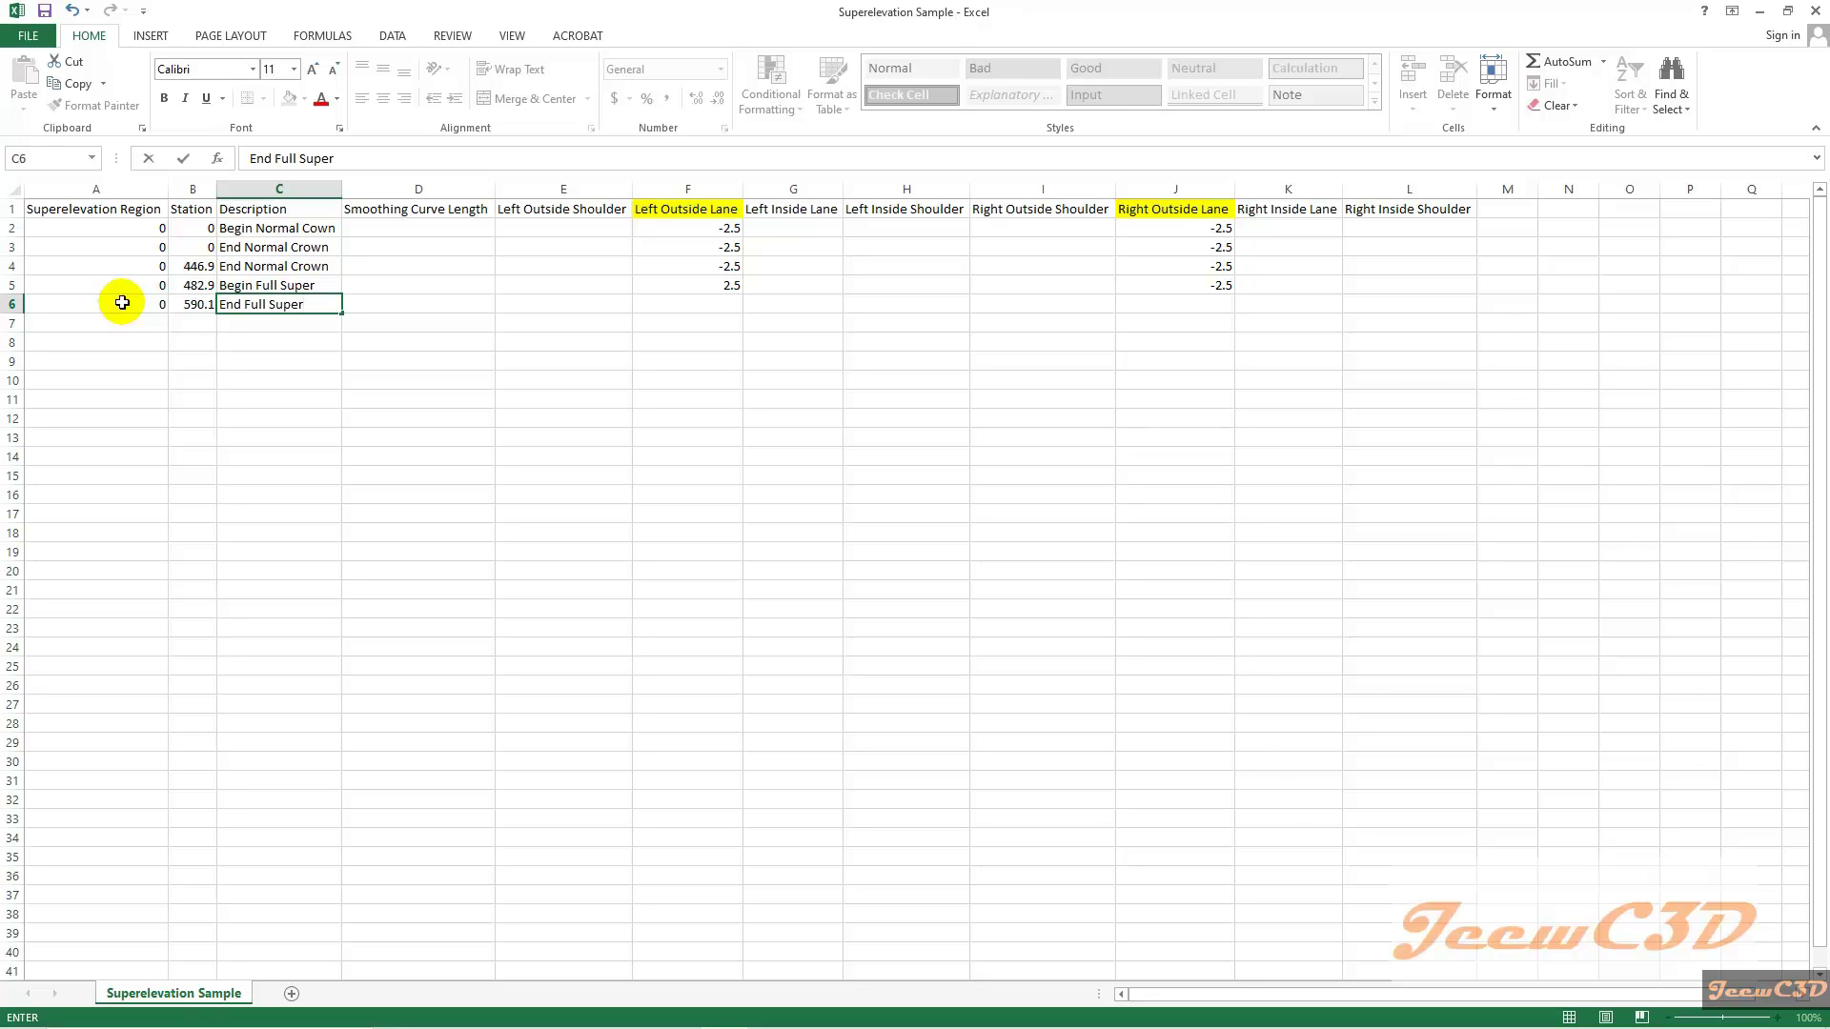
key(Tab)
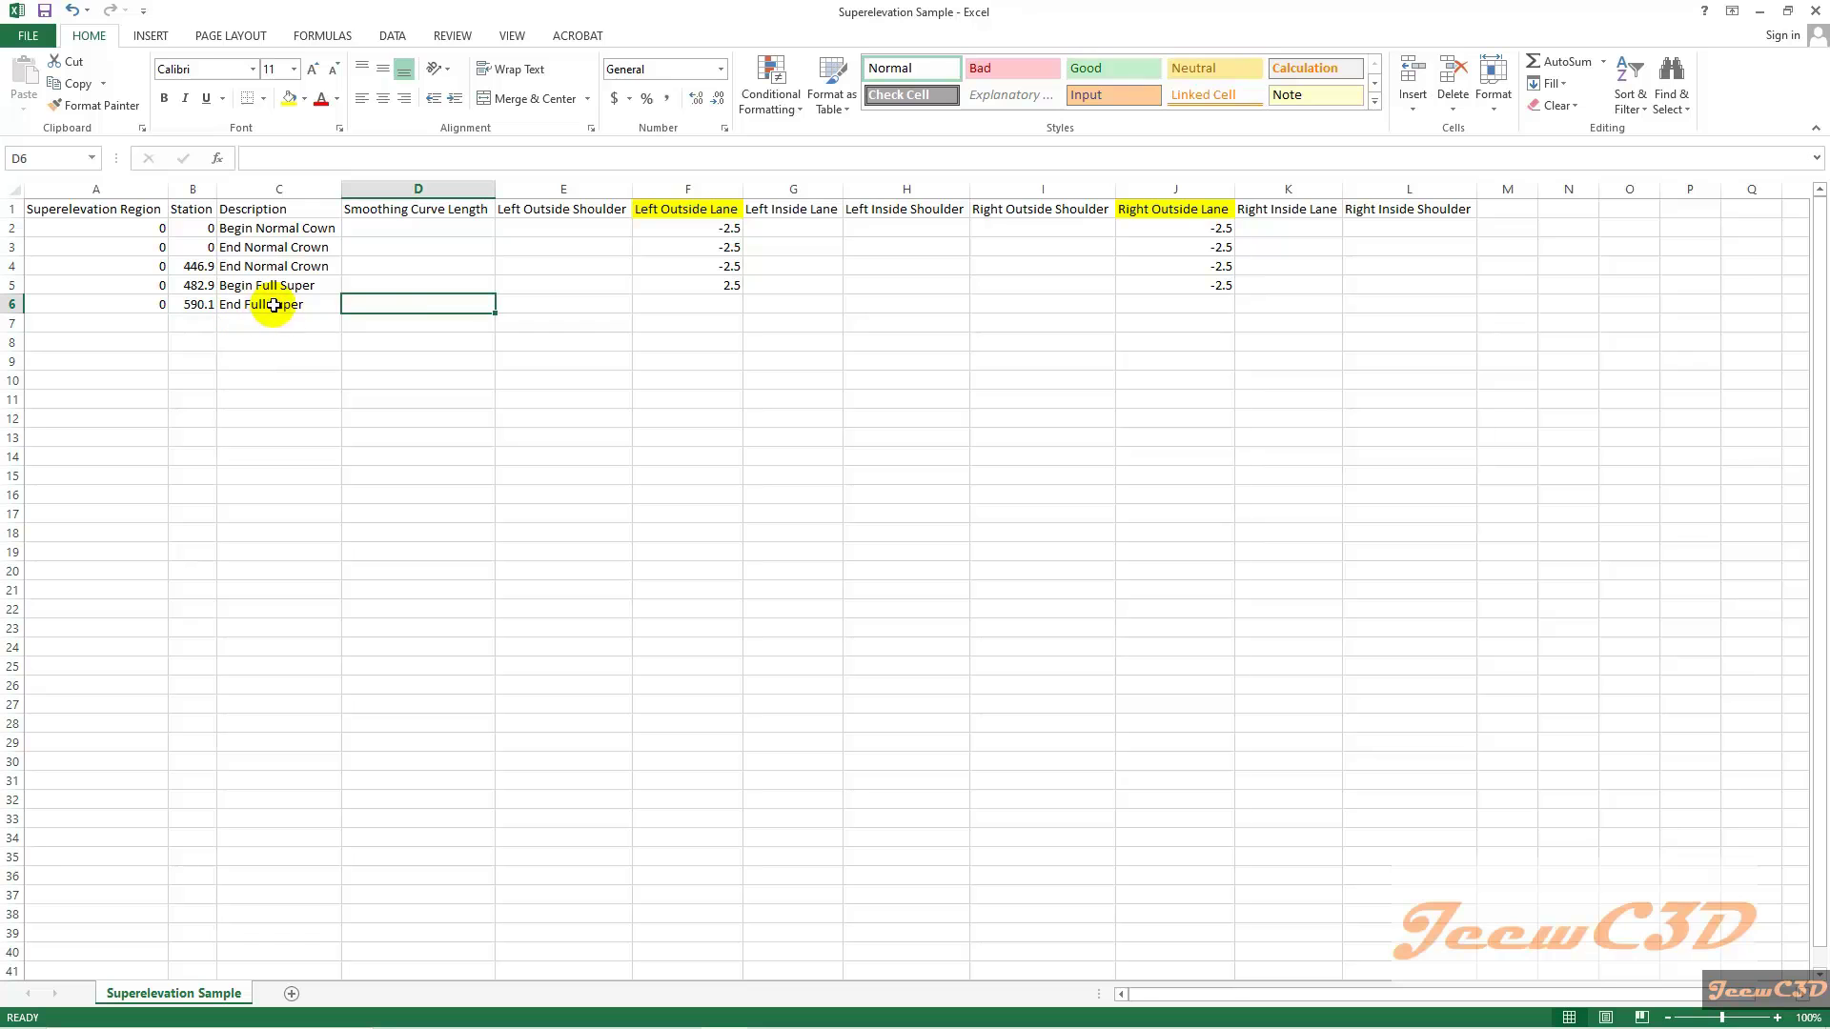
- Enter 2.5 for the Left Outside Lane and -2.5 for the Right Outside Lane in row 6 and go to cell A7
key(Tab)
key(Tab)
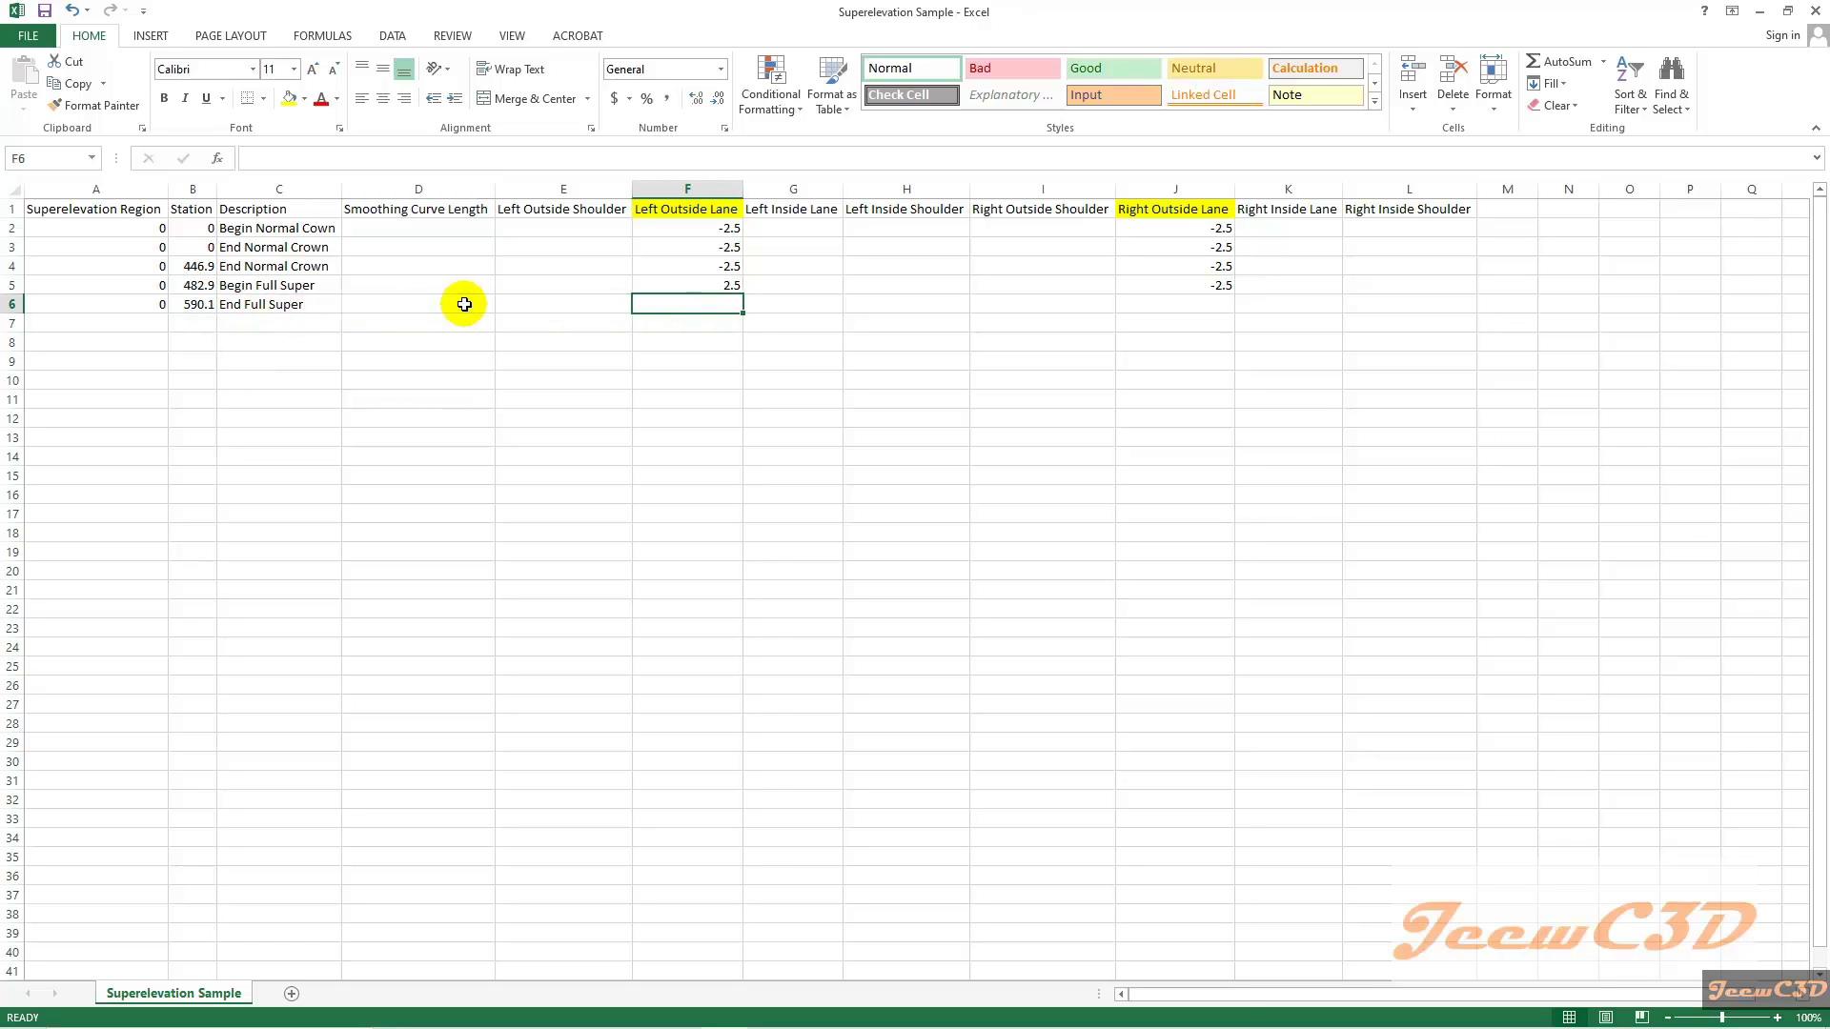
text(2.5)
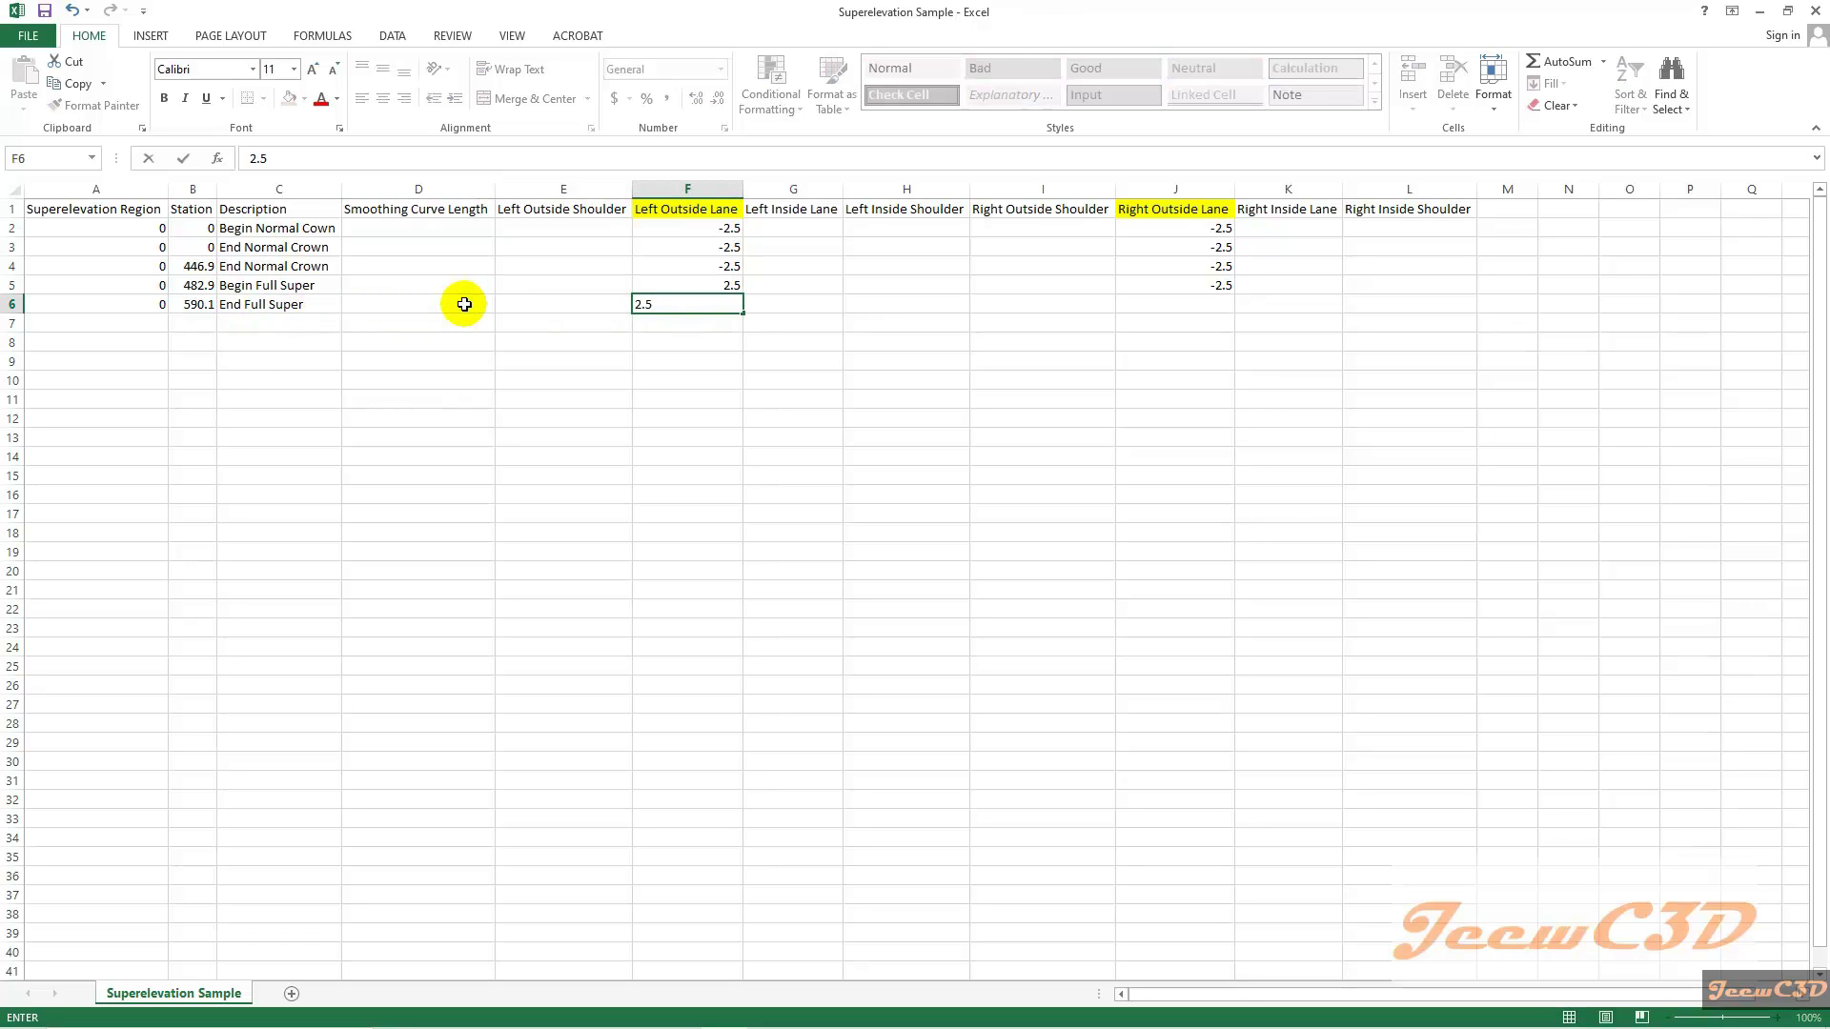
key(Tab)
key(Tab)
key(Tab)
key(Tab)
text(-2.5)
key(shift+Tab)
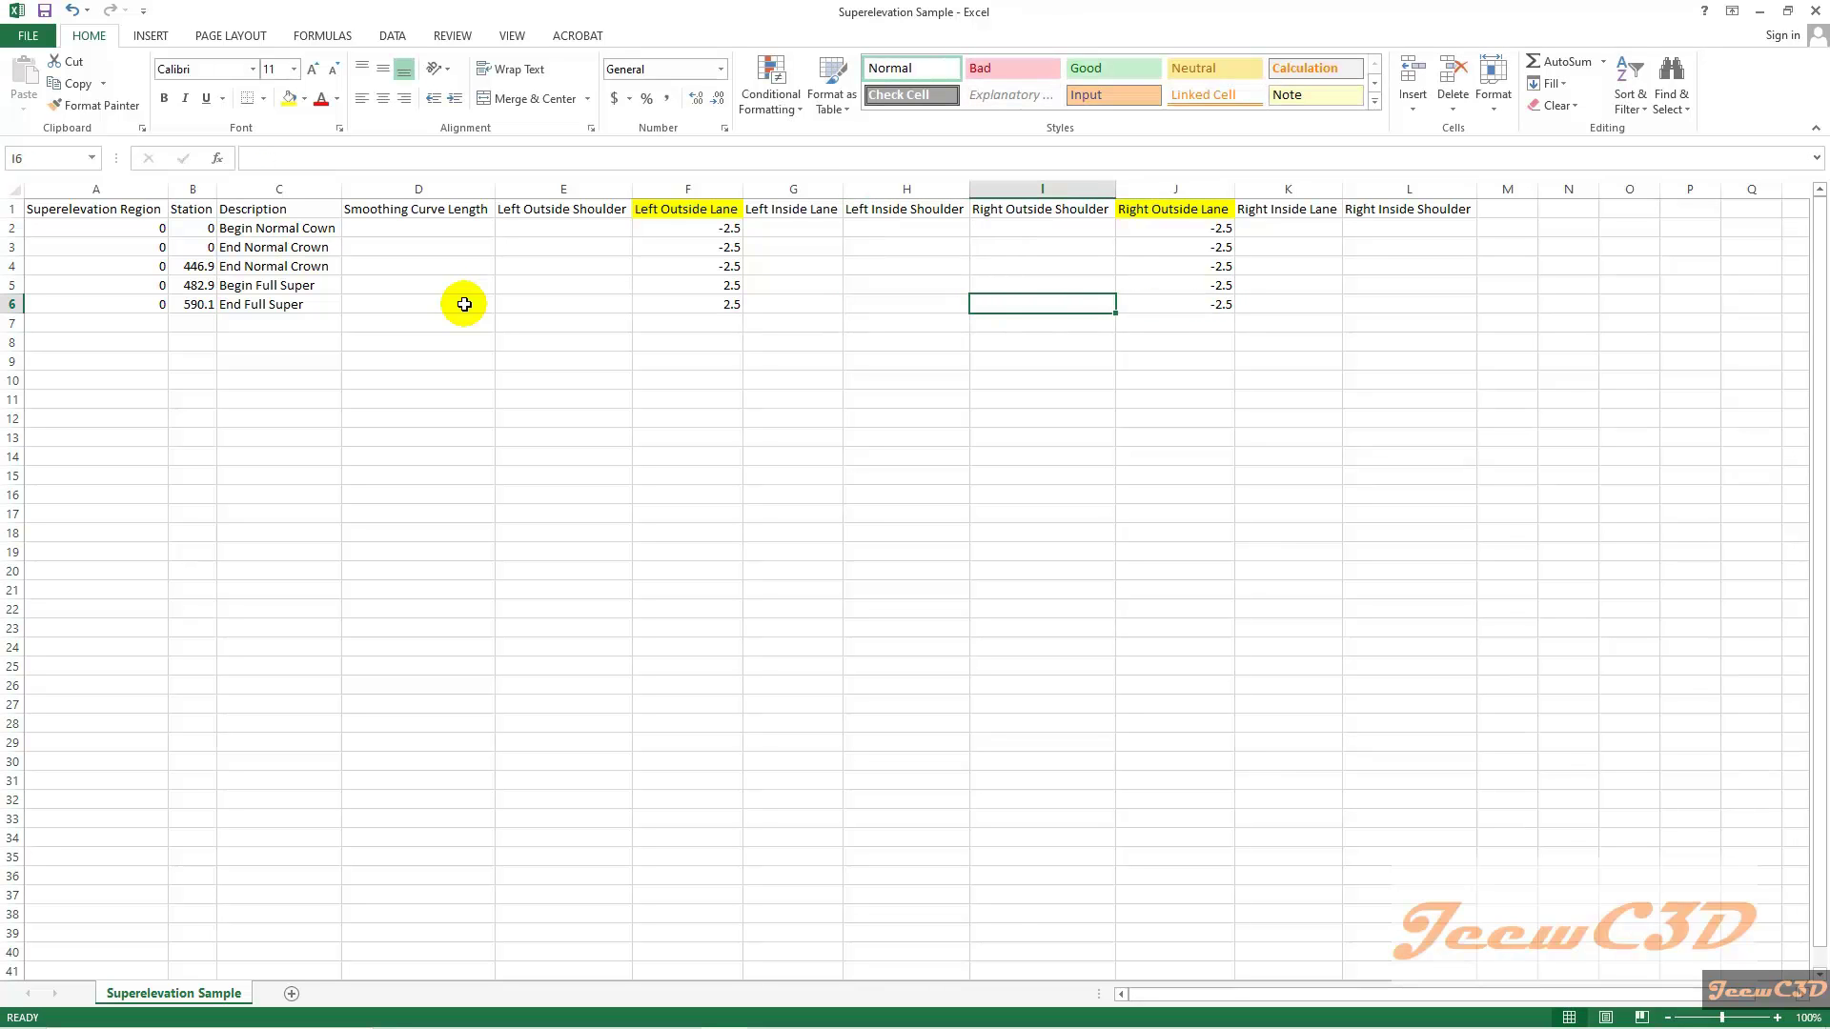
key(shift+Tab)
key(shift+Tab)
key(shift+Tab)
key(shift+Tab)
key(shift+Tab)
key(shift+Tab)
key(shift+Tab)
key(Return)
key(shift+Tab)
- Fill in row 7 with superelevation region 0, station 626.1 and the description "Begin Normal Cown"
text(0)
key(Tab)
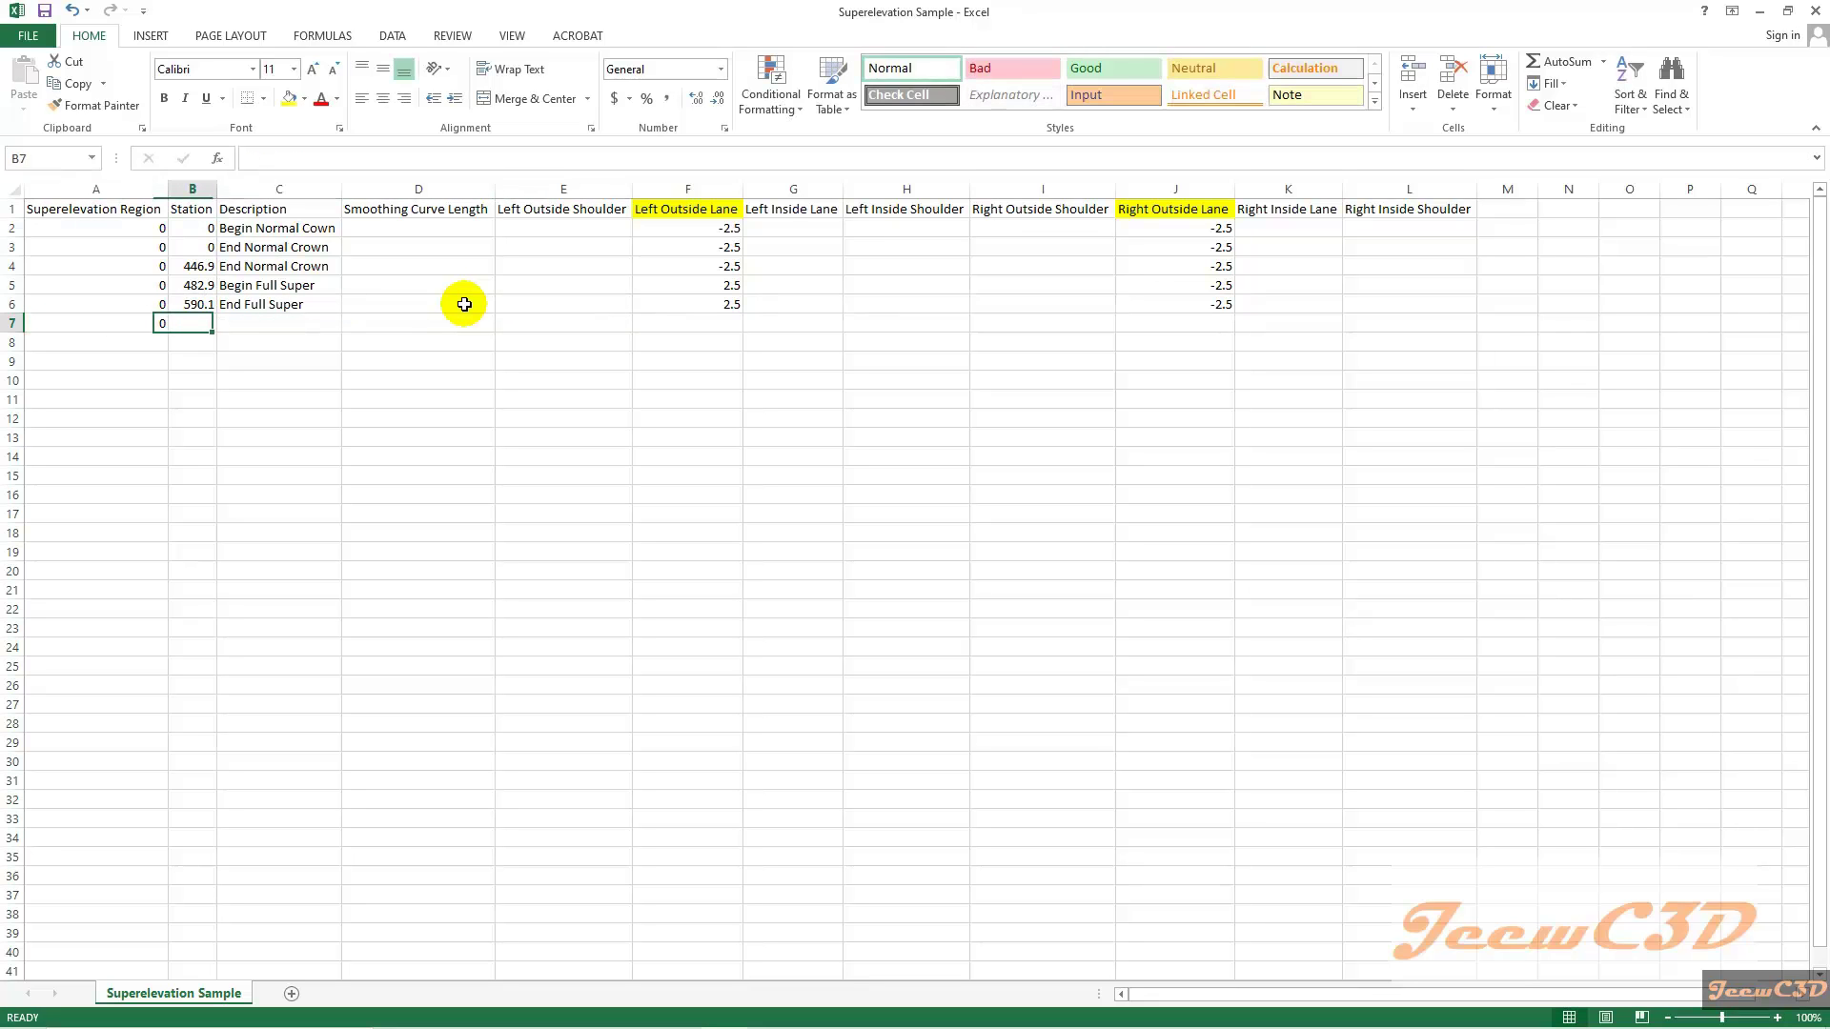
text(626.1)
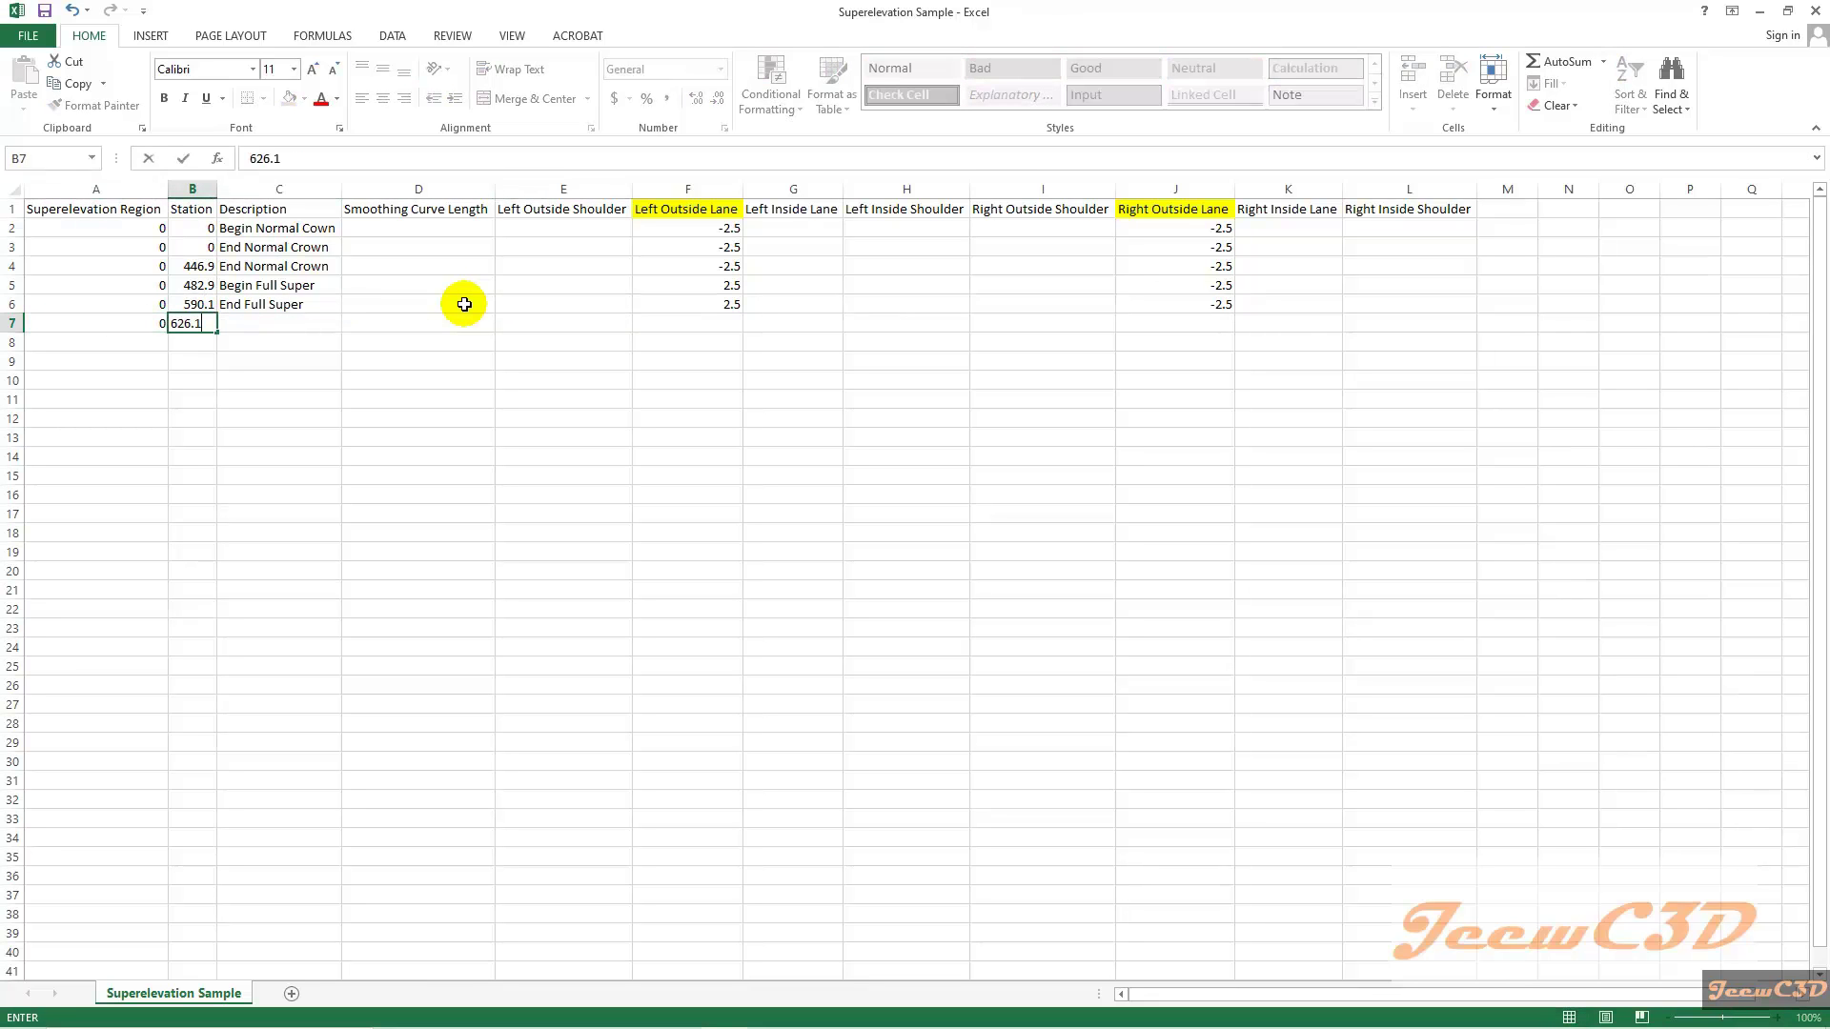
key(Tab)
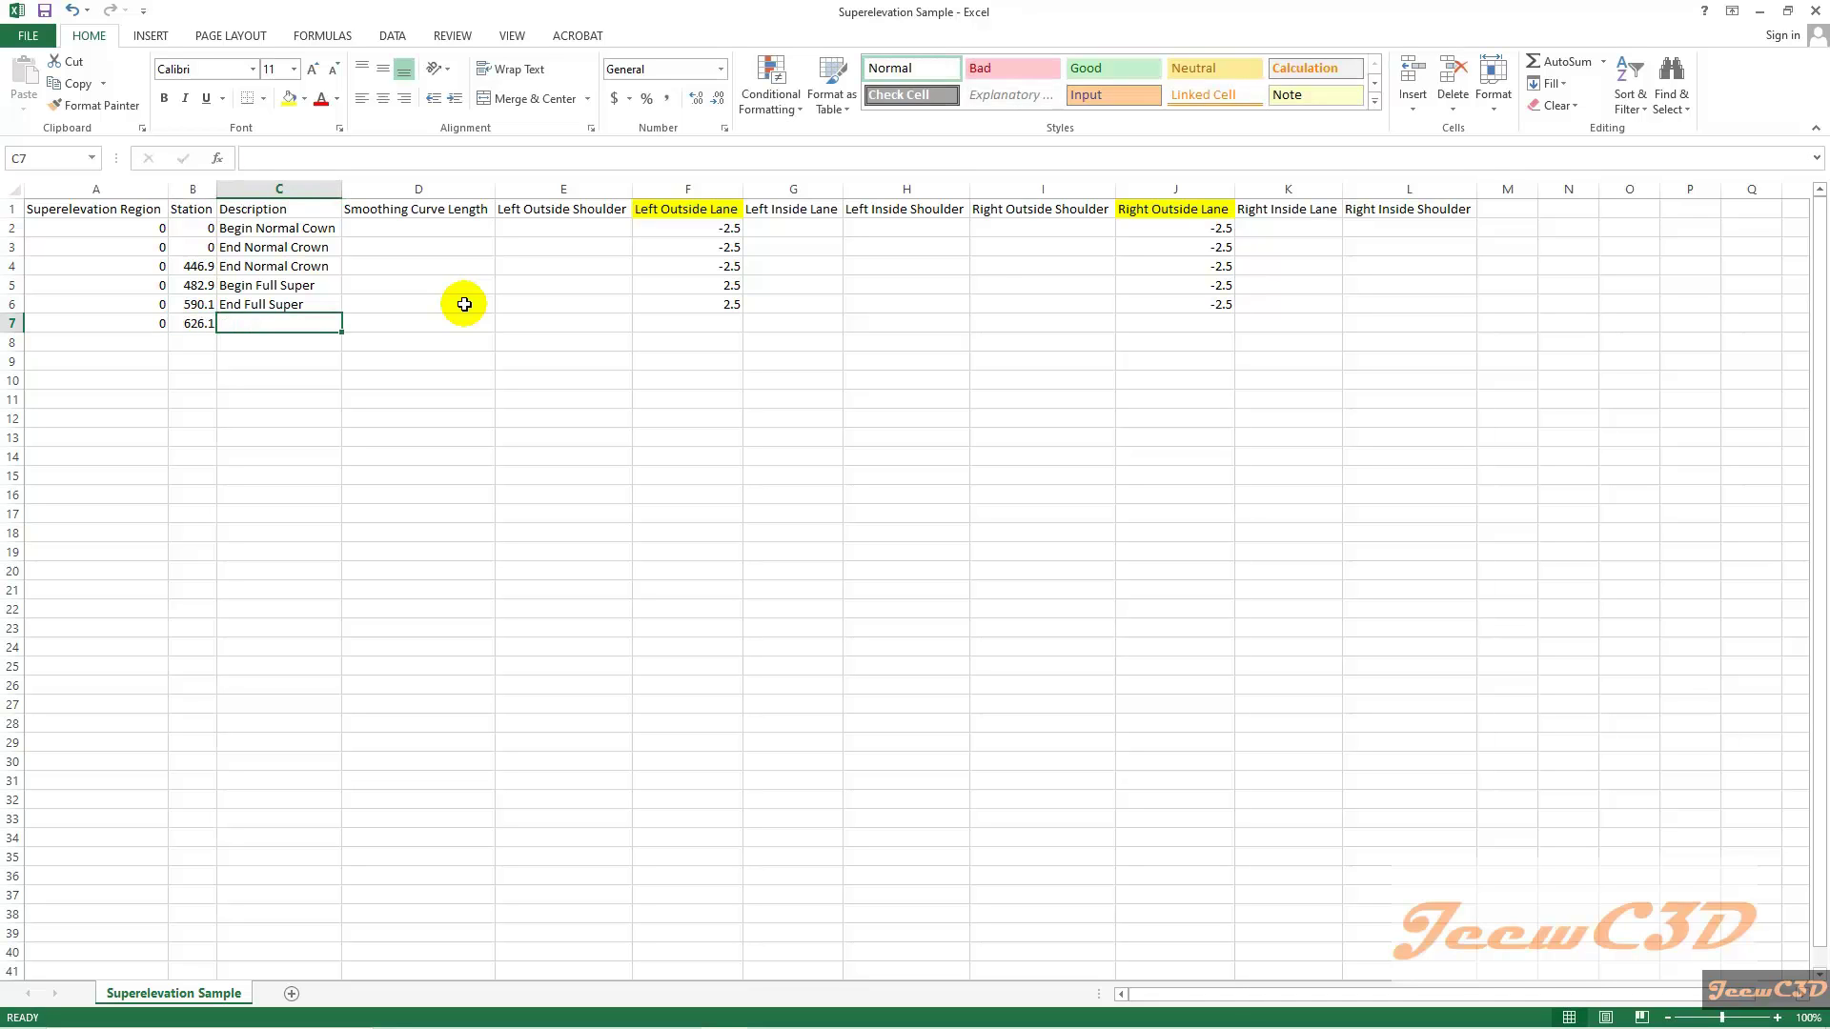
text(Begin N)
- Enter -2.5 for both the Left Outside Lane and the Right Outside Lane in row 7 and go to cell A8
key(Tab)
key(Tab)
key(Tab)
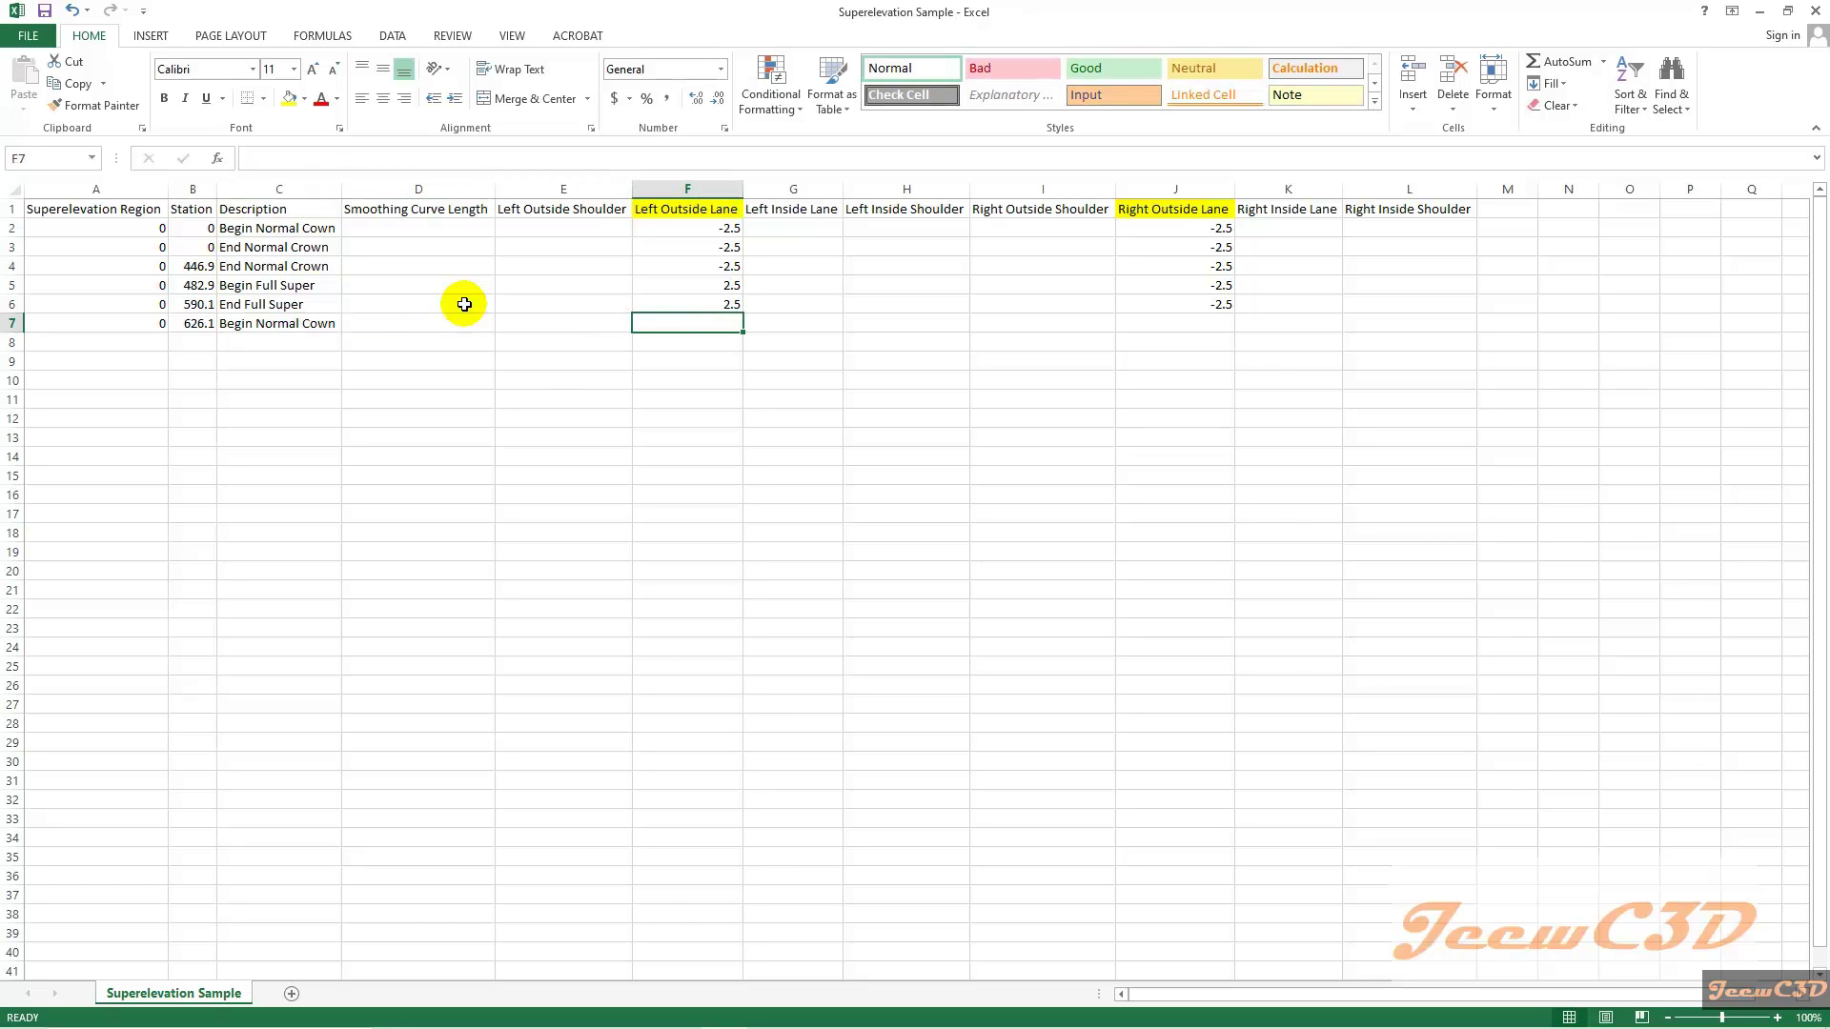
text(-2.5)
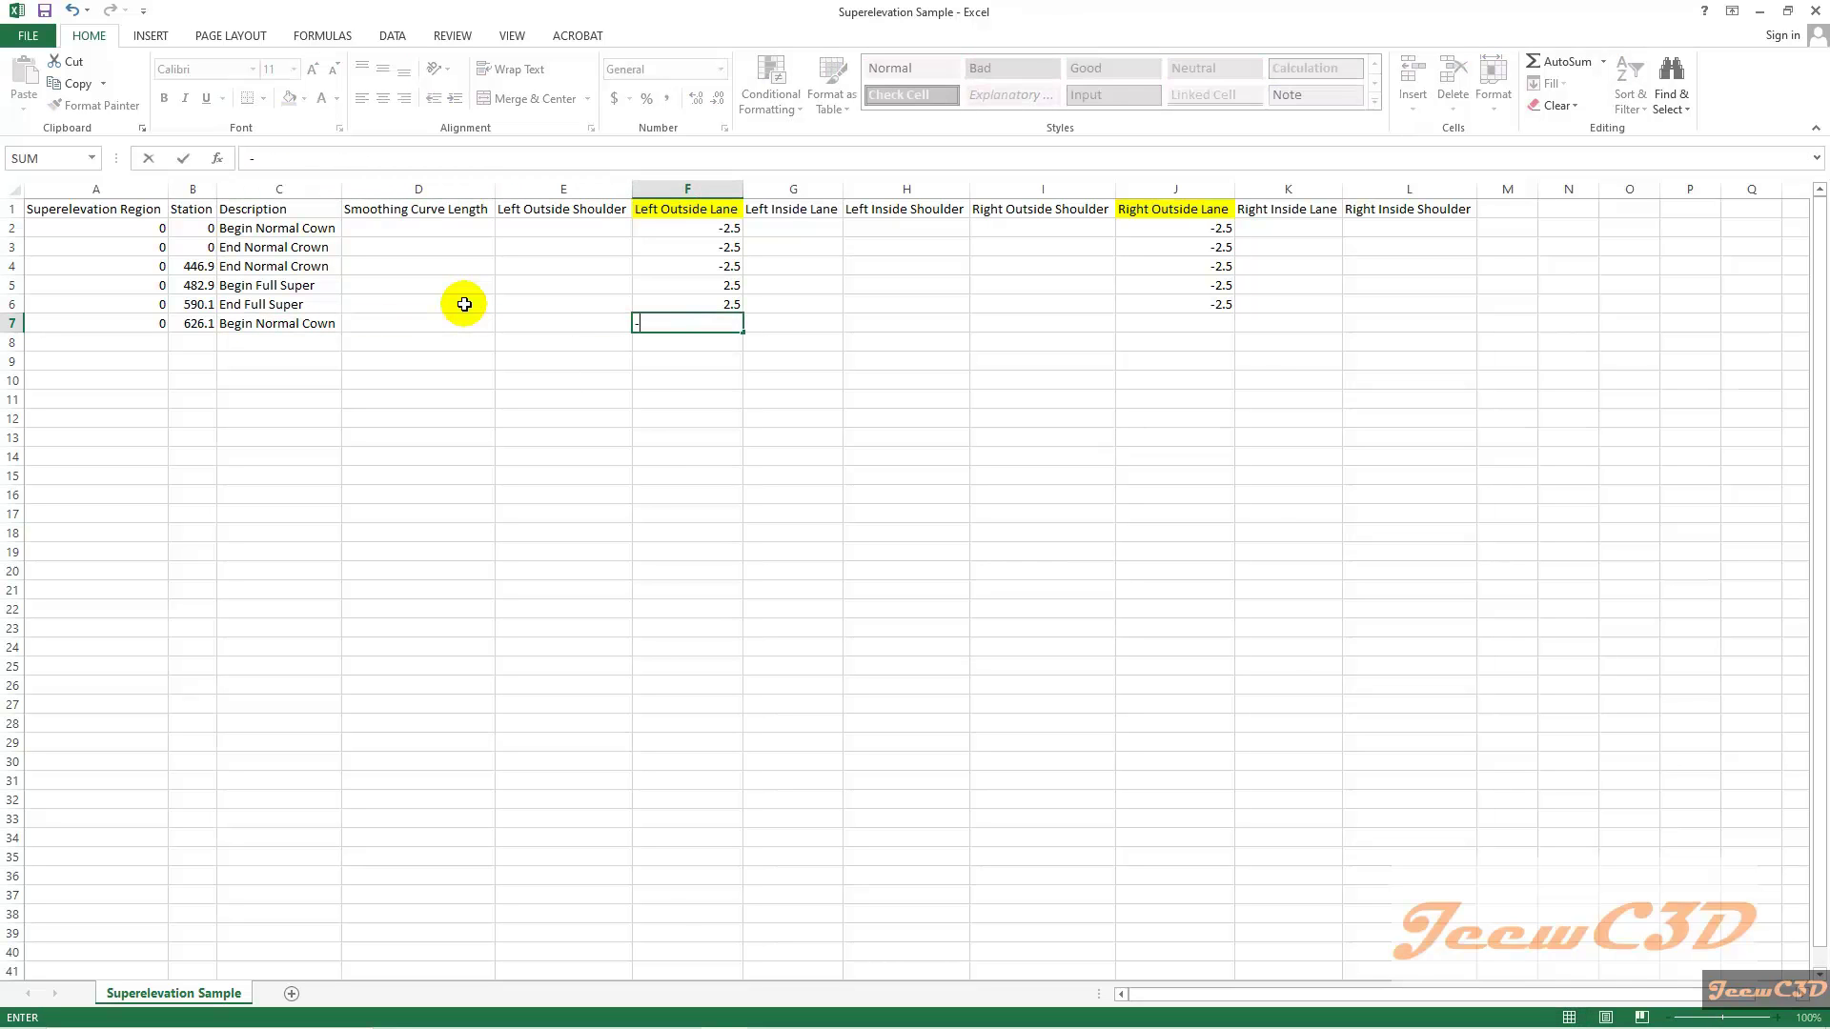
key(Tab)
key(Tab)
key(Tab)
key(Tab)
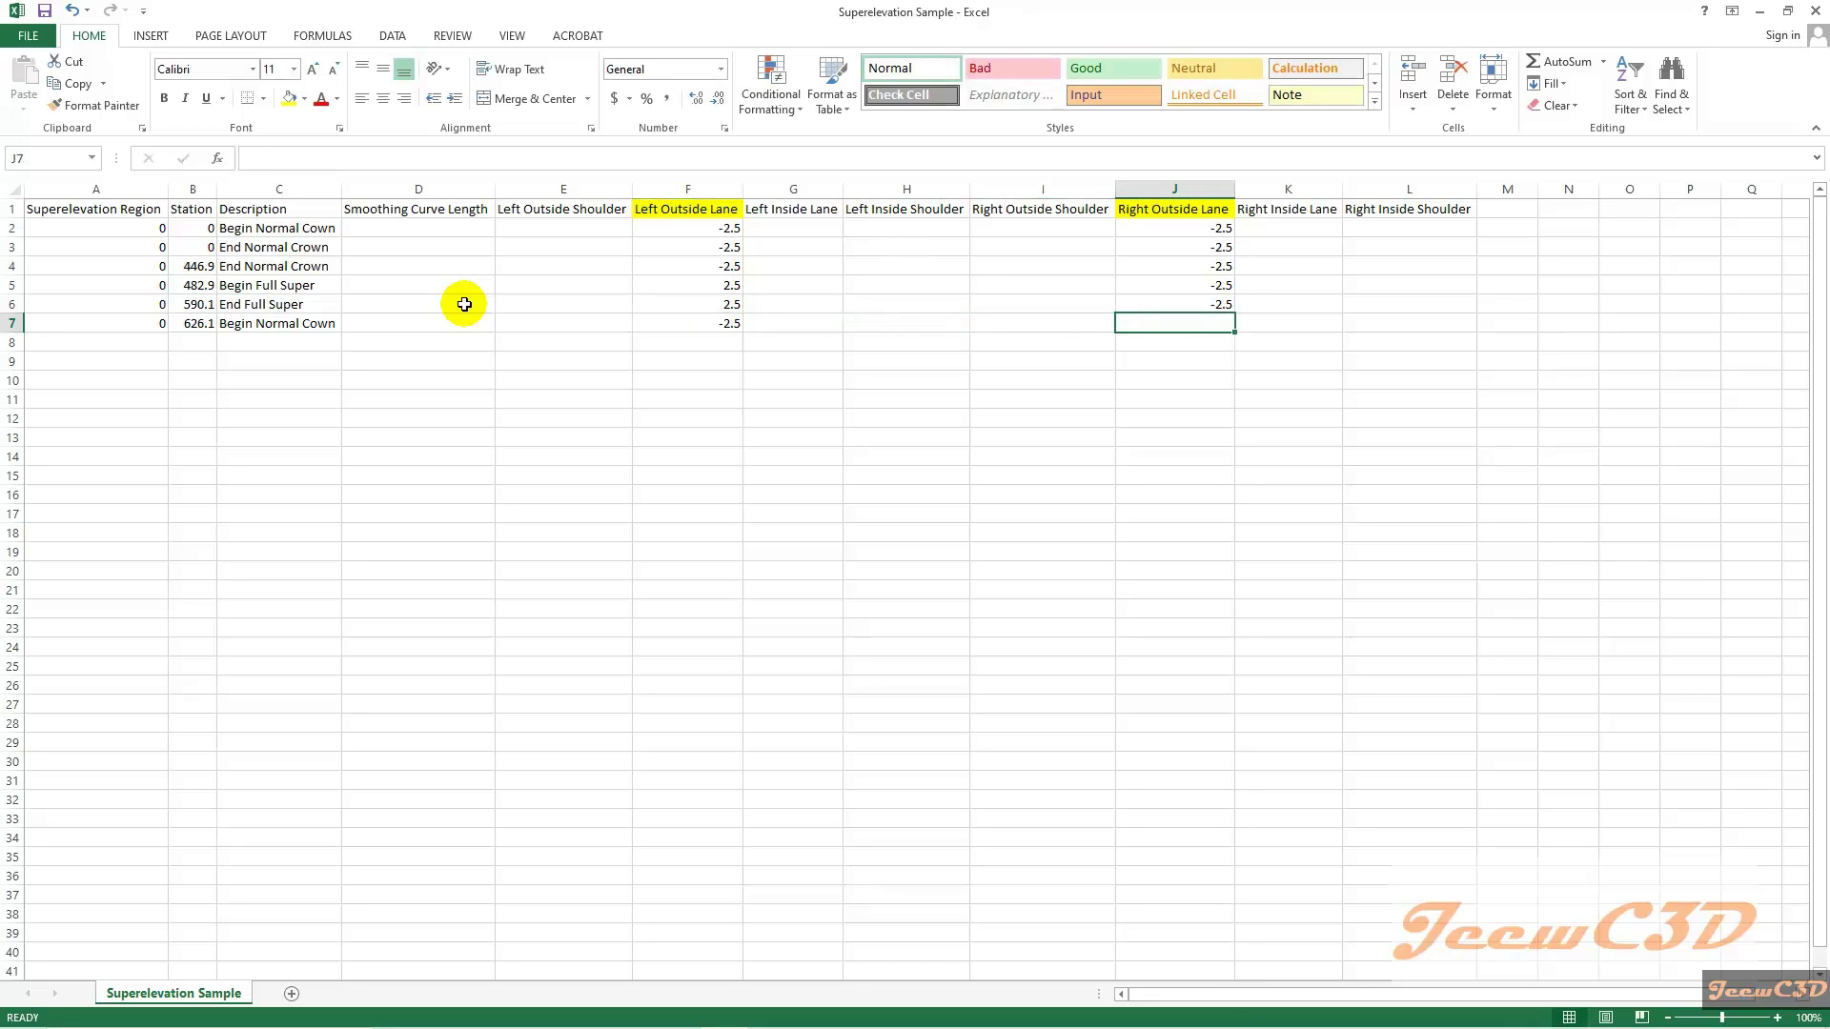
text(-2.5)
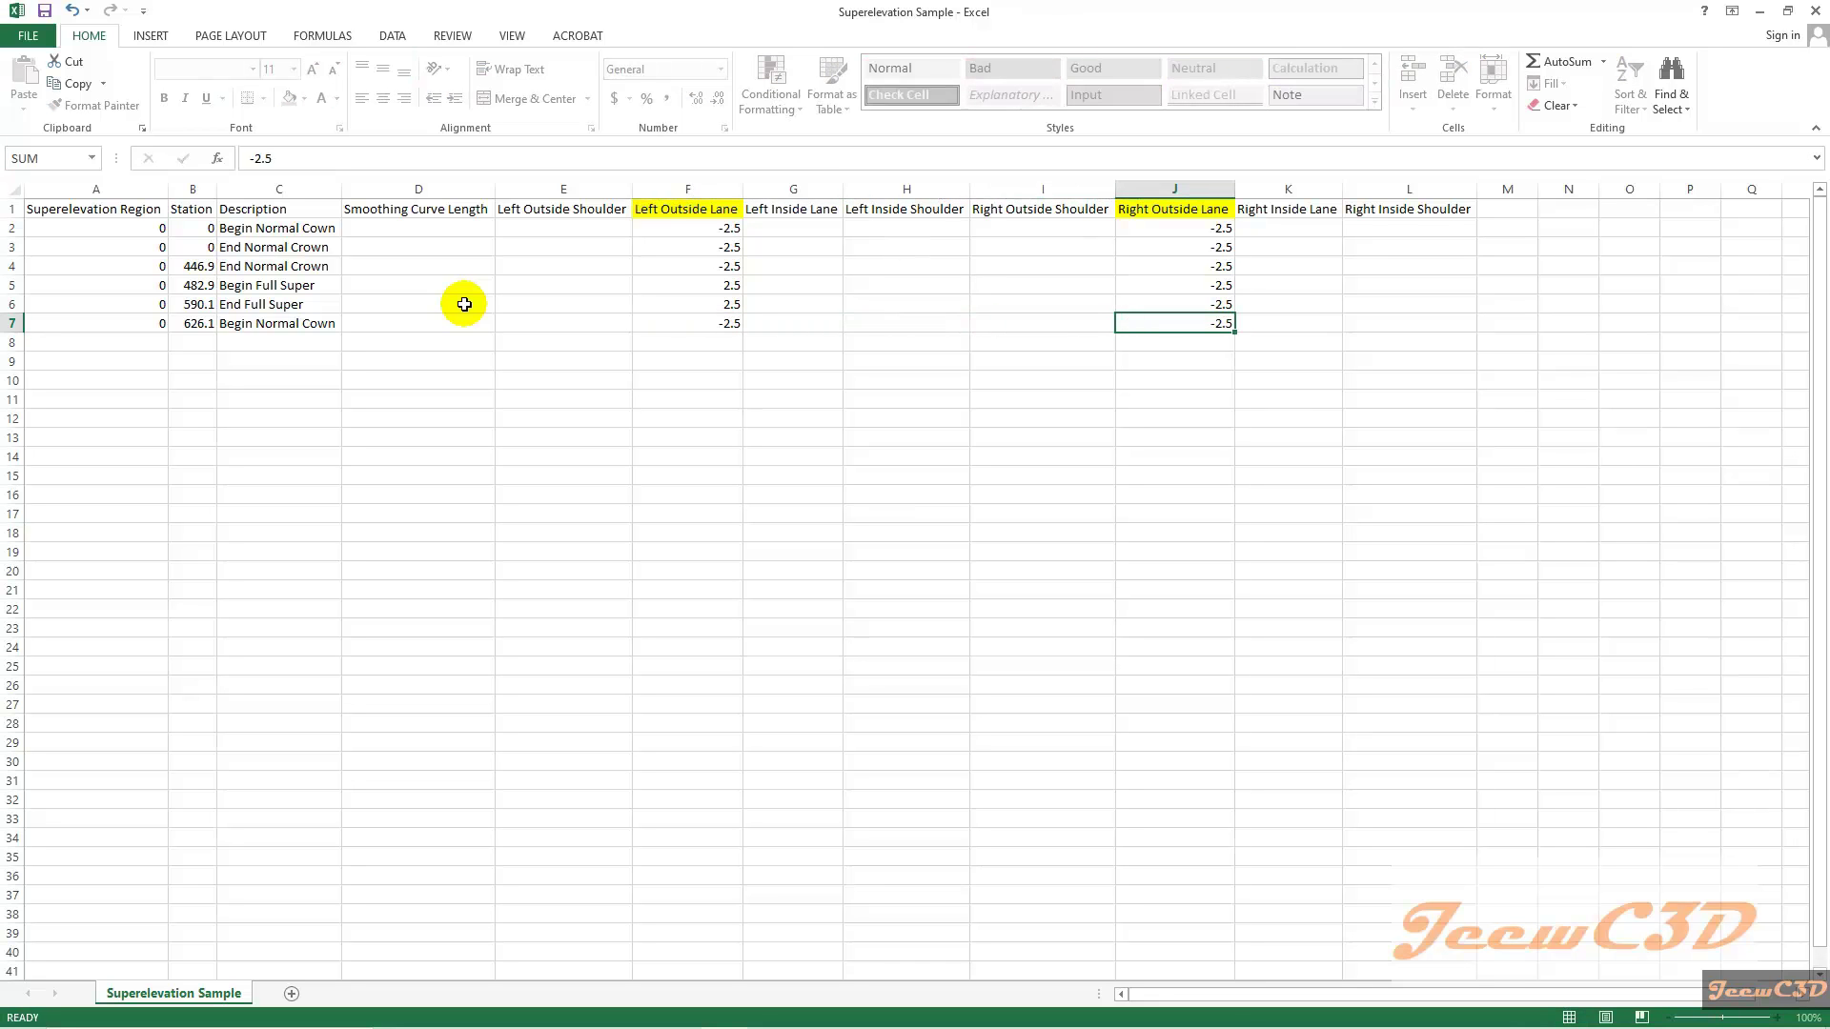
key(Return)
key(Left)
key(Left)
key(Left)
key(Left)
key(Left)
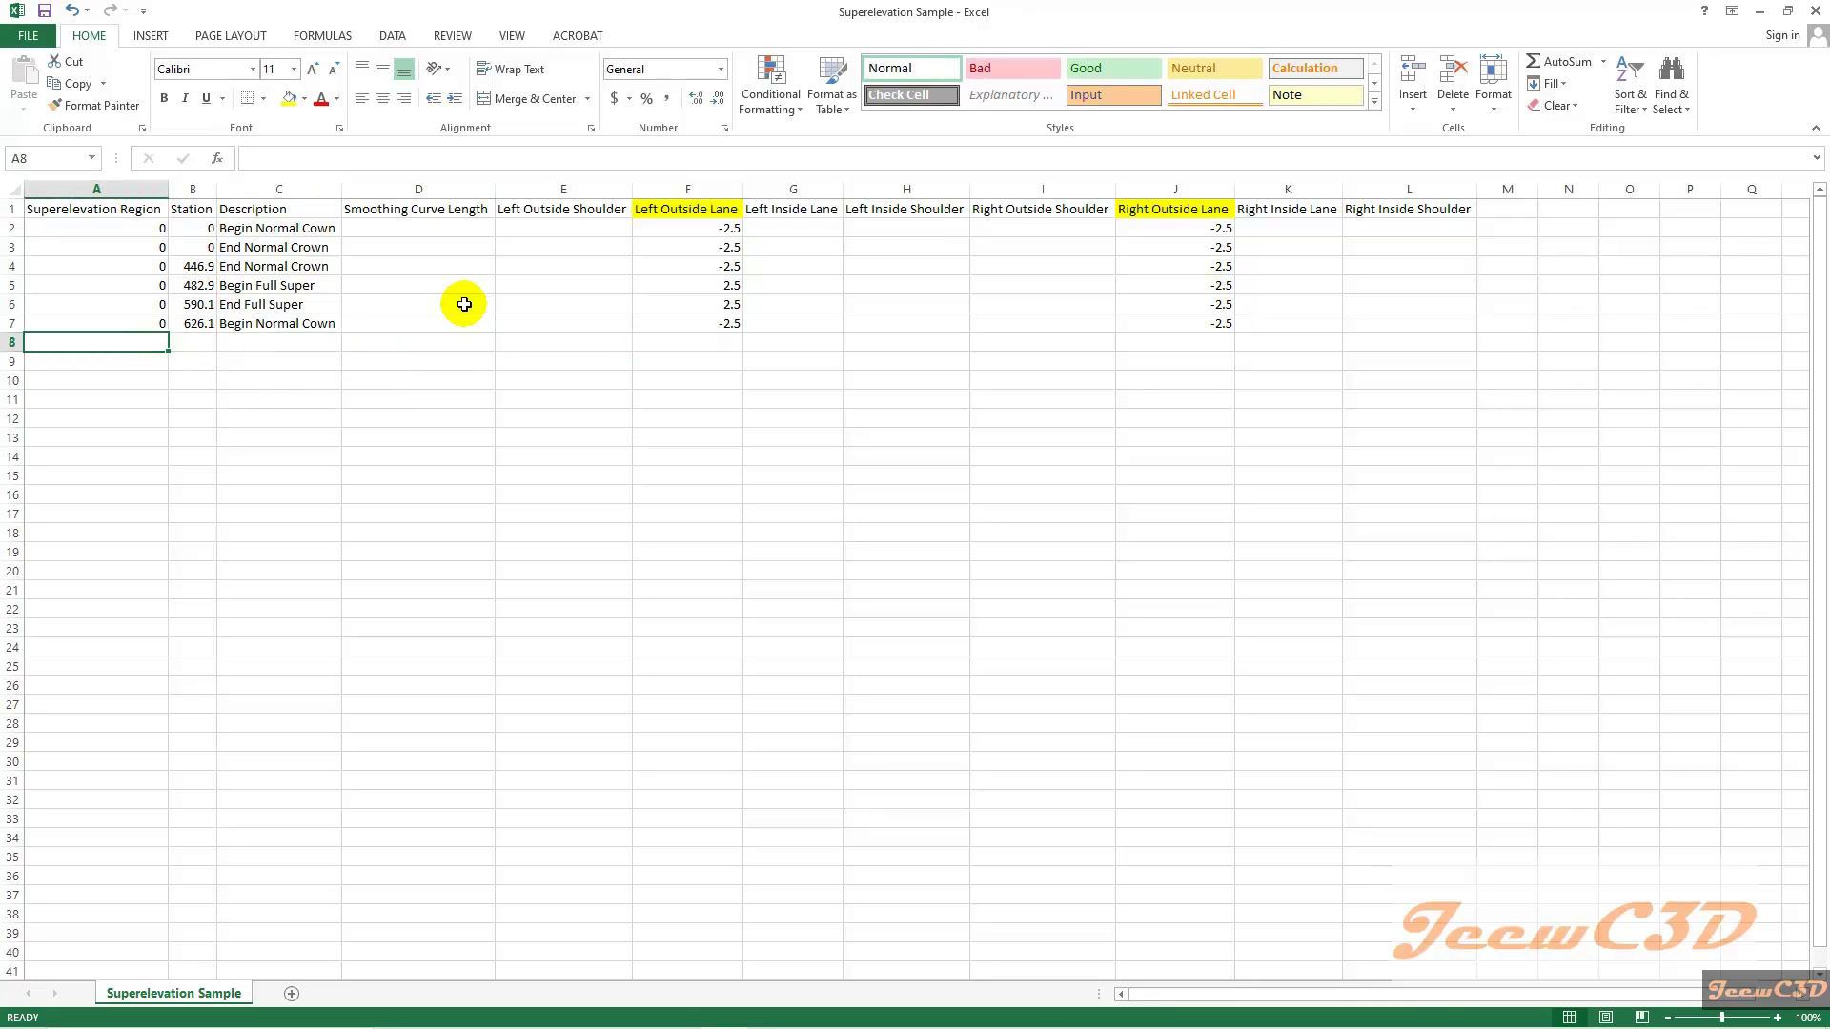
- Switch to the Add Superelevation drawing in AutoCAD Civil 3D and examine the station and crossfall labels of the transition into the R=300.00 curve
key(alt+Tab)
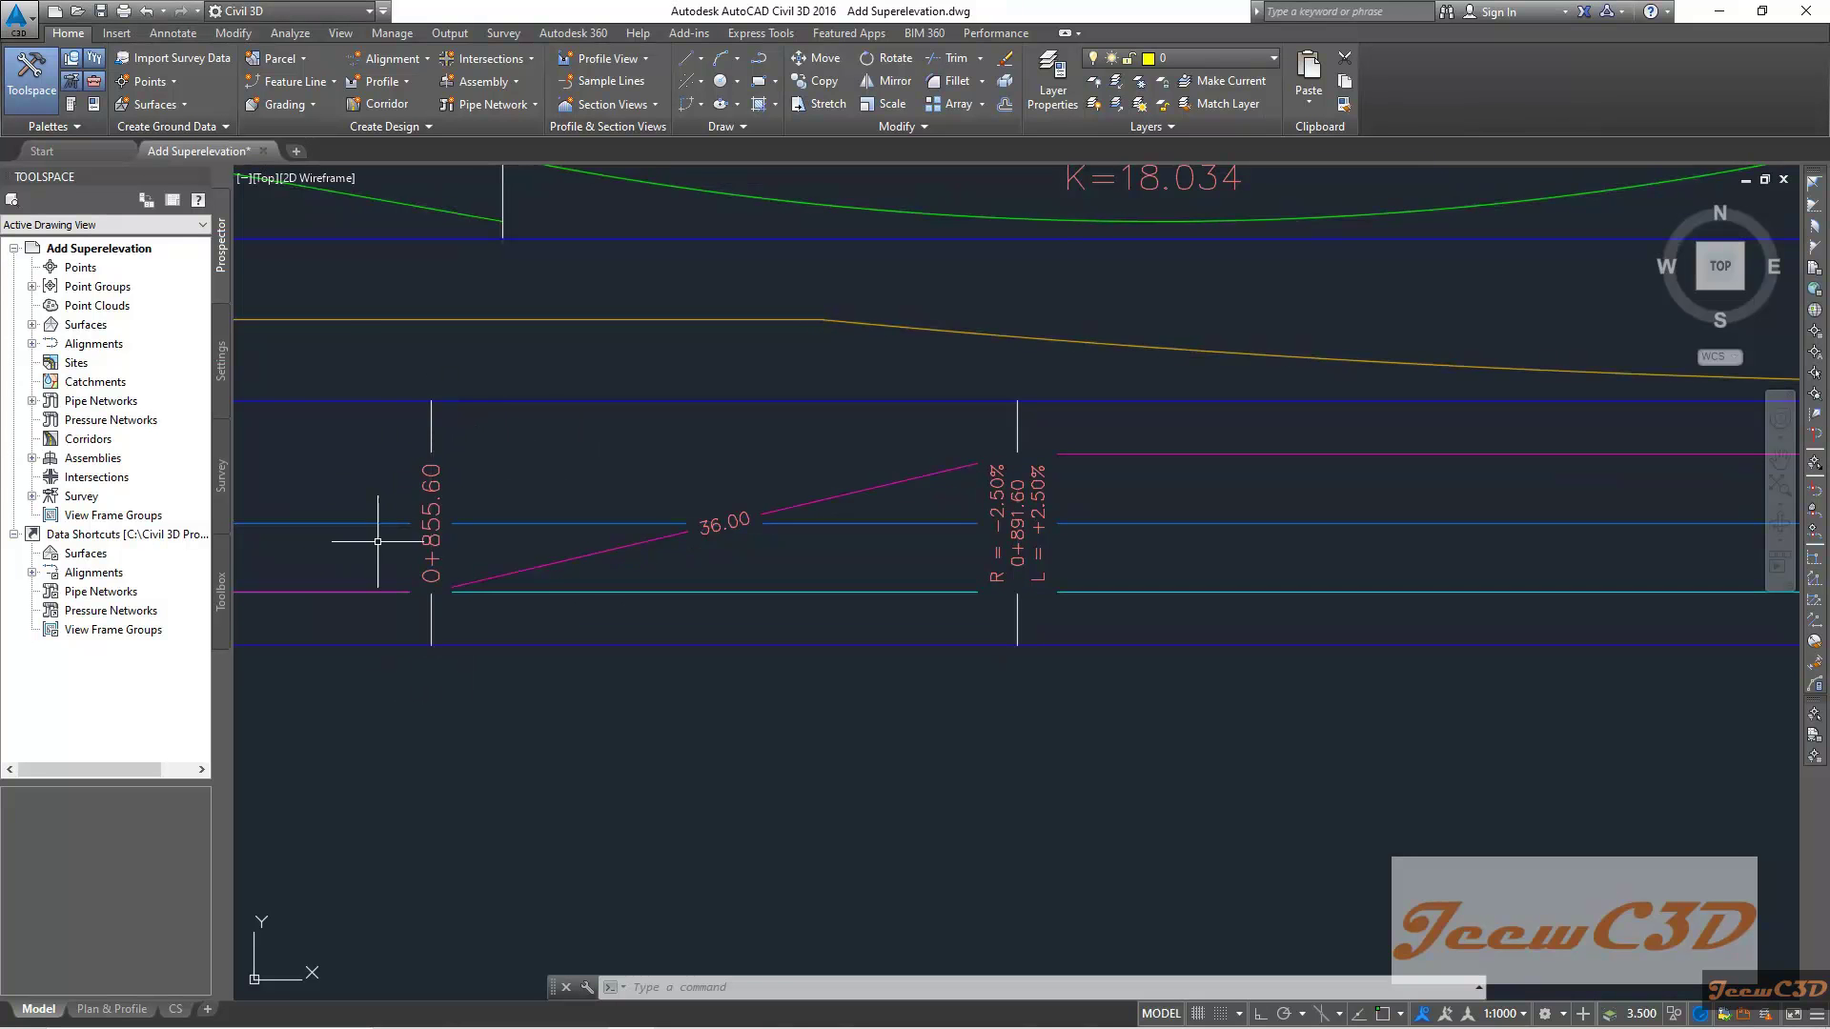
mouse_move(498, 479)
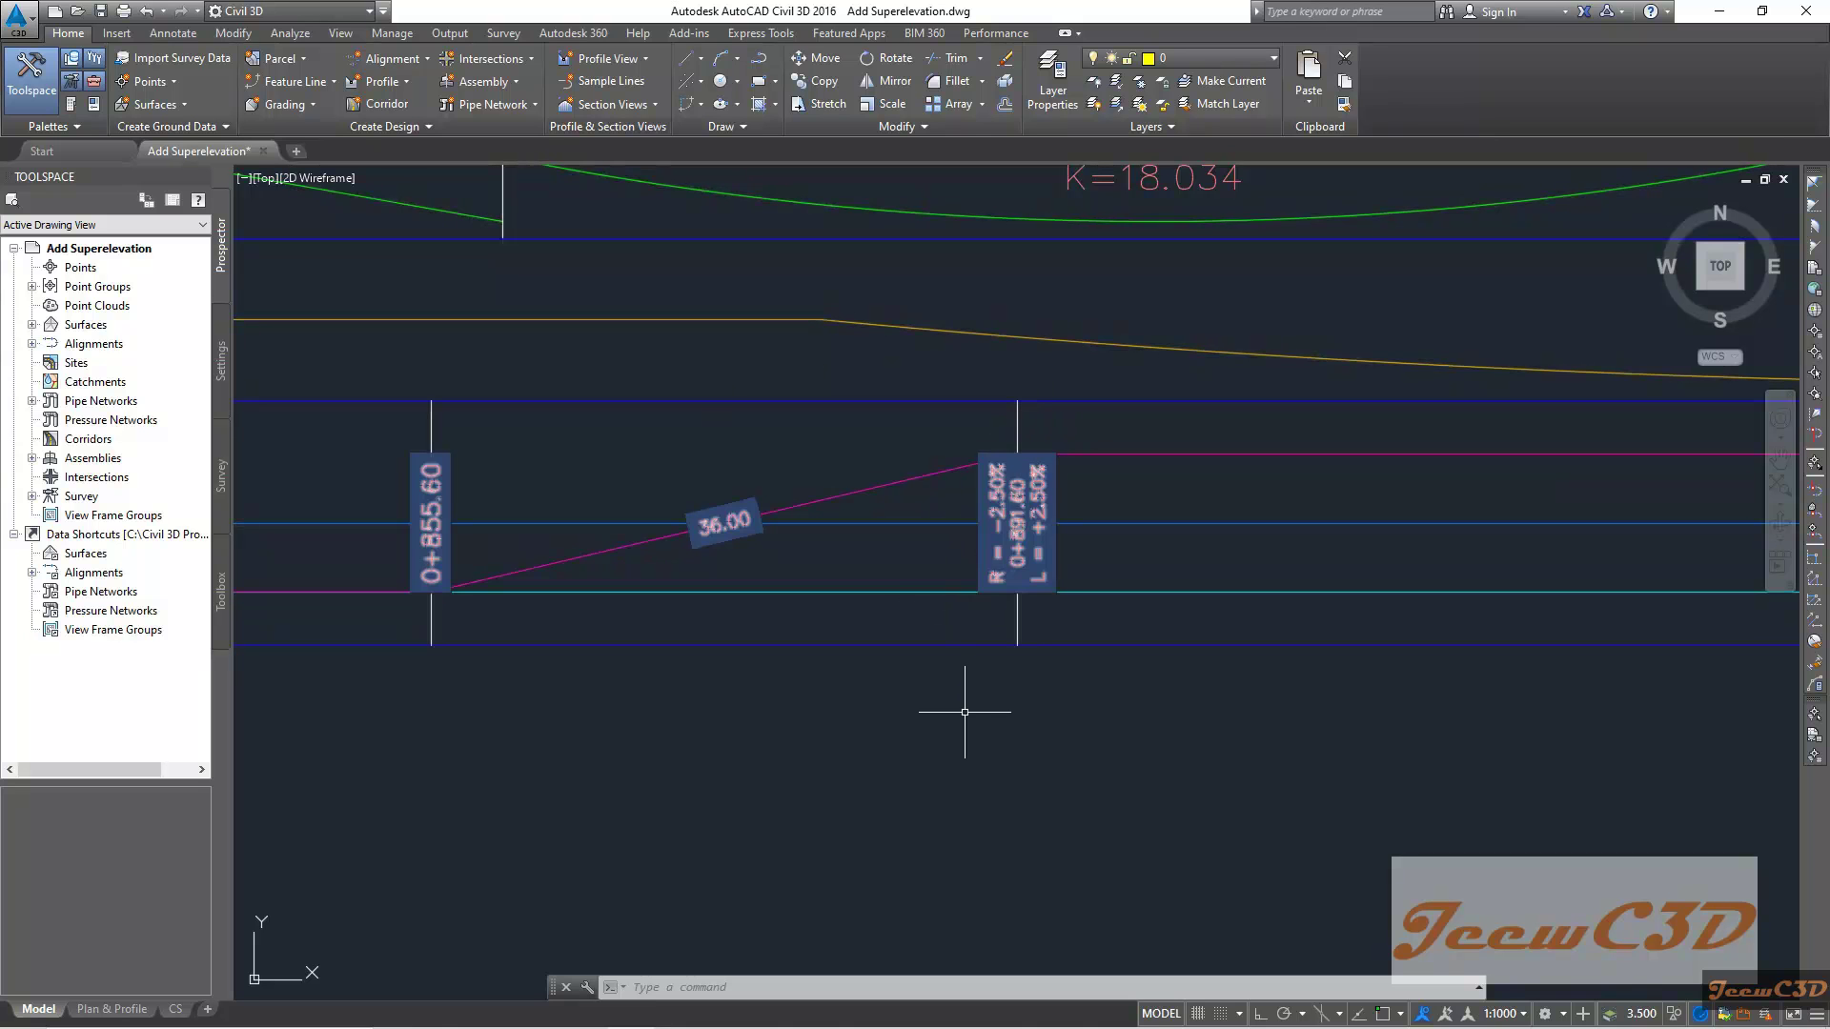
mouse_move(966, 690)
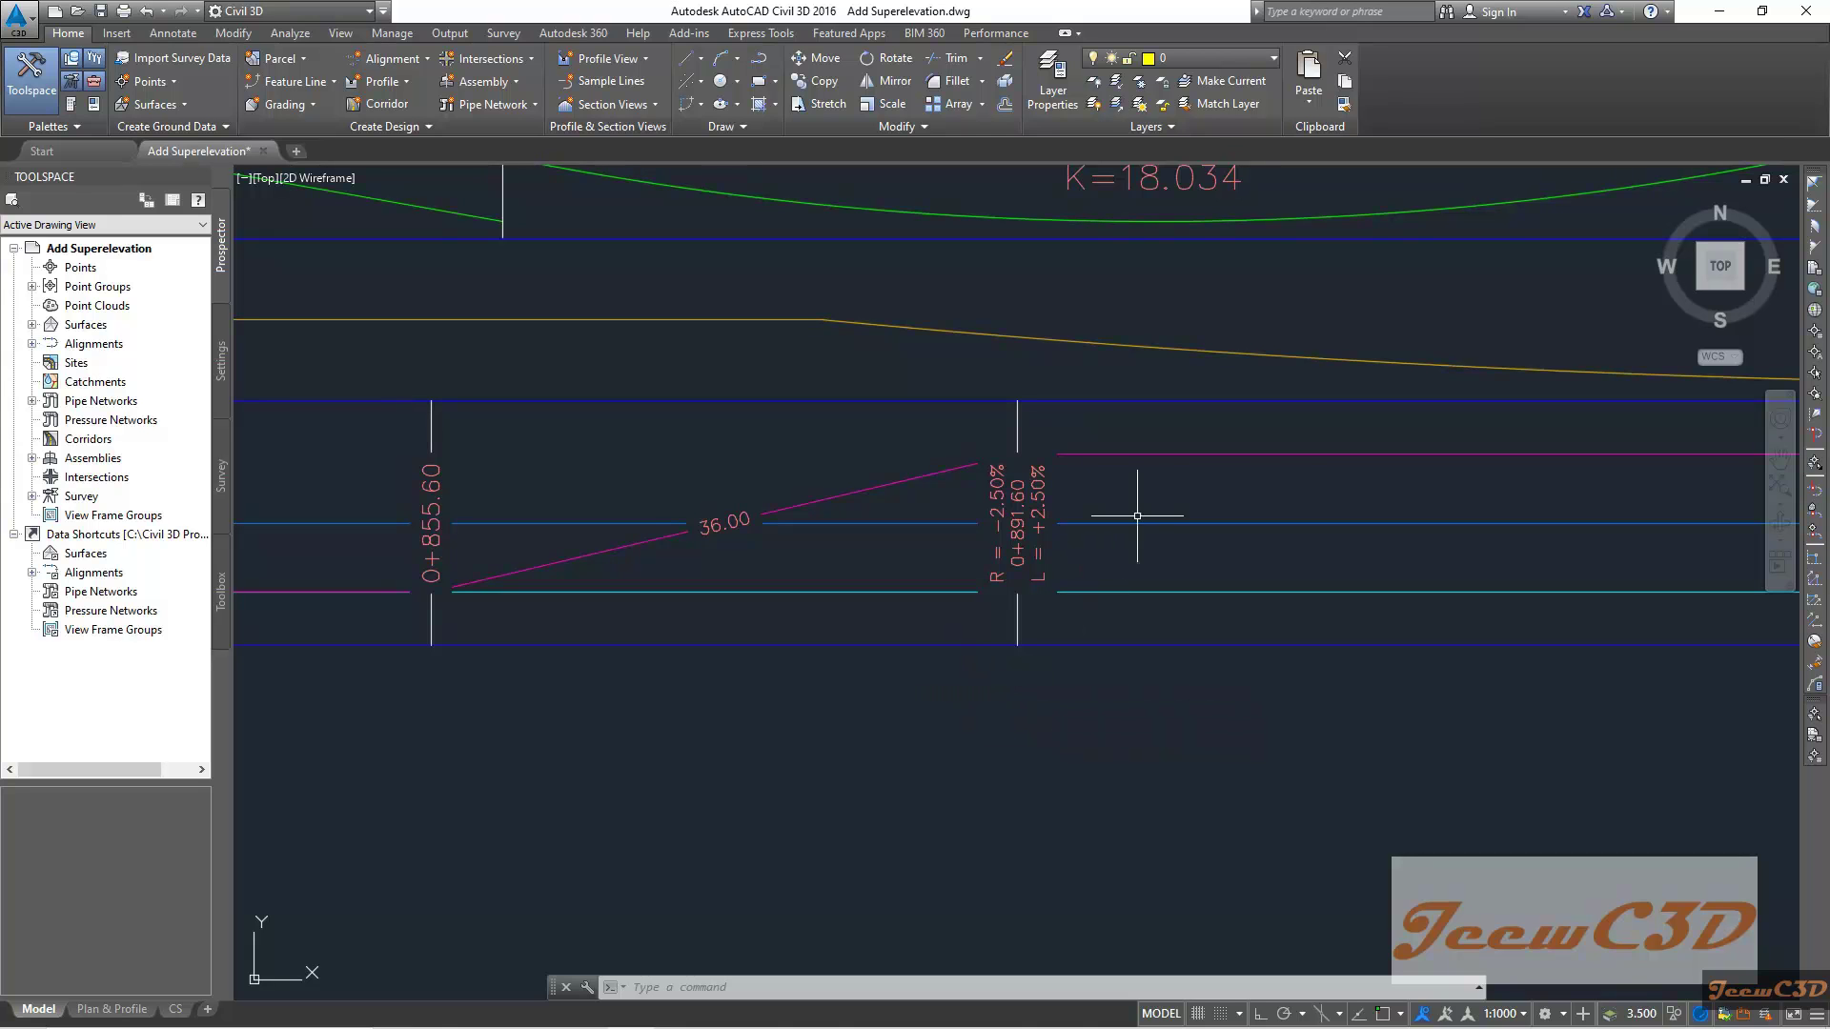
scroll(1147, 512, down, 3)
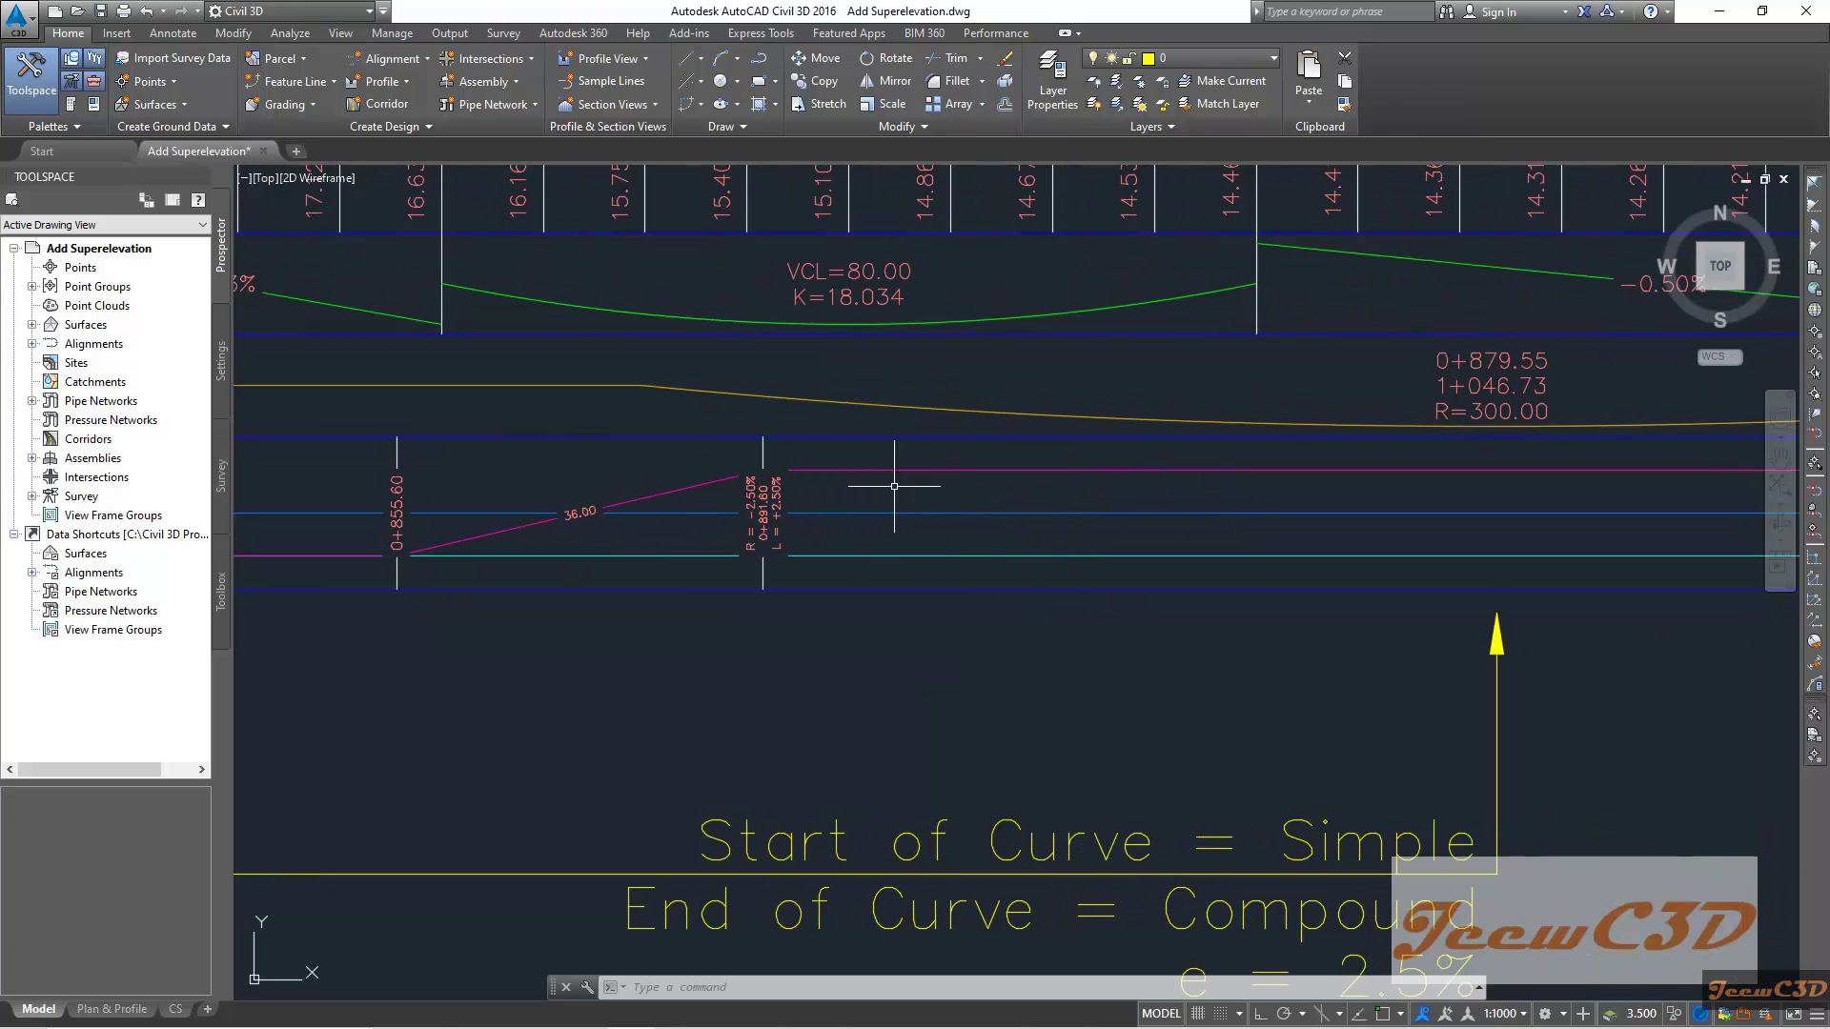
drag(861, 493, 1064, 447)
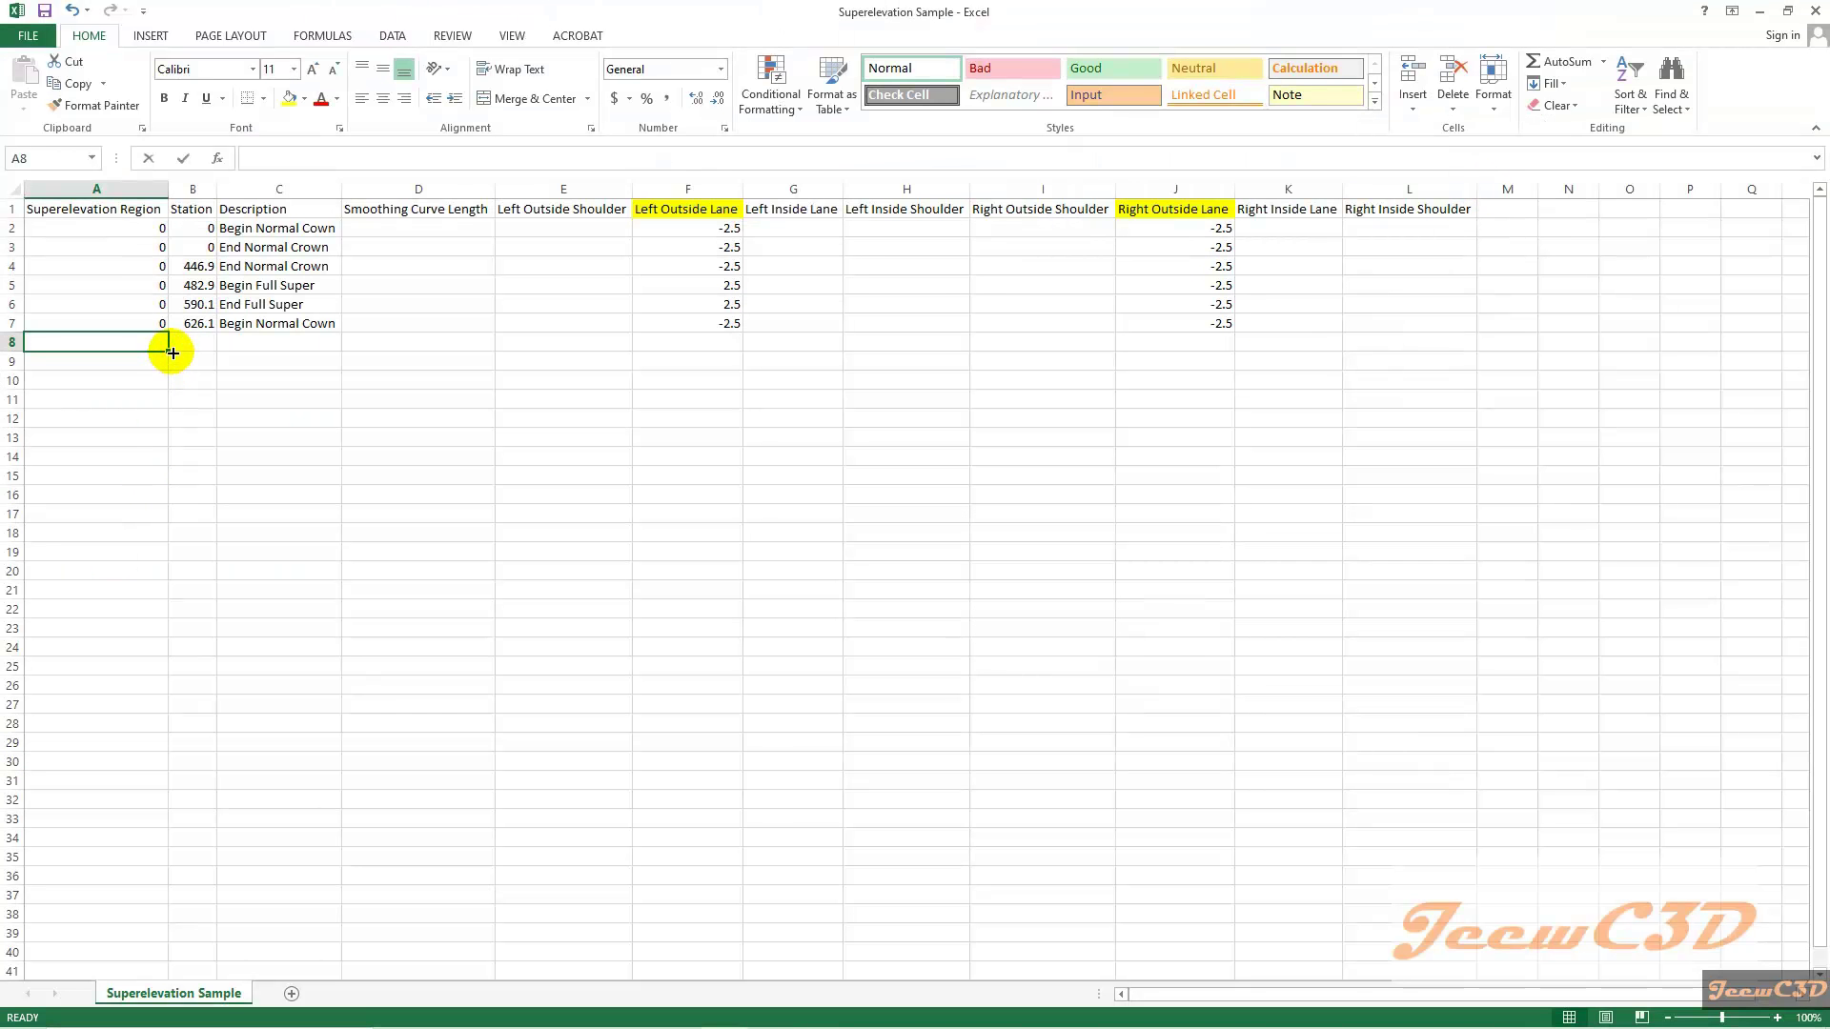
- Fill in row 8 of the Excel sheet with superelevation region 0, station 855.1 and the description "End Normal Crown"
text(0)
key(Tab)
text(855.)
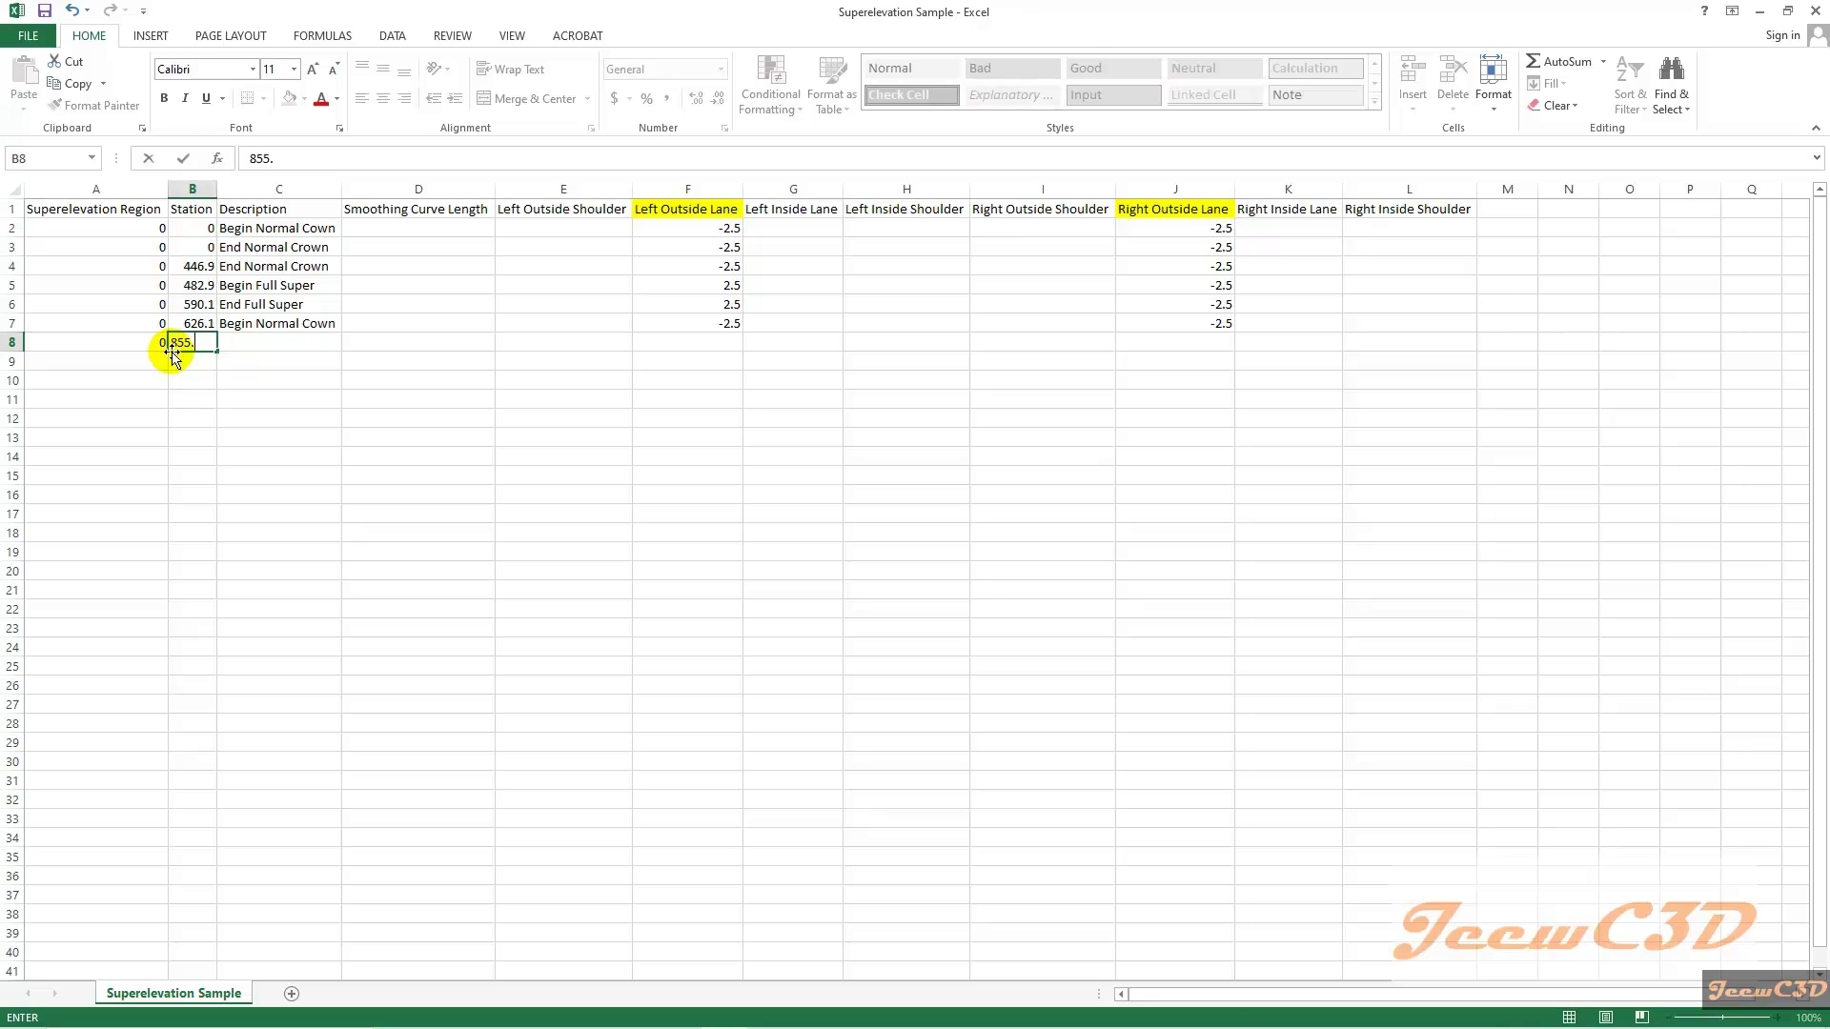
key(Tab)
text(End F)
key(BackSpace)
text(Normal Crown)
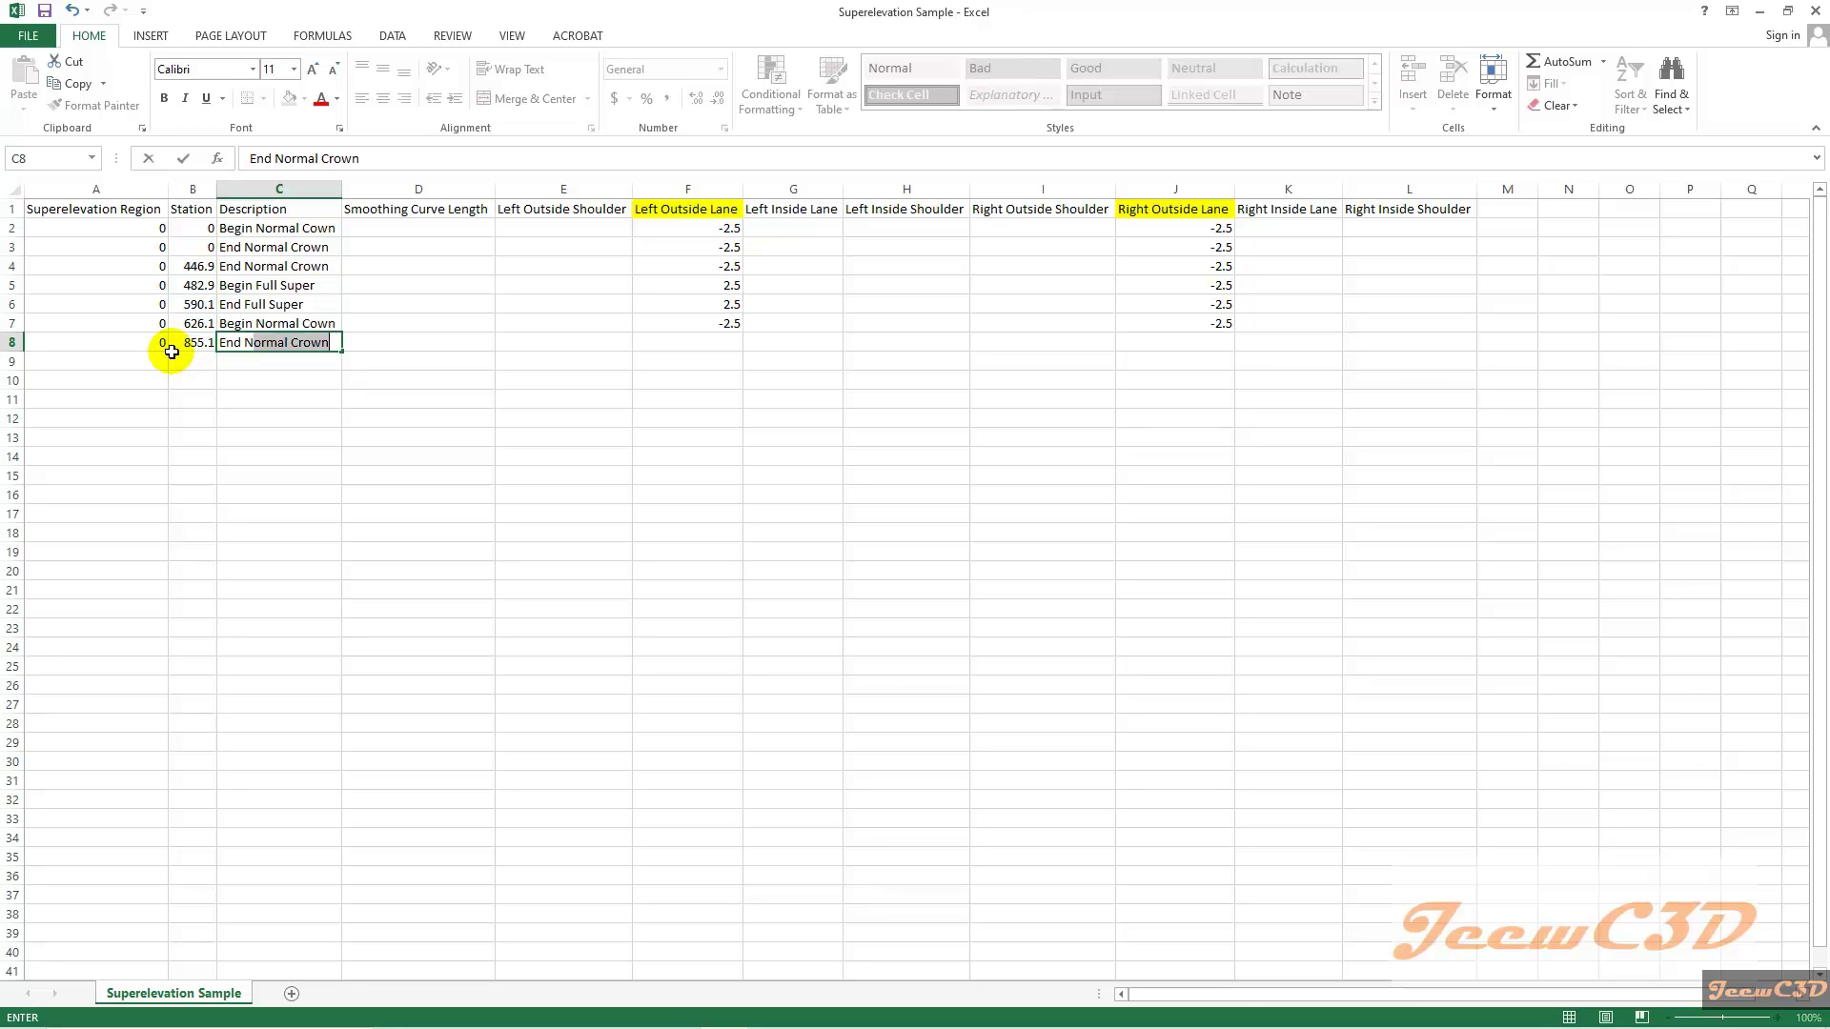
- Enter -2.5 for both the Left Outside Lane and the Right Outside Lane in row 8 and go to cell B9
key(Tab)
key(Tab)
key(Tab)
key(Tab)
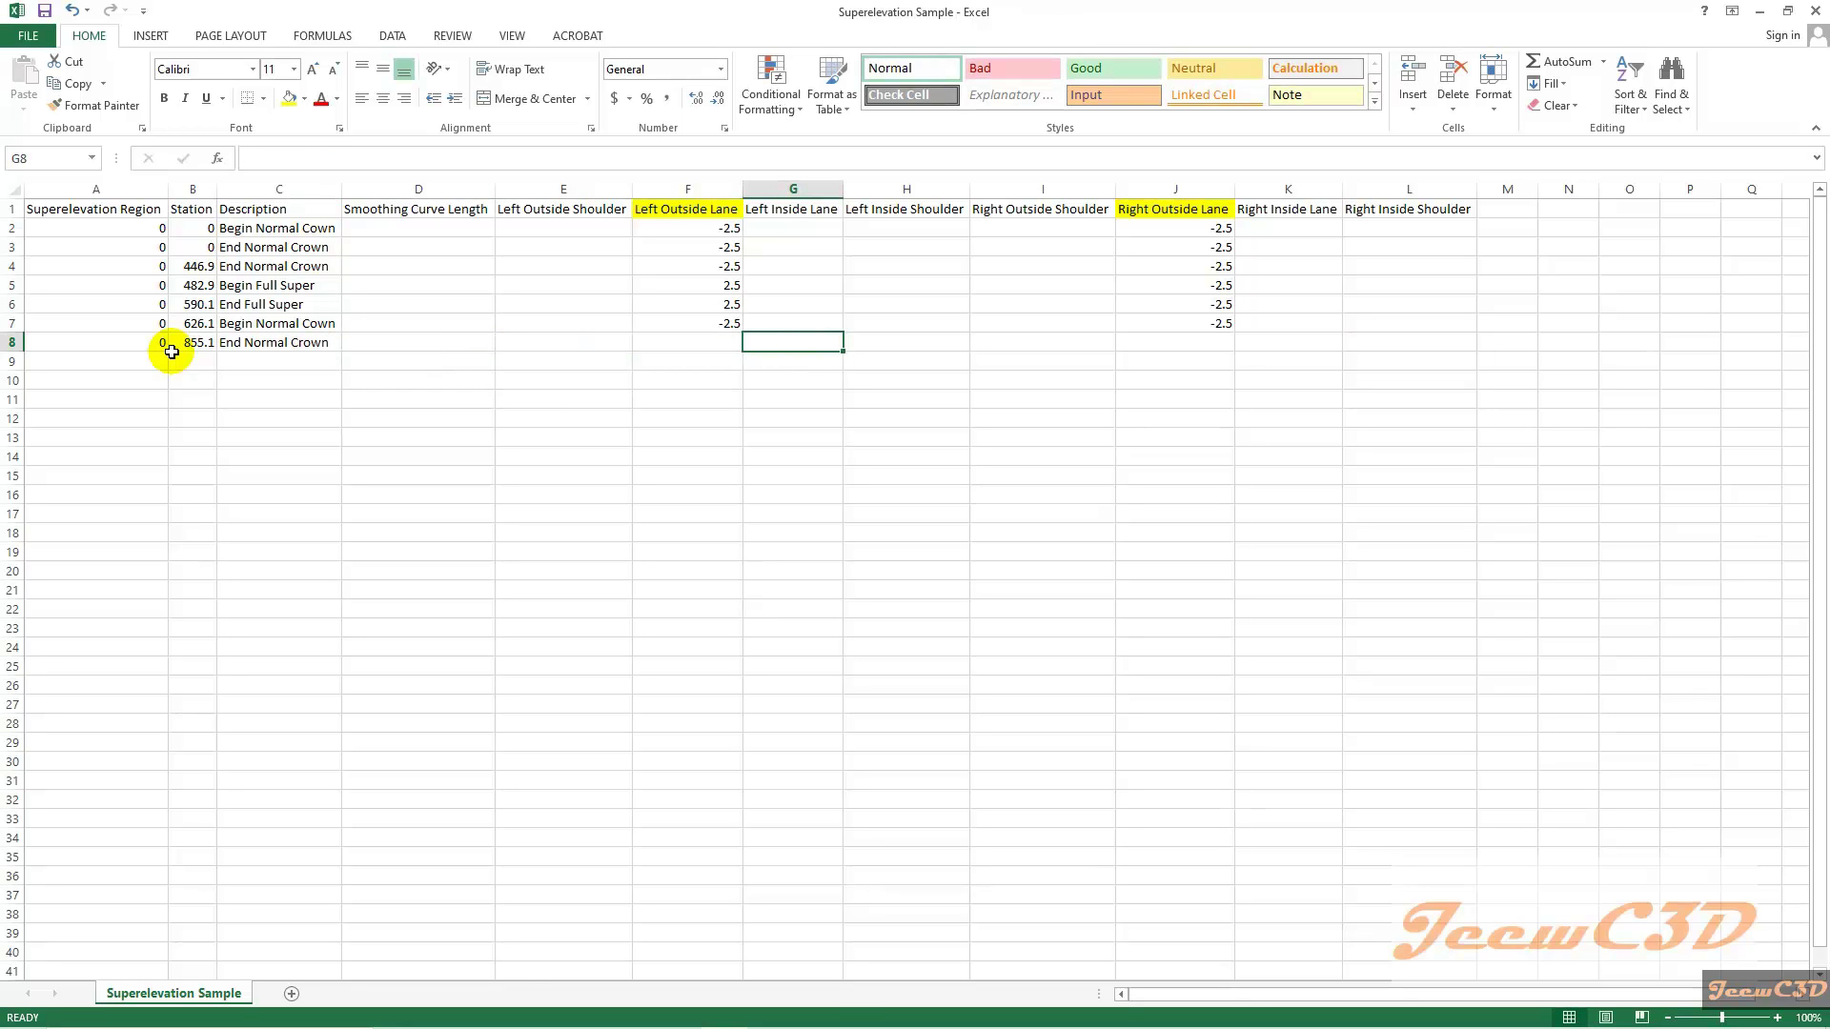
key(shift+Tab)
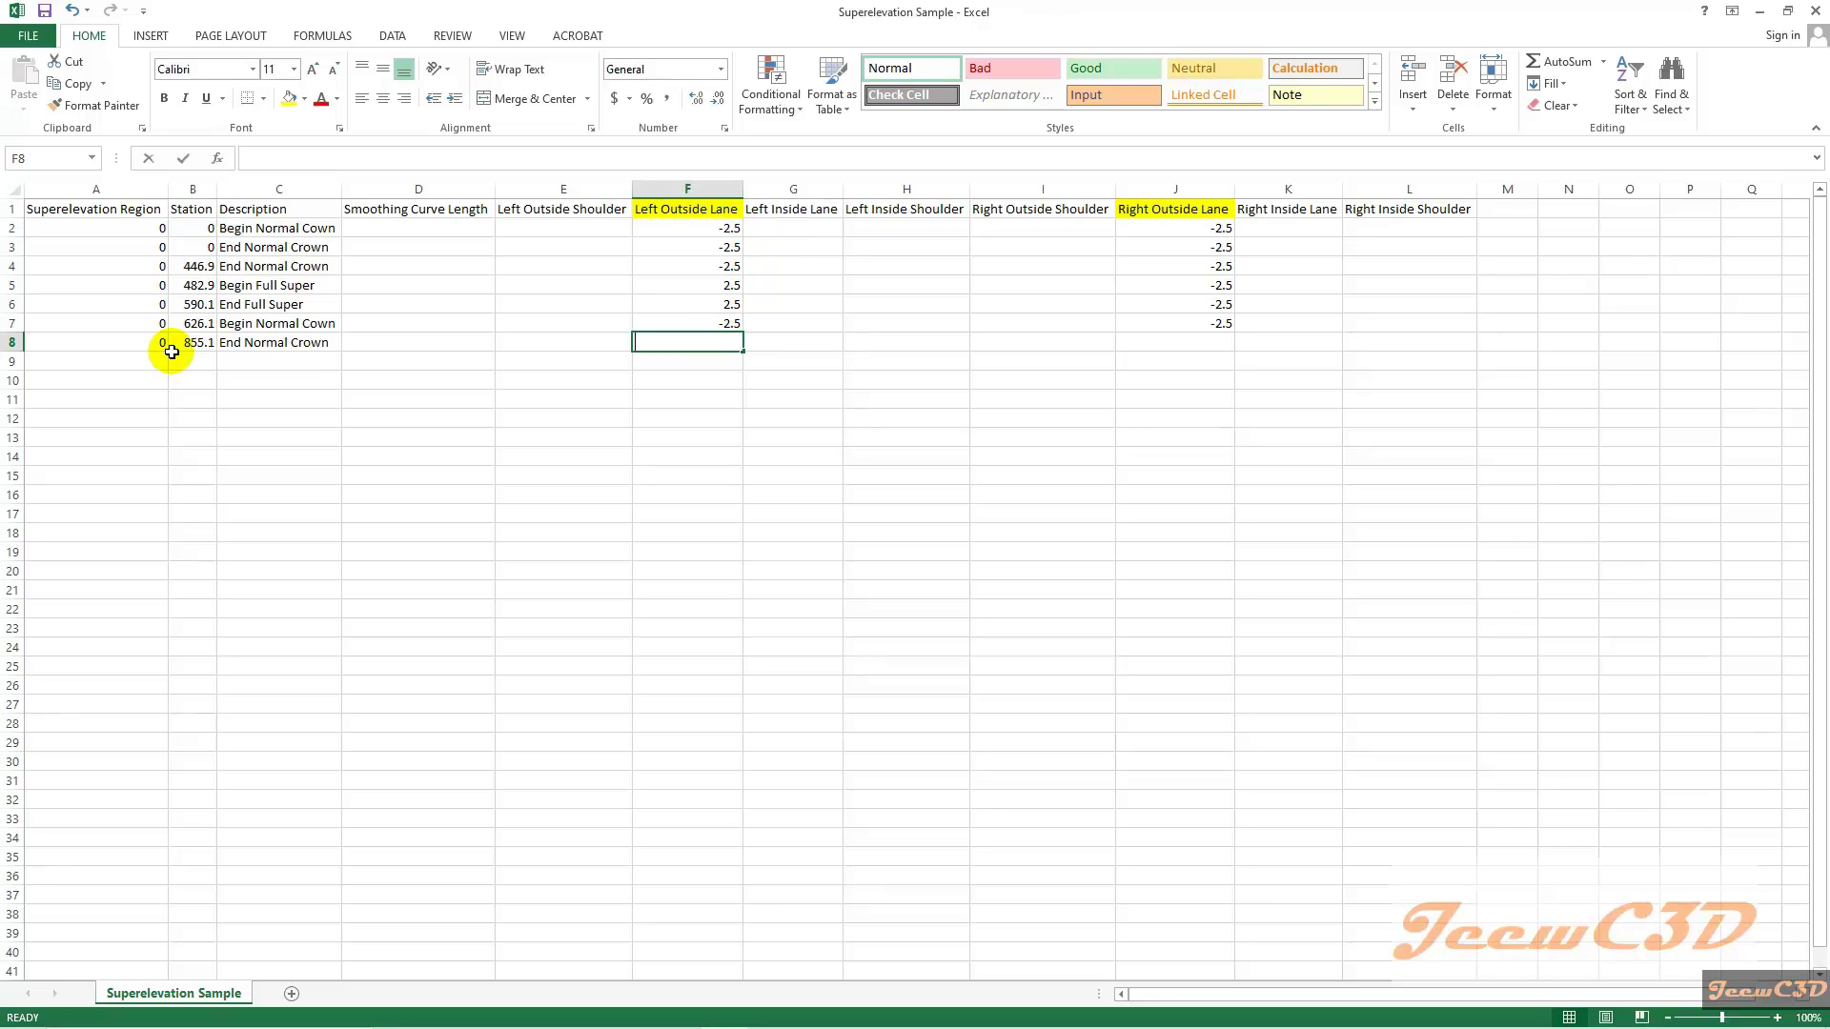
text(-2.5)
key(Tab)
key(Tab)
key(Tab)
key(Tab)
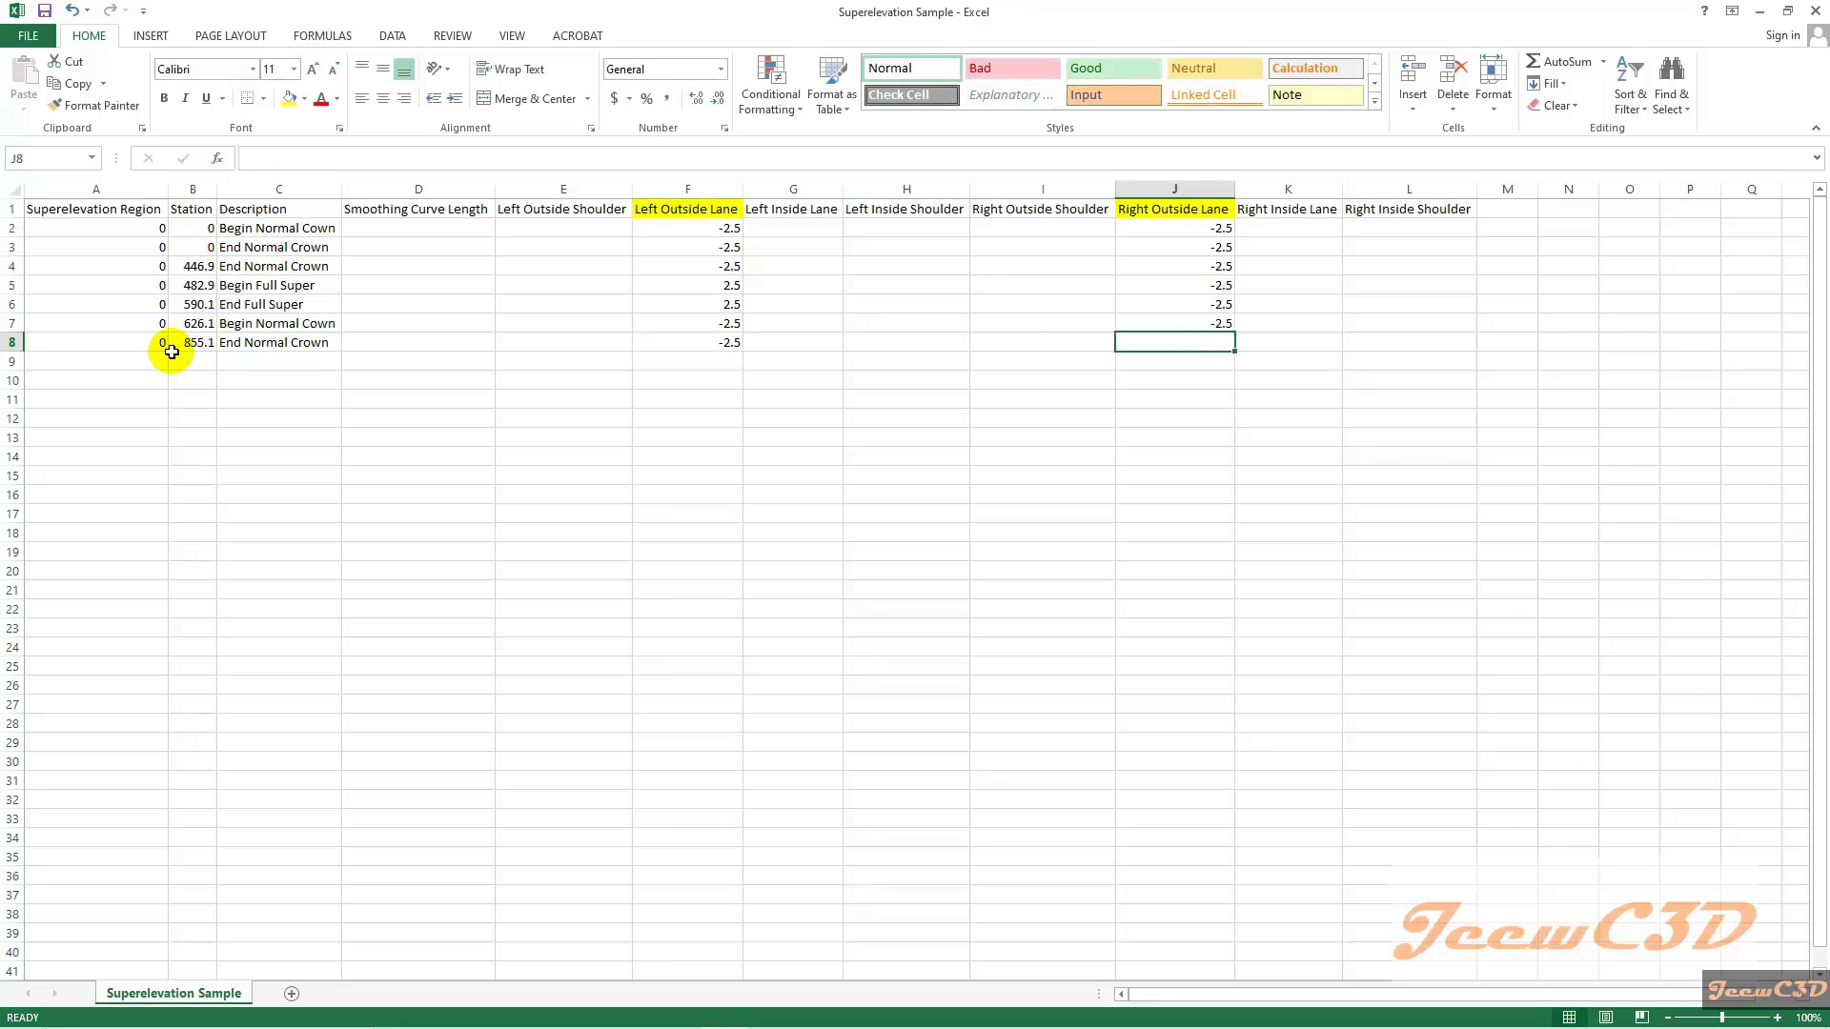
text(-2.5)
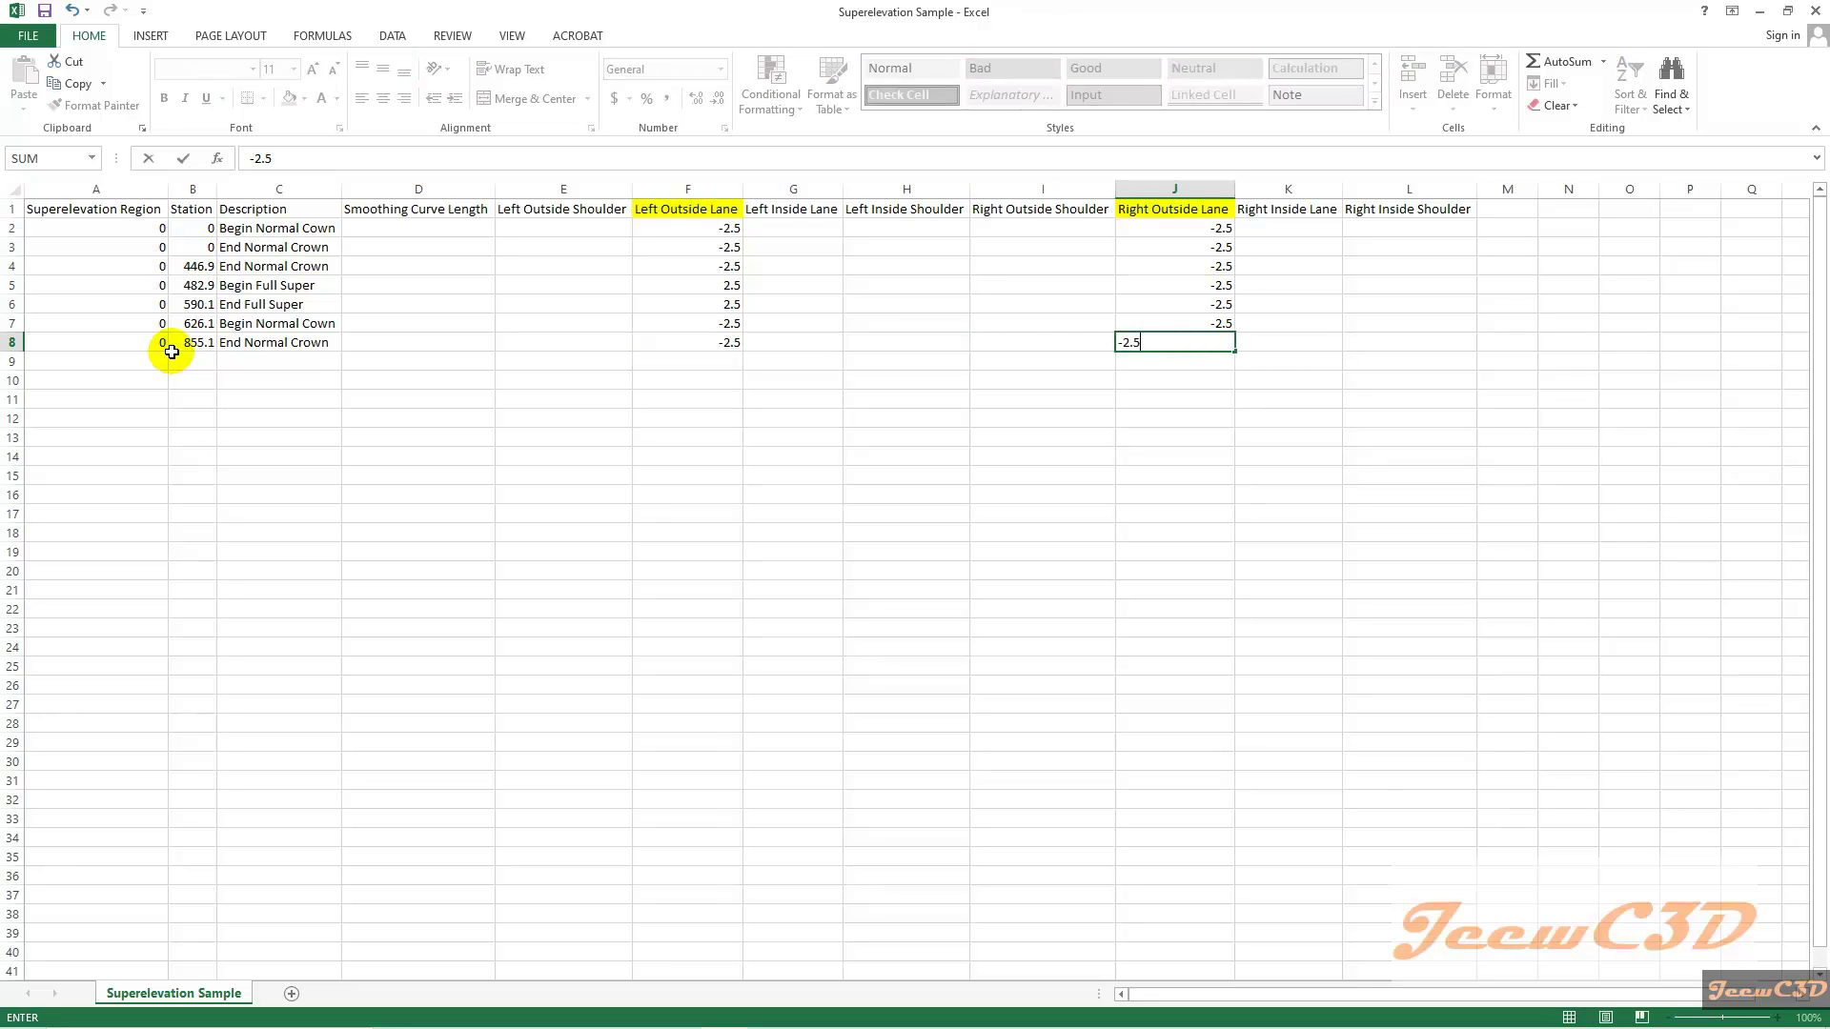
key(Left)
key(Left)
key(Left)
key(Left)
key(Left)
key(Left)
key(Left)
key(Left)
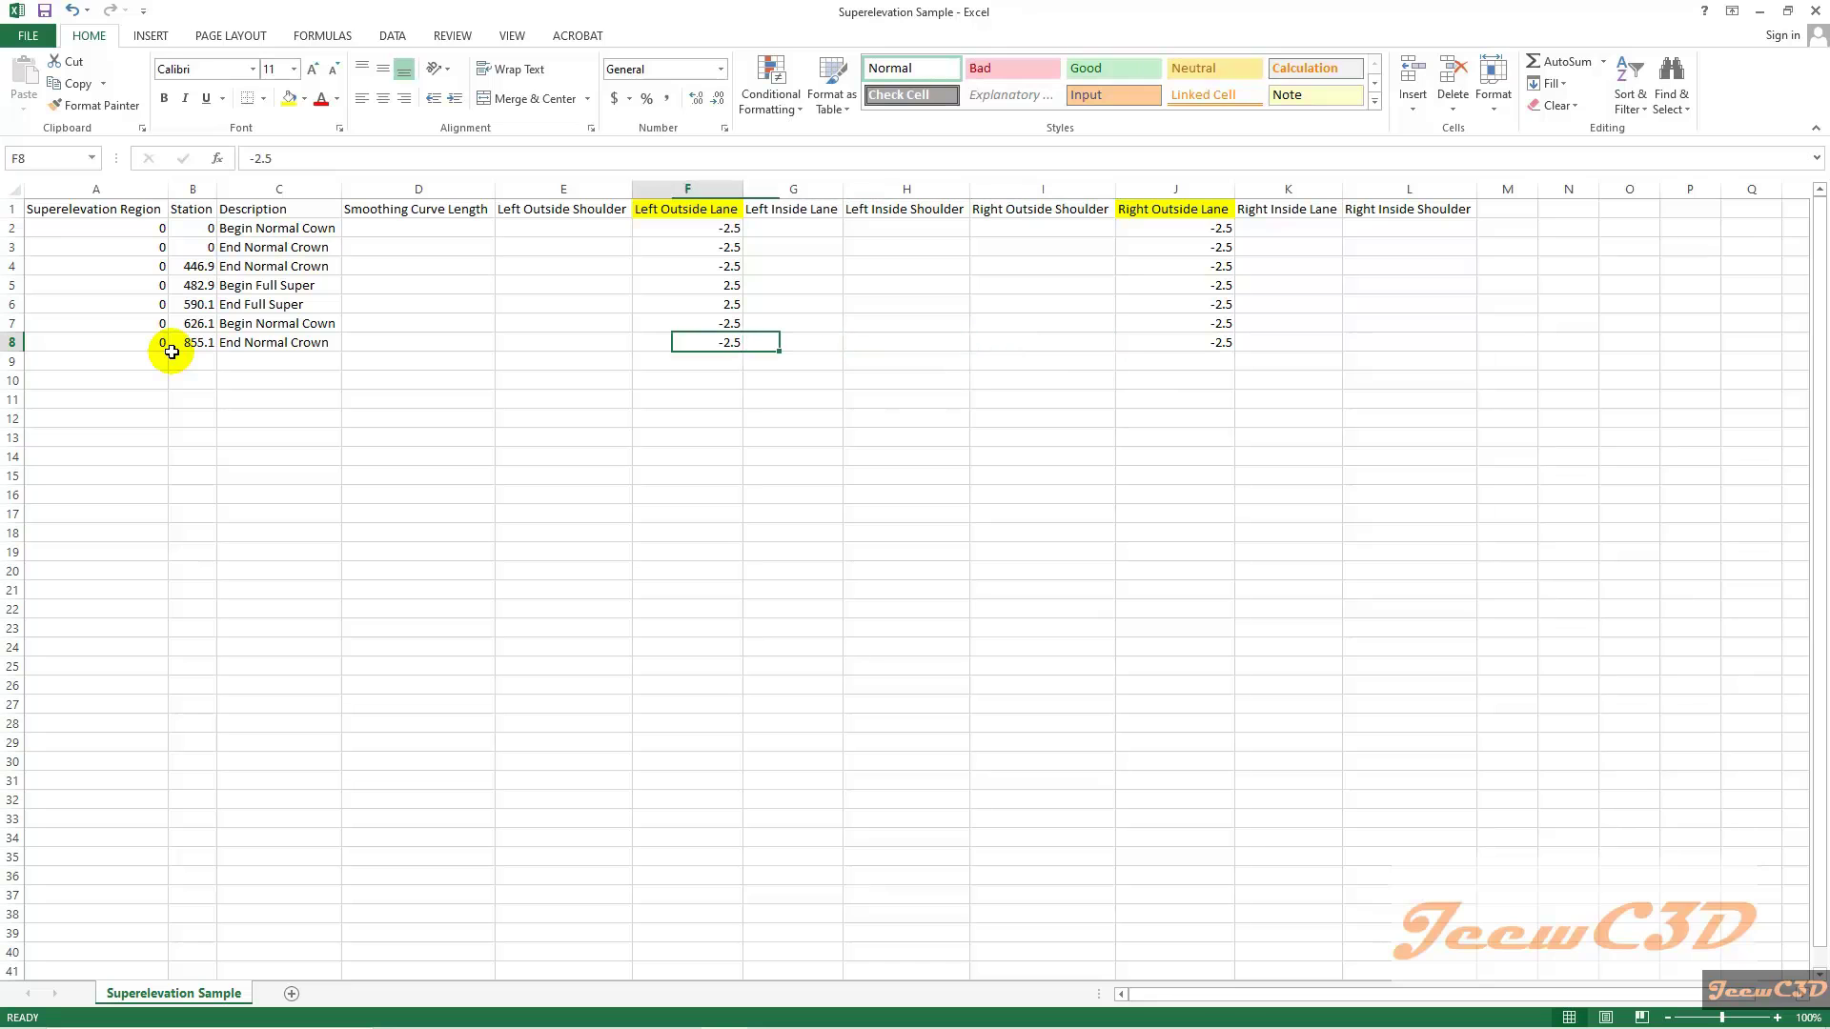
key(Down)
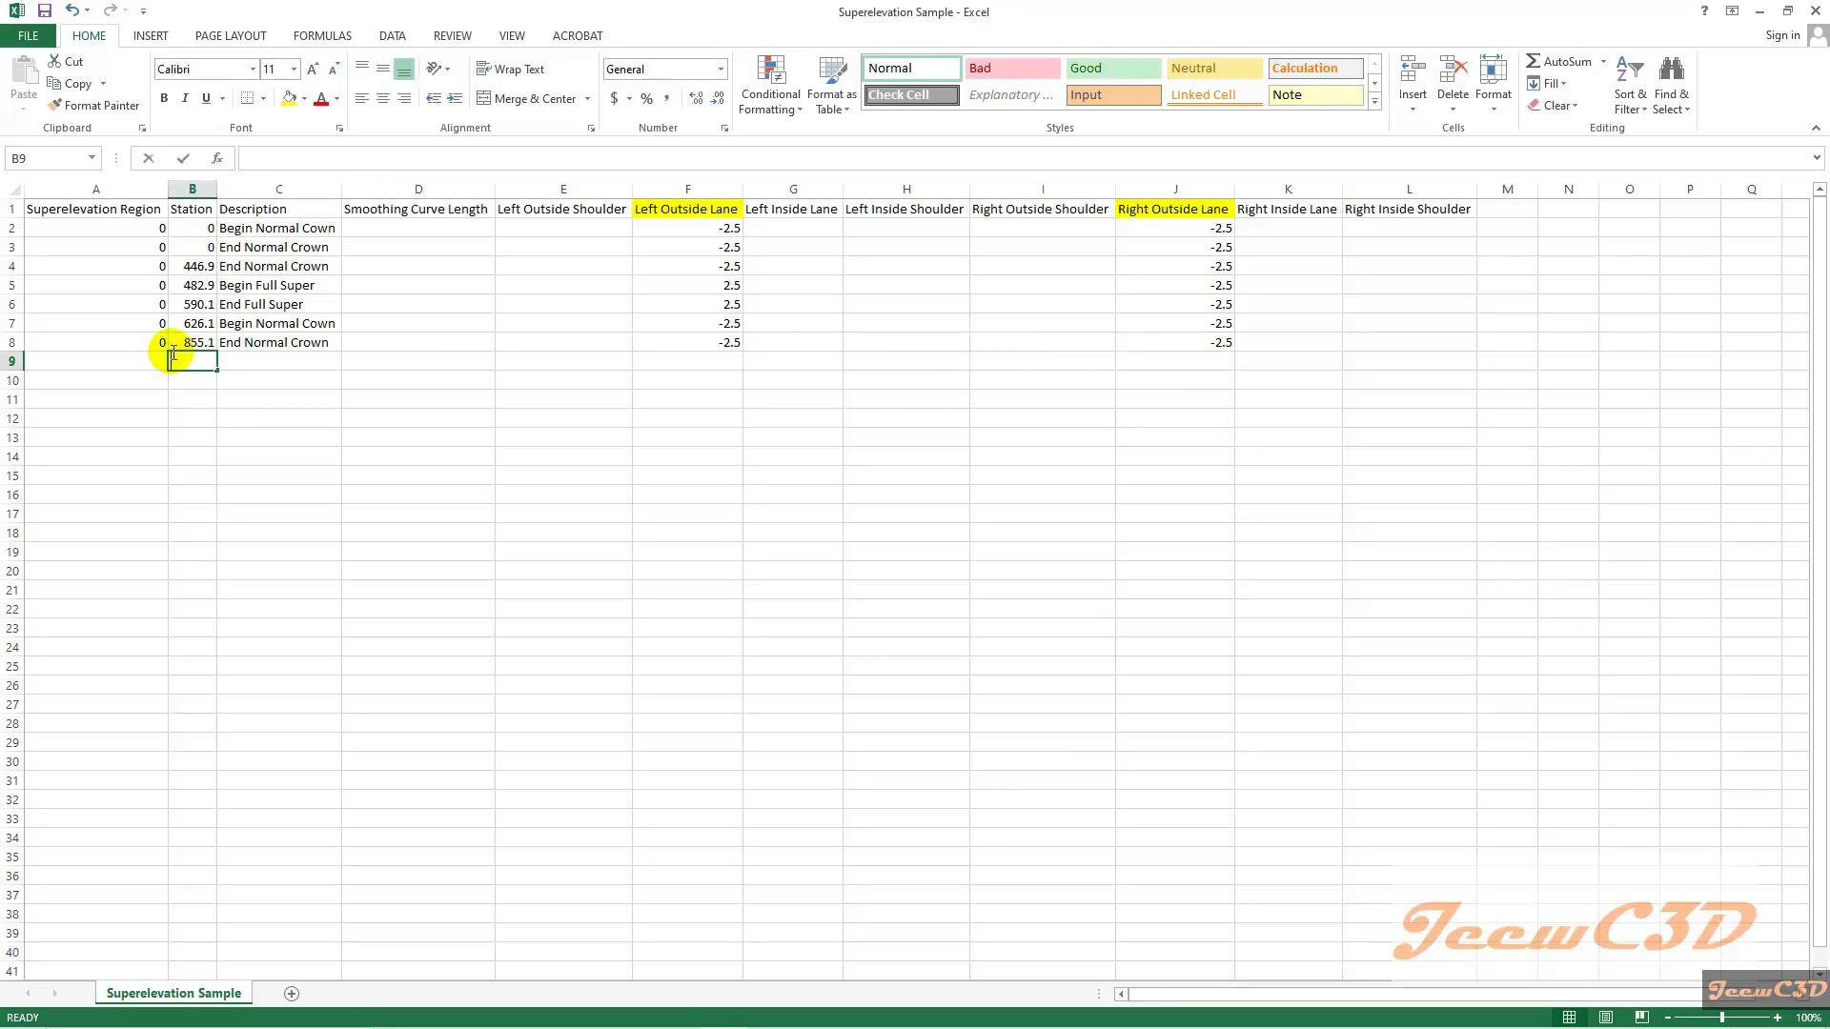
- Fill in row 9 with station 891.6, superelevation region 0 and the description "Begin Full Super"
text(891.6)
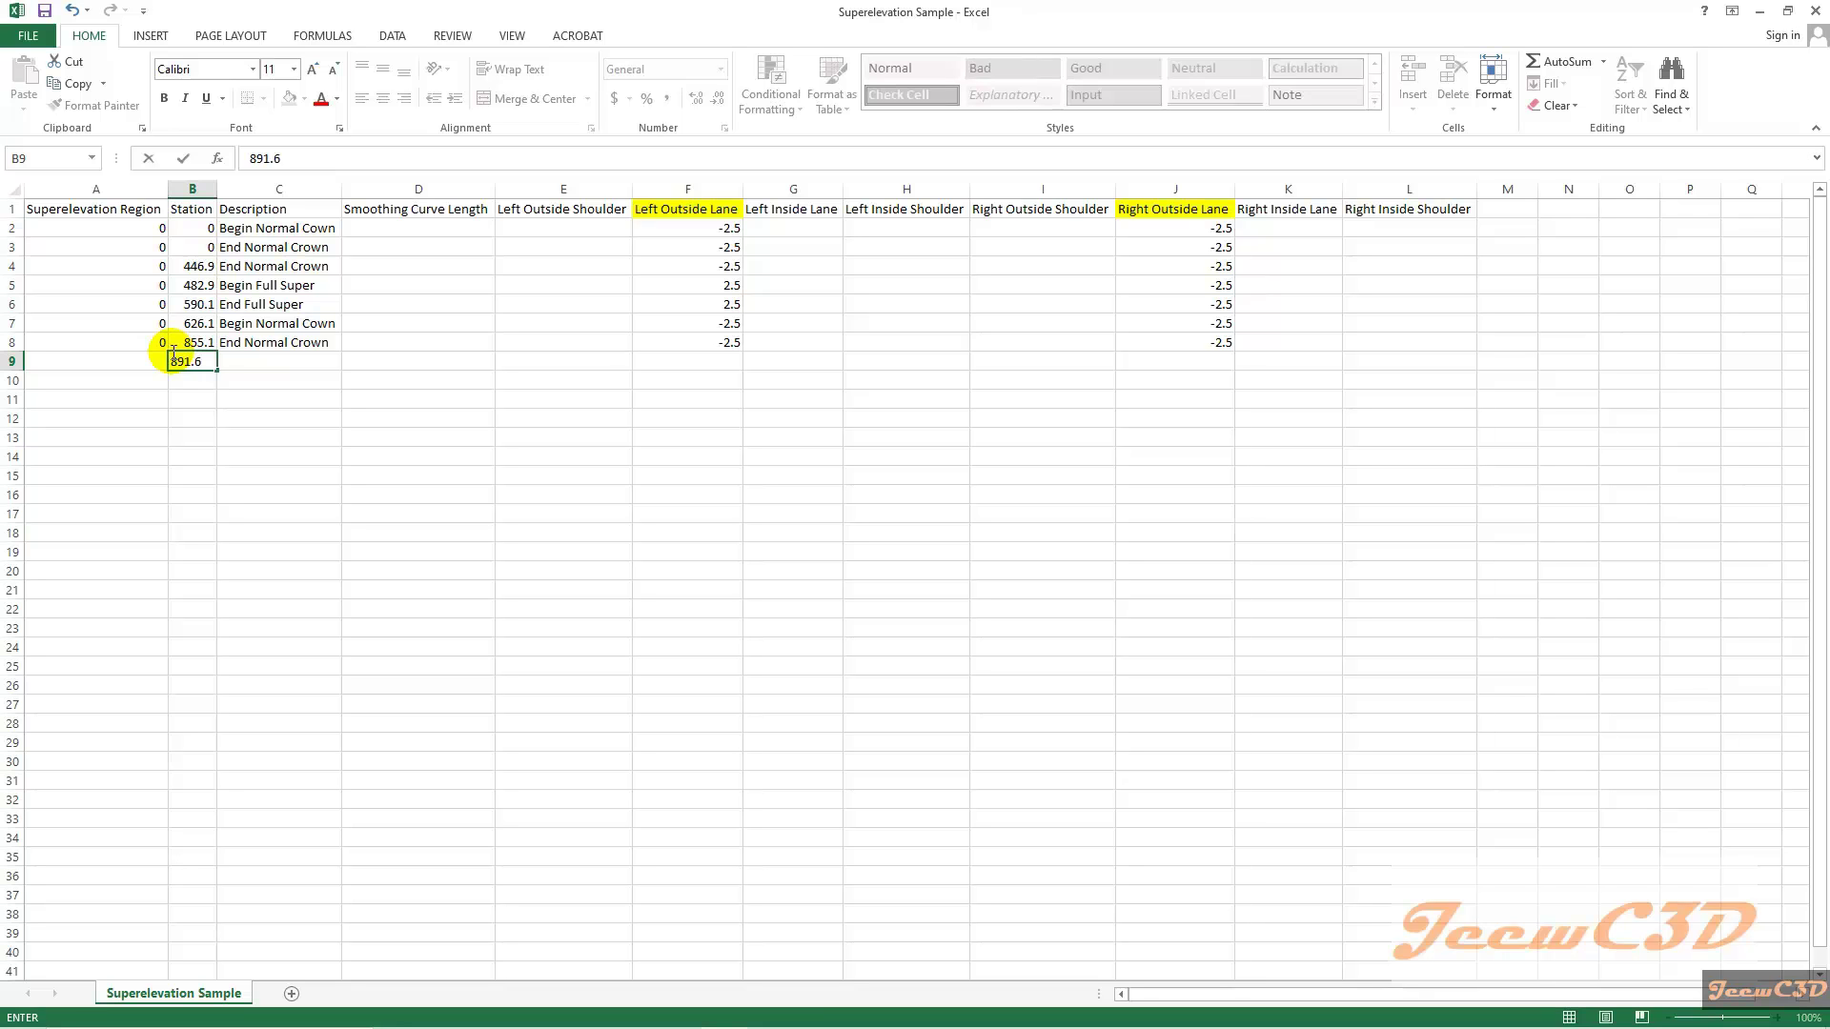
key(Left)
text(0)
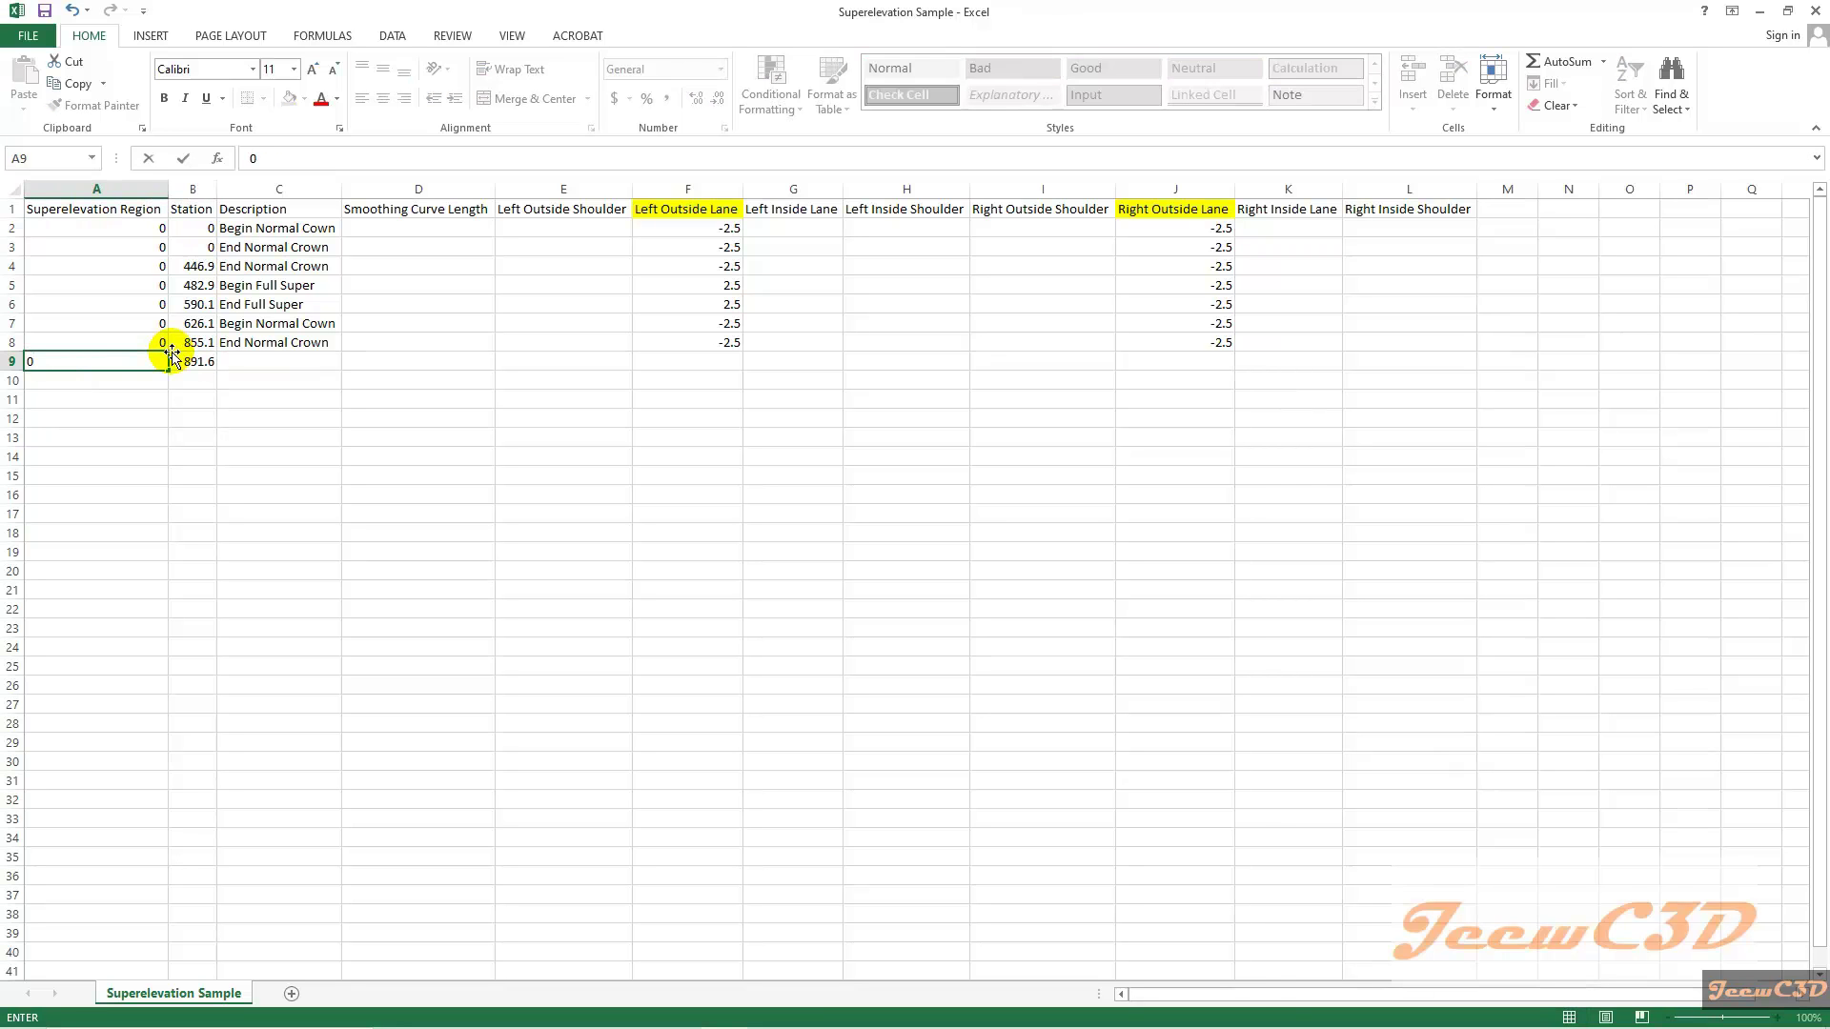
key(Right)
key(Right)
text(Be)
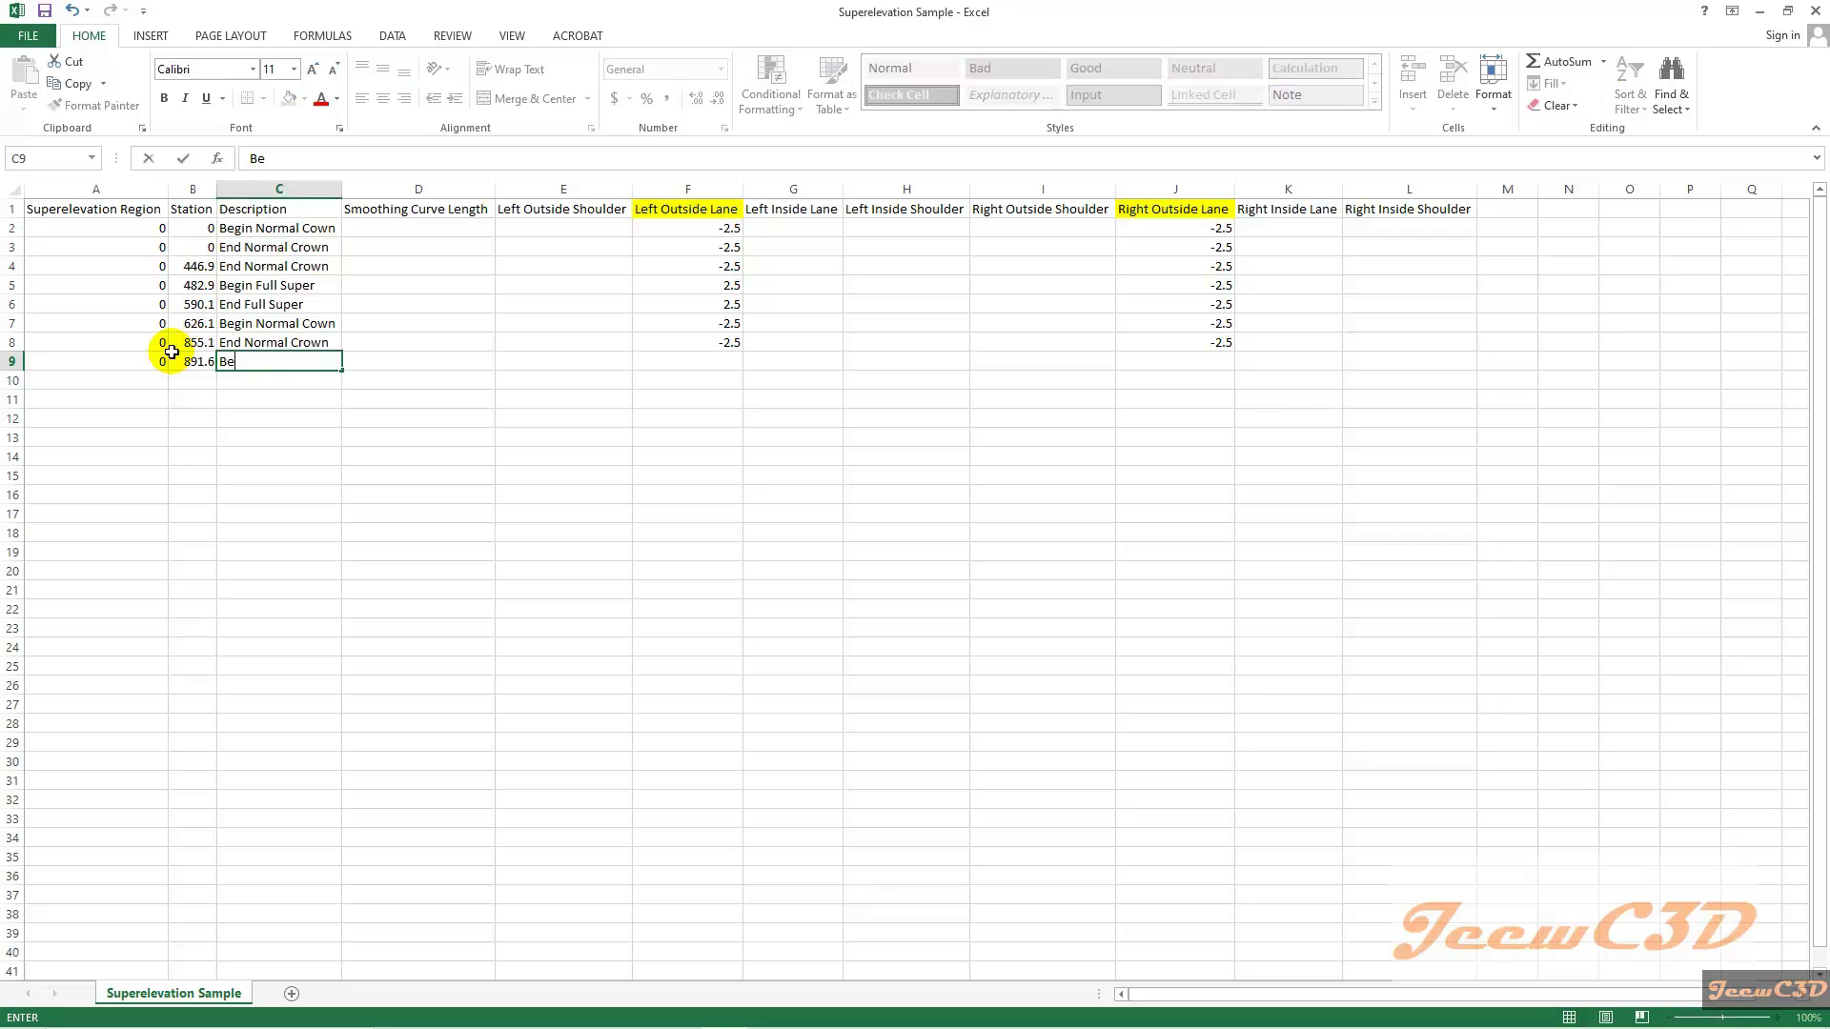
text(gin Full Super)
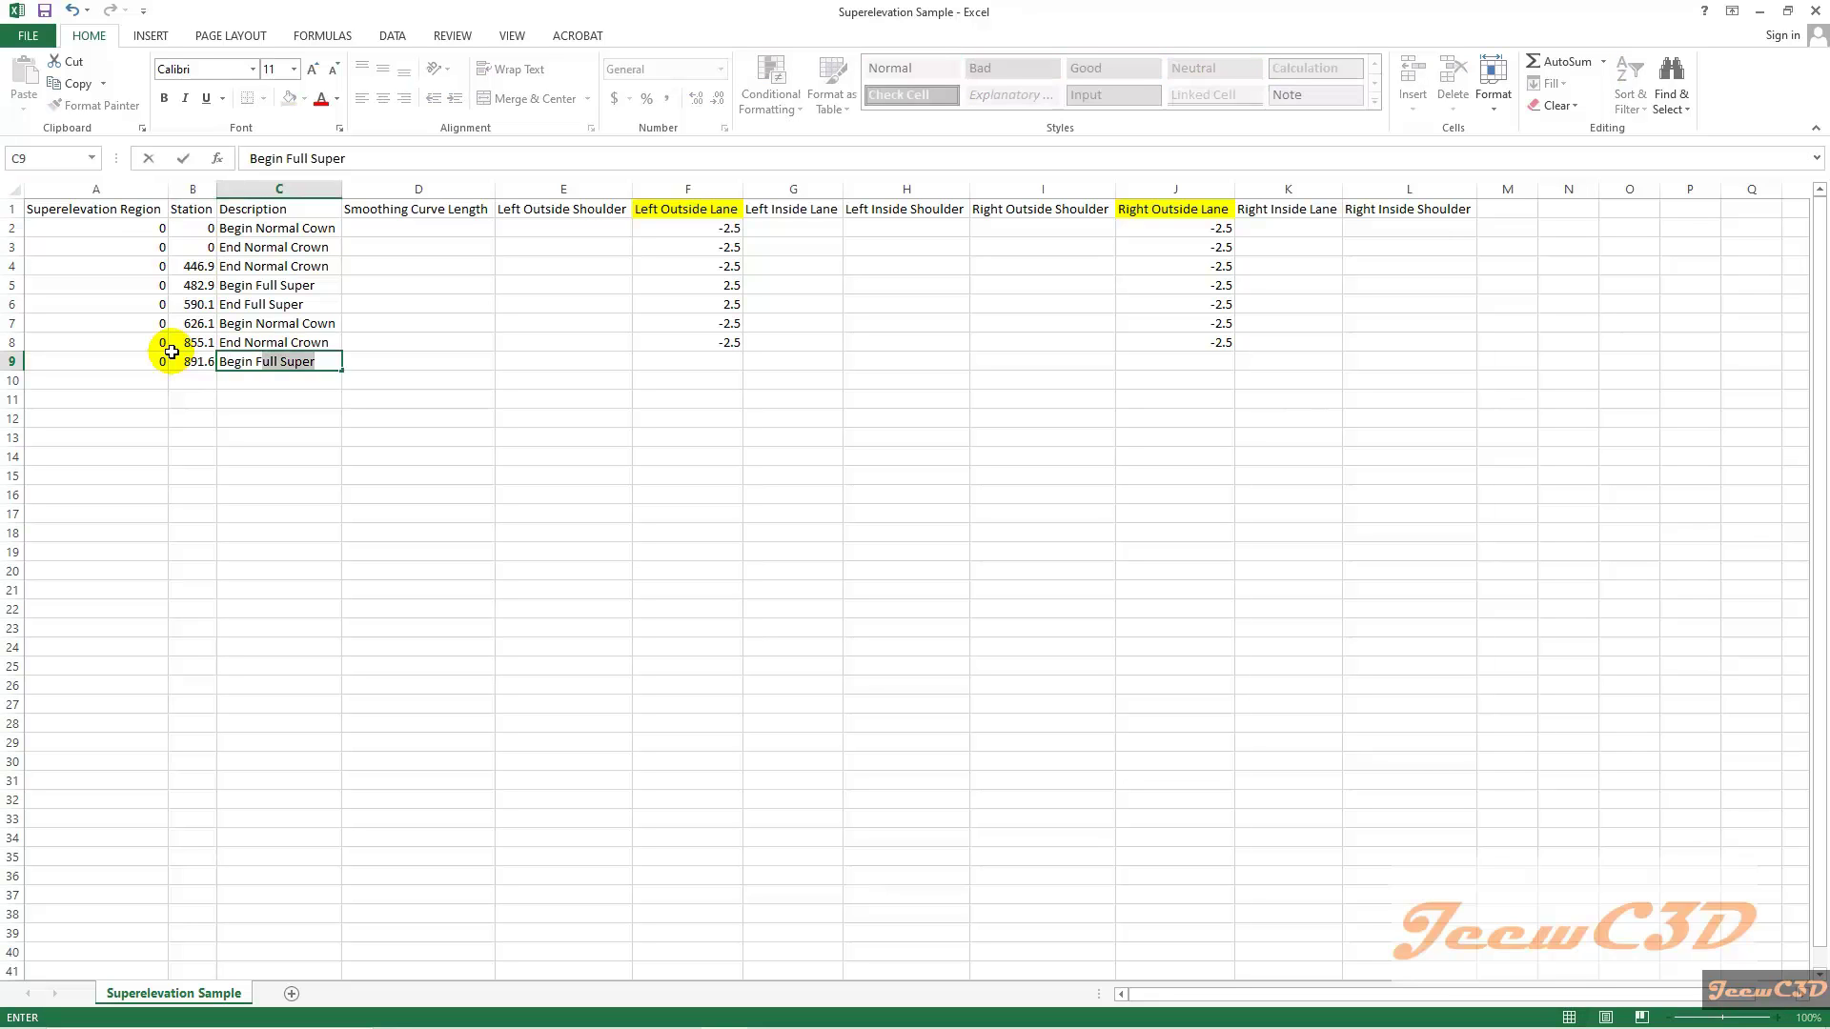
- Enter -2.5 for the Left Outside Lane and 2.5 for the Right Outside Lane in row 9 and go to cell A10
key(Right)
key(Right)
key(Right)
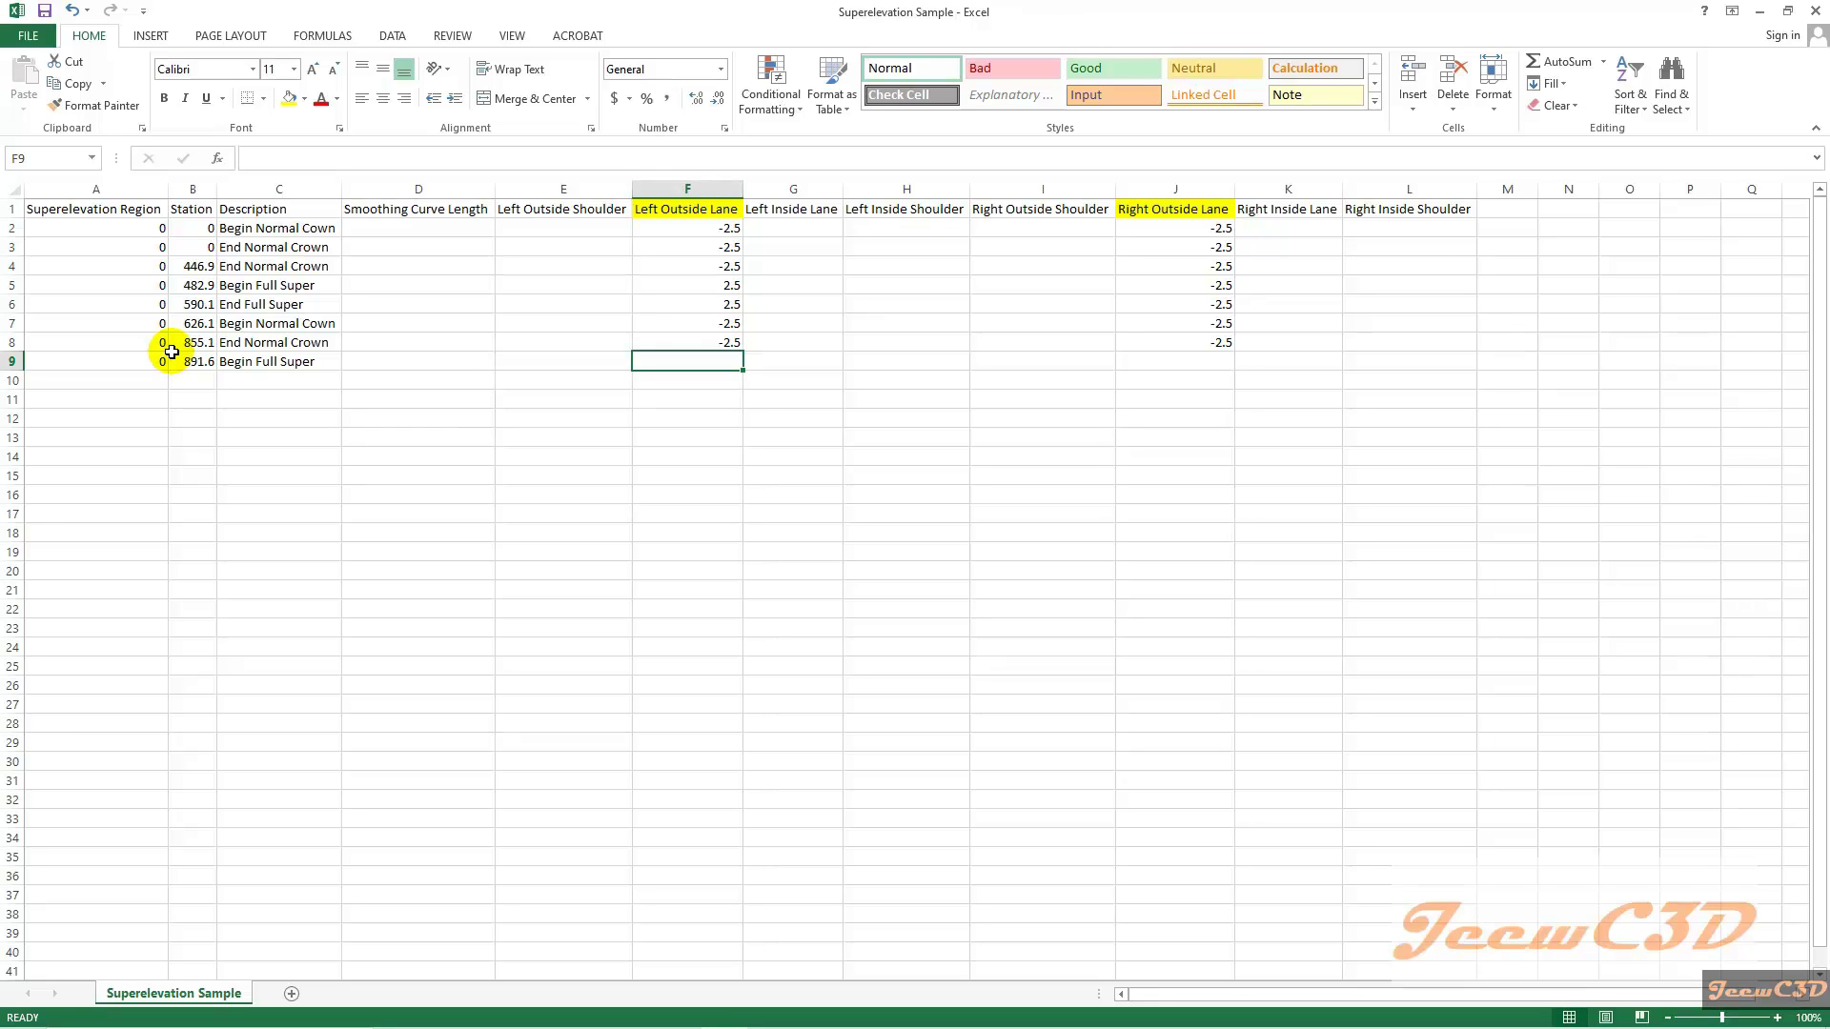
text(-2)
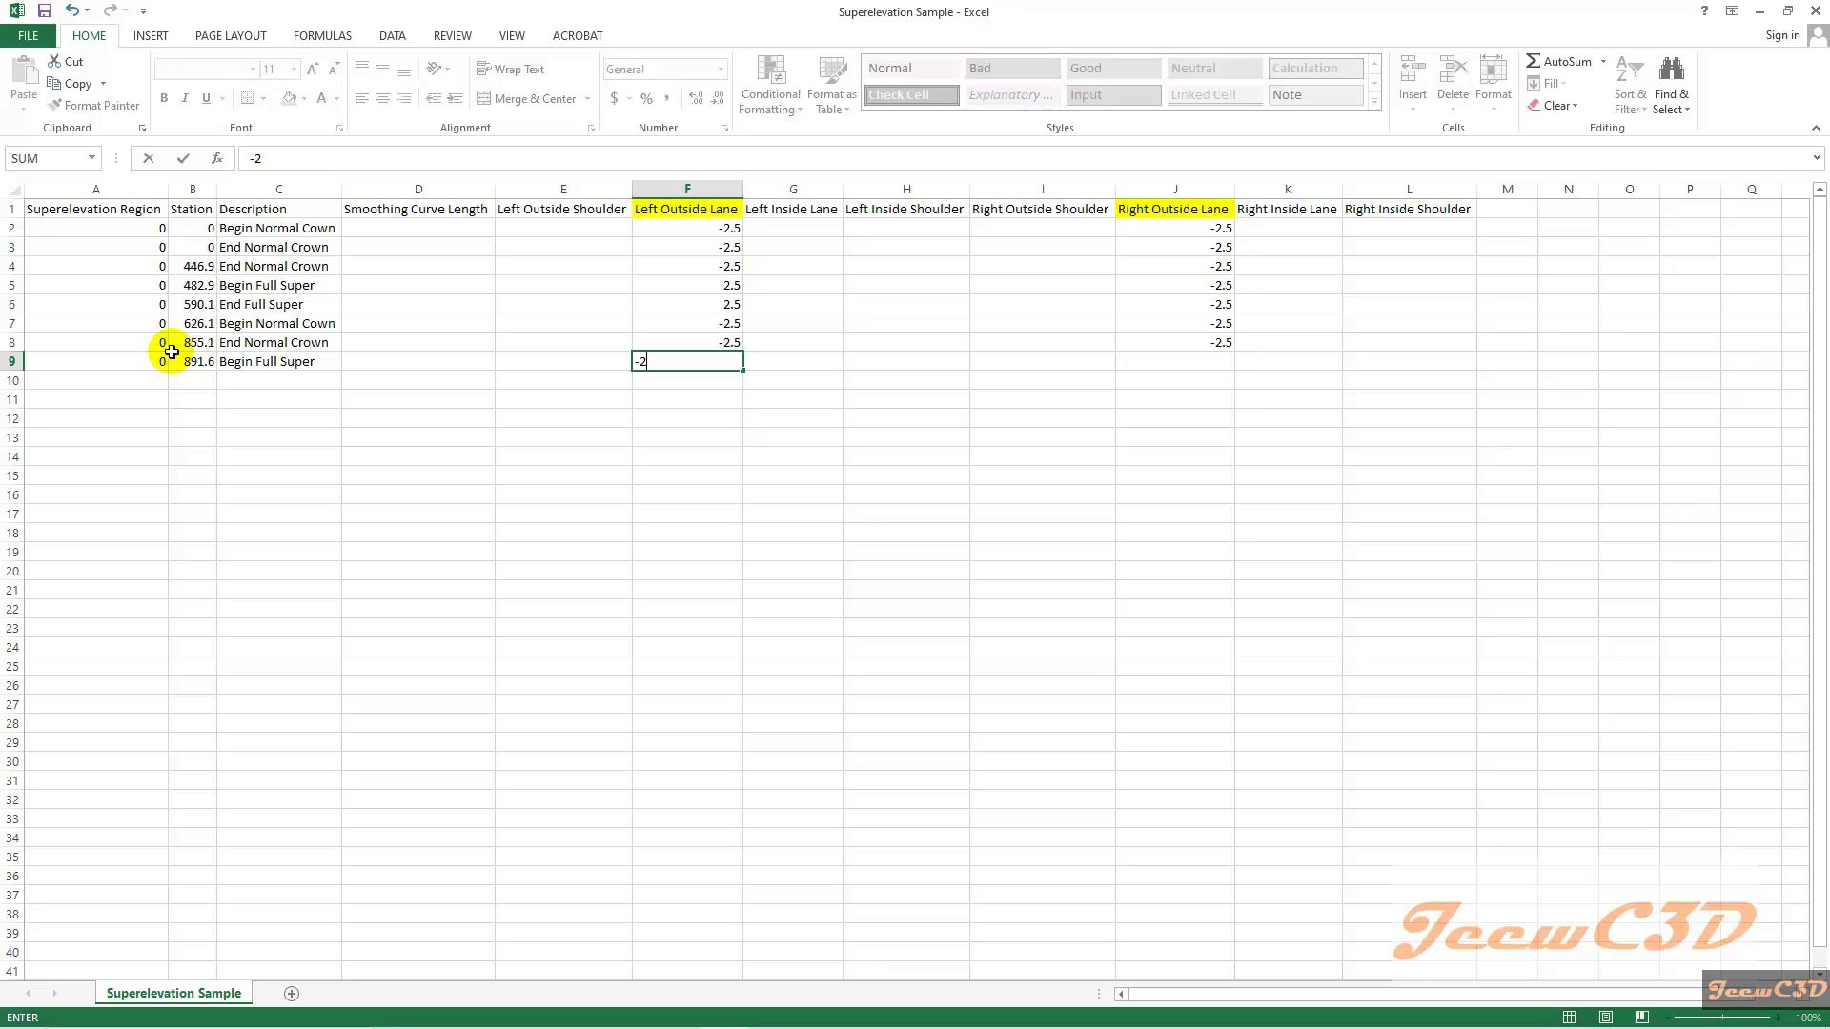
key(Right)
key(Right)
key(Right)
key(Right)
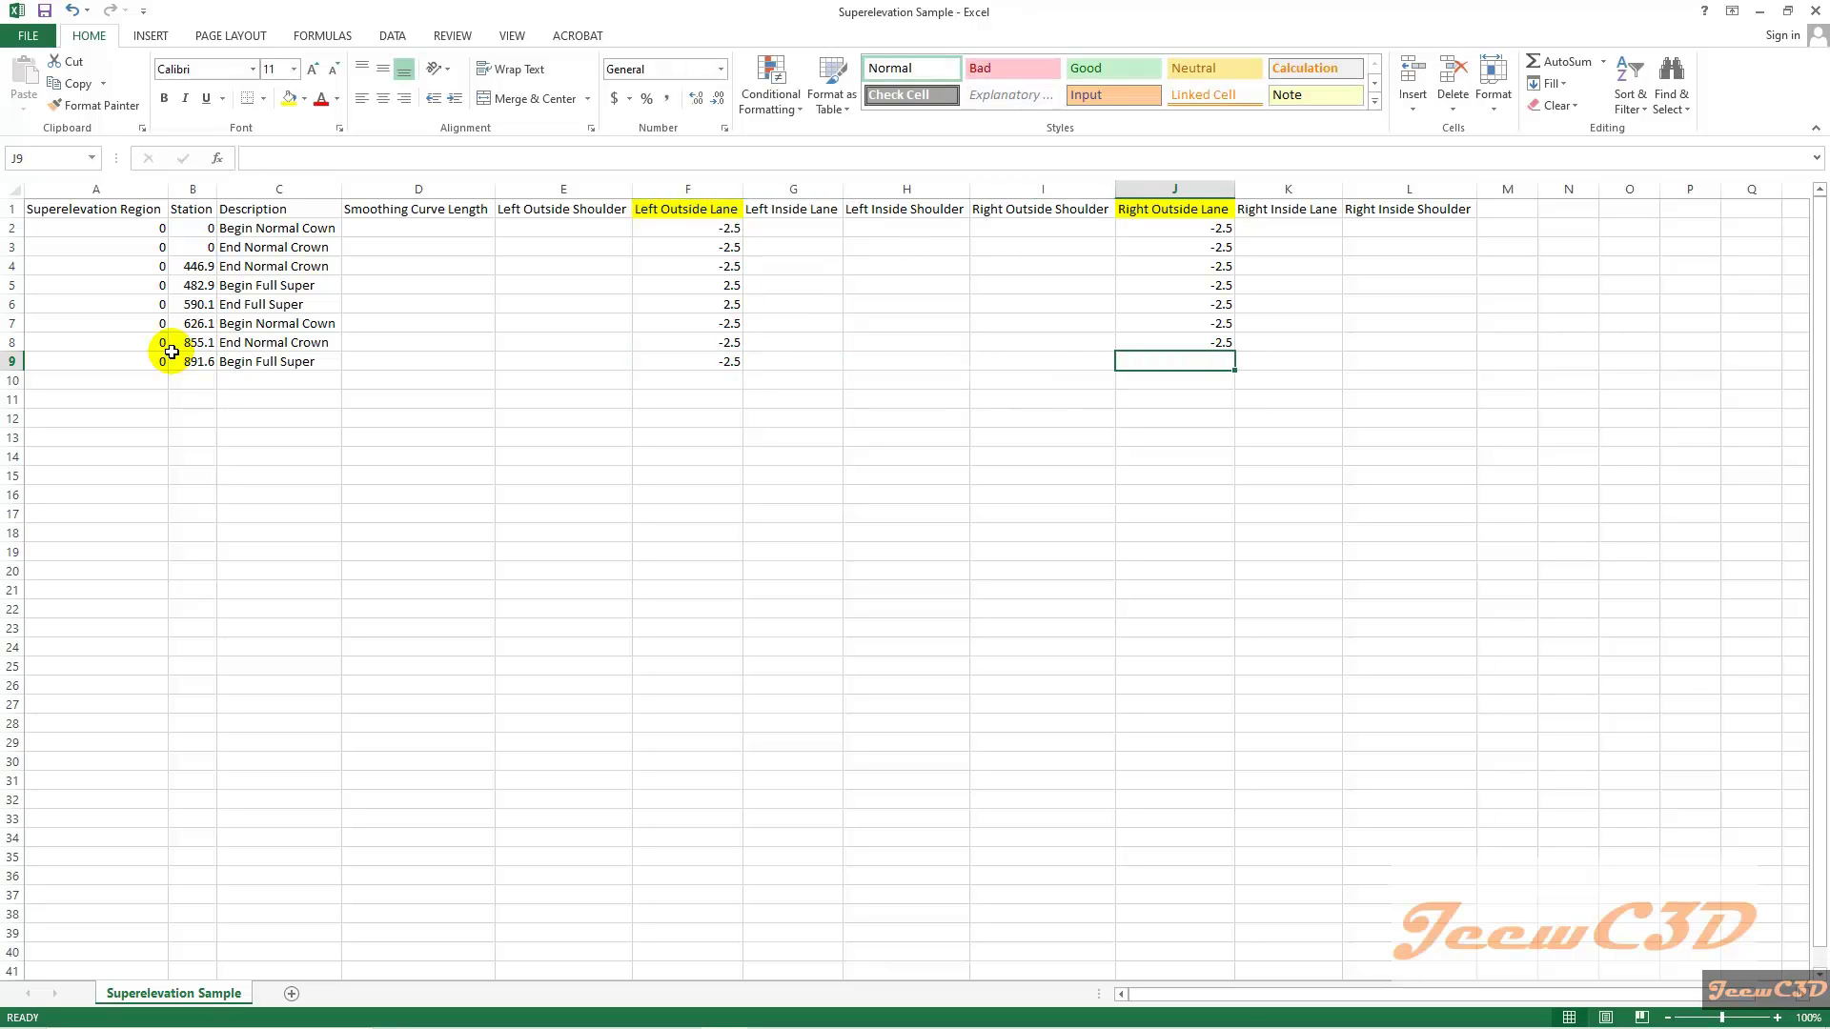
text(2.5)
key(Return)
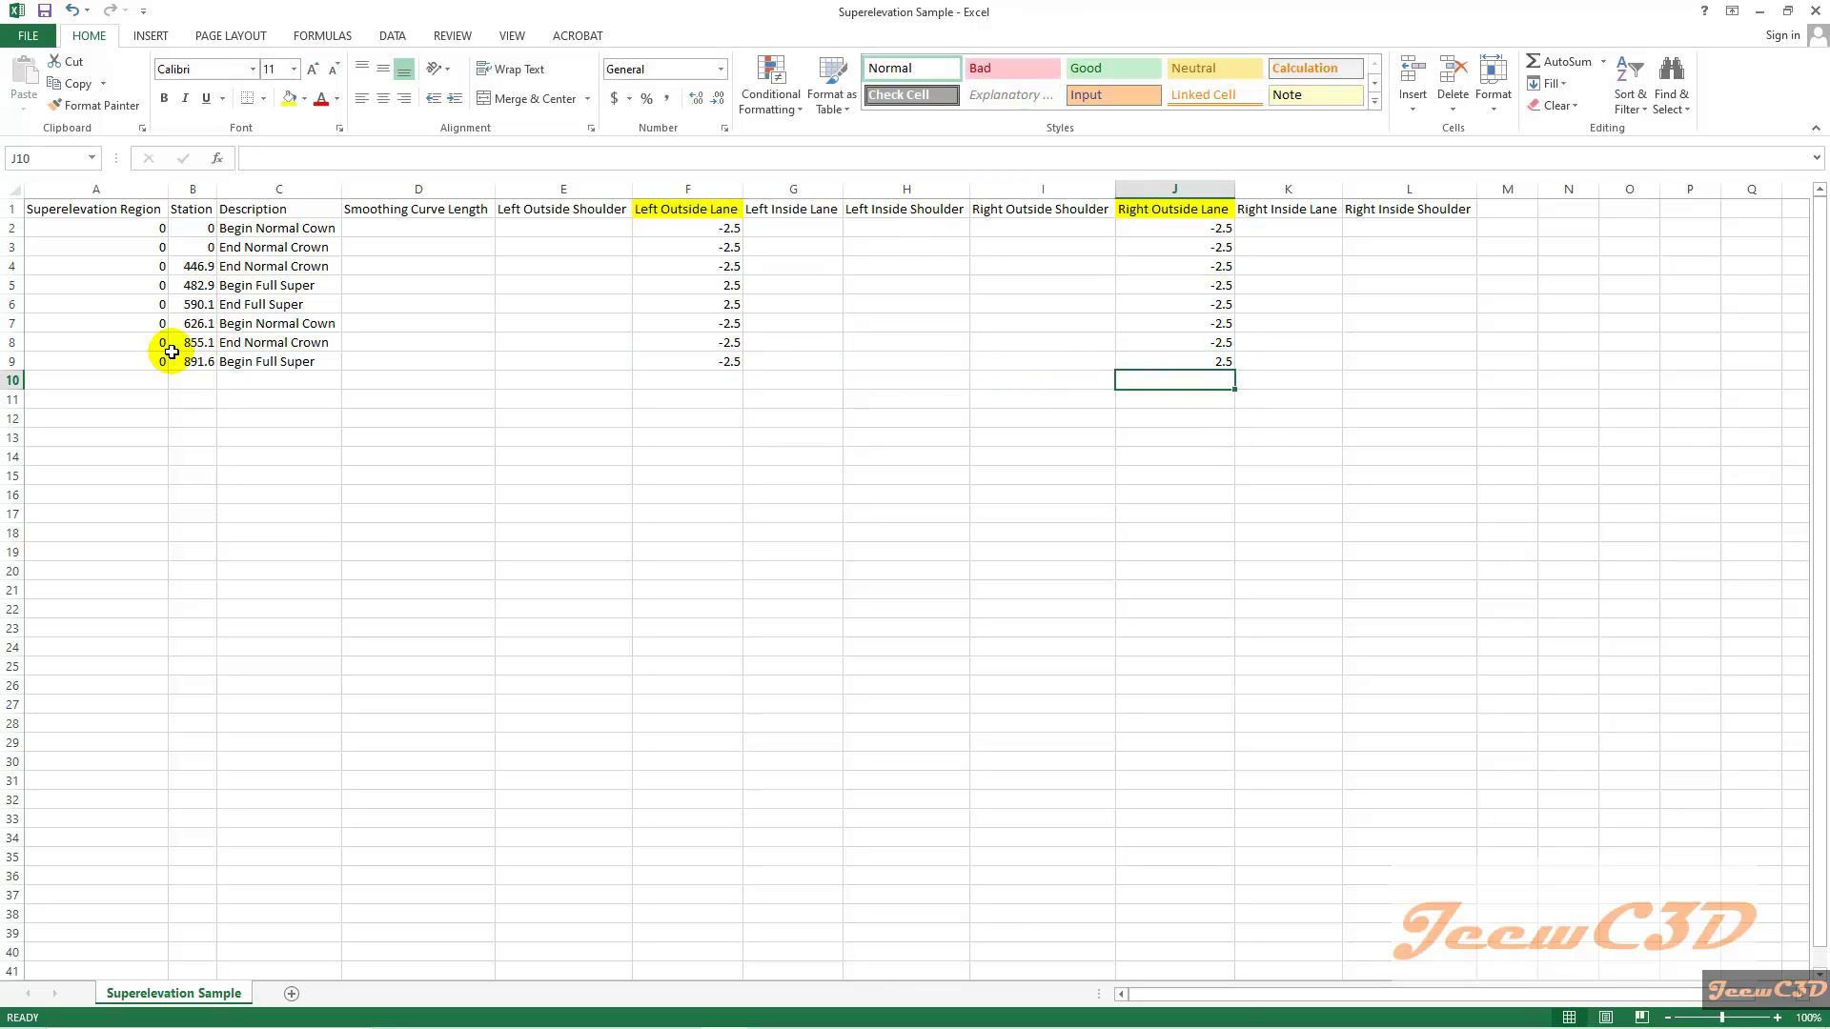
key(Left)
key(Left)
key(Left)
key(Left)
key(Left)
key(Left)
key(Left)
key(Left)
key(Left)
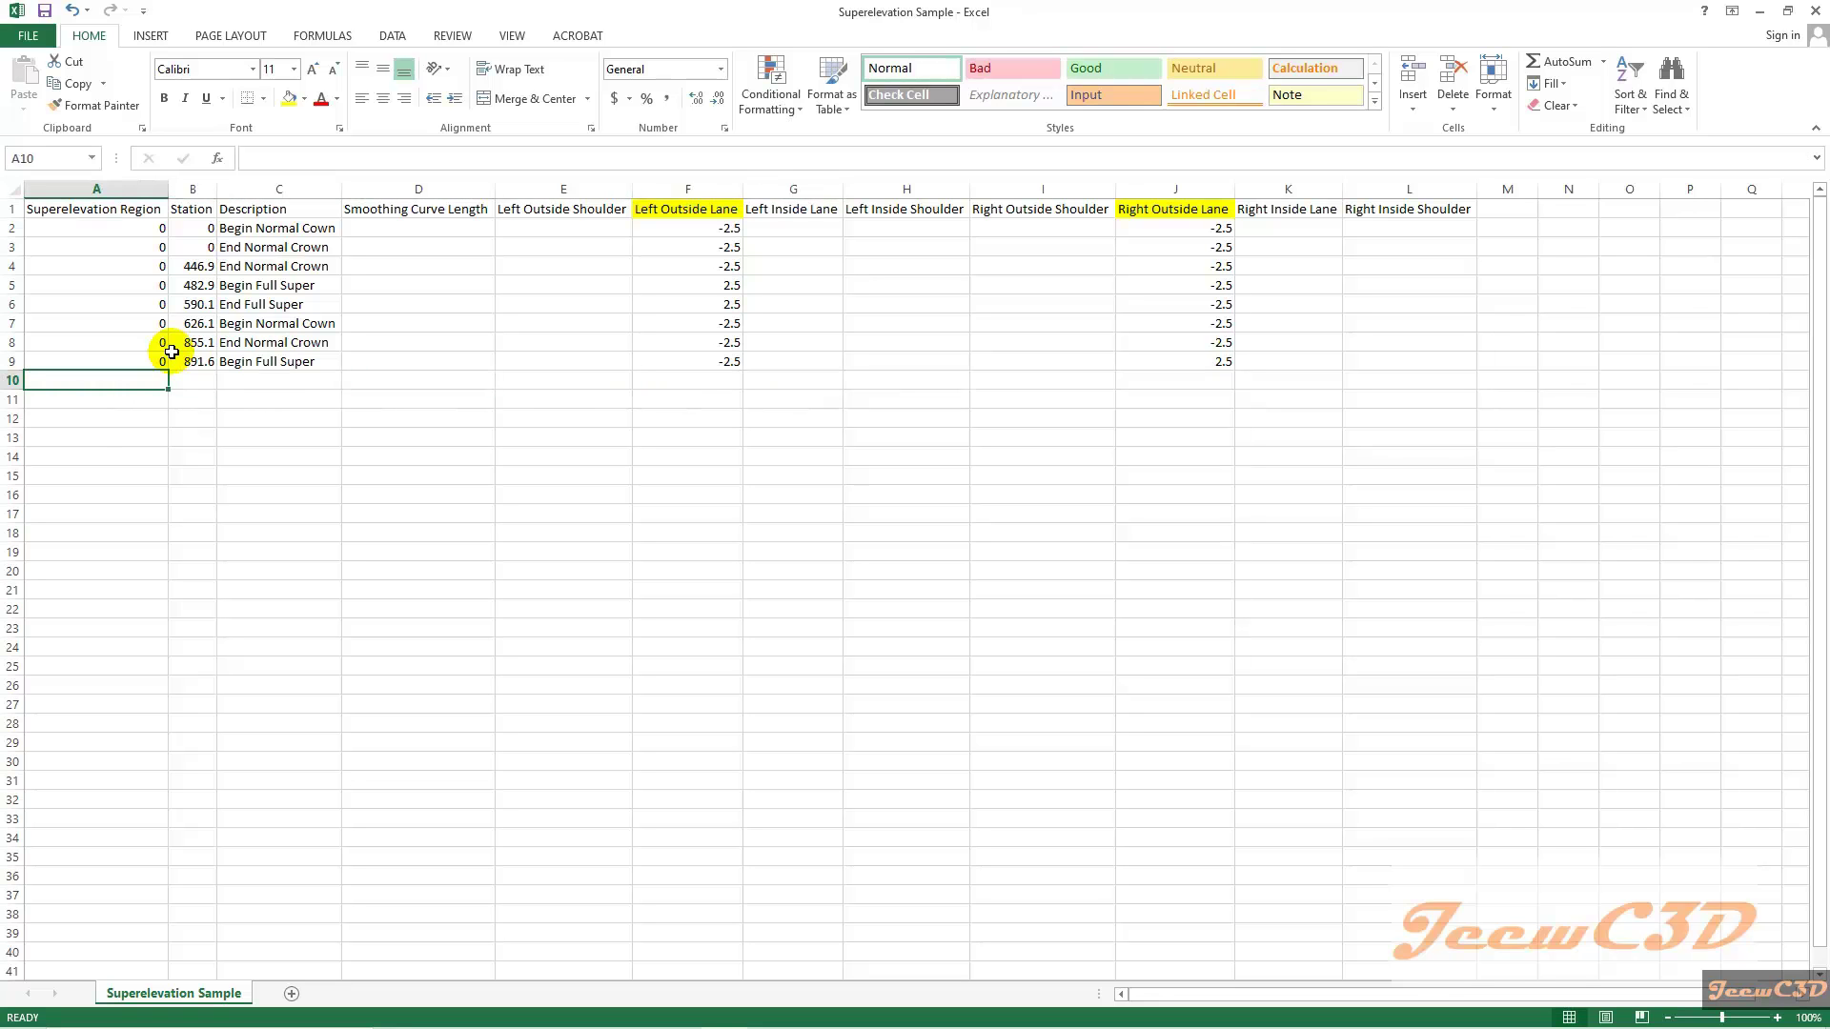
- Switch to the Add Superelevation drawing in AutoCAD Civil 3D and examine the station, crossfall and transition length labels near the L=20.81 tangent
key(alt+Tab)
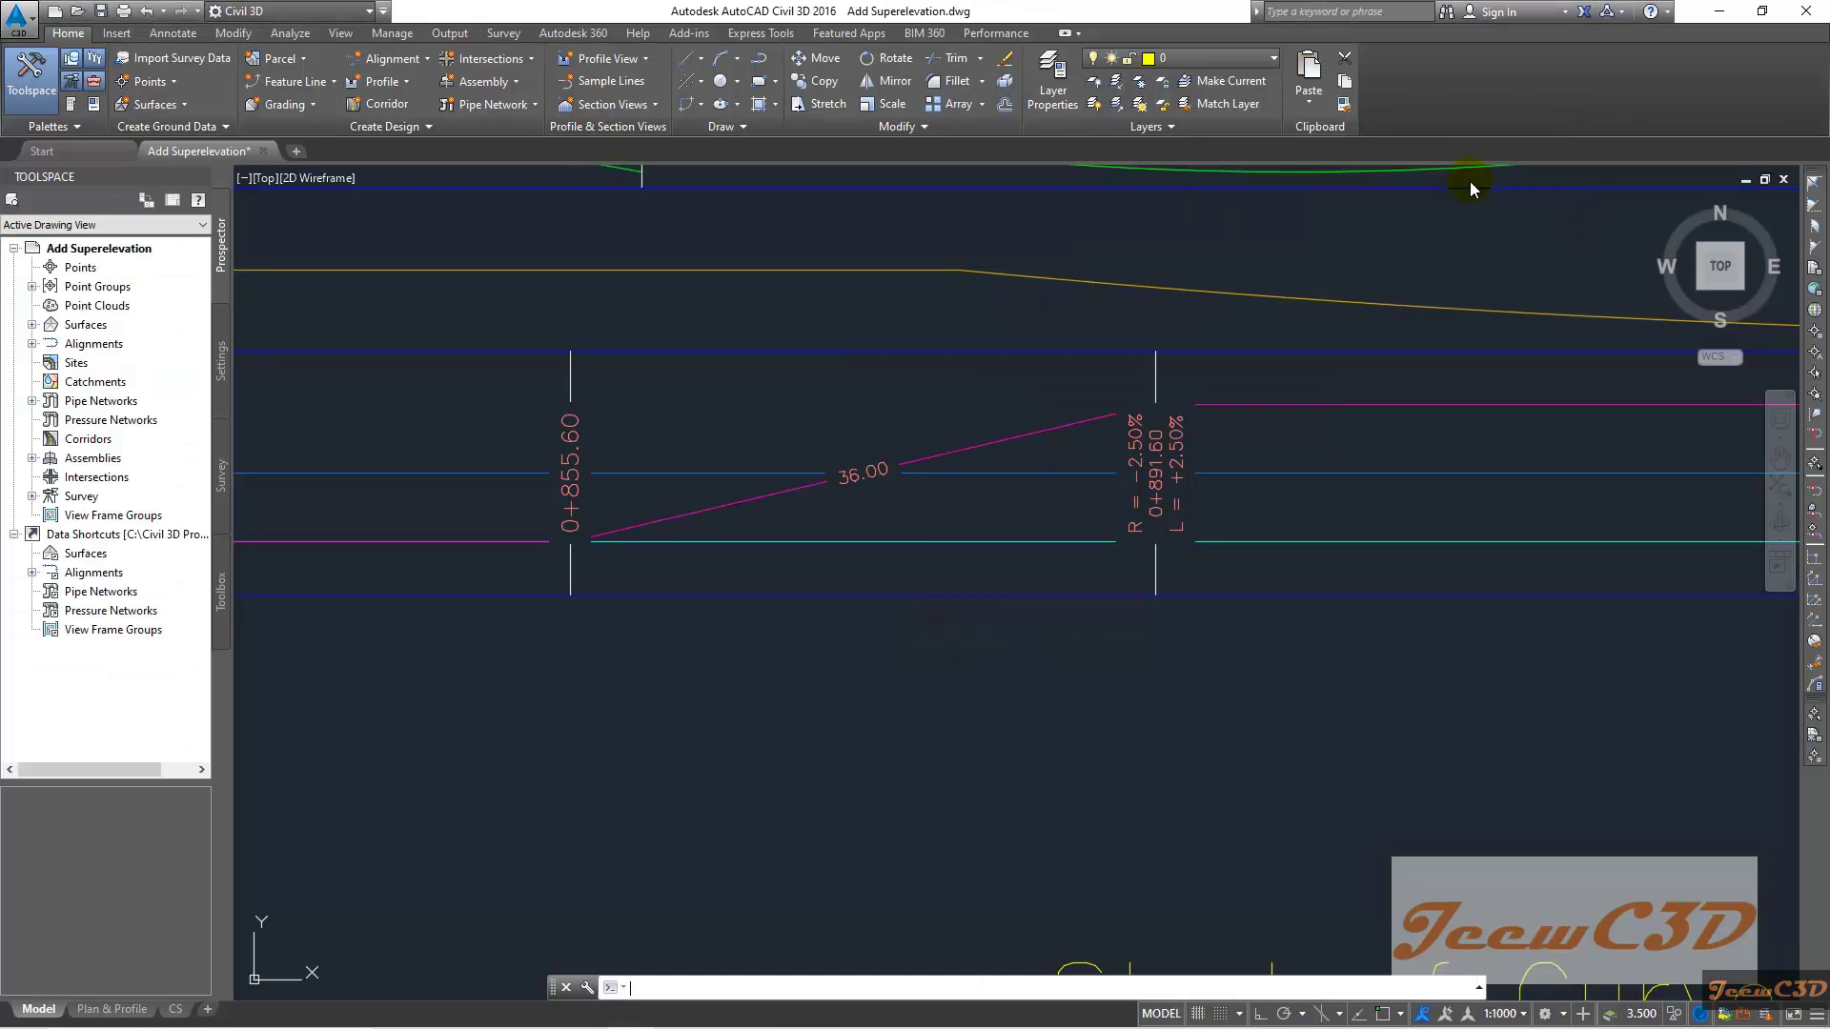
scroll(857, 686, down, 2)
drag(857, 686, 317, 730)
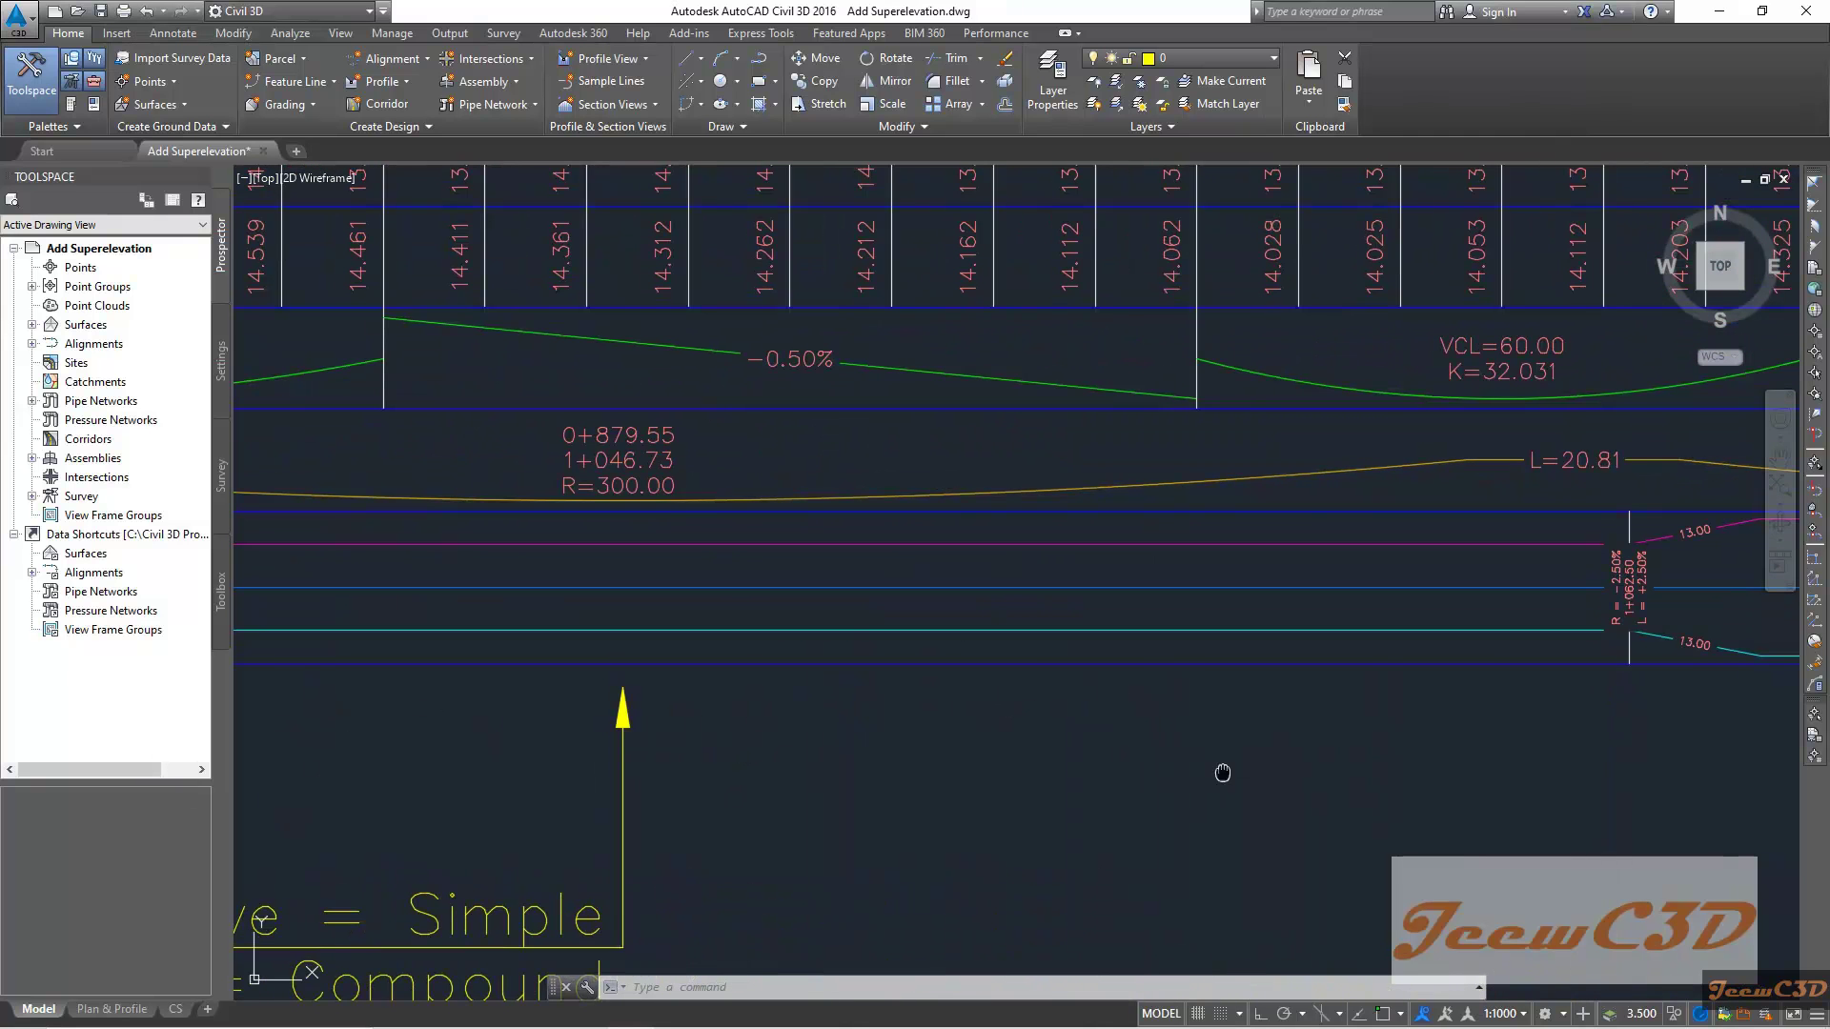
drag(1217, 763, 776, 837)
scroll(1153, 770, up, 2)
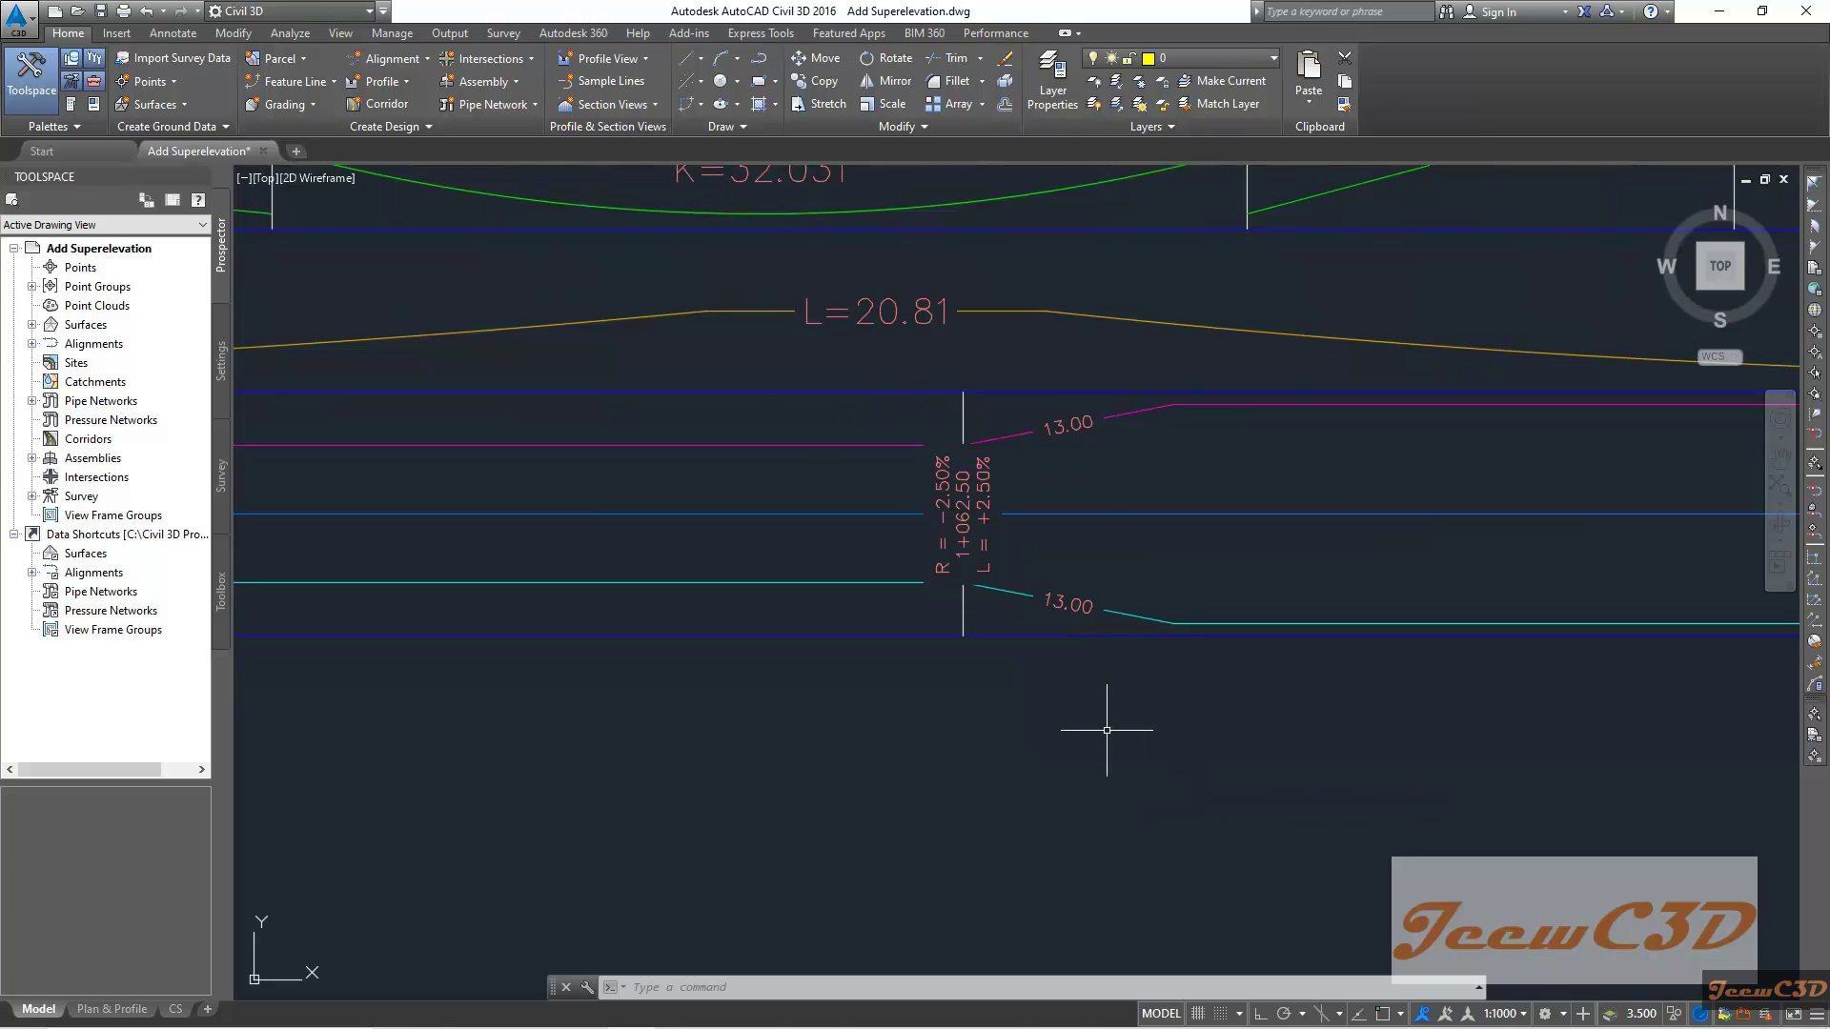
scroll(1053, 702, down, 2)
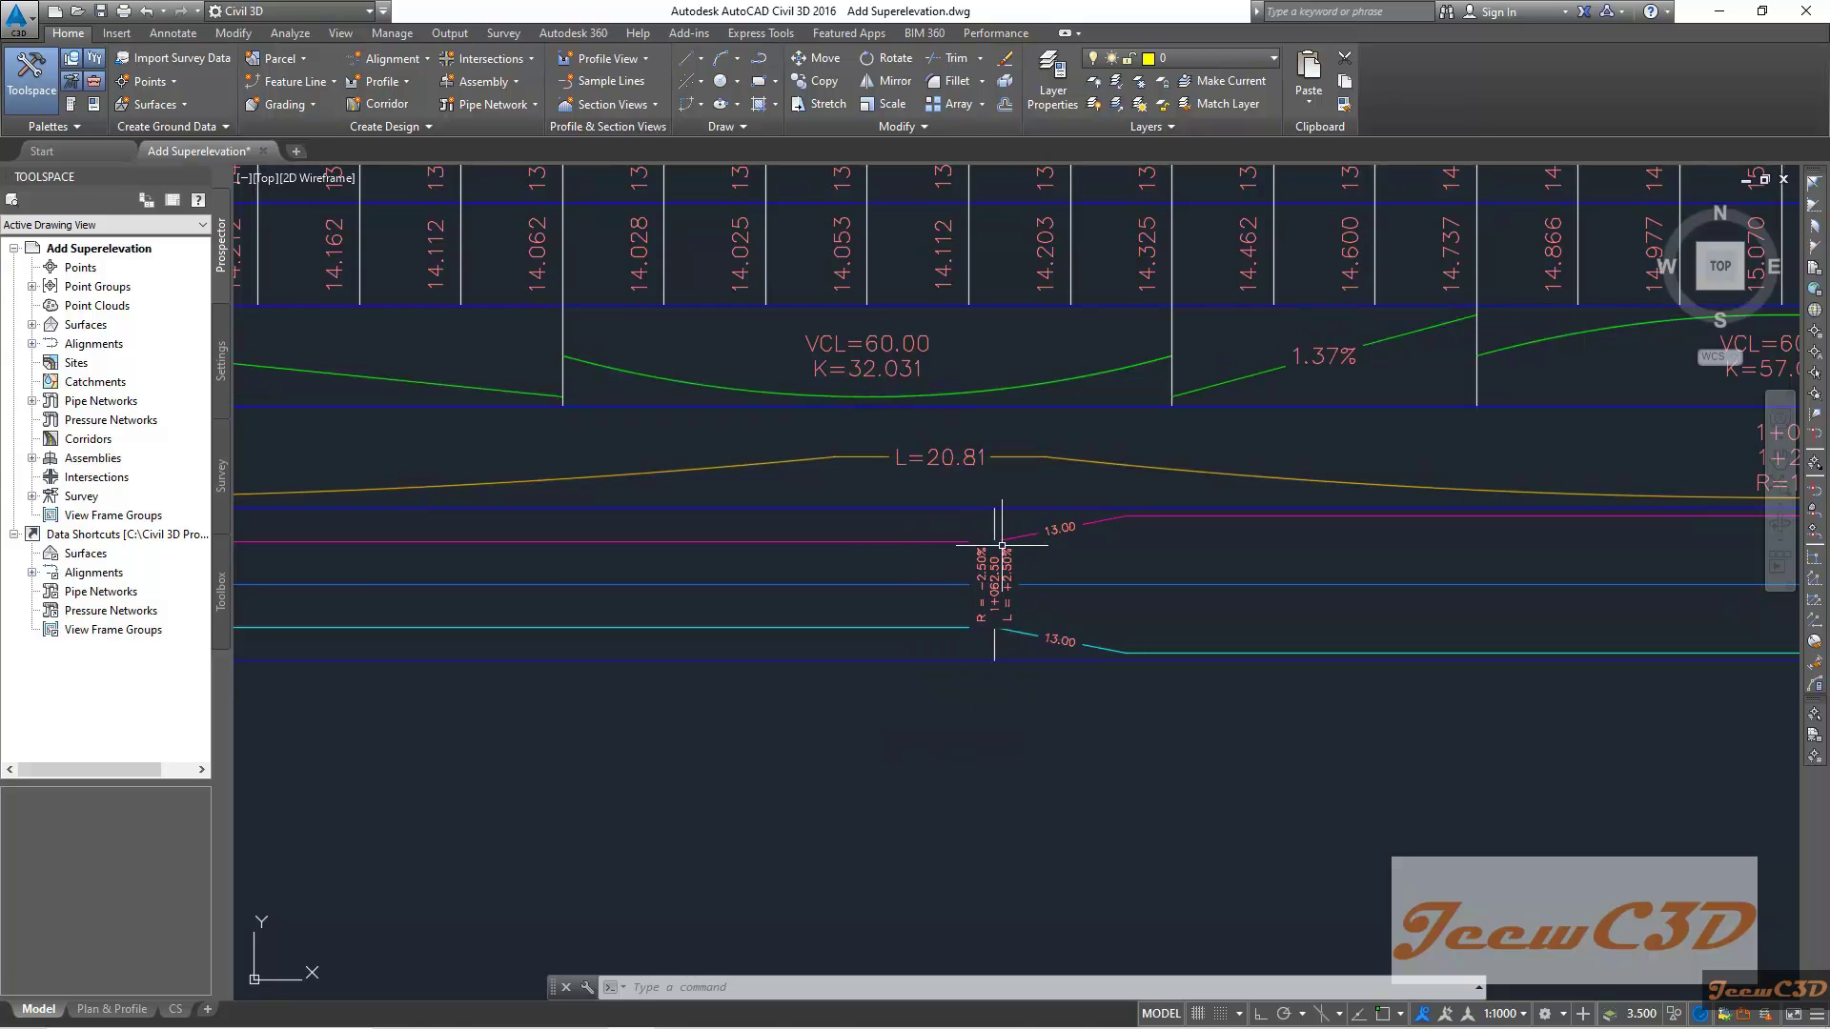
scroll(956, 543, up, 2)
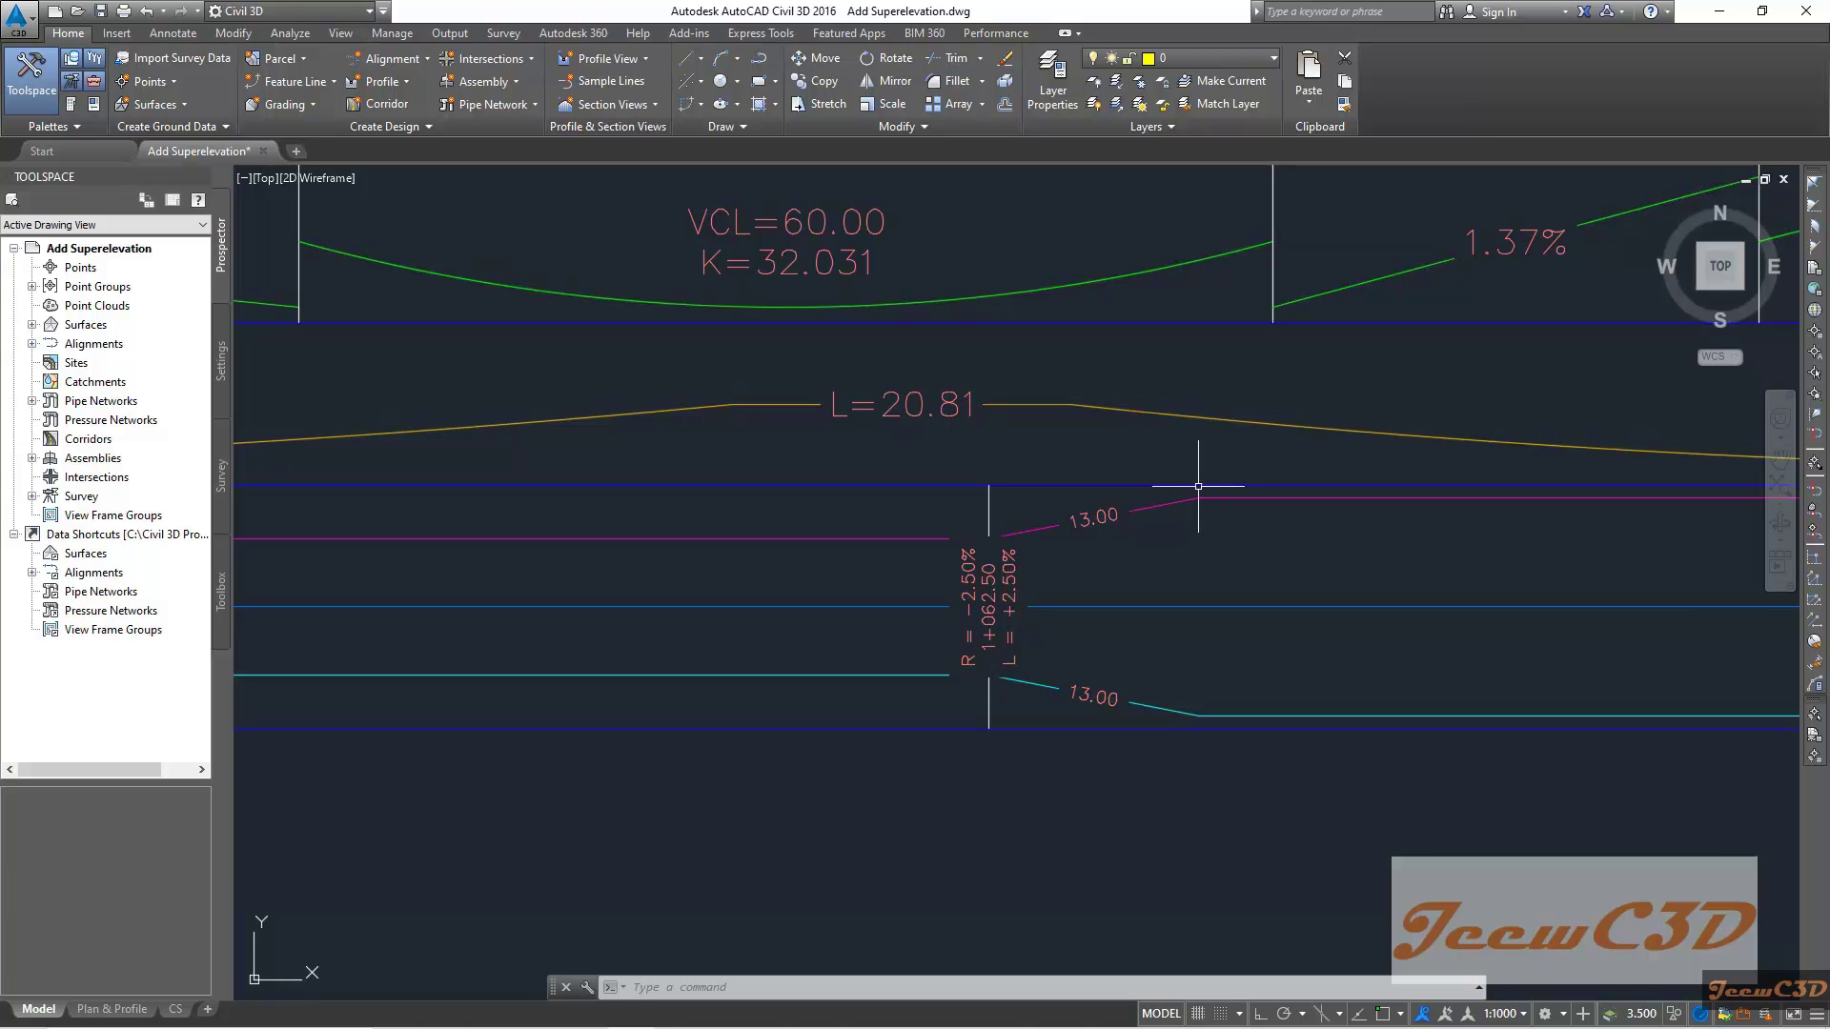
- Switch to the Superelevation Sample sheet in Excel and fill row 10 with superelevation region 0, station 1062.5 and the description "End Full Super"
mouse_move(1229, 495)
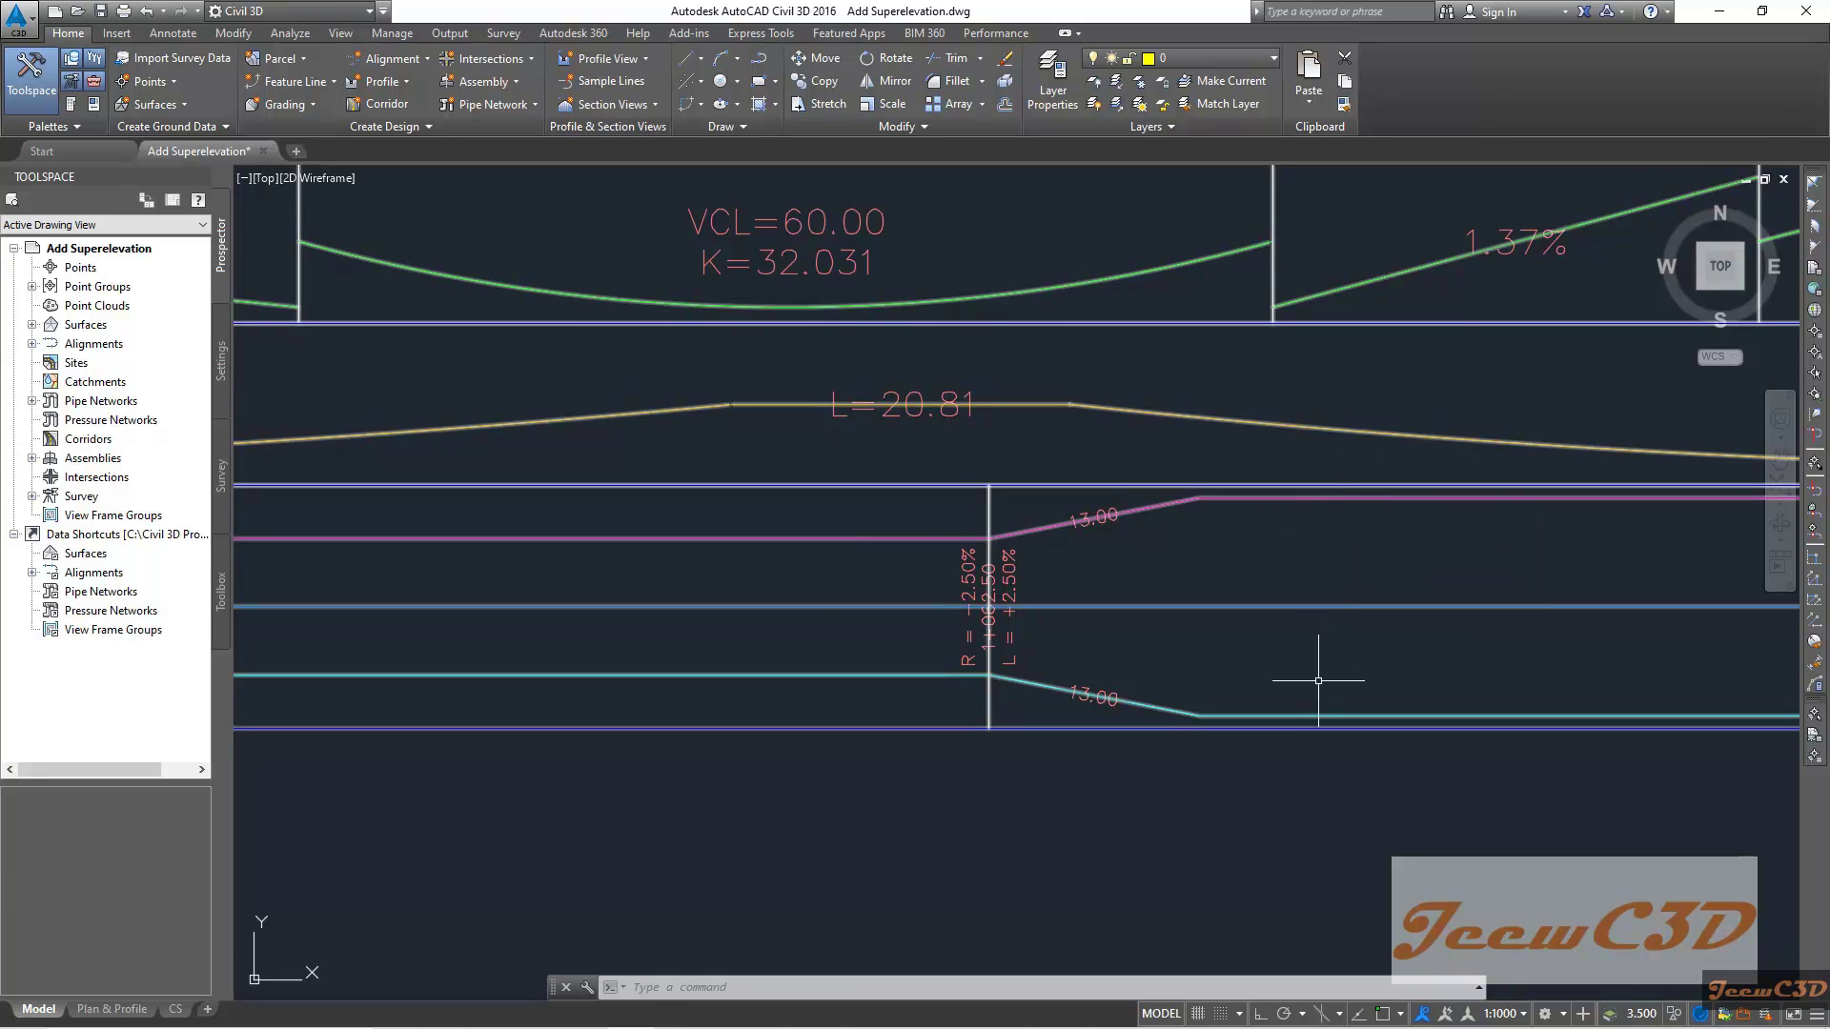
key(alt+Tab)
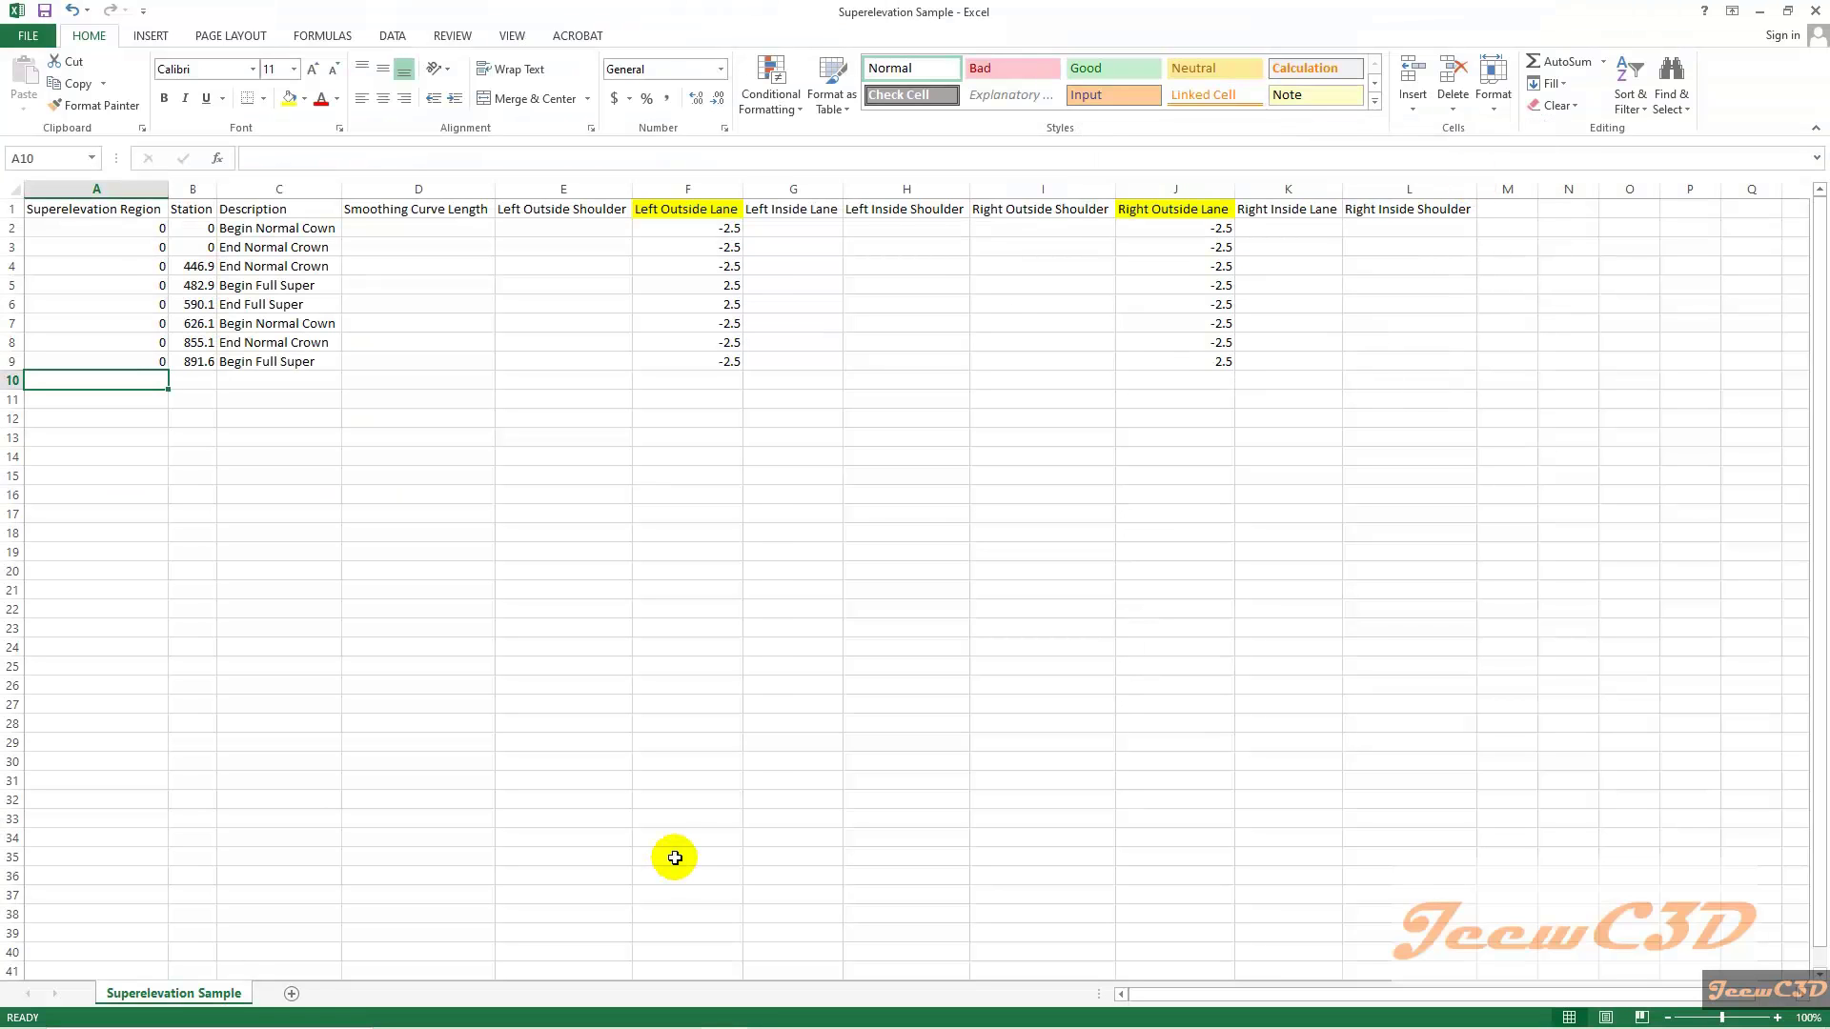
text(0)
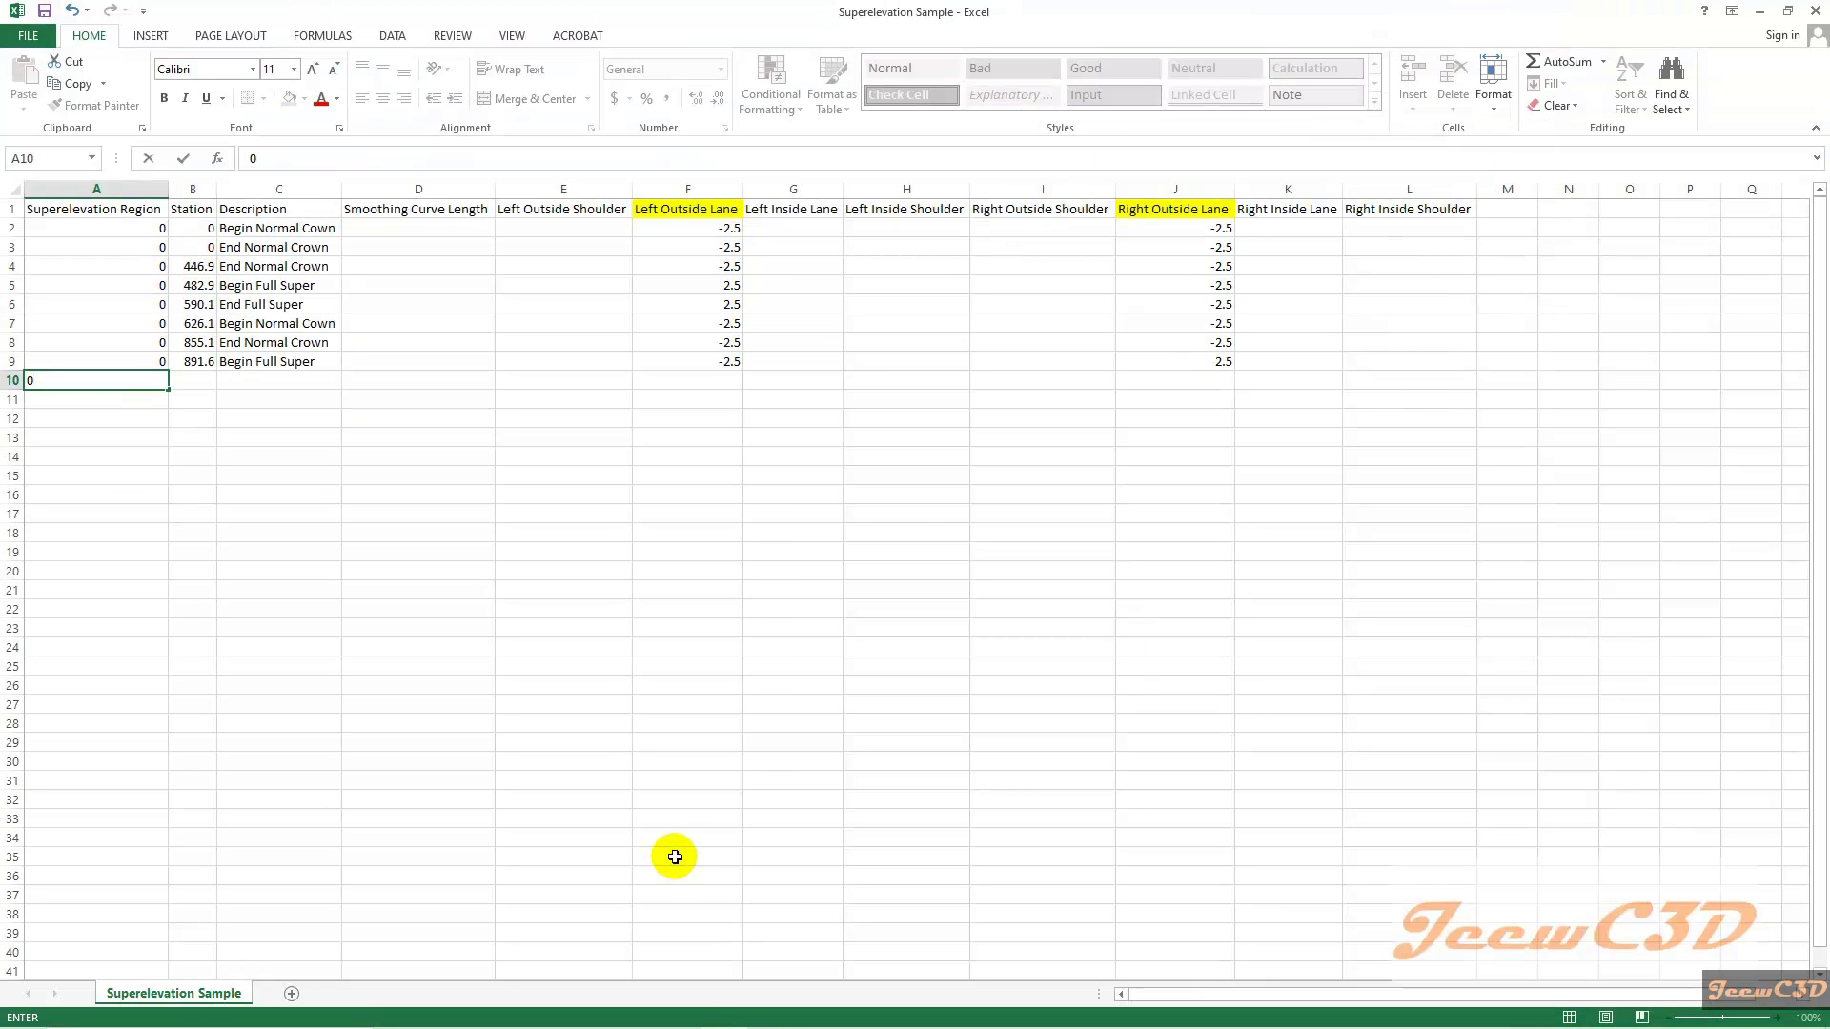
key(Tab)
text(10)
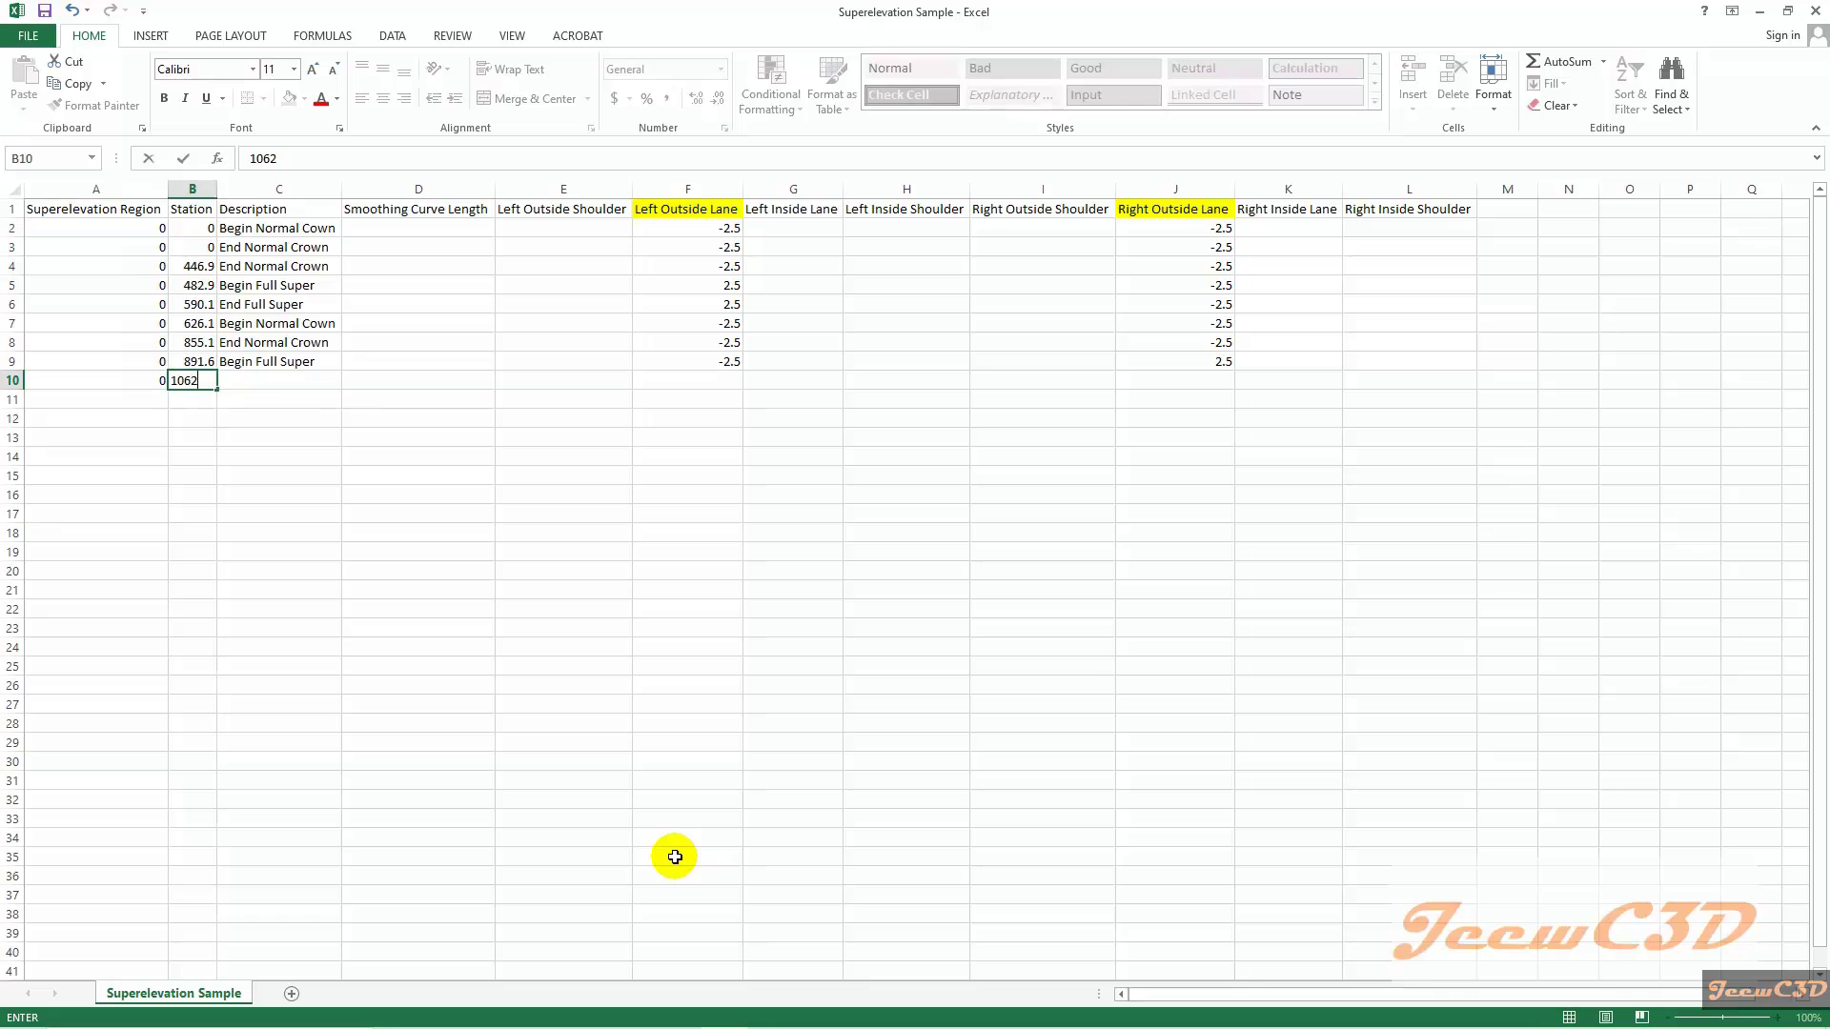
key(Tab)
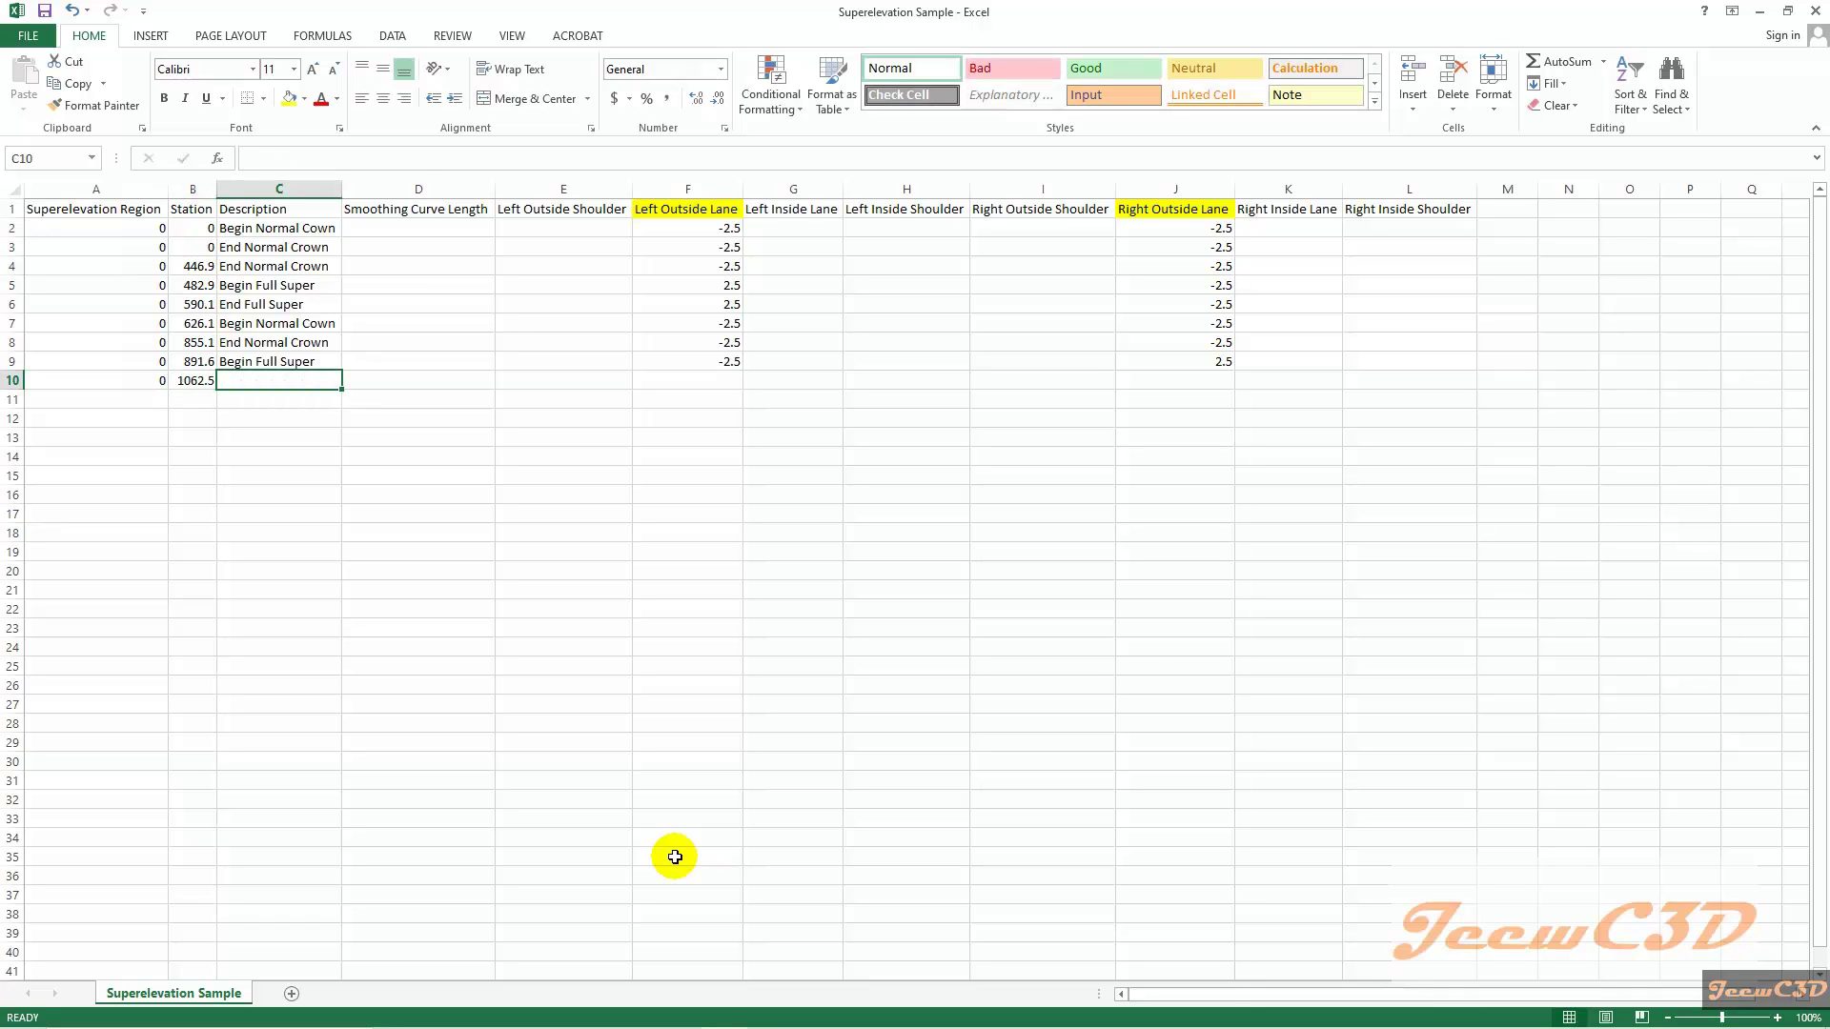
text(End F)
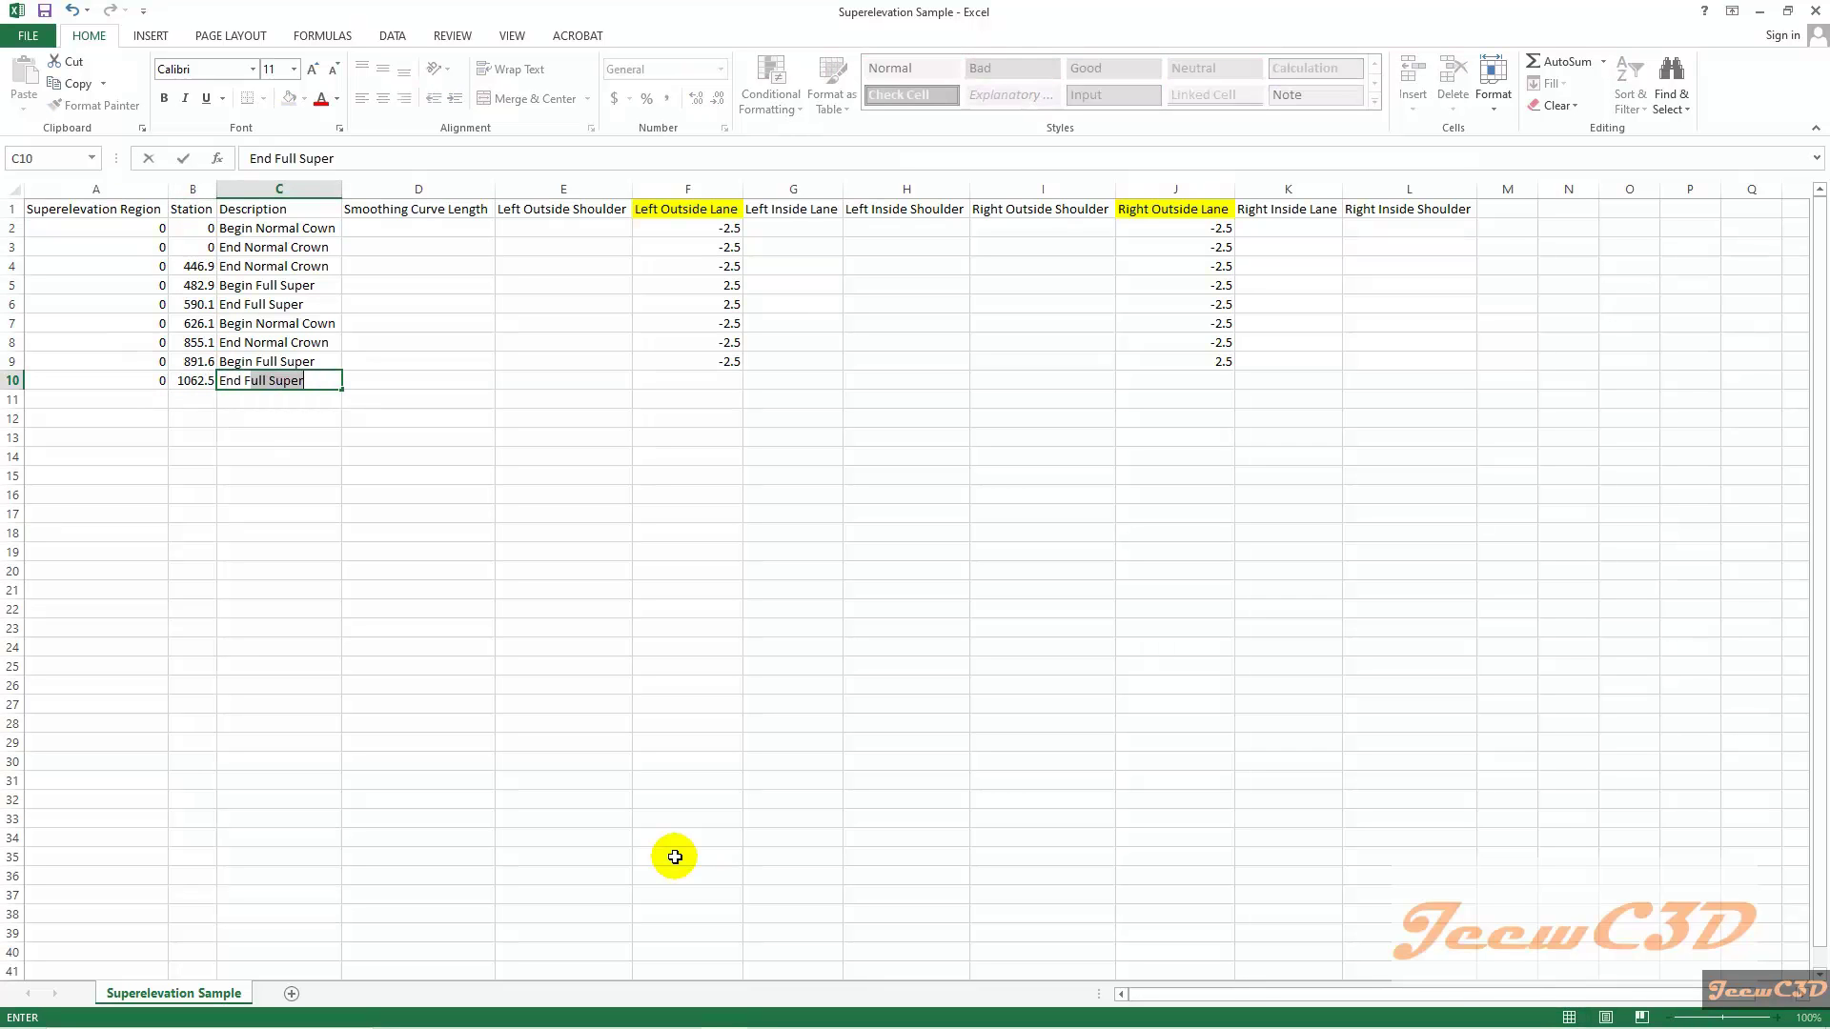
- Enter -2.5 for the Left Outside Lane and 2.5 for the Right Outside Lane in row 10 and go to cell A11
key(Tab)
key(Tab)
key(Tab)
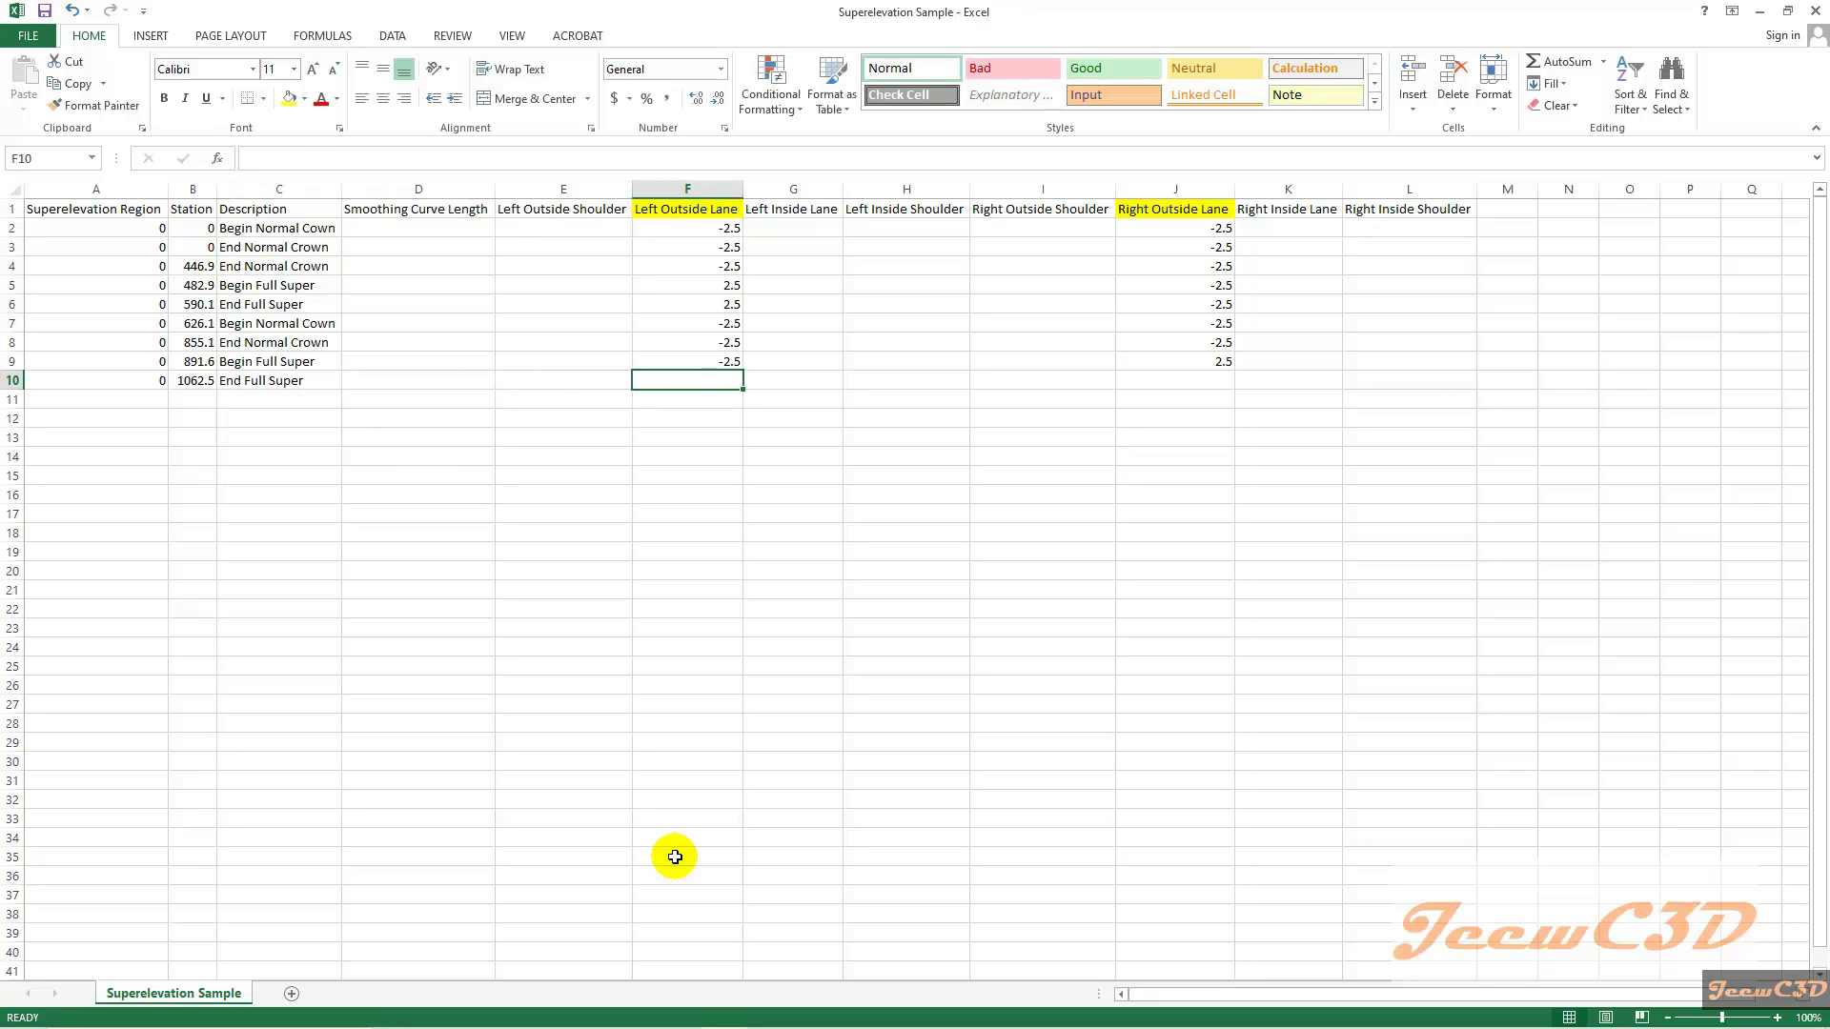
text(-2.5)
key(Tab)
key(Tab)
key(Tab)
key(Tab)
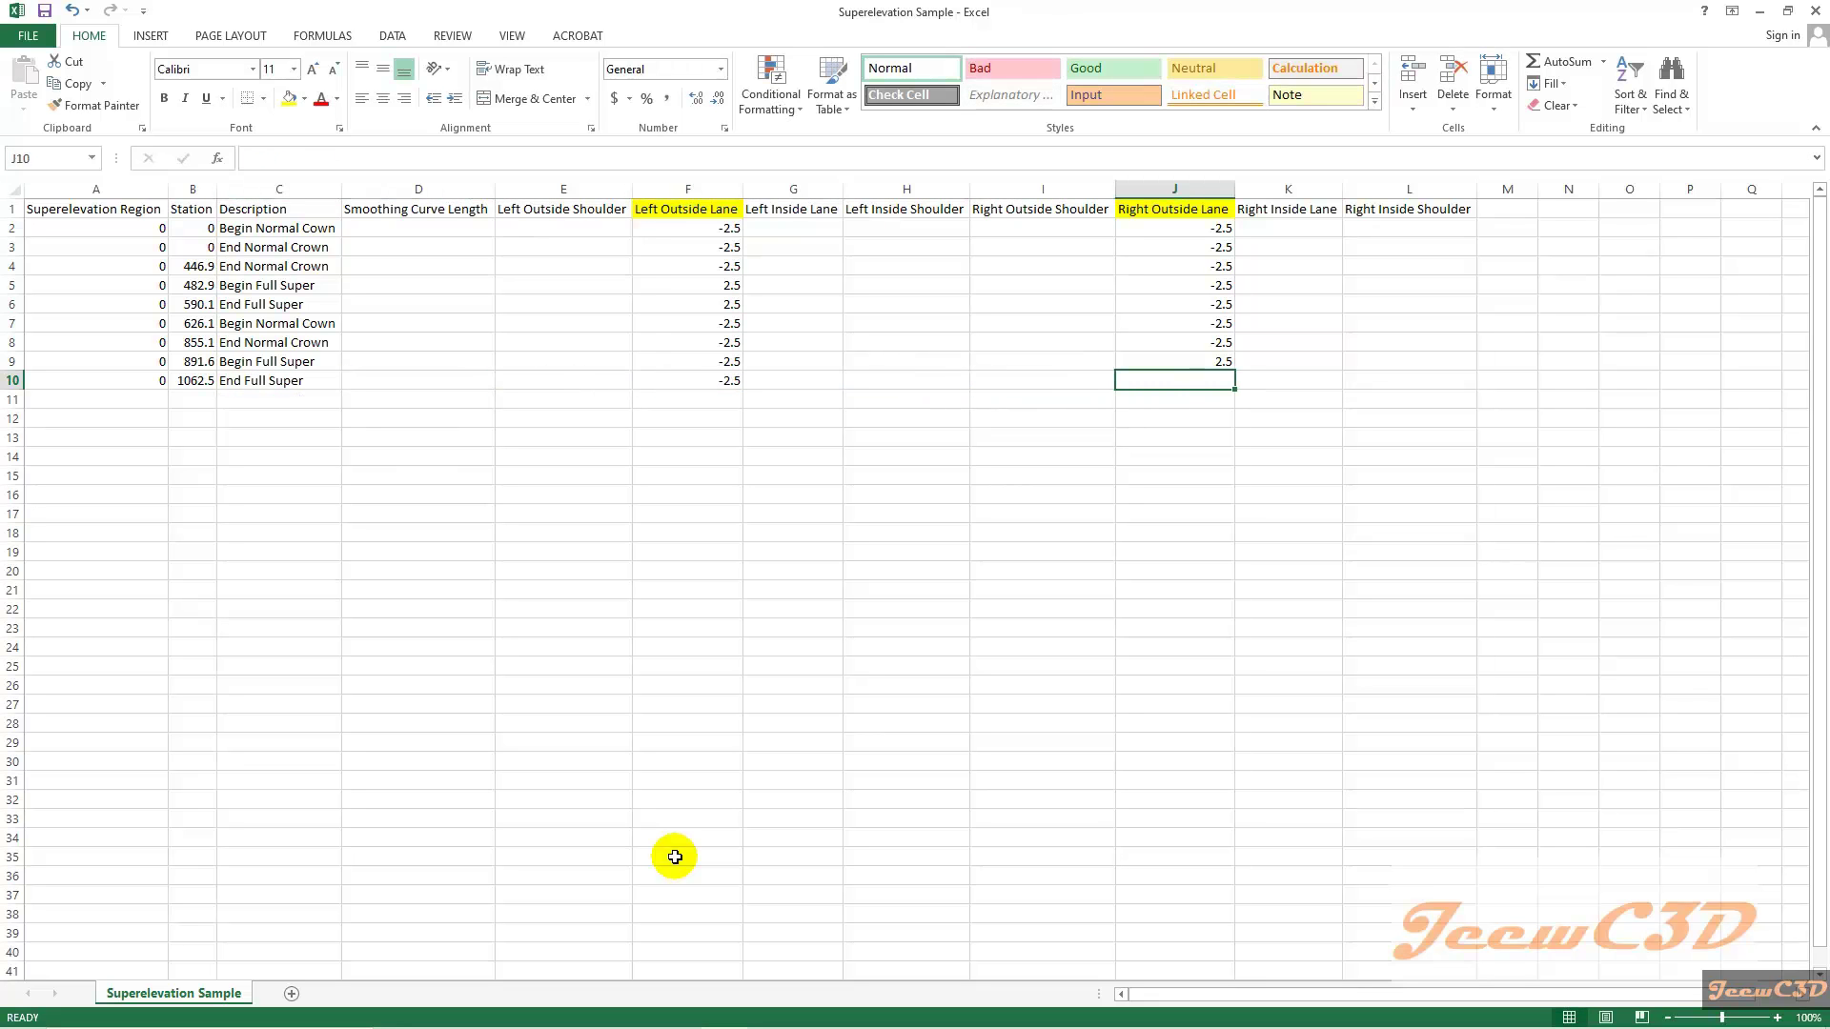
text(2.5)
key(Return)
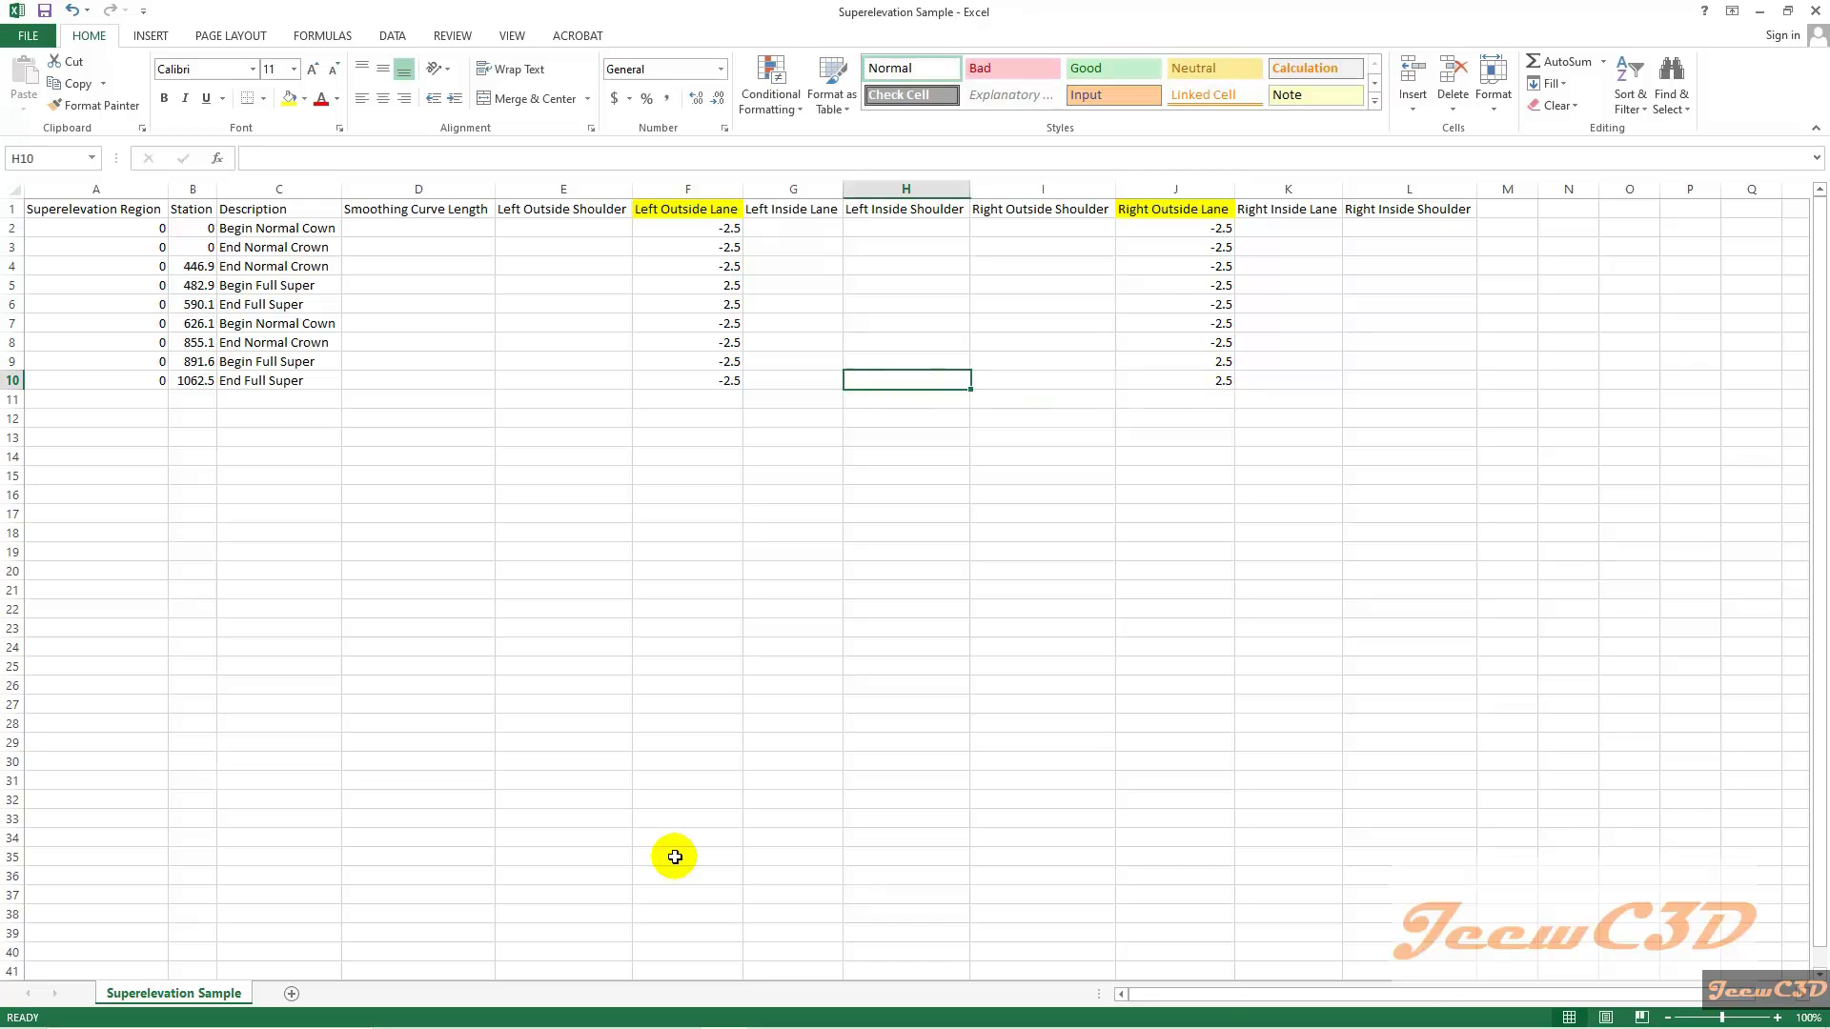
- Fill in row 11 with superelevation region 0, station 1075.5 and the description "Begin Full Super"
text(0)
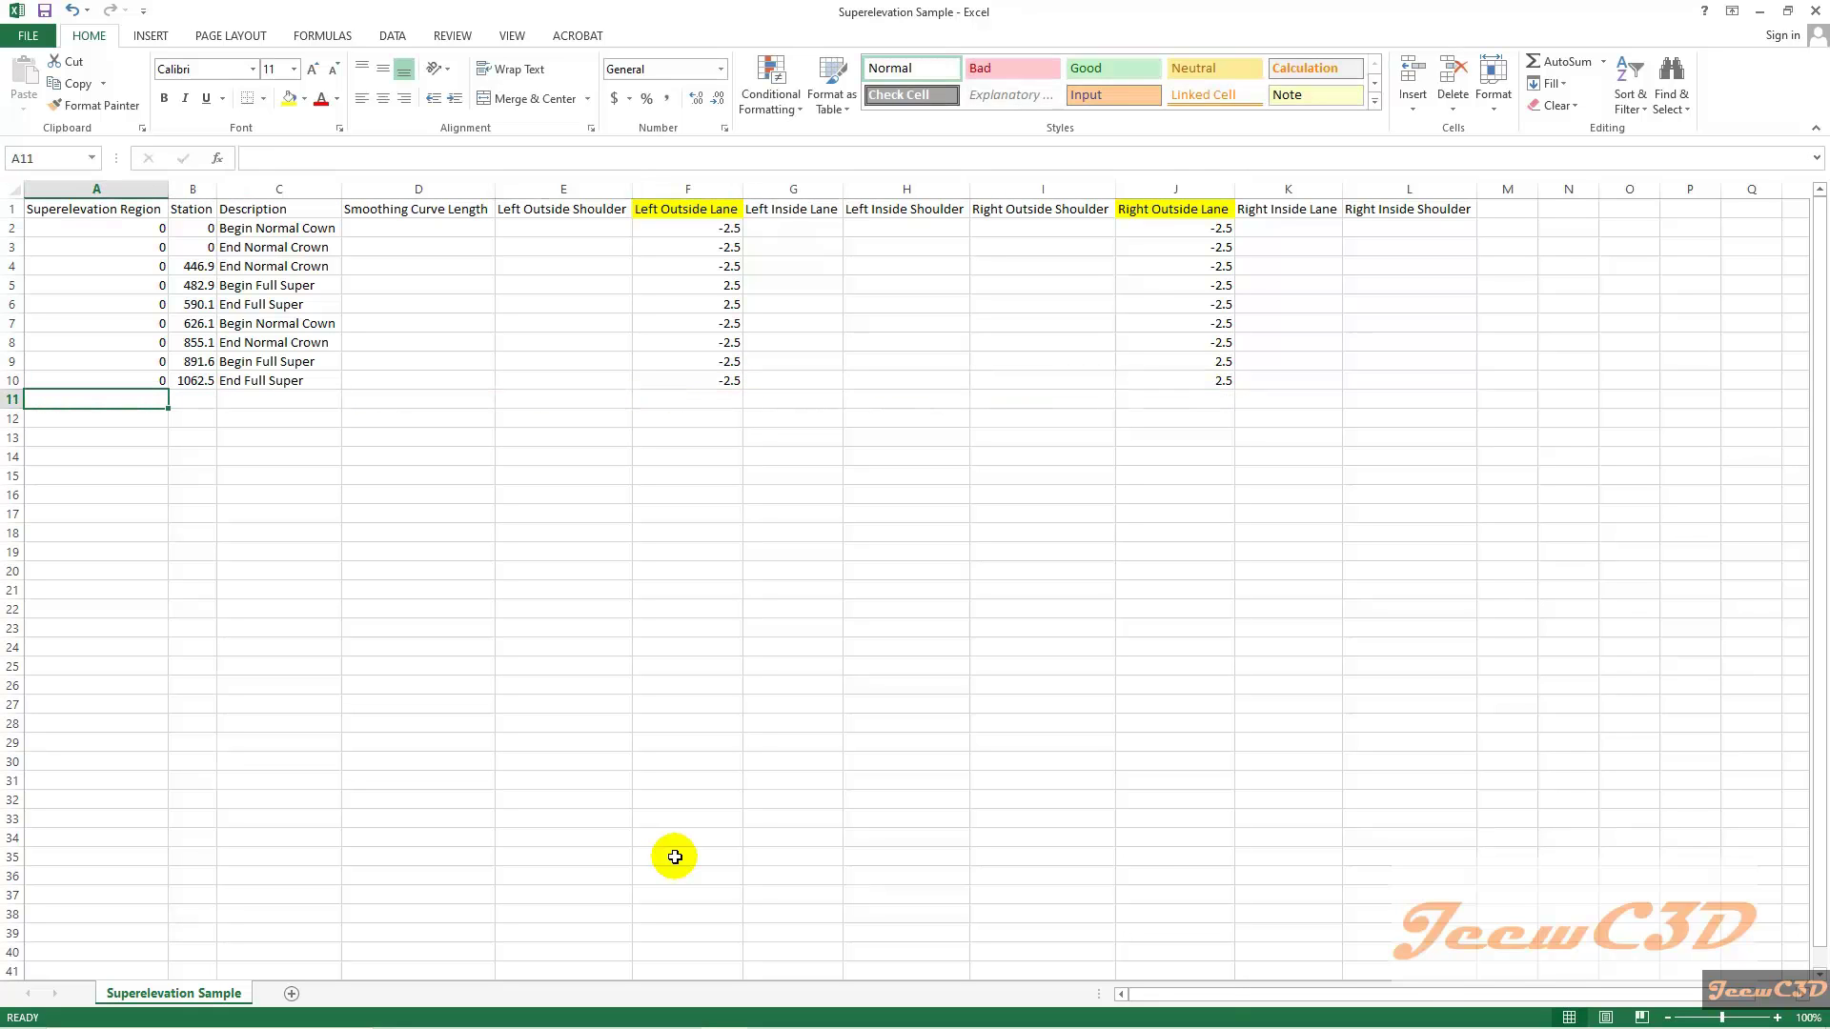
key(Tab)
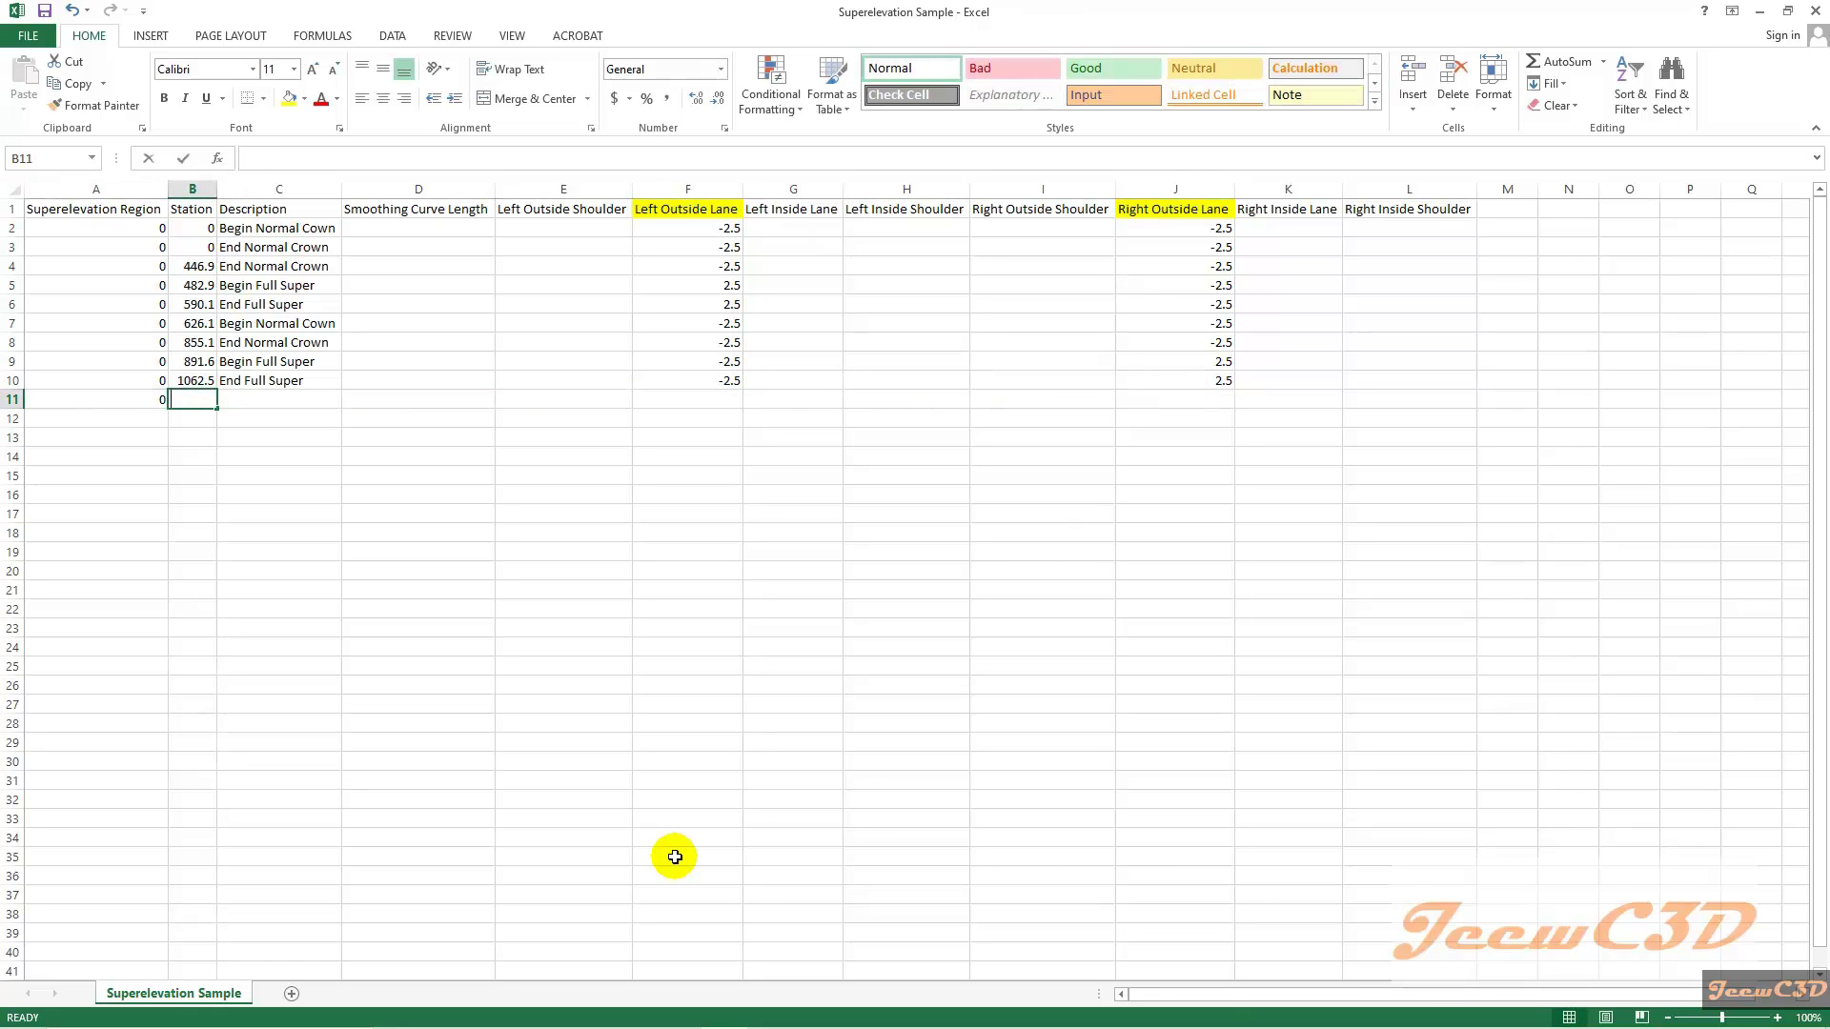
text(1075.5)
key(Tab)
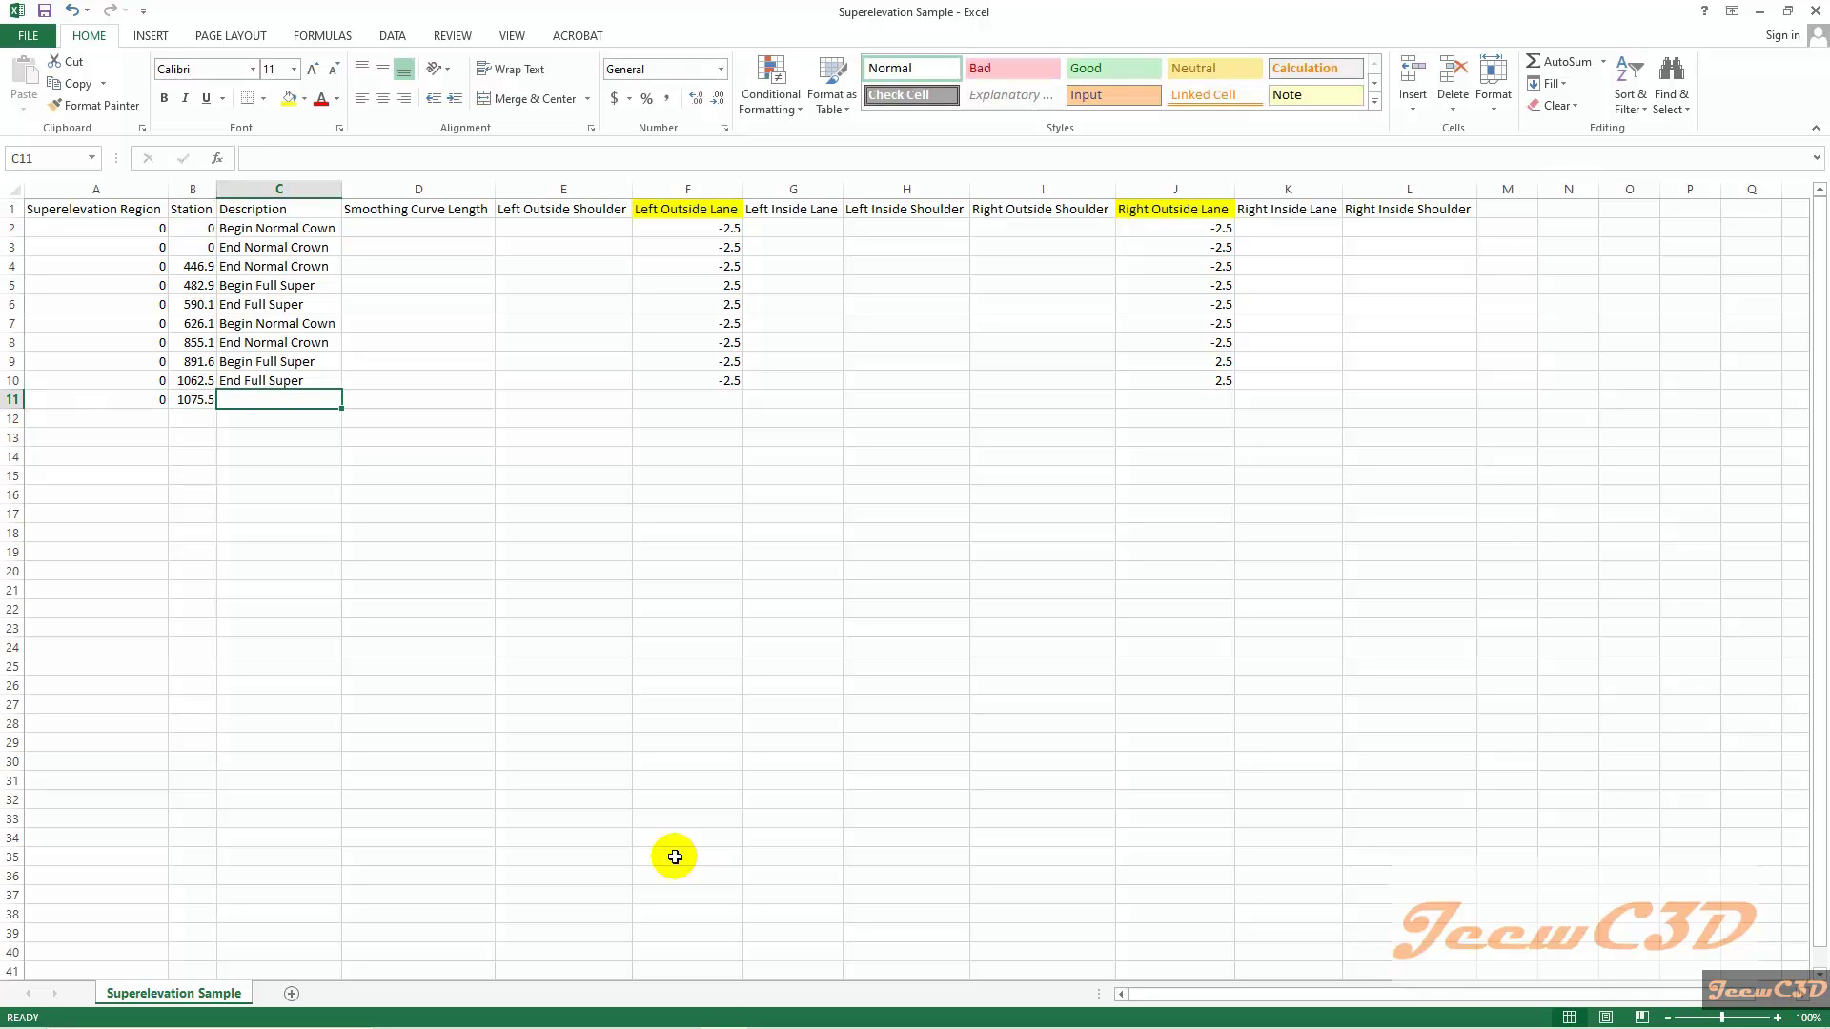
text(Begin F)
key(Tab)
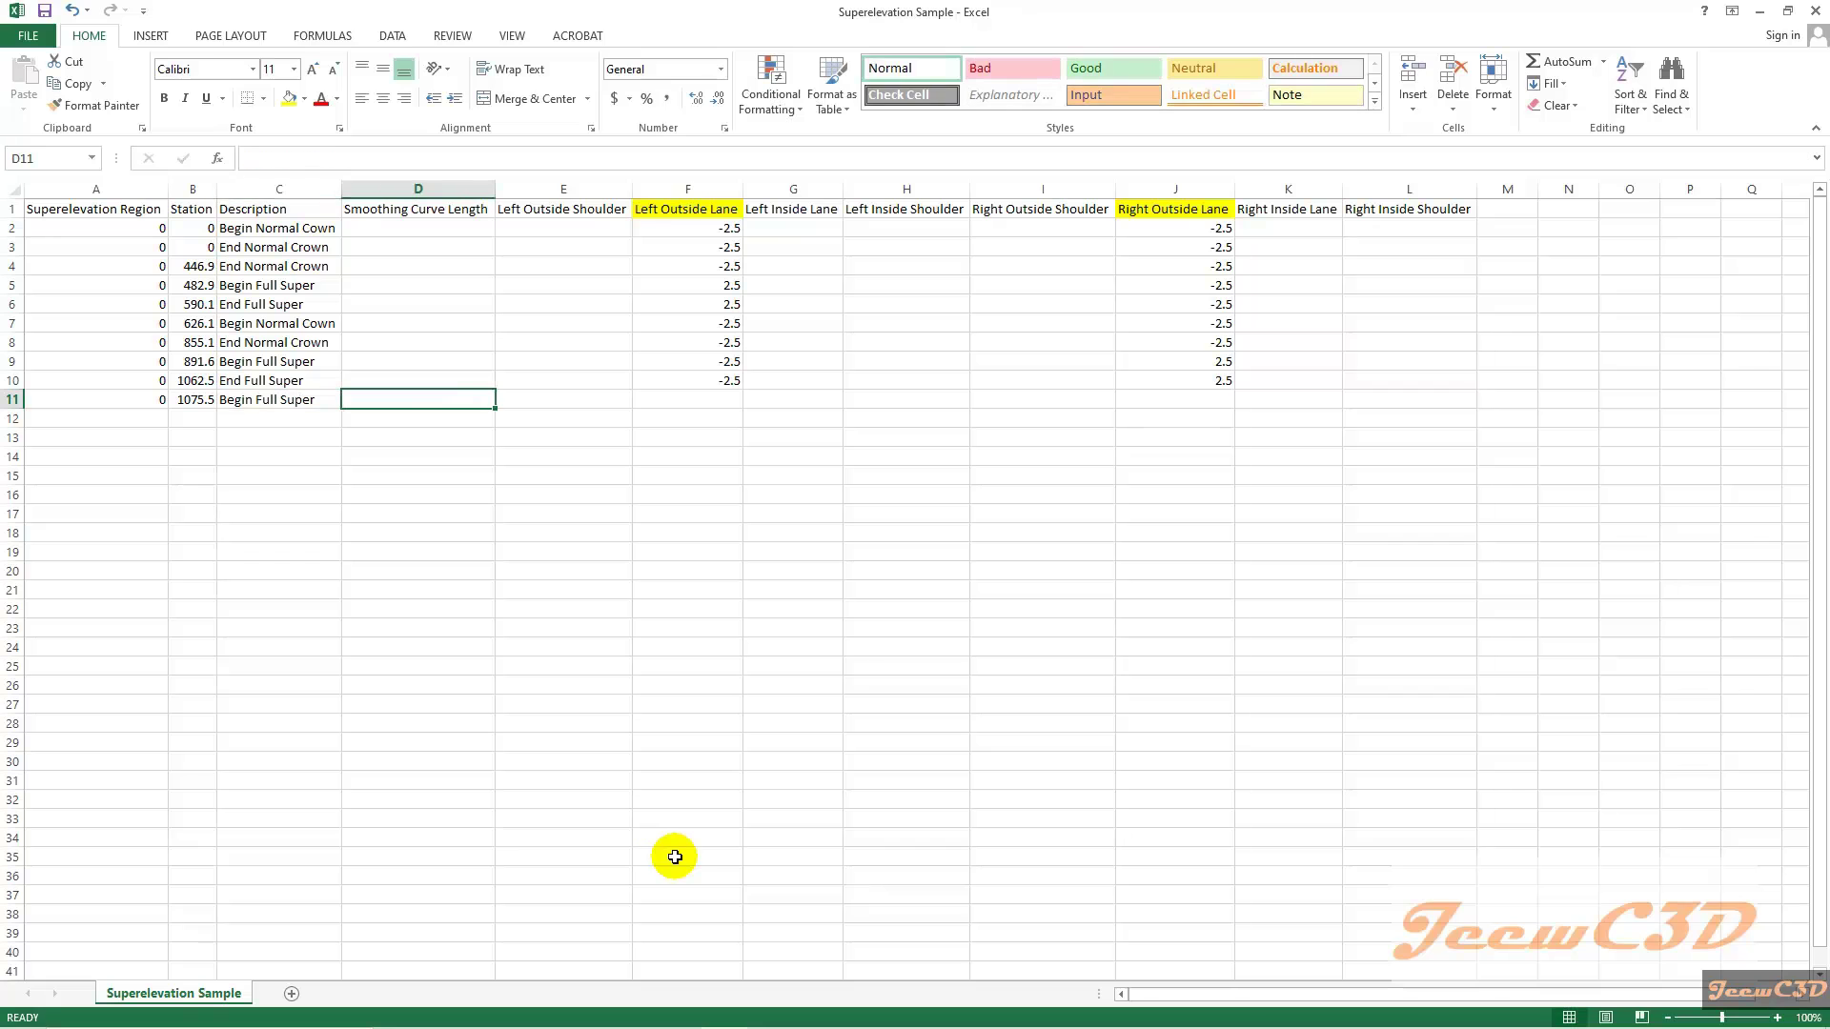
- Enter -4 for the Left Outside Lane and 4 for the Right Outside Lane in row 11 and go to cell A12
key(Tab)
key(Tab)
key(Tab)
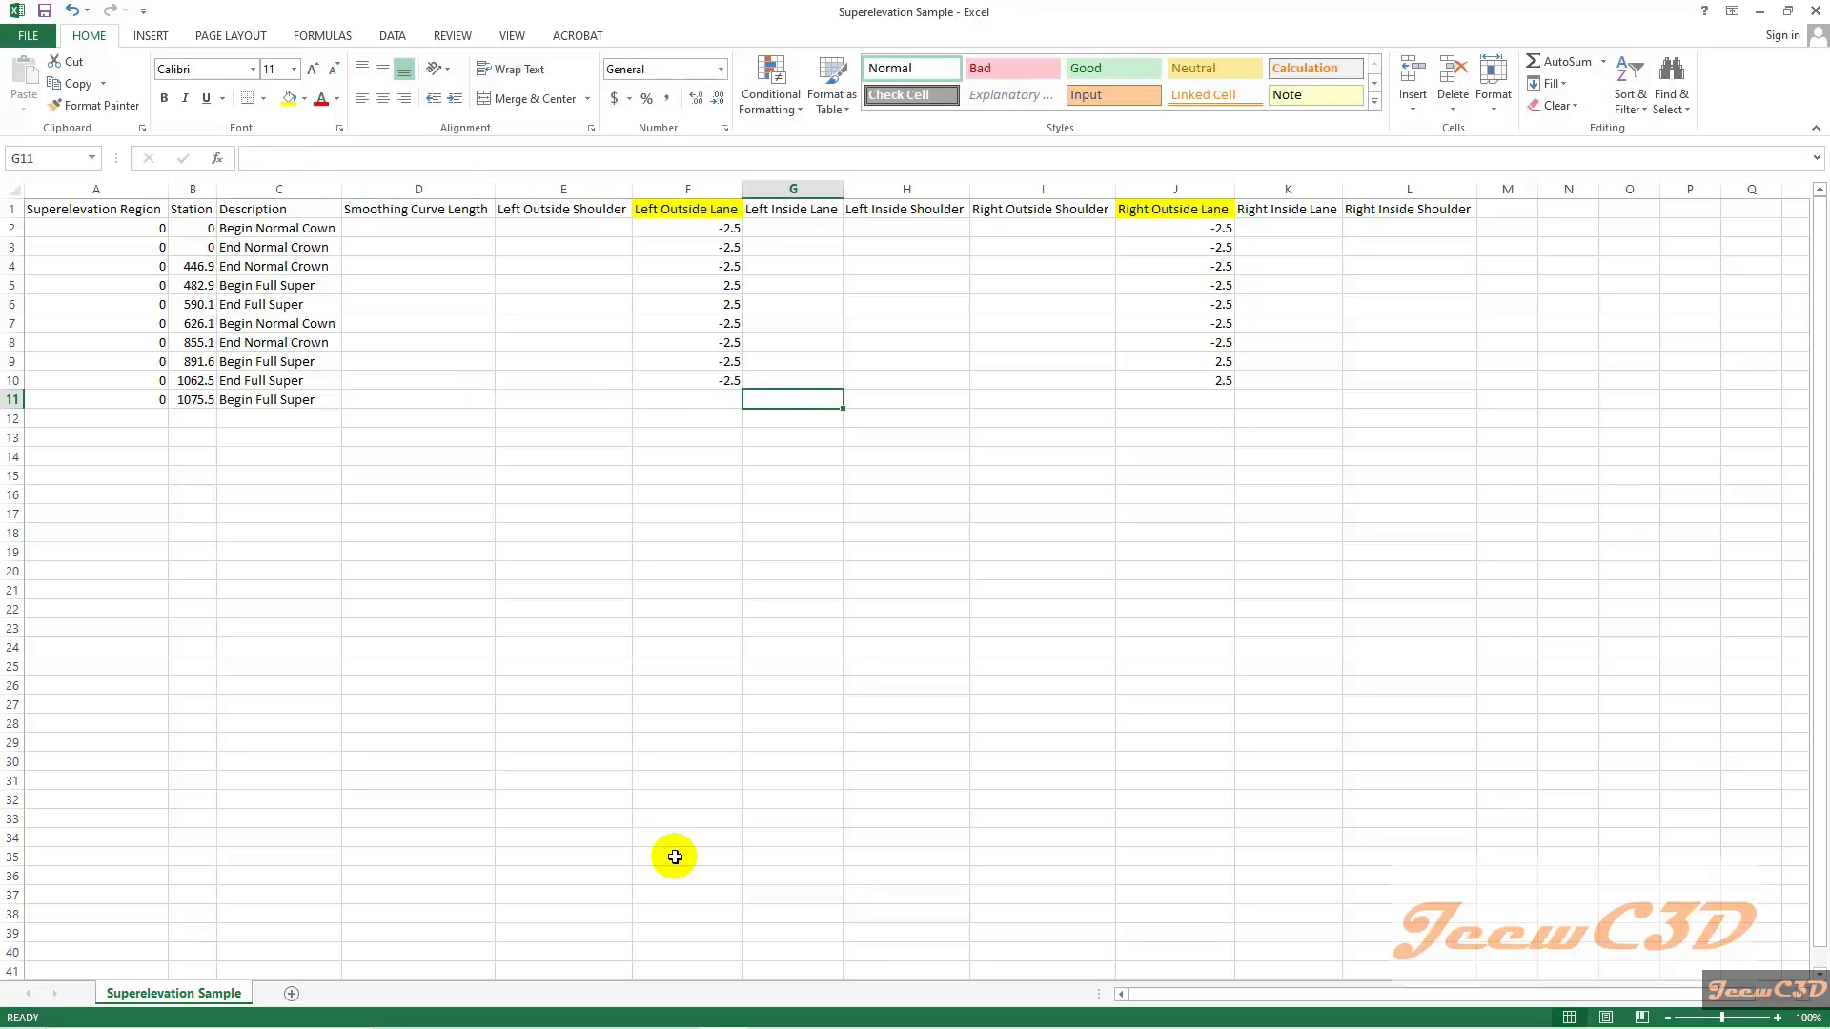
key(Left)
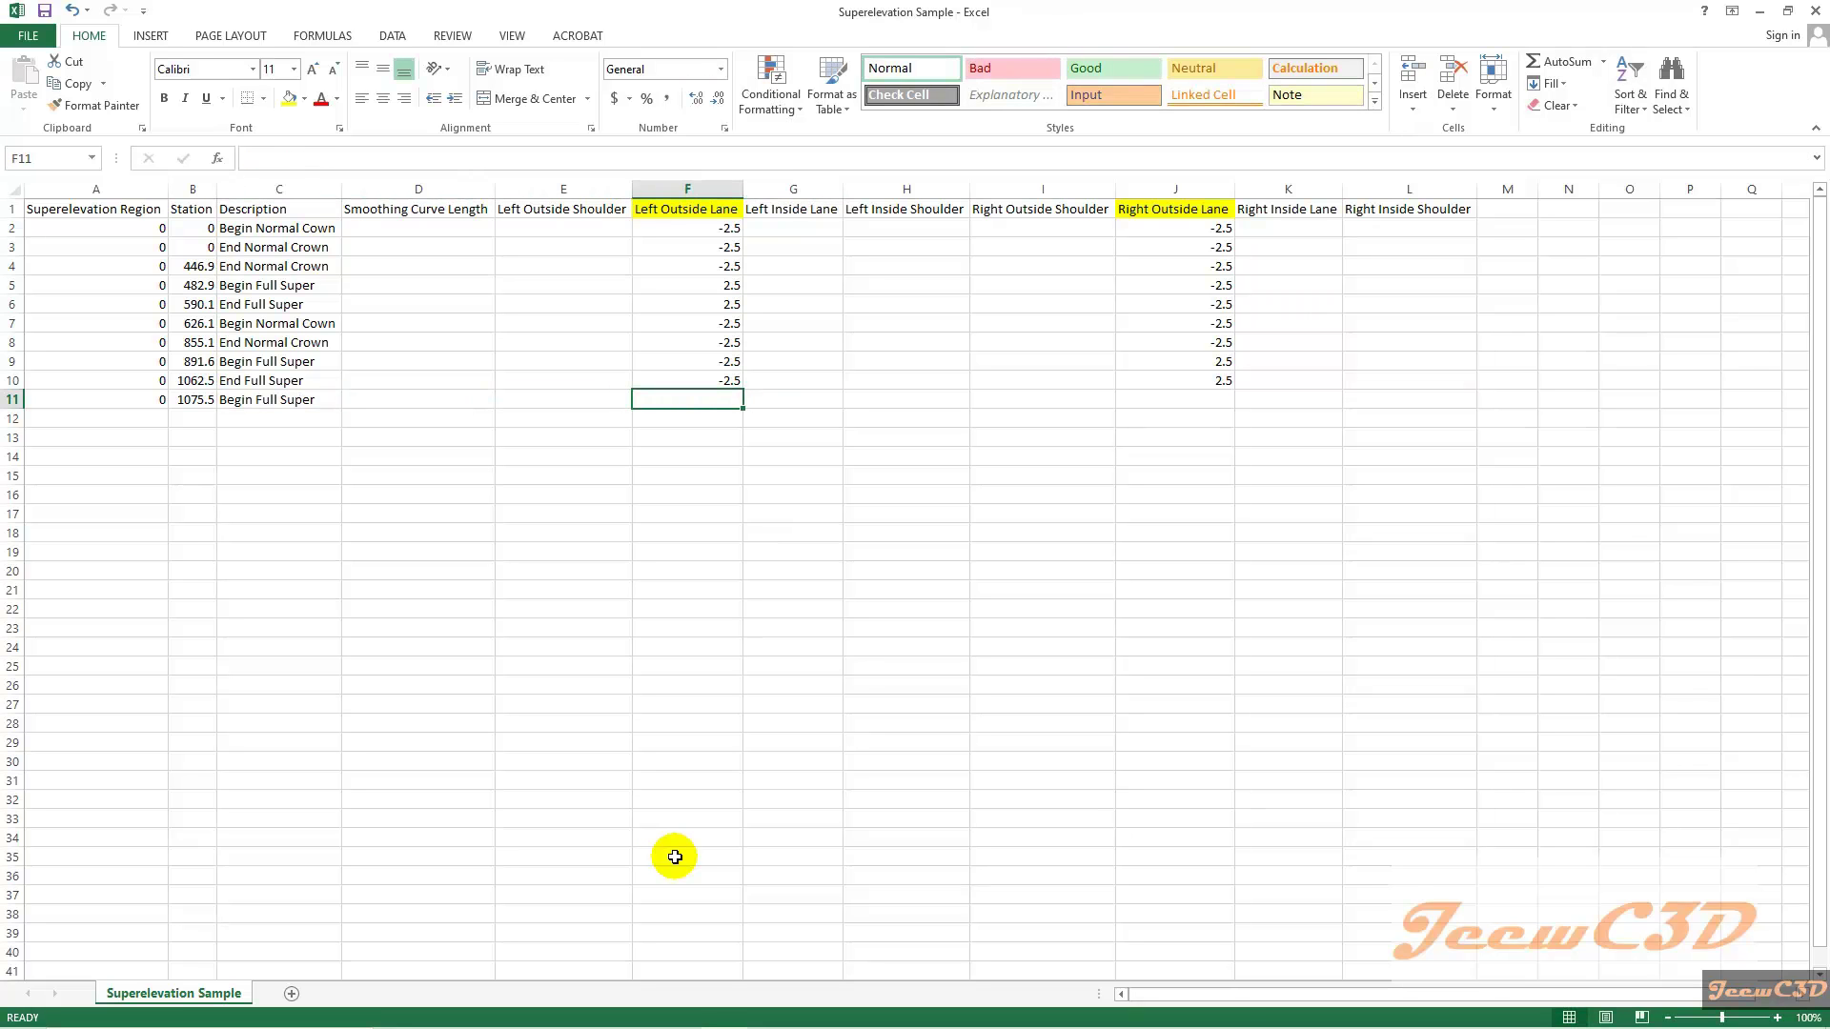
text(-4)
key(Tab)
key(Tab)
key(Tab)
key(Tab)
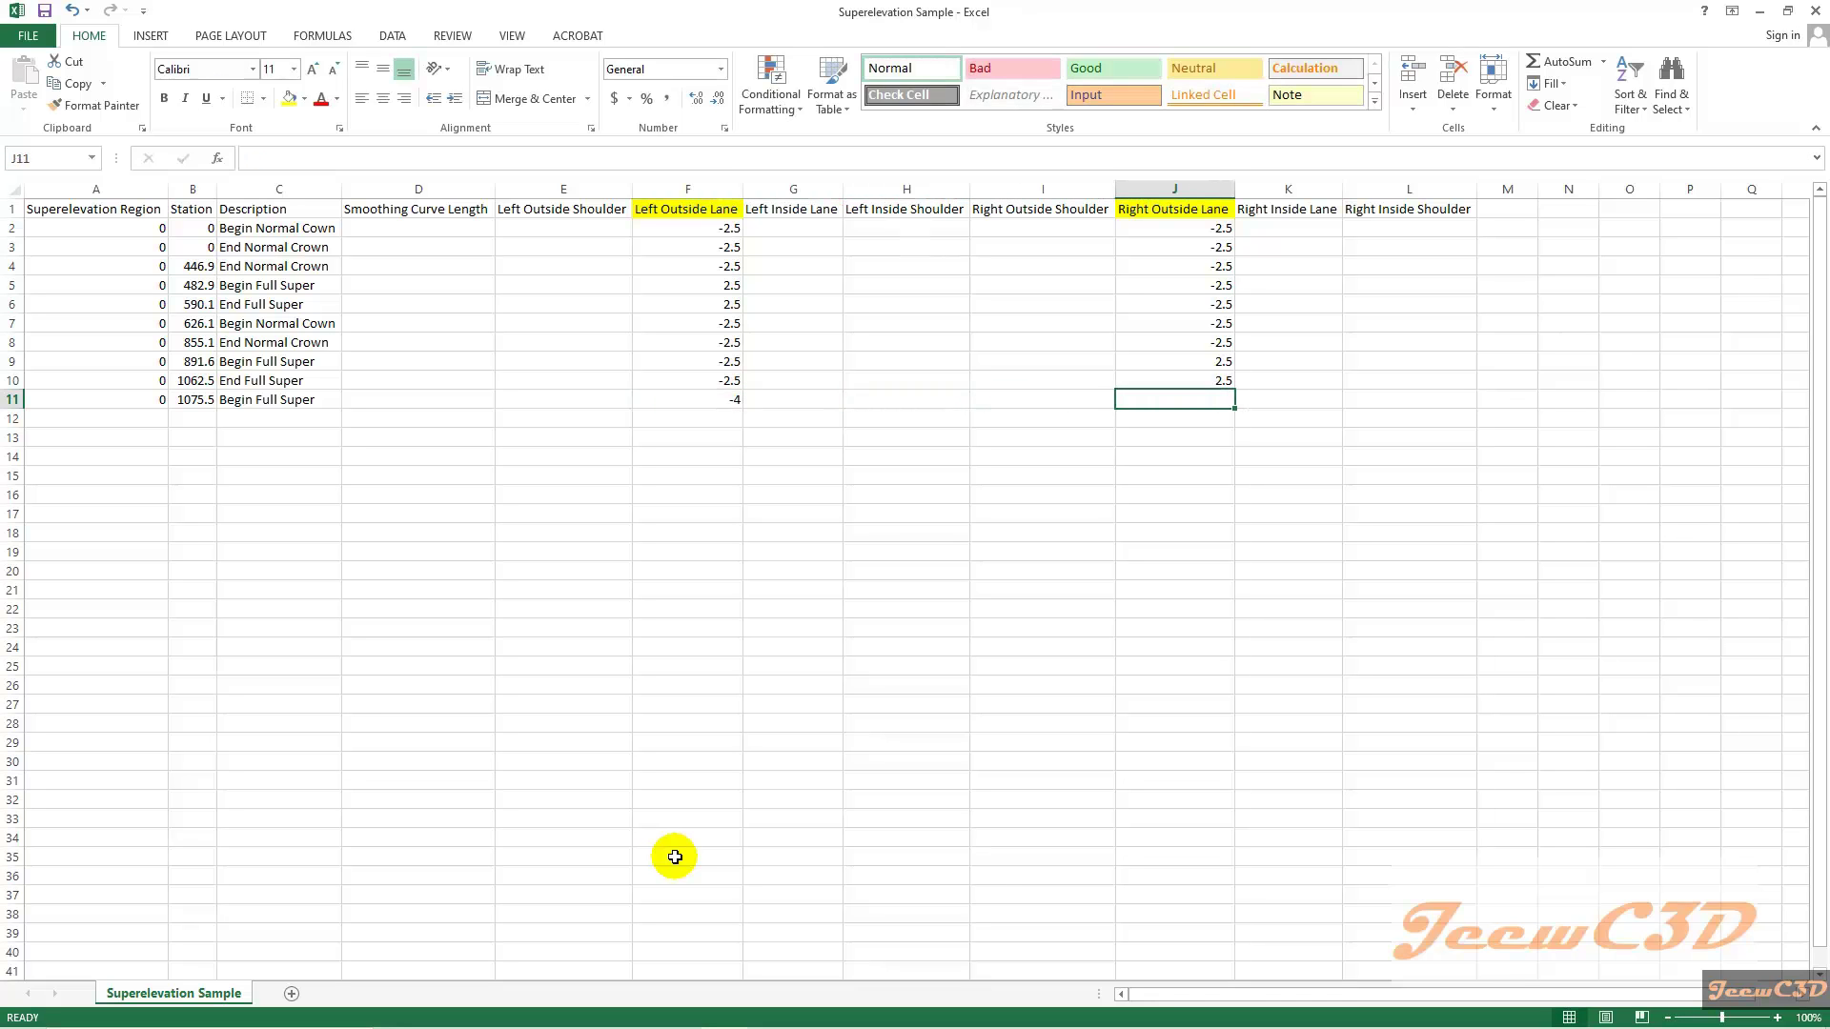
text(4)
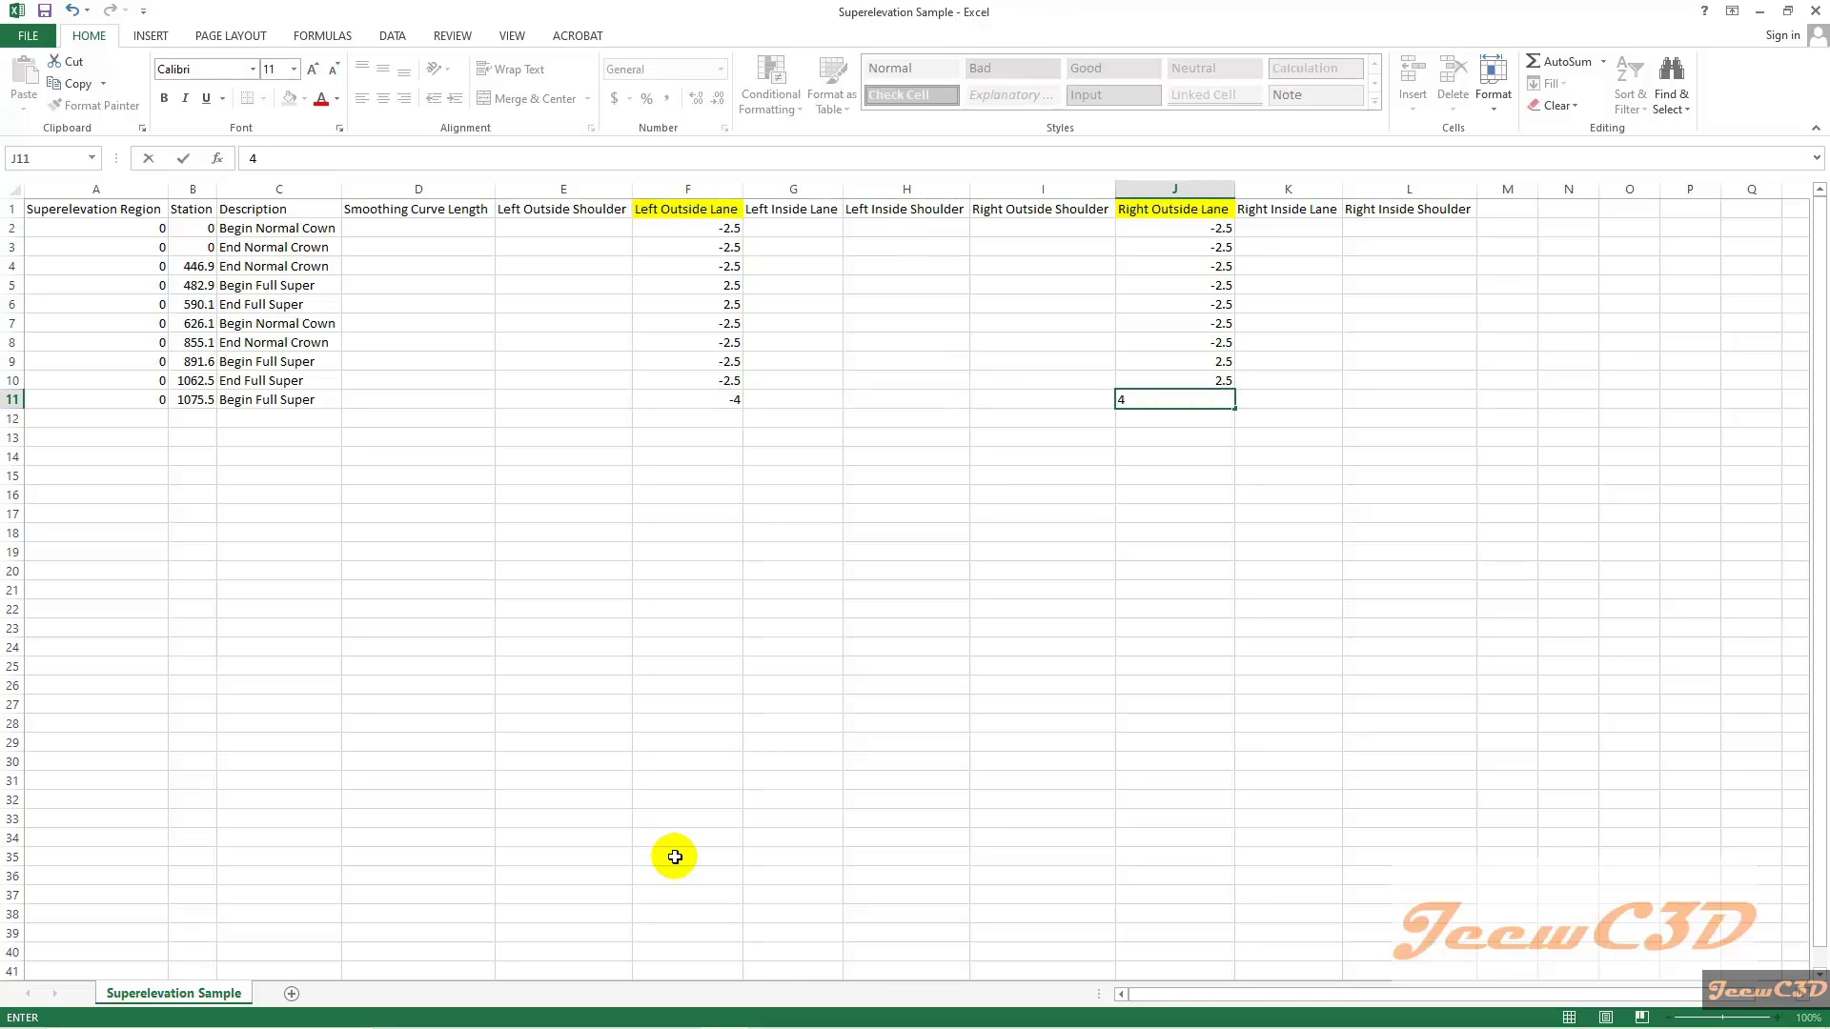
key(Return)
key(Left)
key(Left)
key(Left)
key(Left)
key(Left)
key(Left)
key(Left)
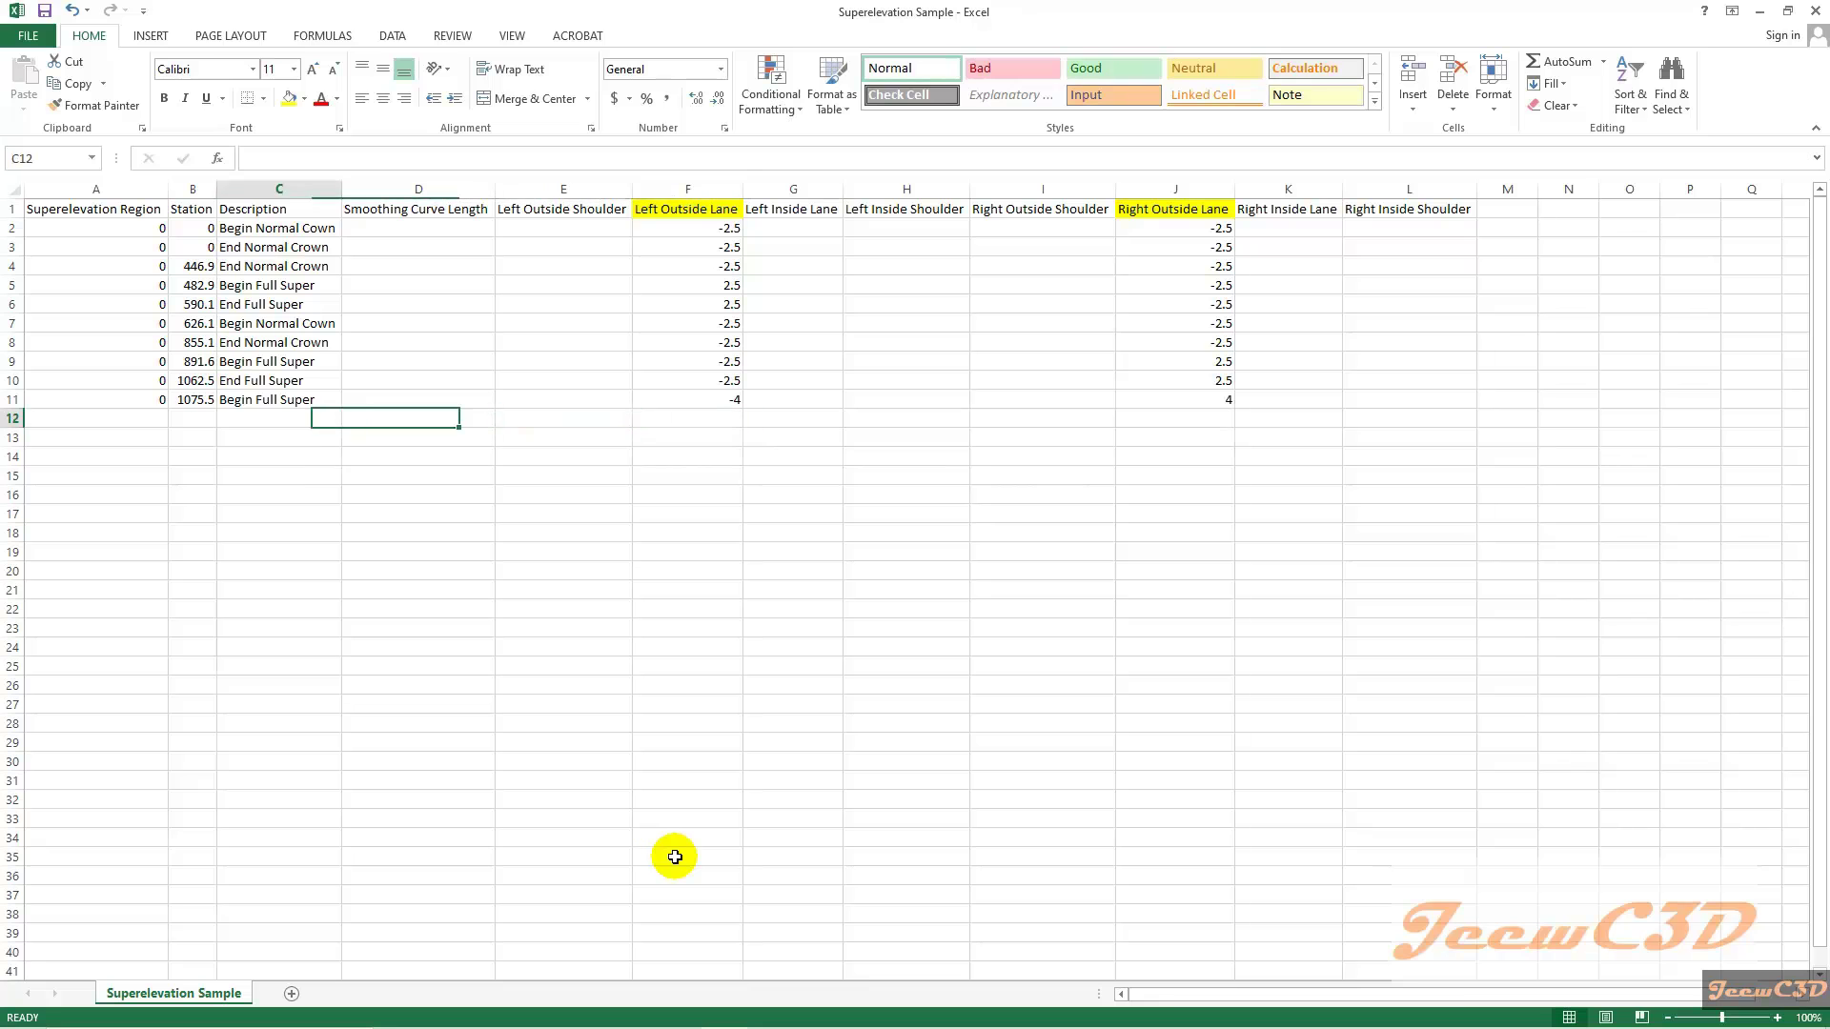
key(Left)
key(Left)
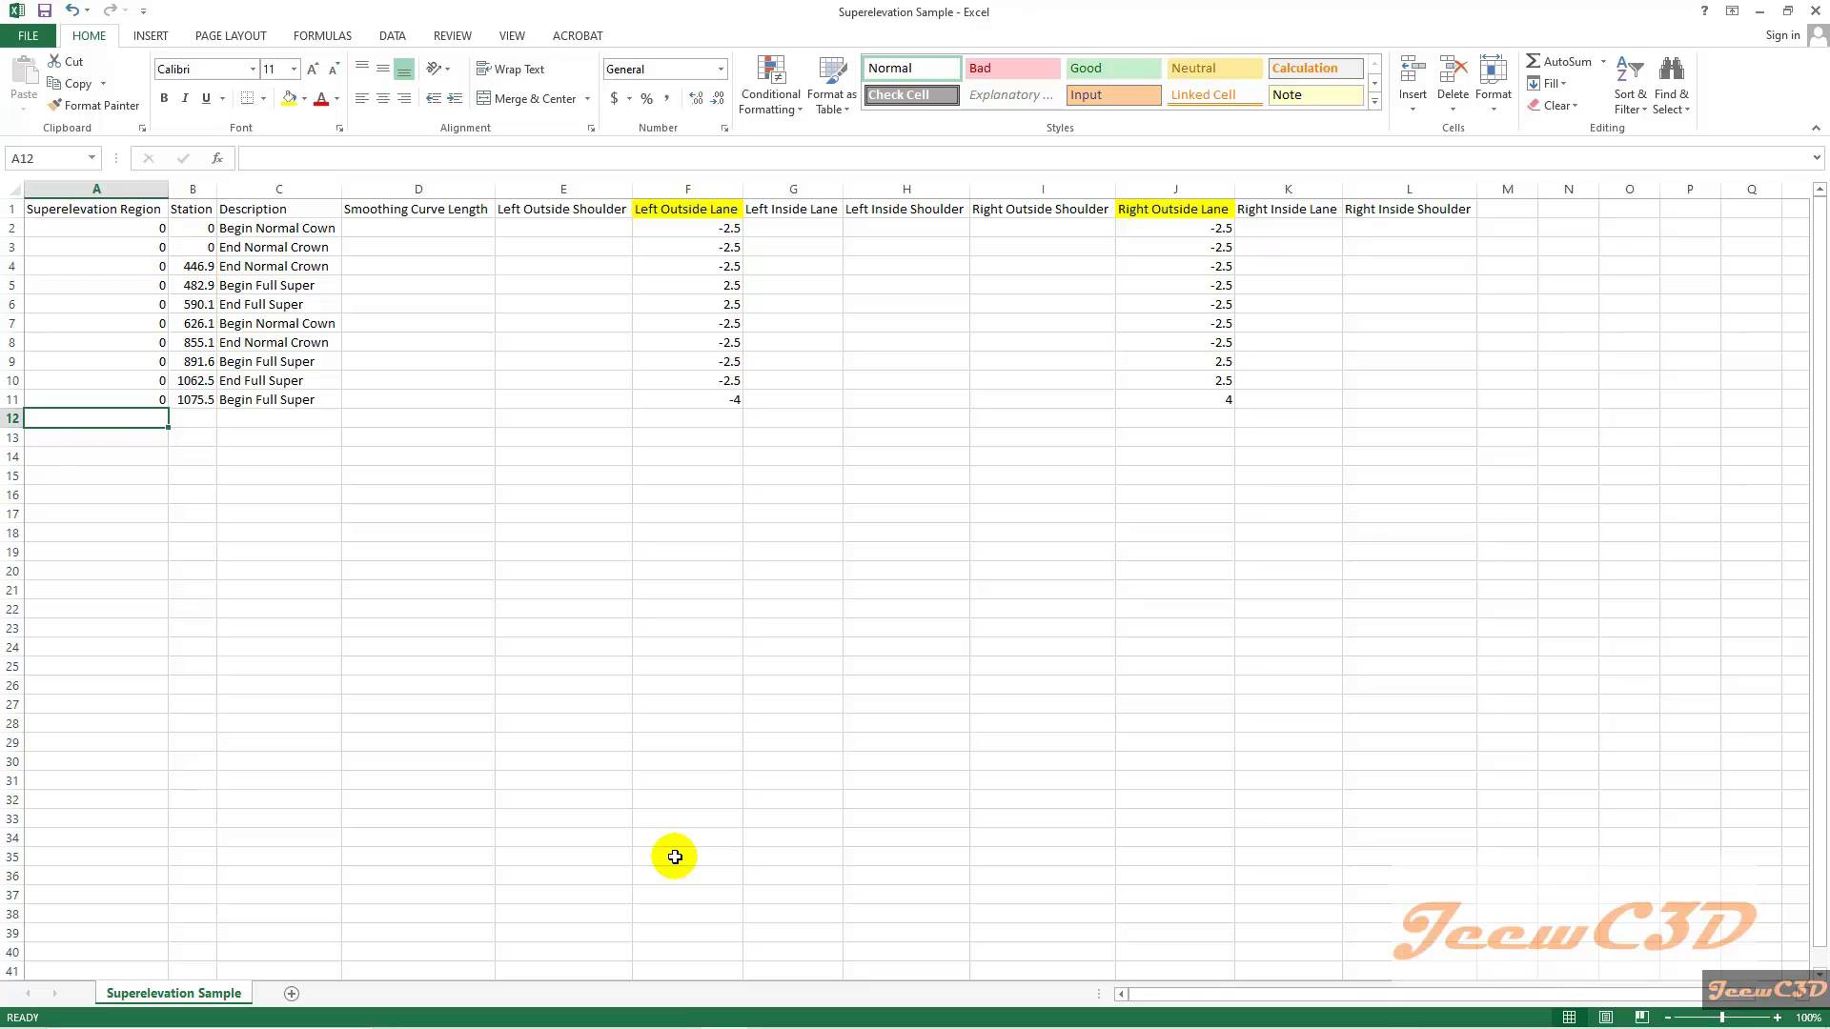
- Switch to the Add Superelevation drawing in AutoCAD Civil 3D and examine the station, crossfall and transition length labels after the R=145.00 curve
key(alt+Tab)
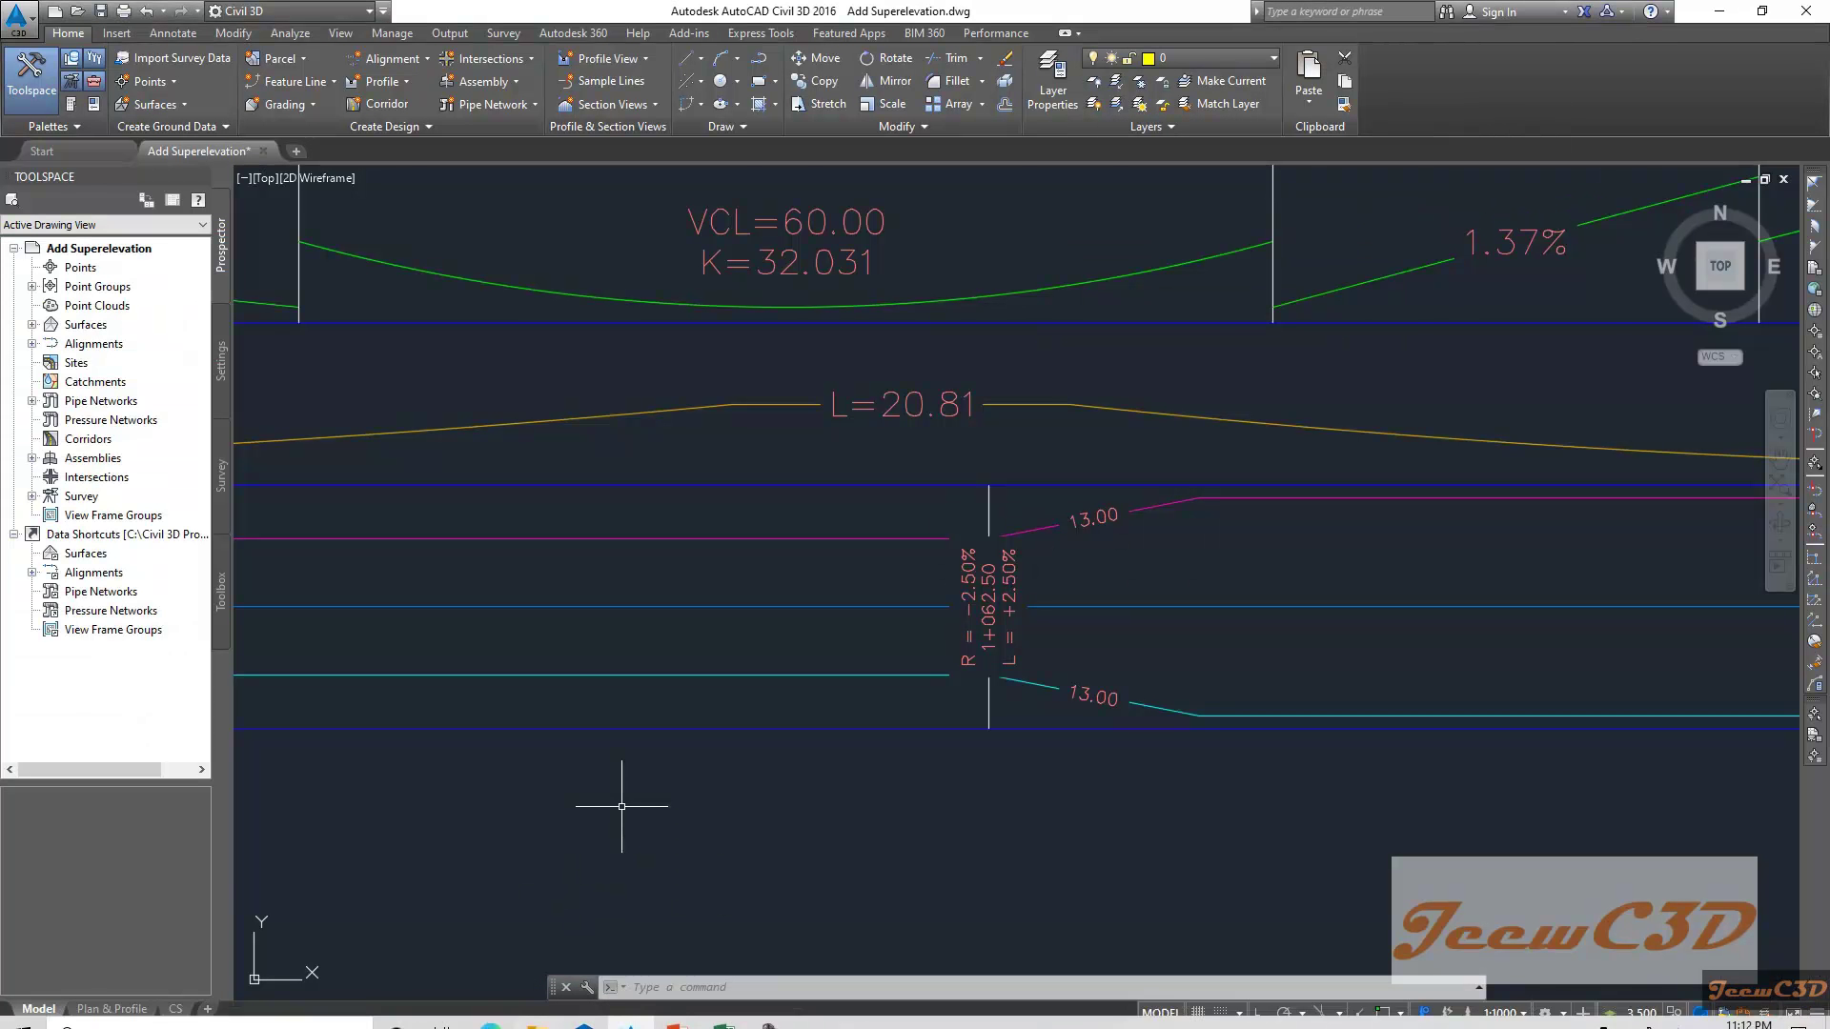
scroll(916, 671, down, 2)
drag(1127, 604, 506, 625)
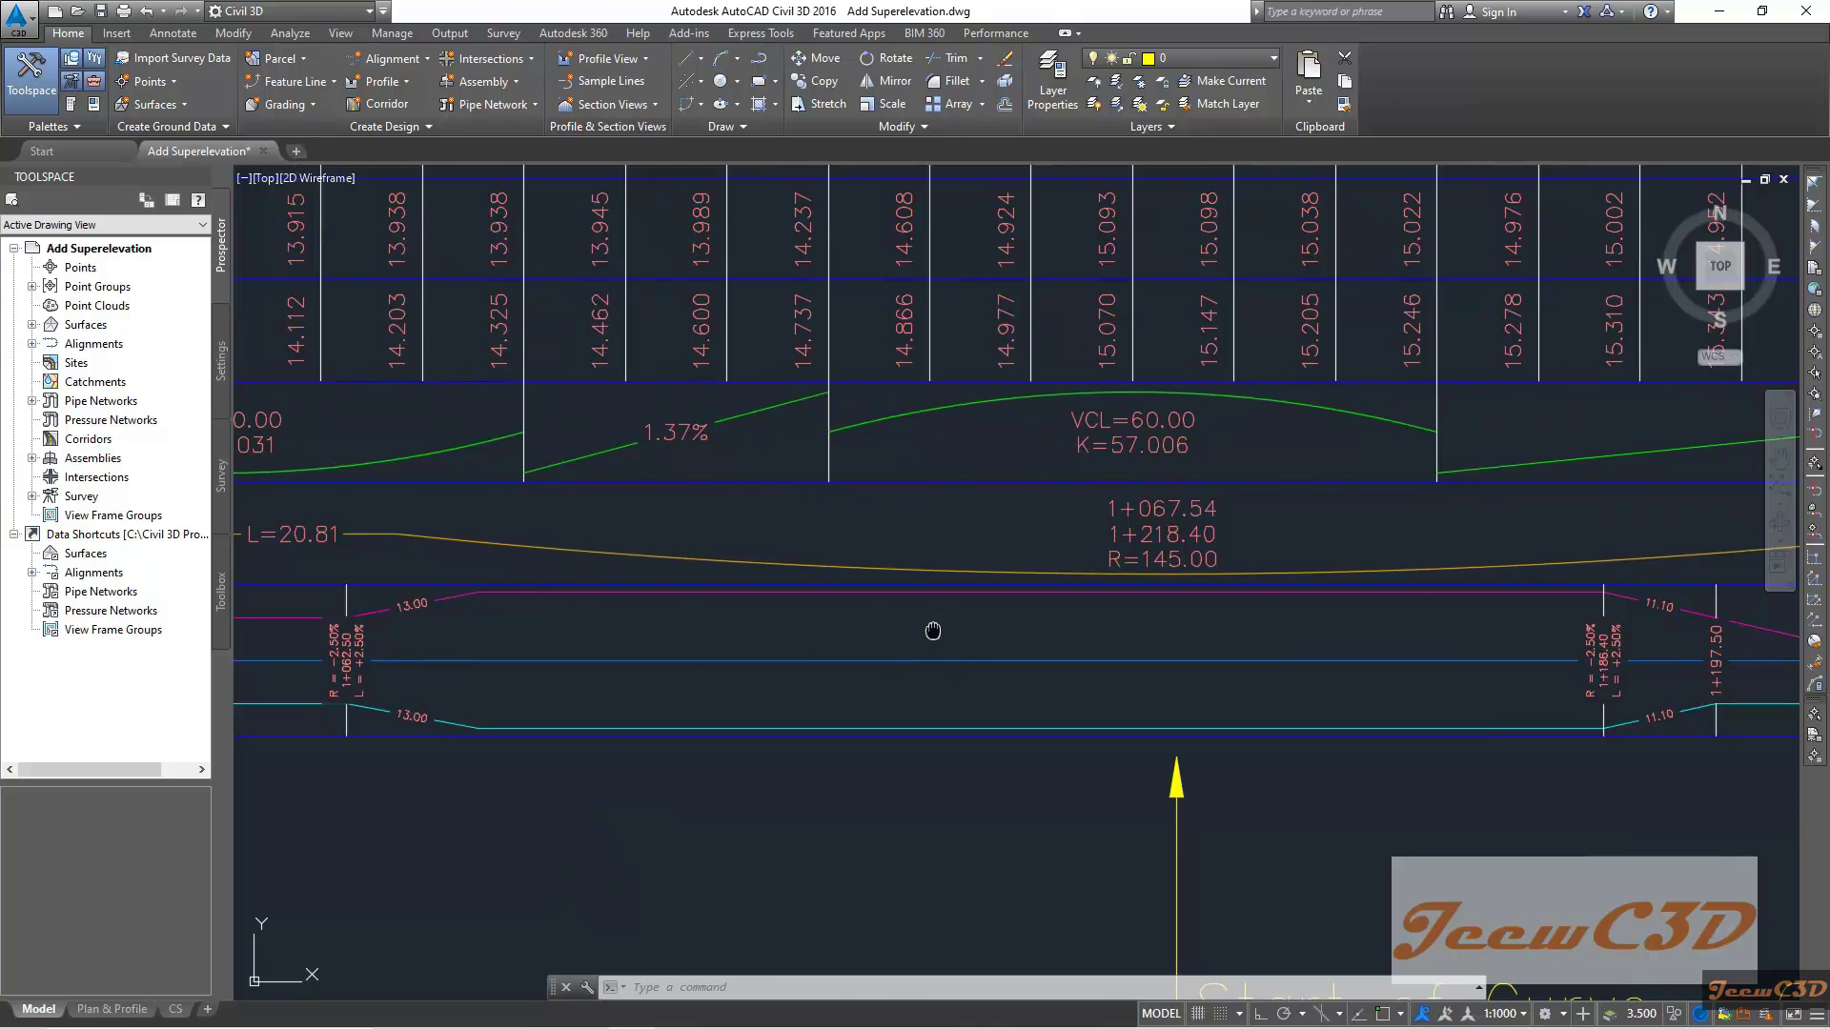
drag(934, 633, 369, 585)
scroll(369, 585, up, 1)
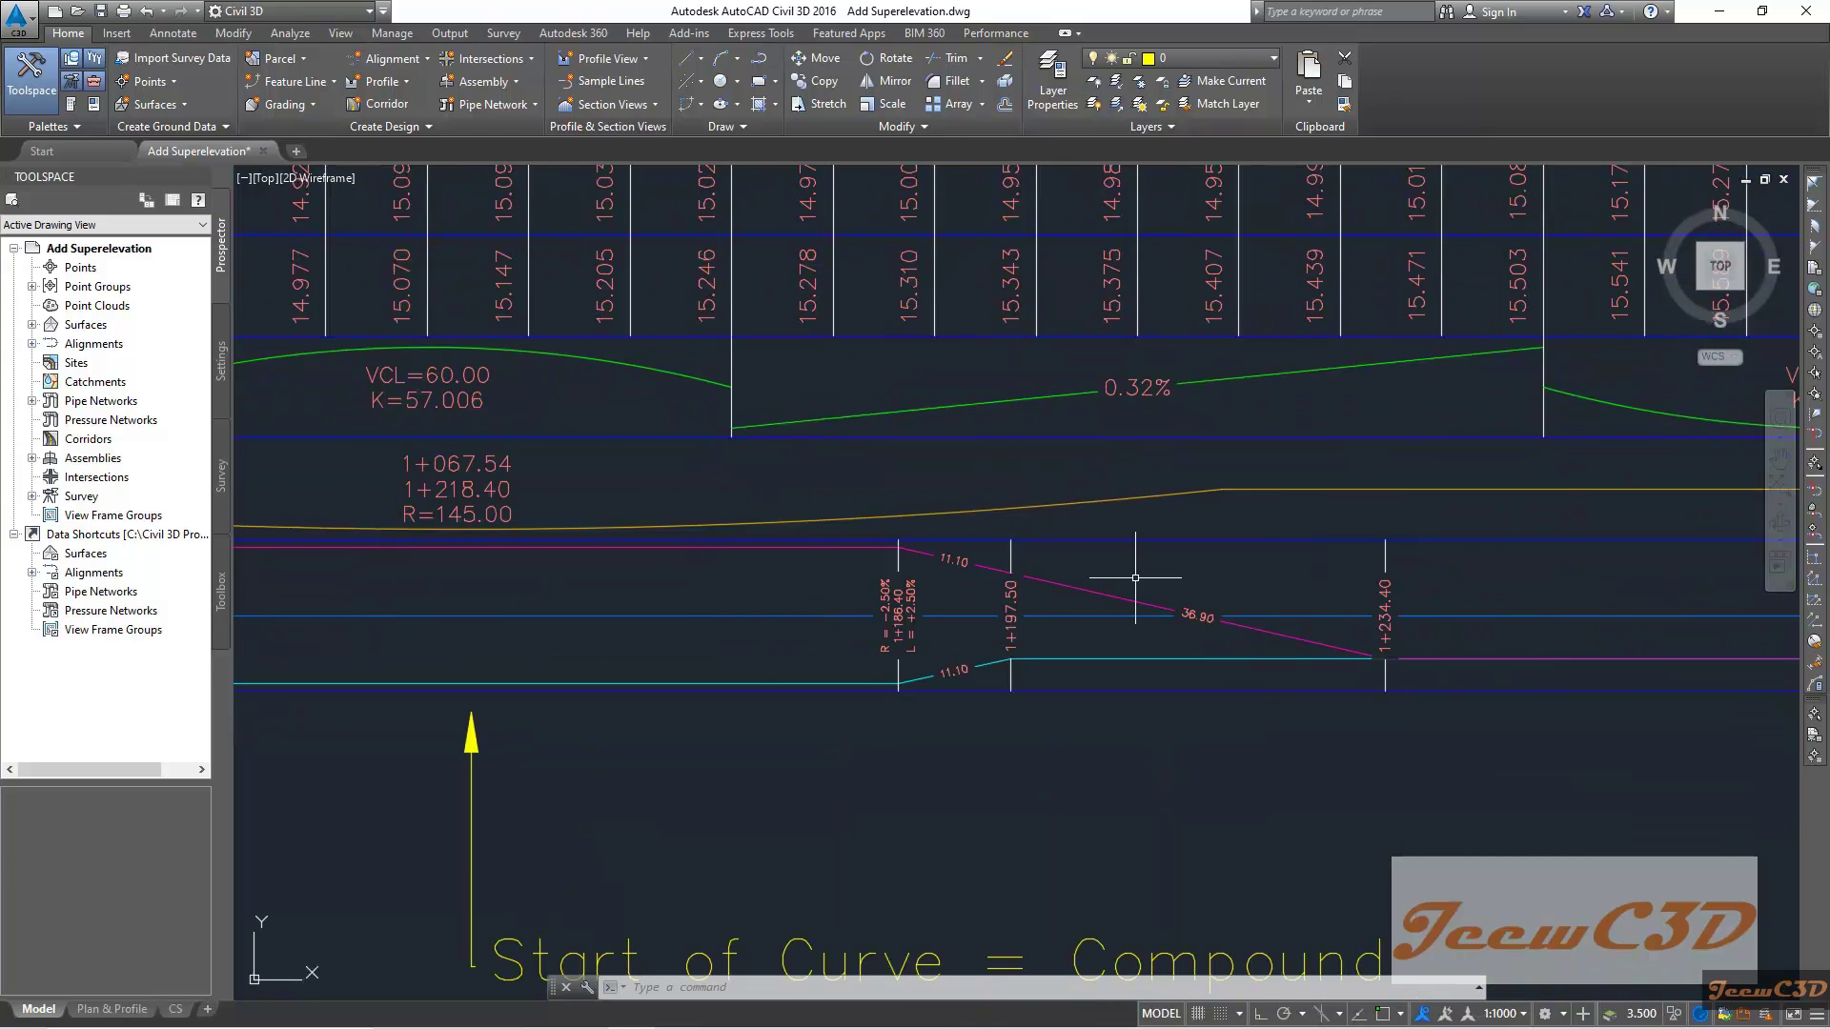
scroll(896, 536, up, 2)
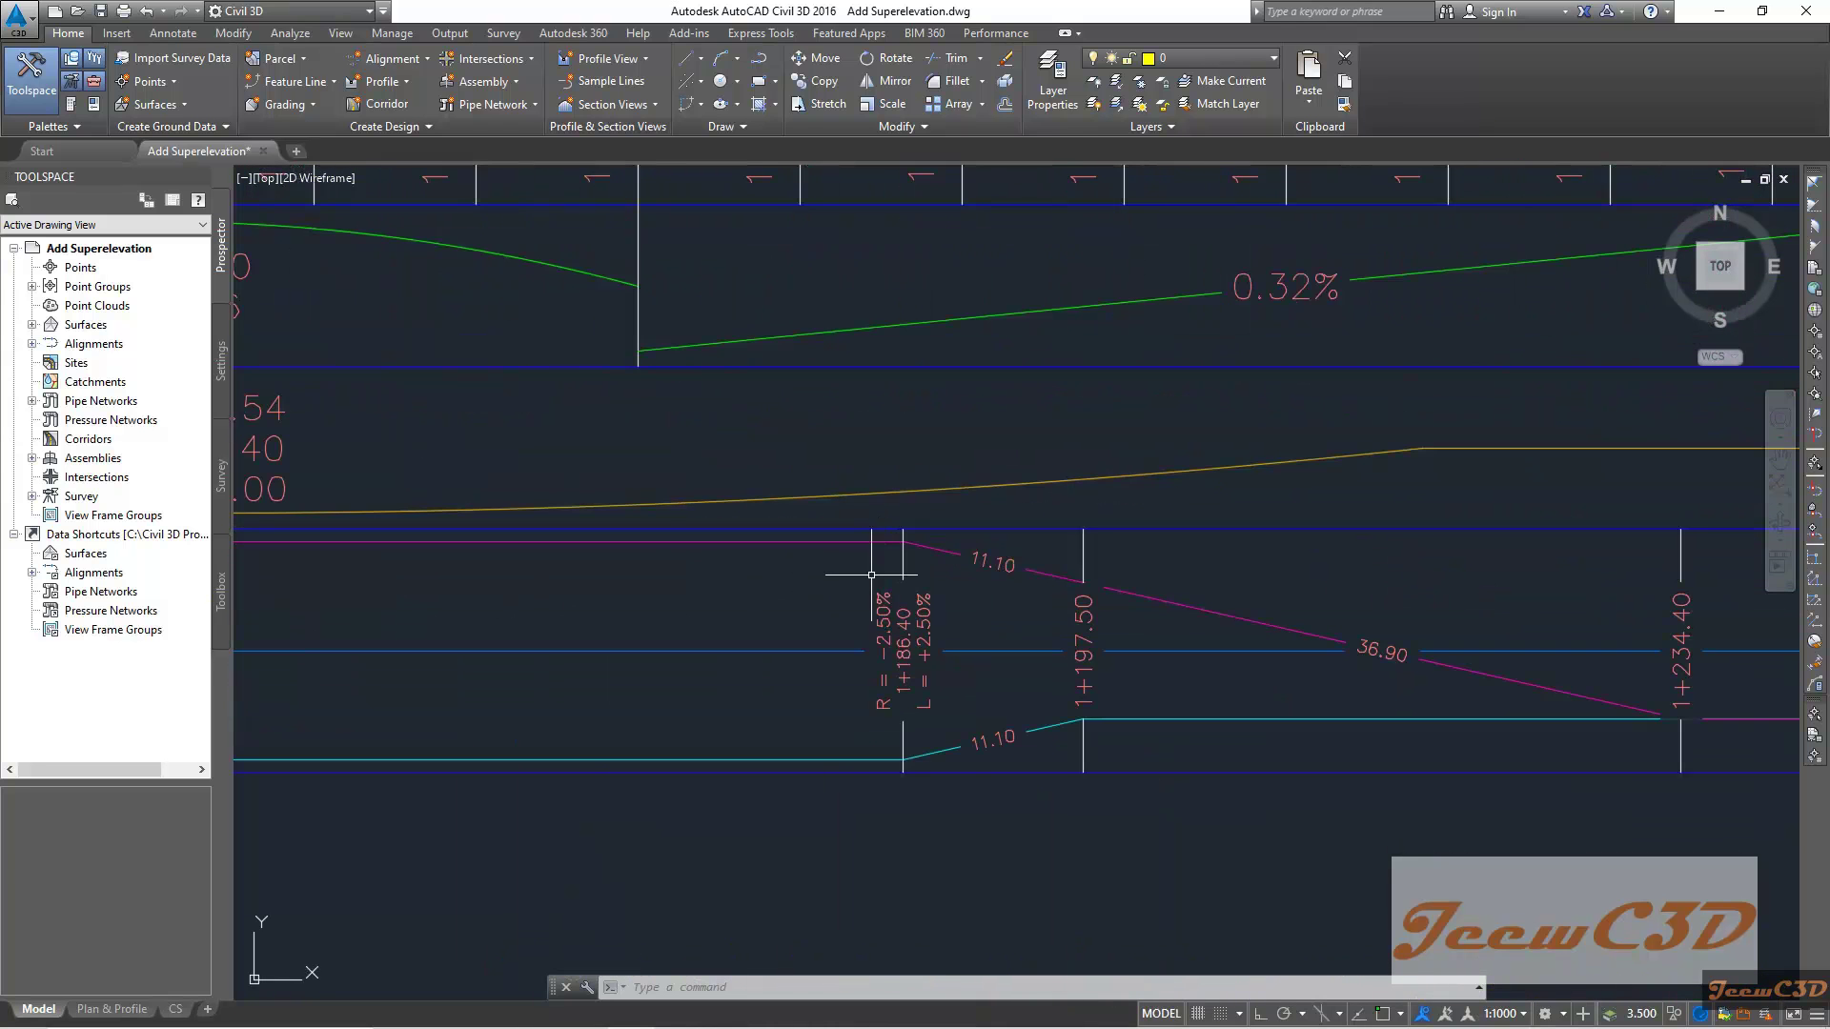
drag(871, 572, 797, 516)
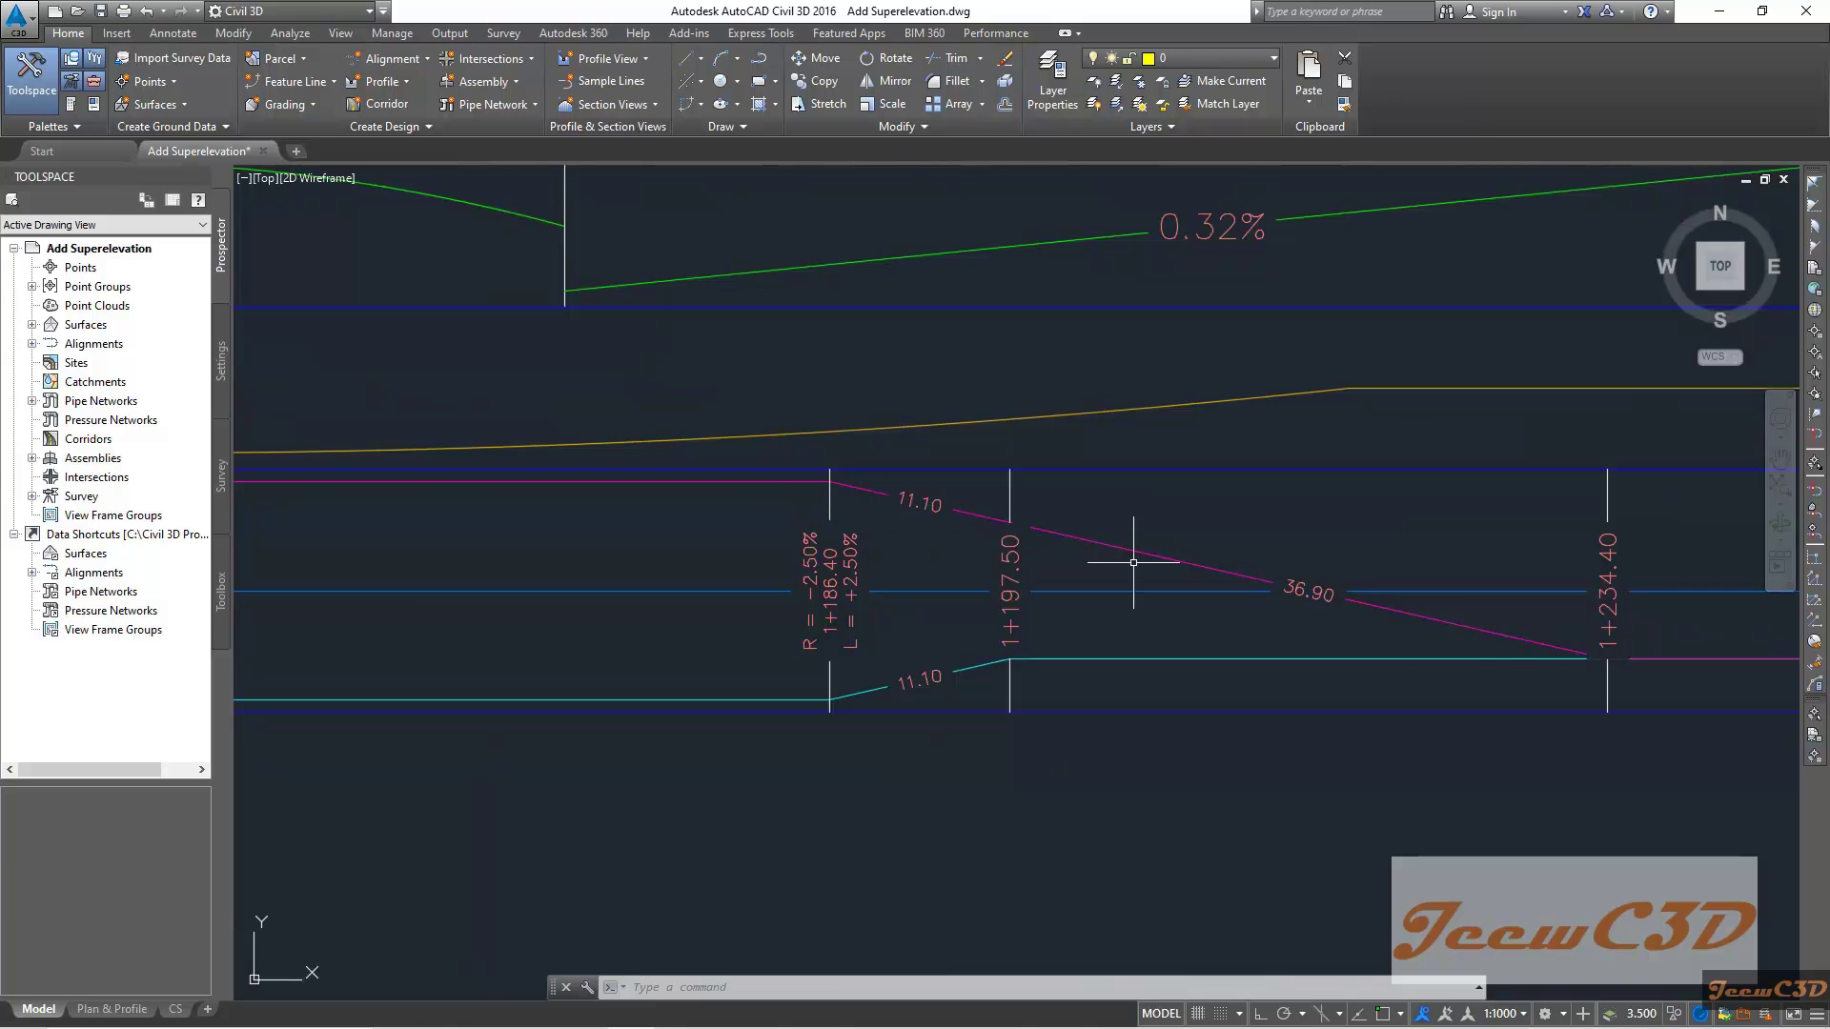
drag(1553, 679, 1304, 656)
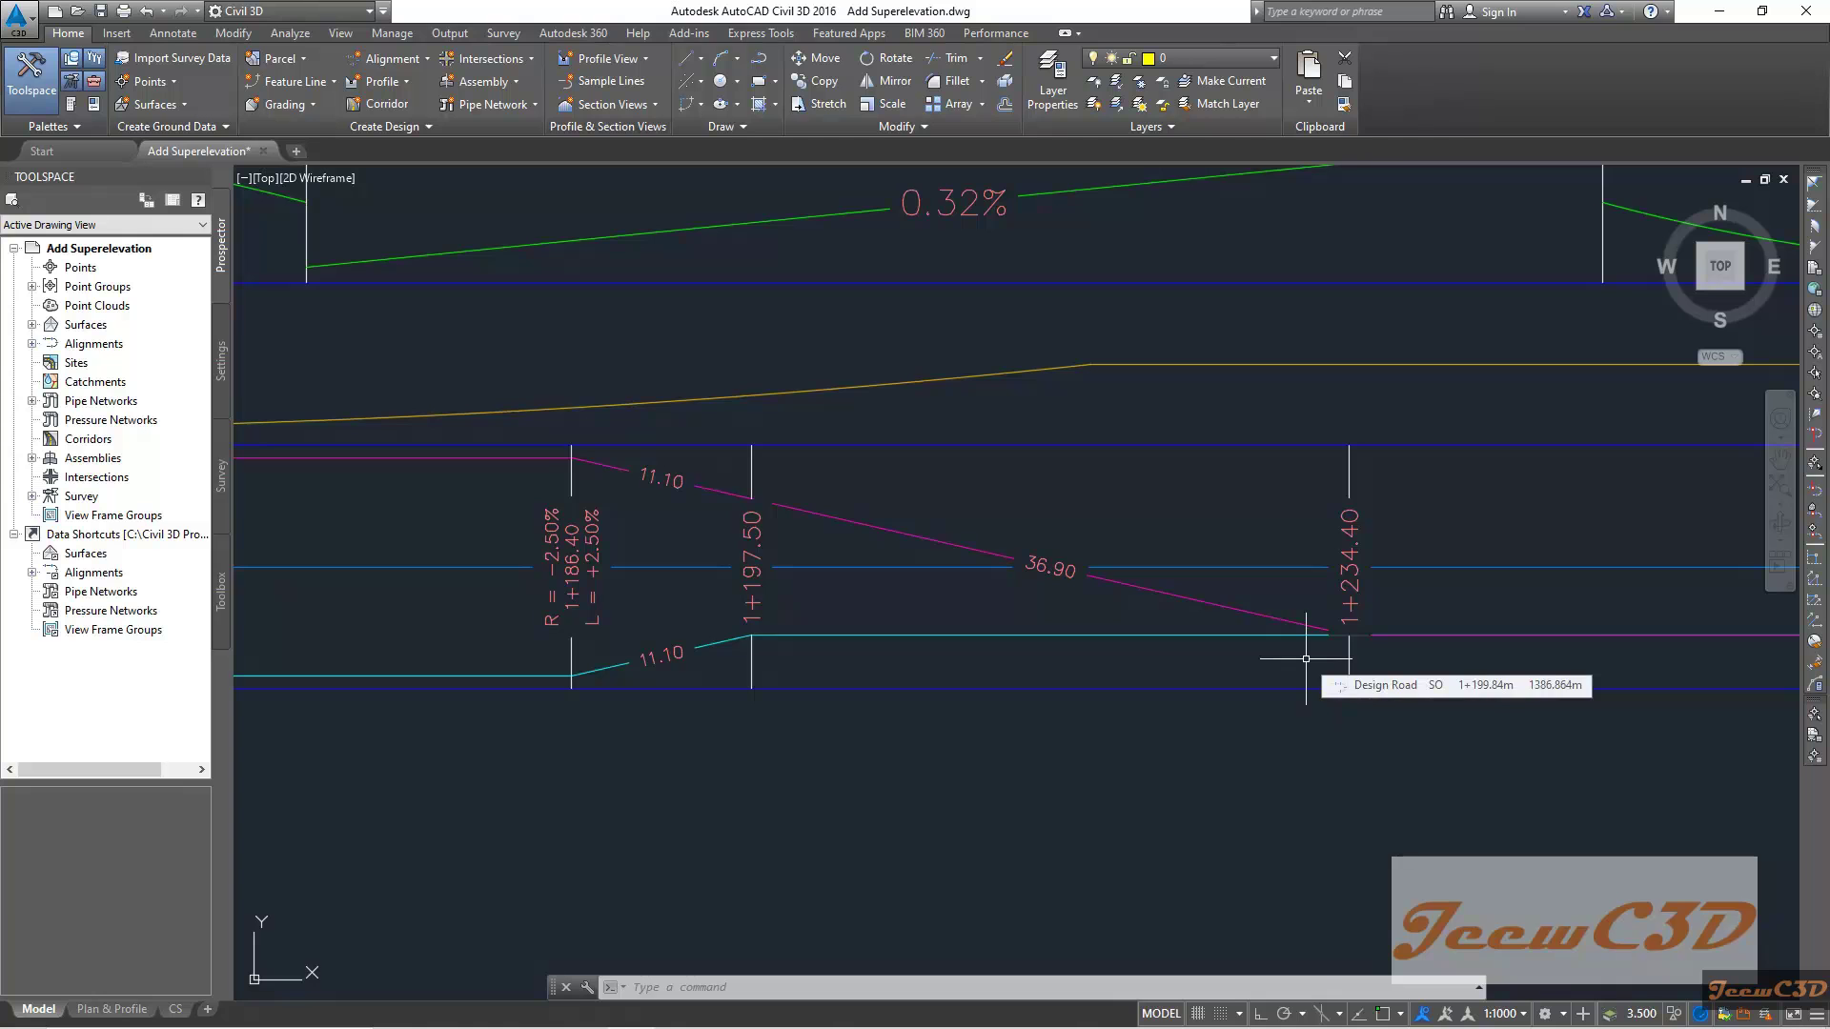
scroll(582, 596, up, 2)
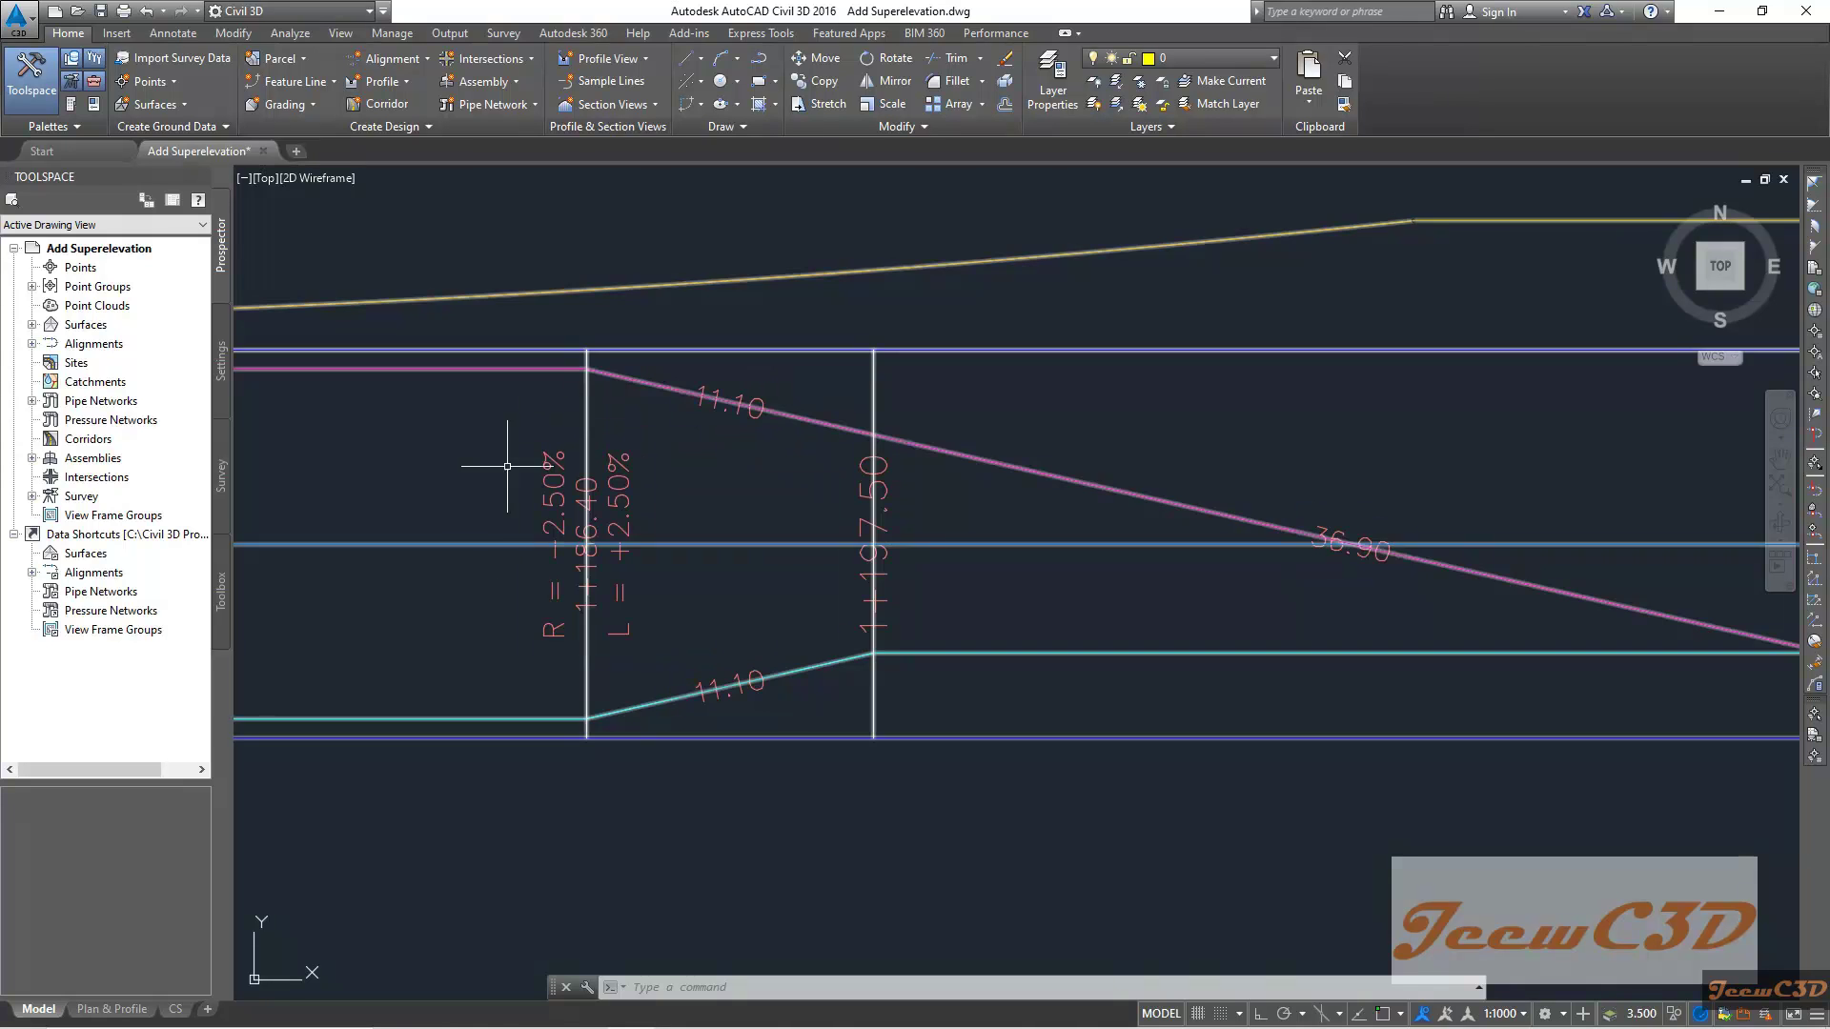
drag(694, 490, 827, 522)
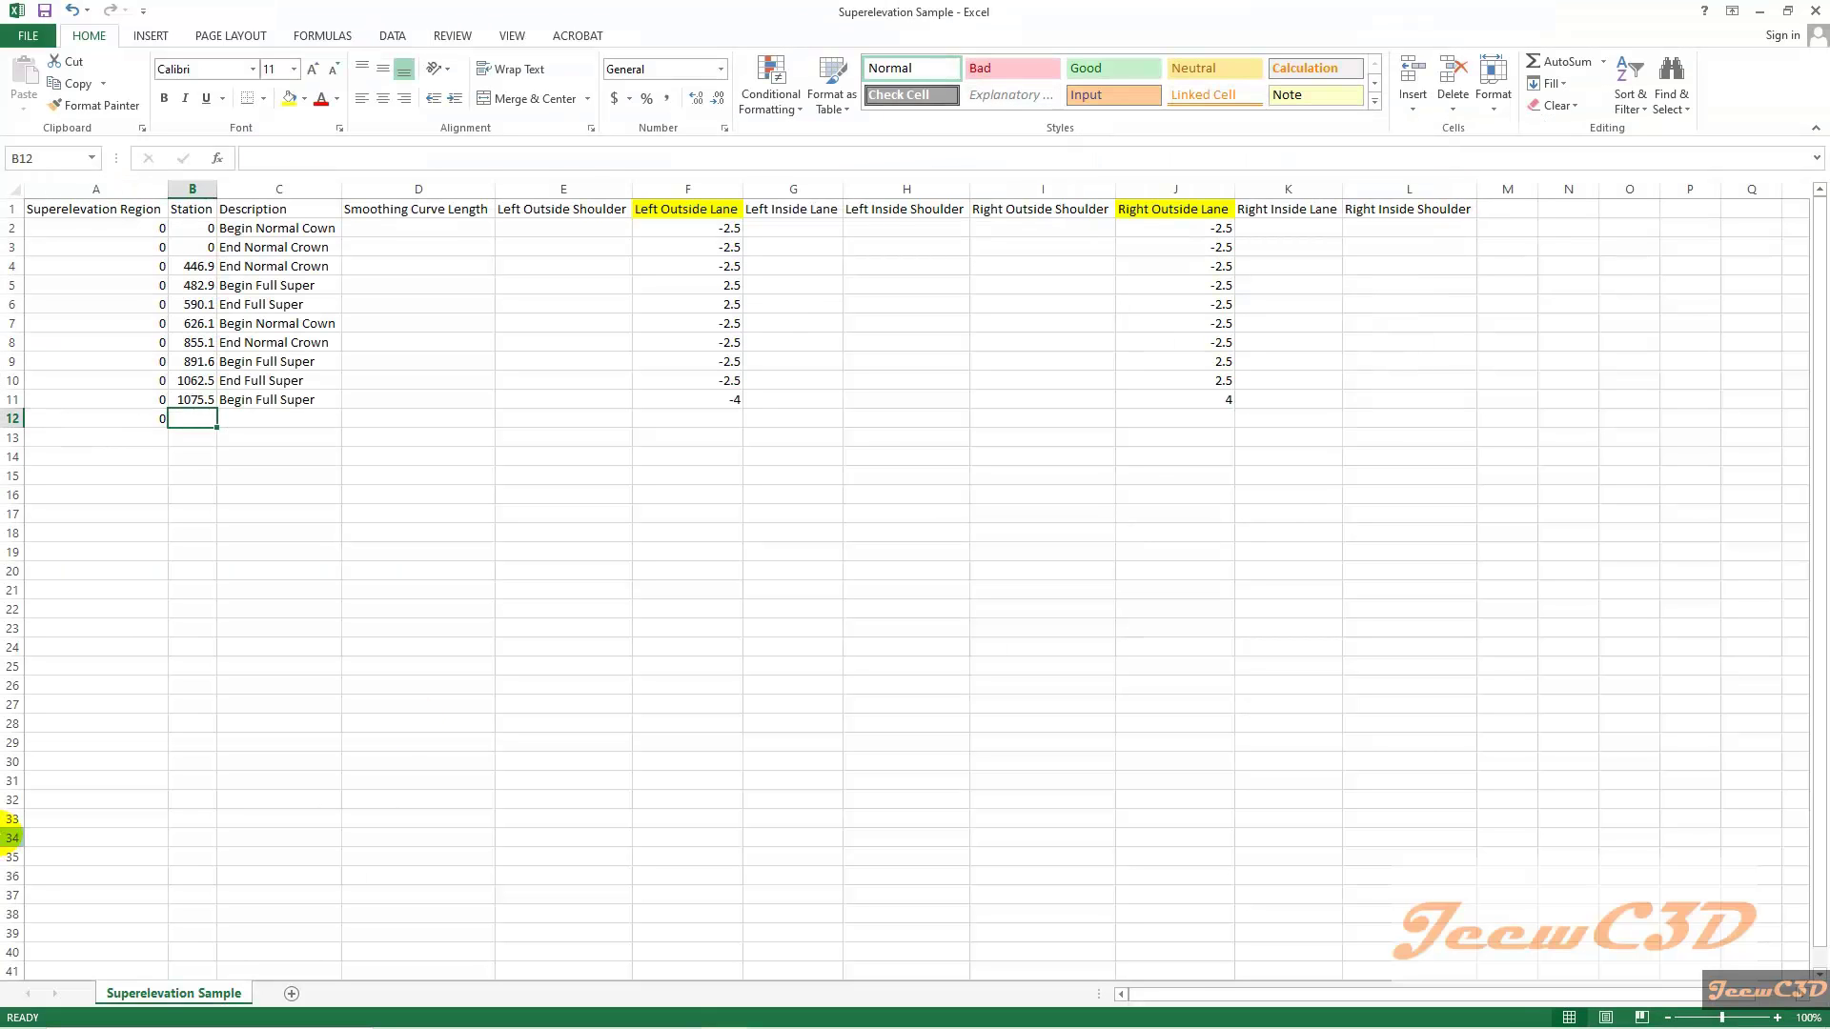
- Return to the Superelevation Sample sheet in Excel and fill row 12 with superelevation region 0, station 1186.4 and the description "End Full Super"
text(1186.4)
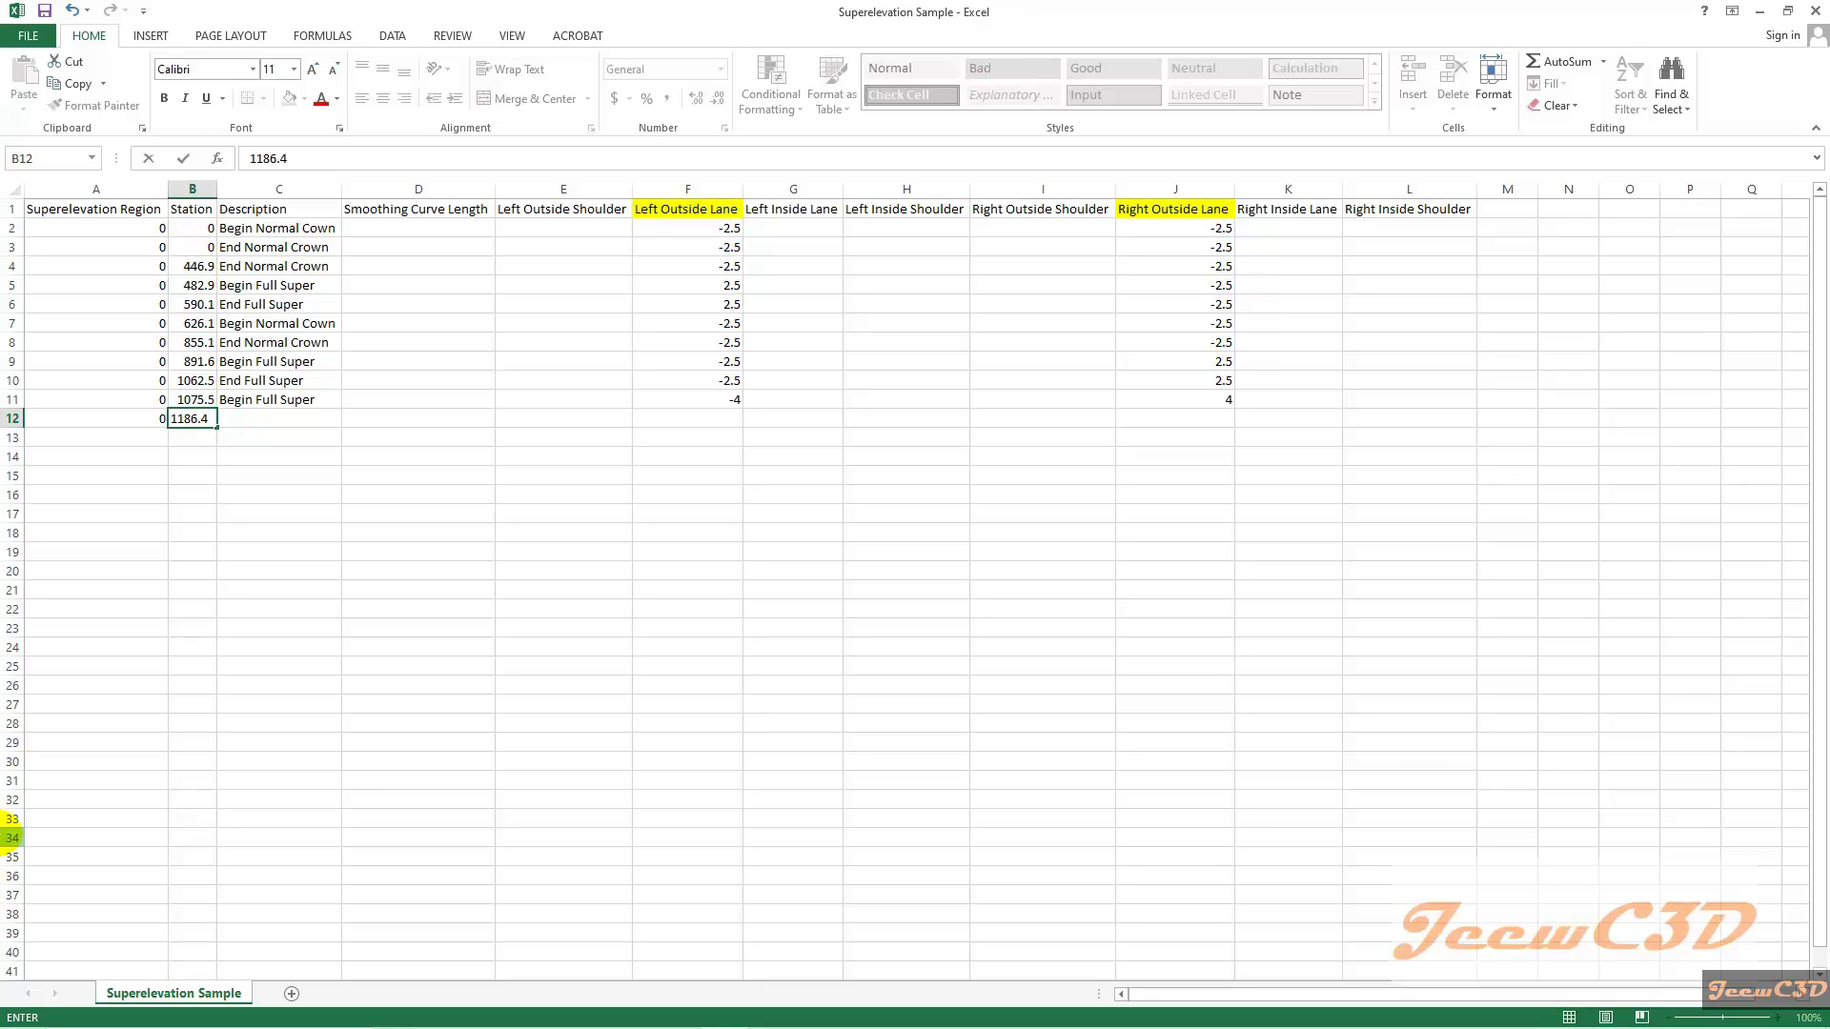
key(Tab)
text(End F)
key(Tab)
key(Tab)
key(Tab)
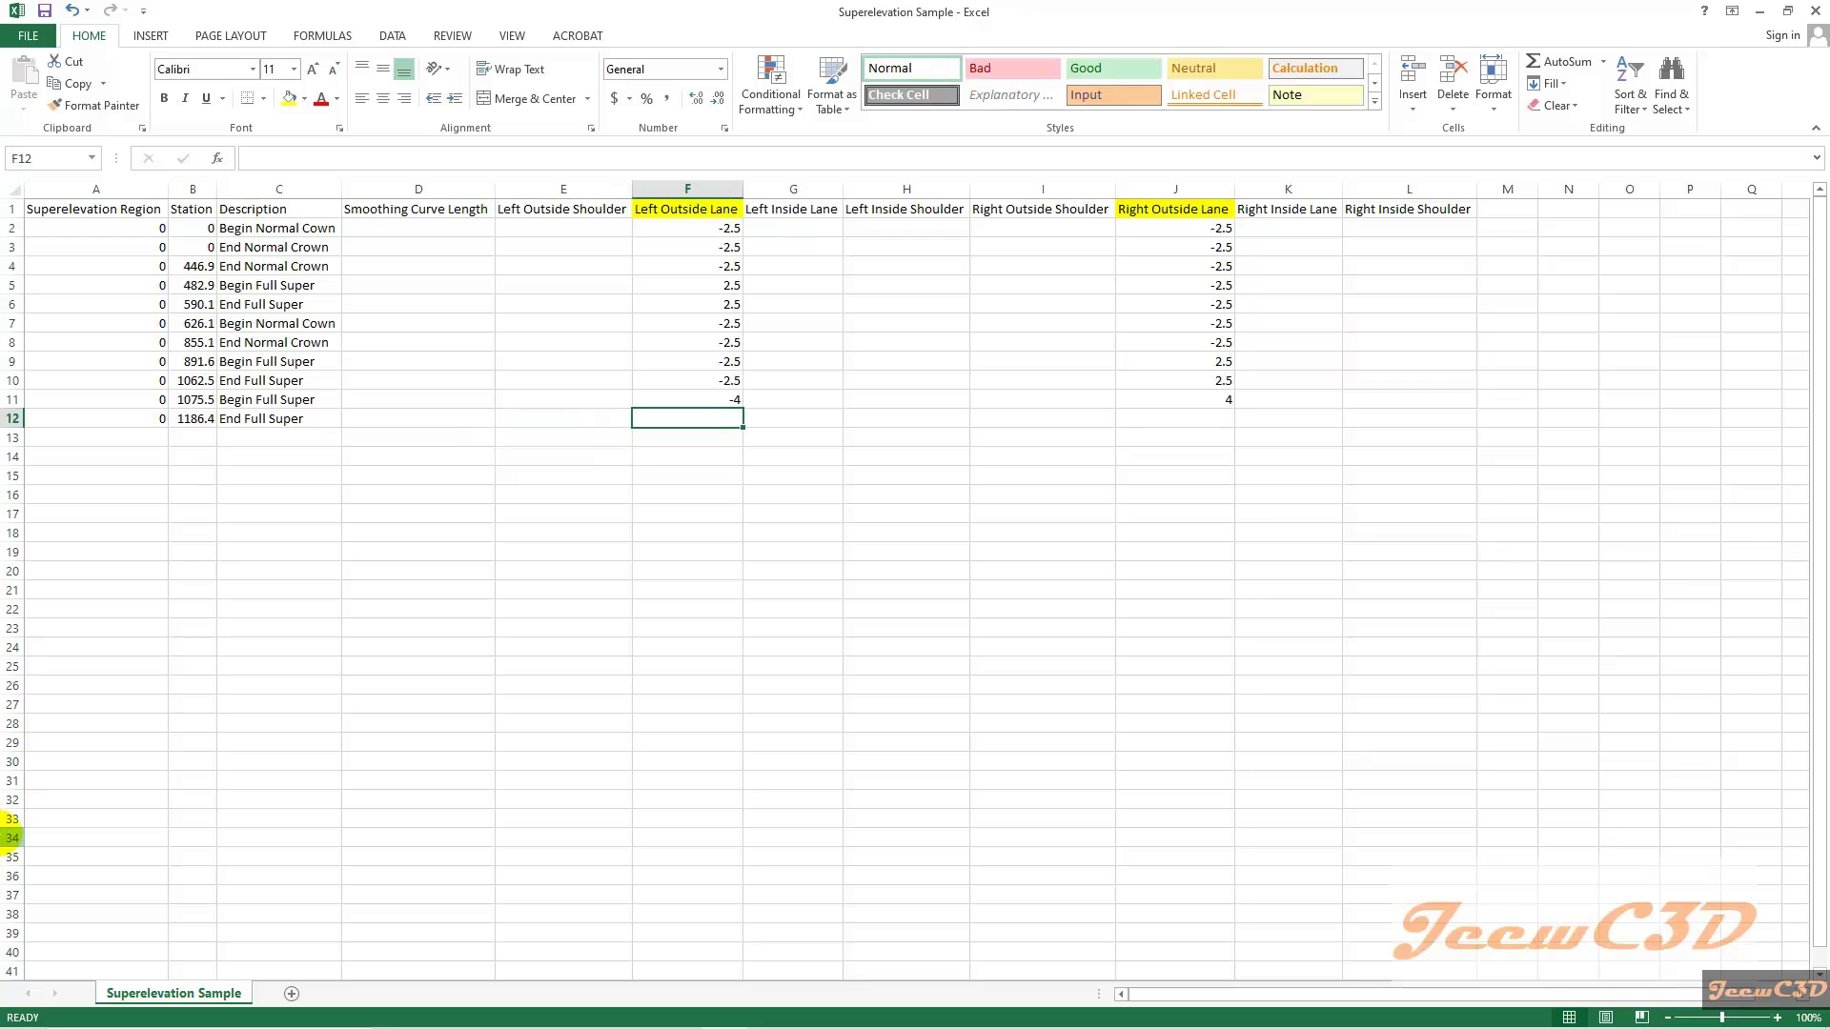
- Enter -4 for the Left Outside Lane and 4 for the Right Outside Lane in row 12 and go to cell B13
text(-4)
key(Tab)
key(Tab)
key(Tab)
key(Tab)
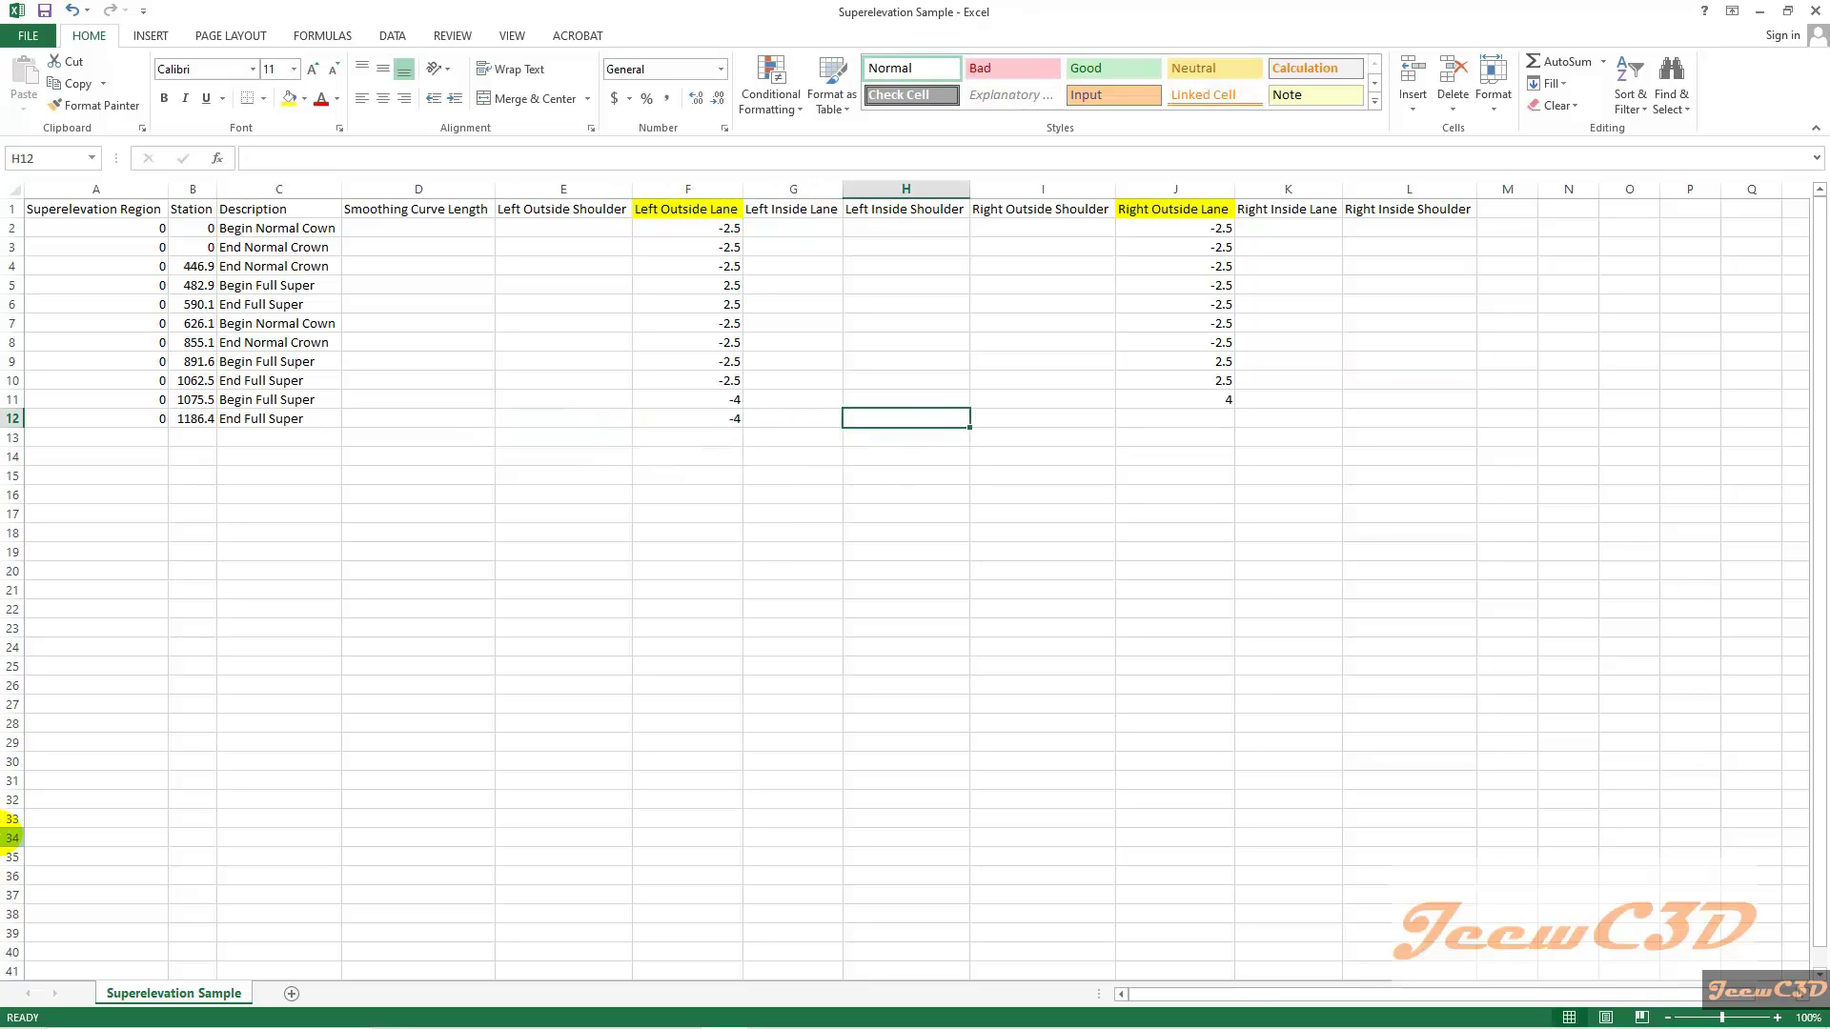
text(4)
key(Tab)
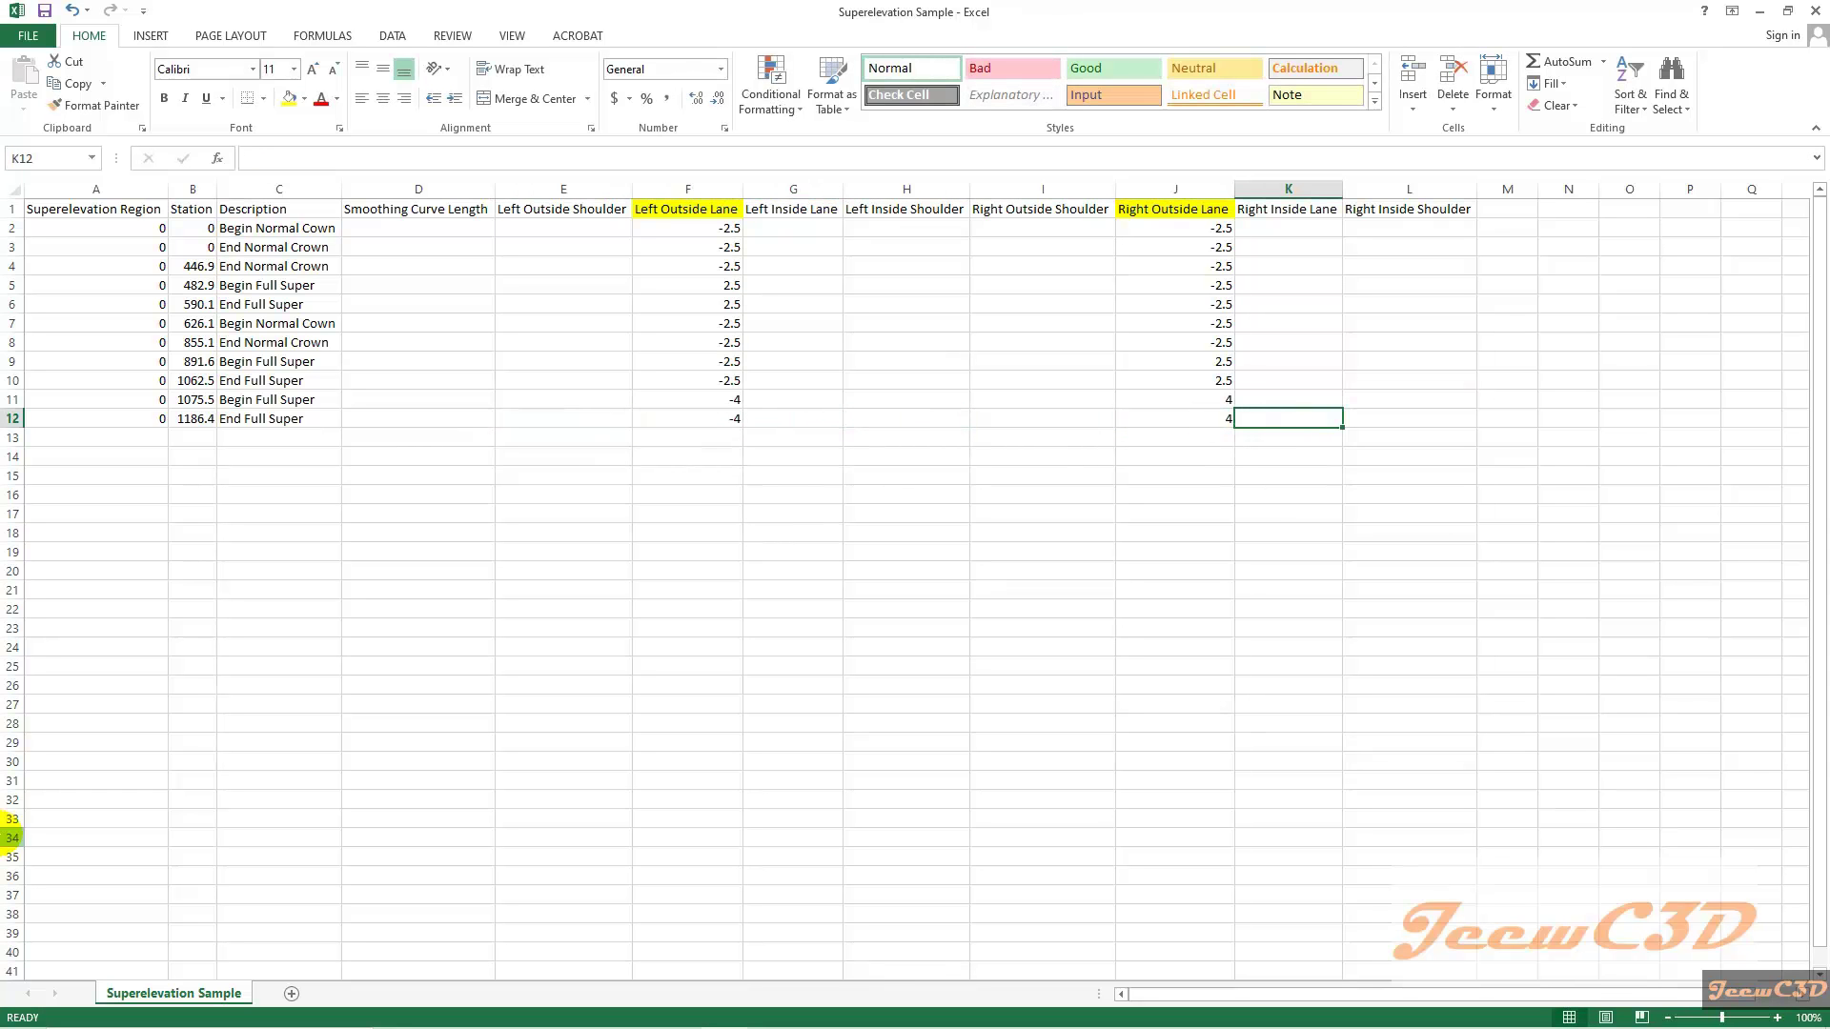
key(Left)
key(Home)
key(Down)
key(Right)
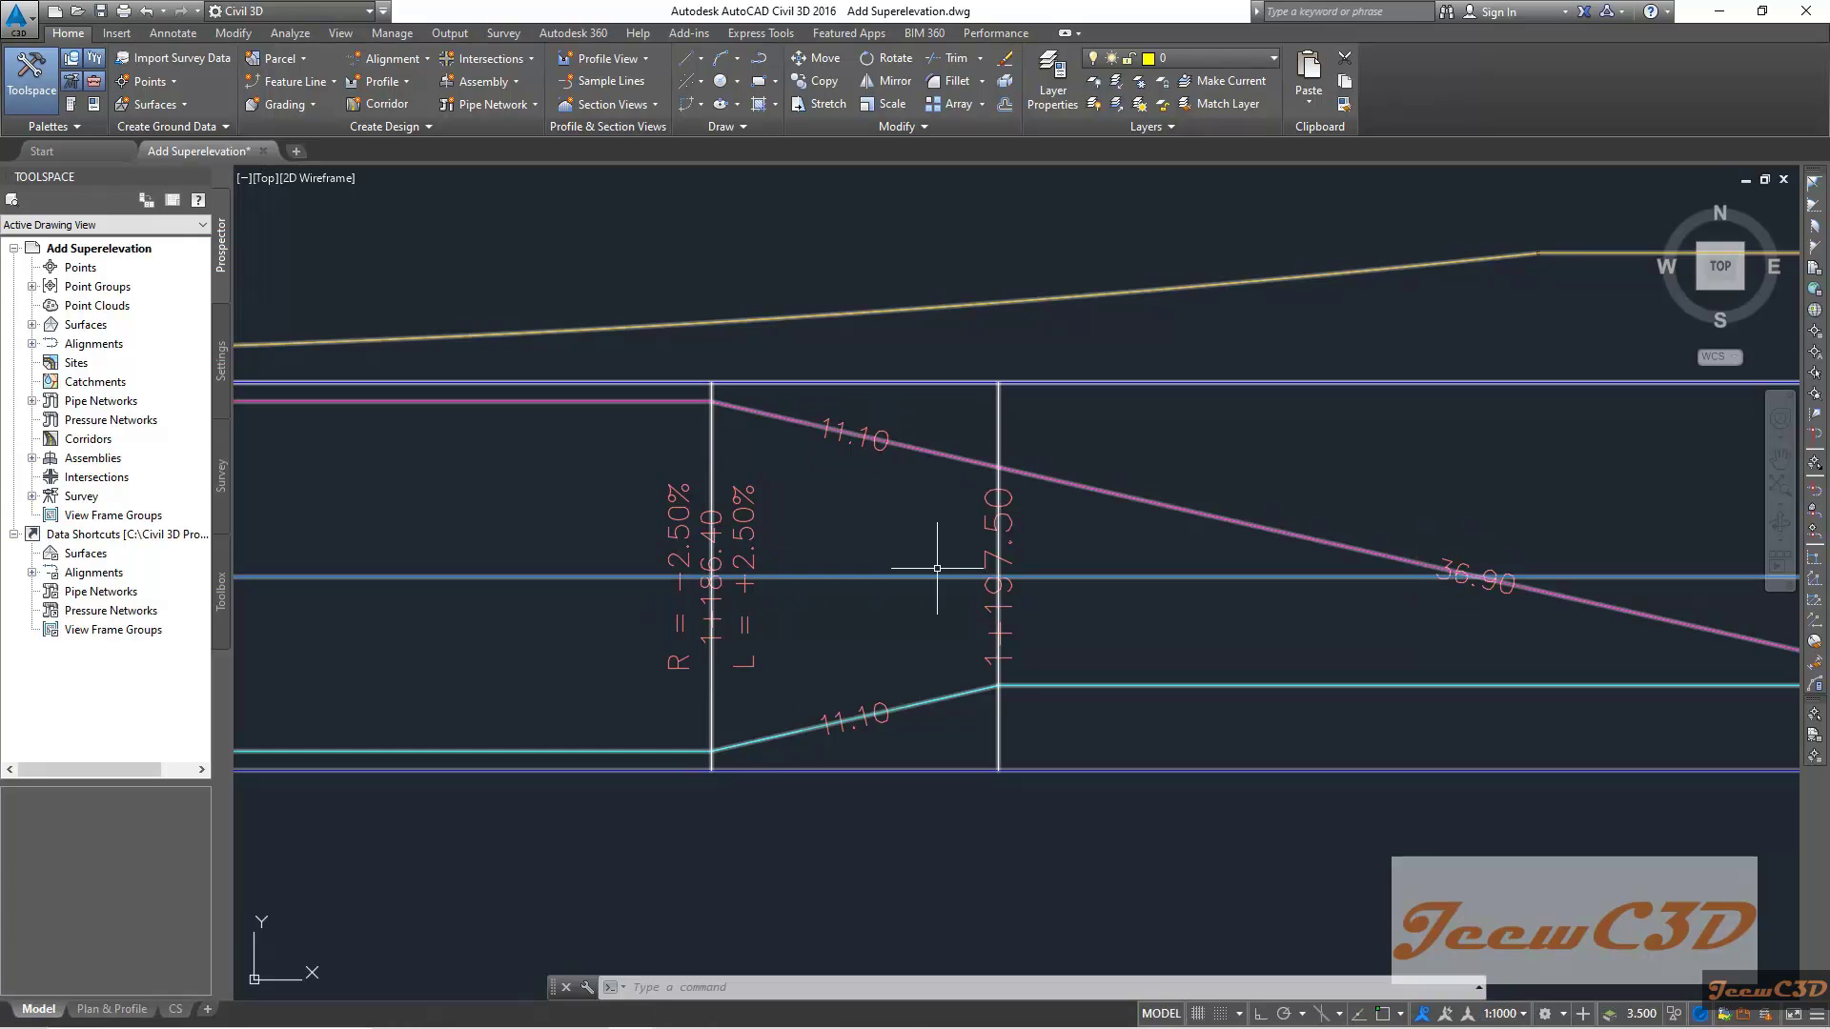
- Check the 1+197.50 station in the Civil 3D drawing and fill Excel row 13 with station 1197.5 and the description "Reverse Crown"
scroll(1013, 688, up, 1)
scroll(877, 572, down, 1)
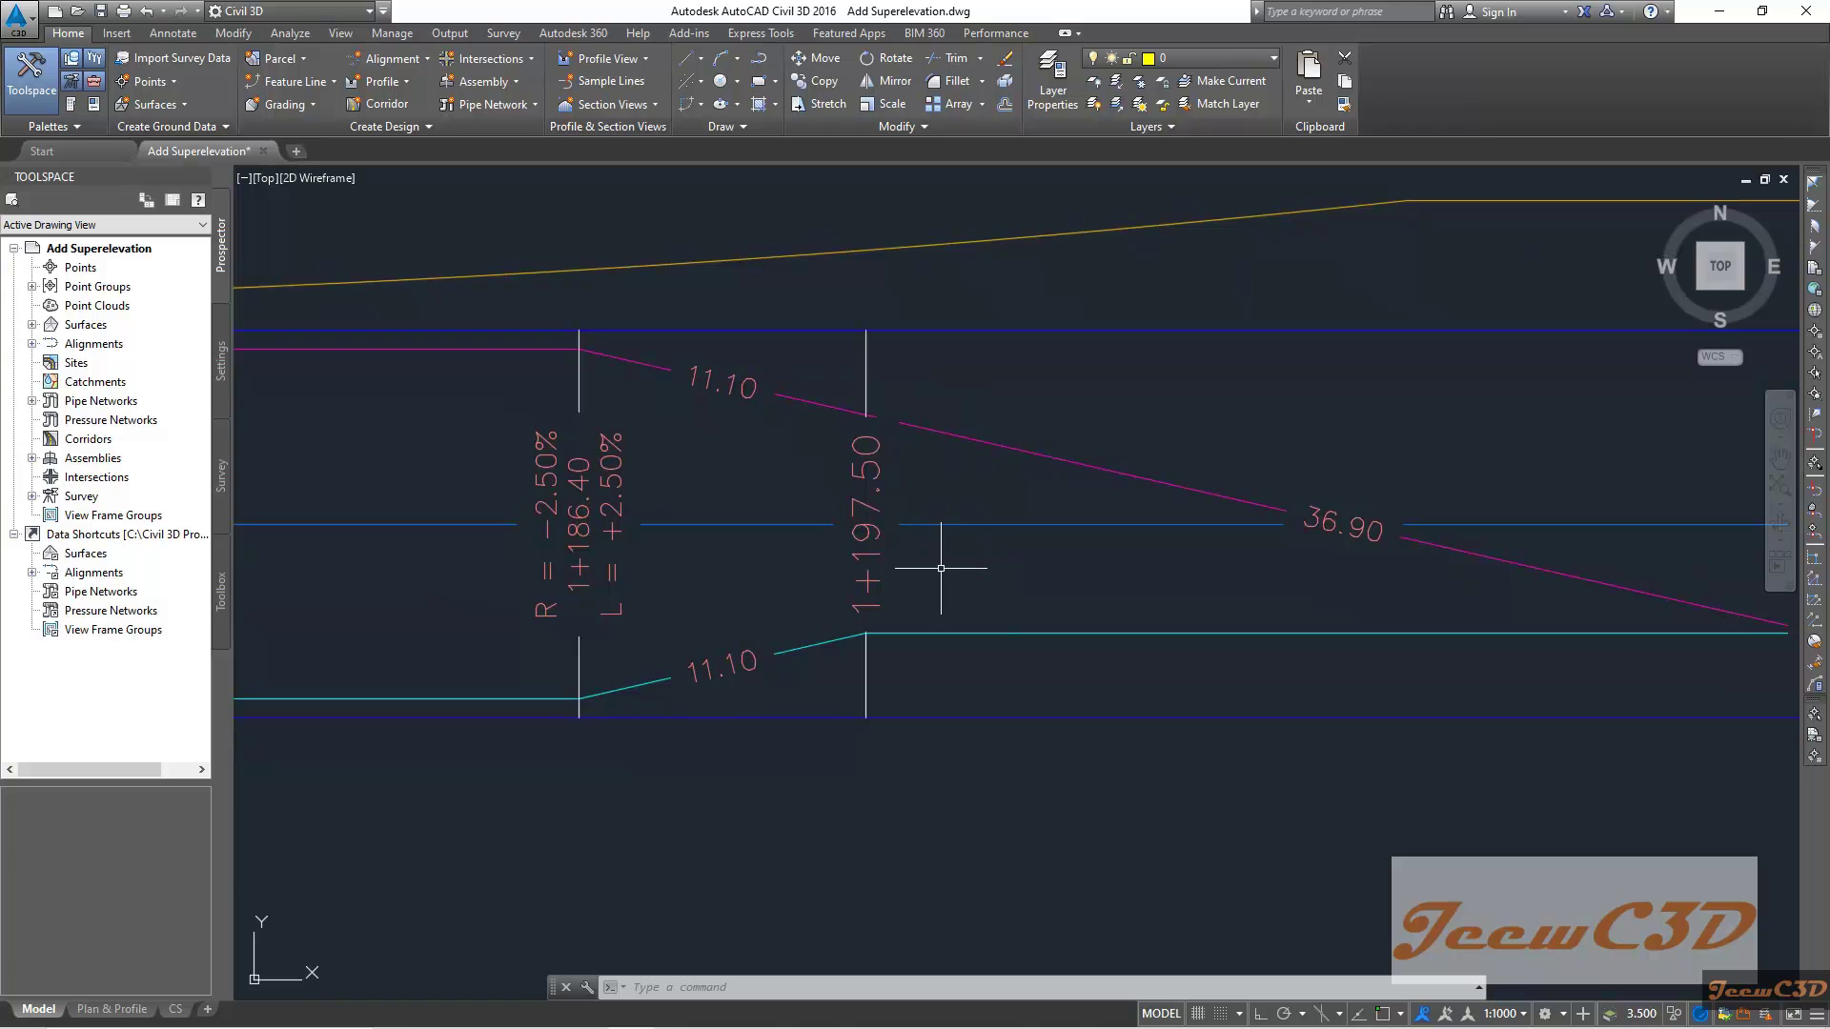
mouse_move(941, 568)
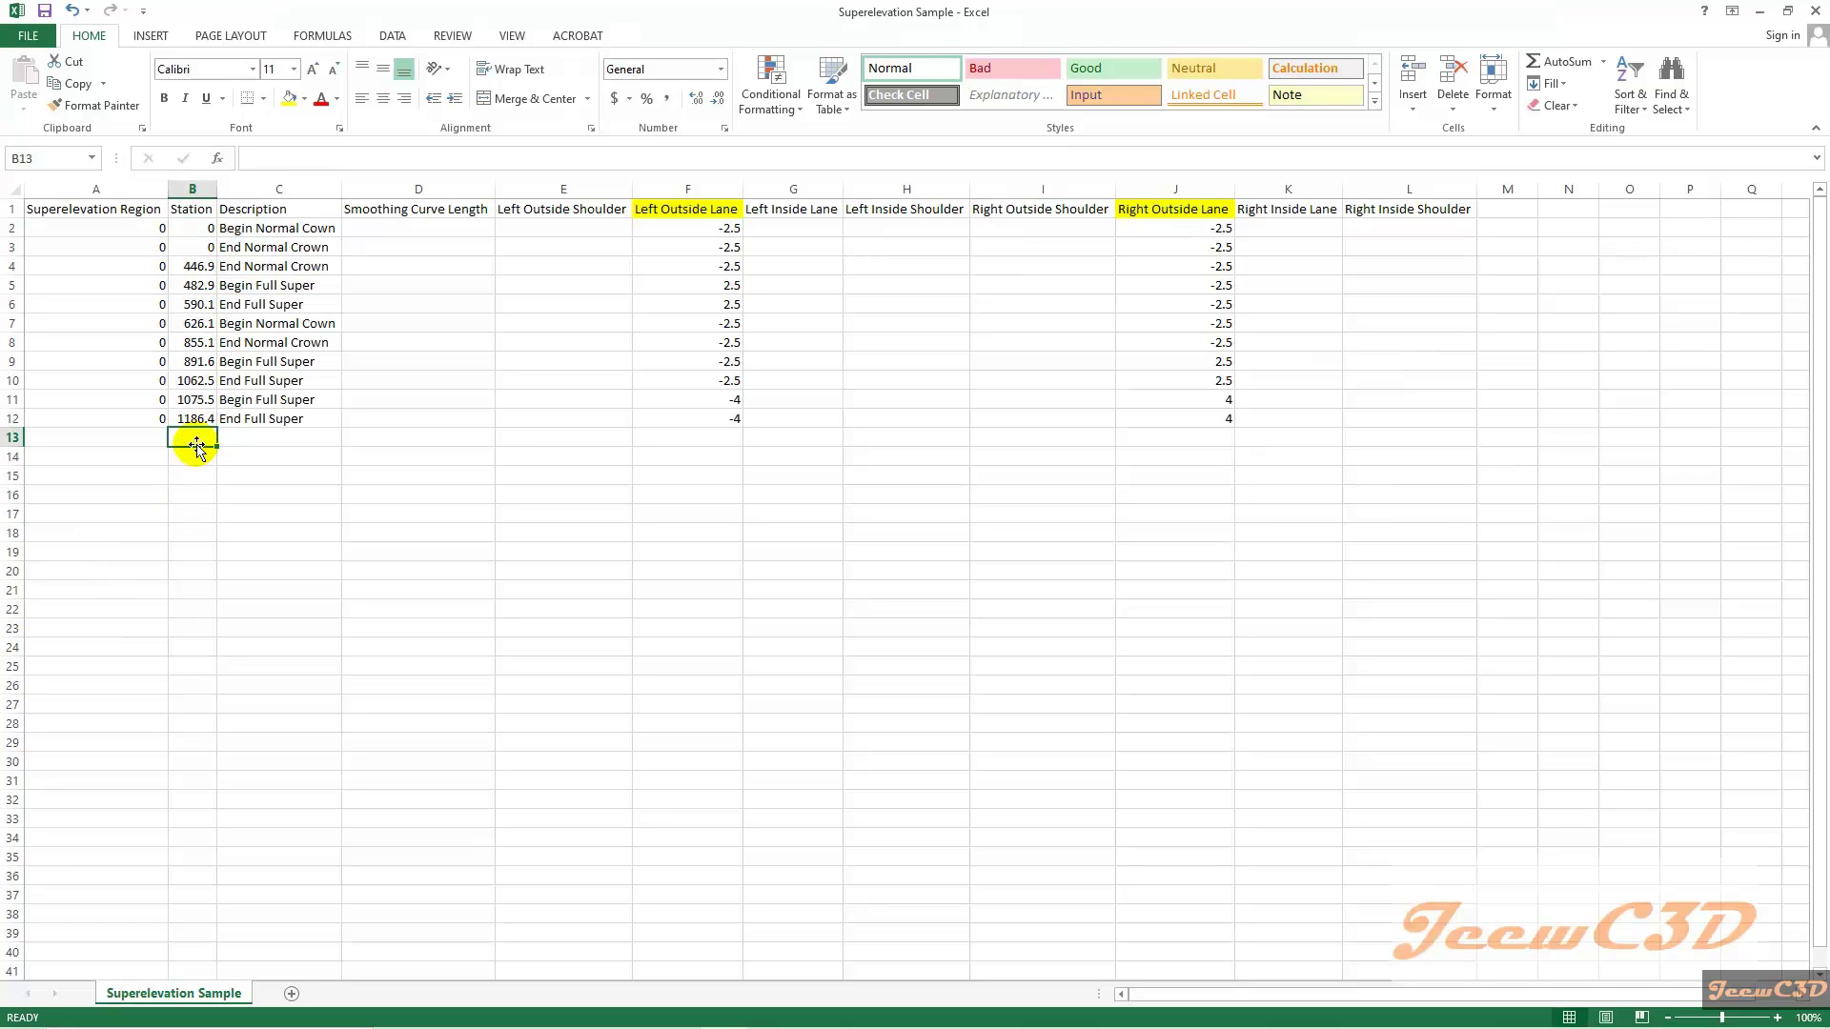
drag(195, 445, 161, 441)
text(1197.5)
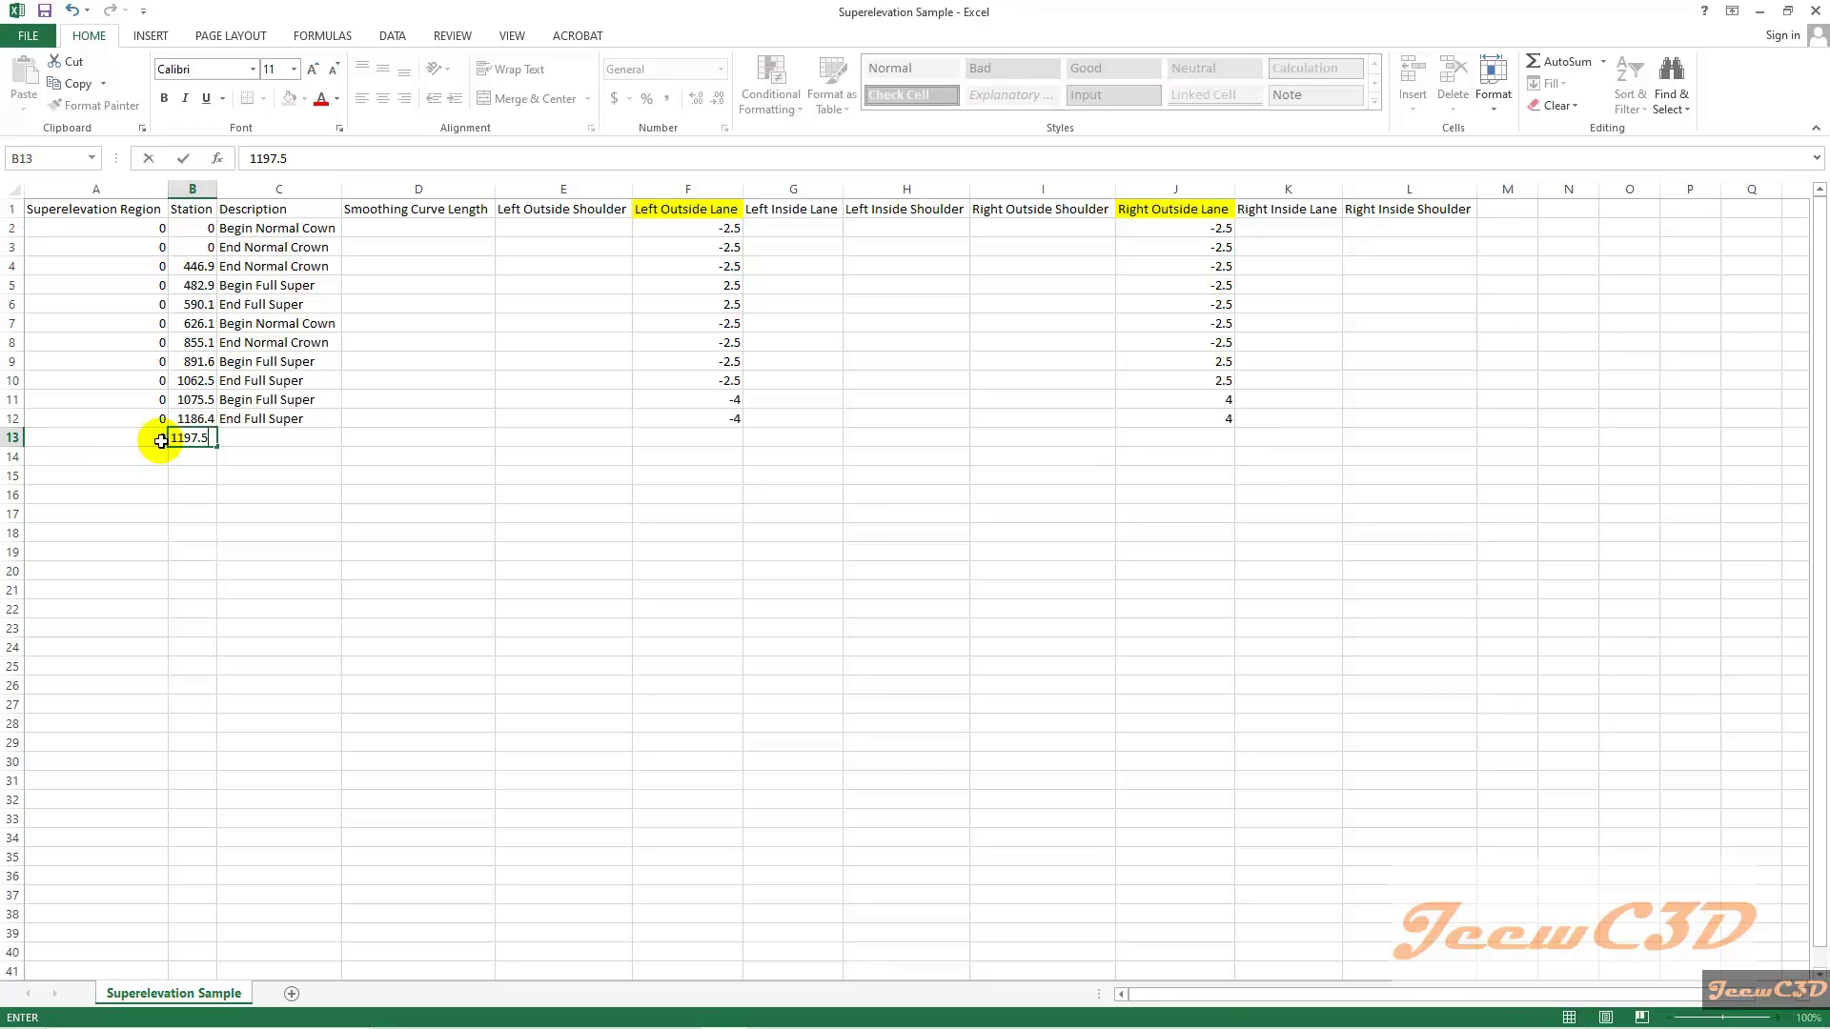
key(Tab)
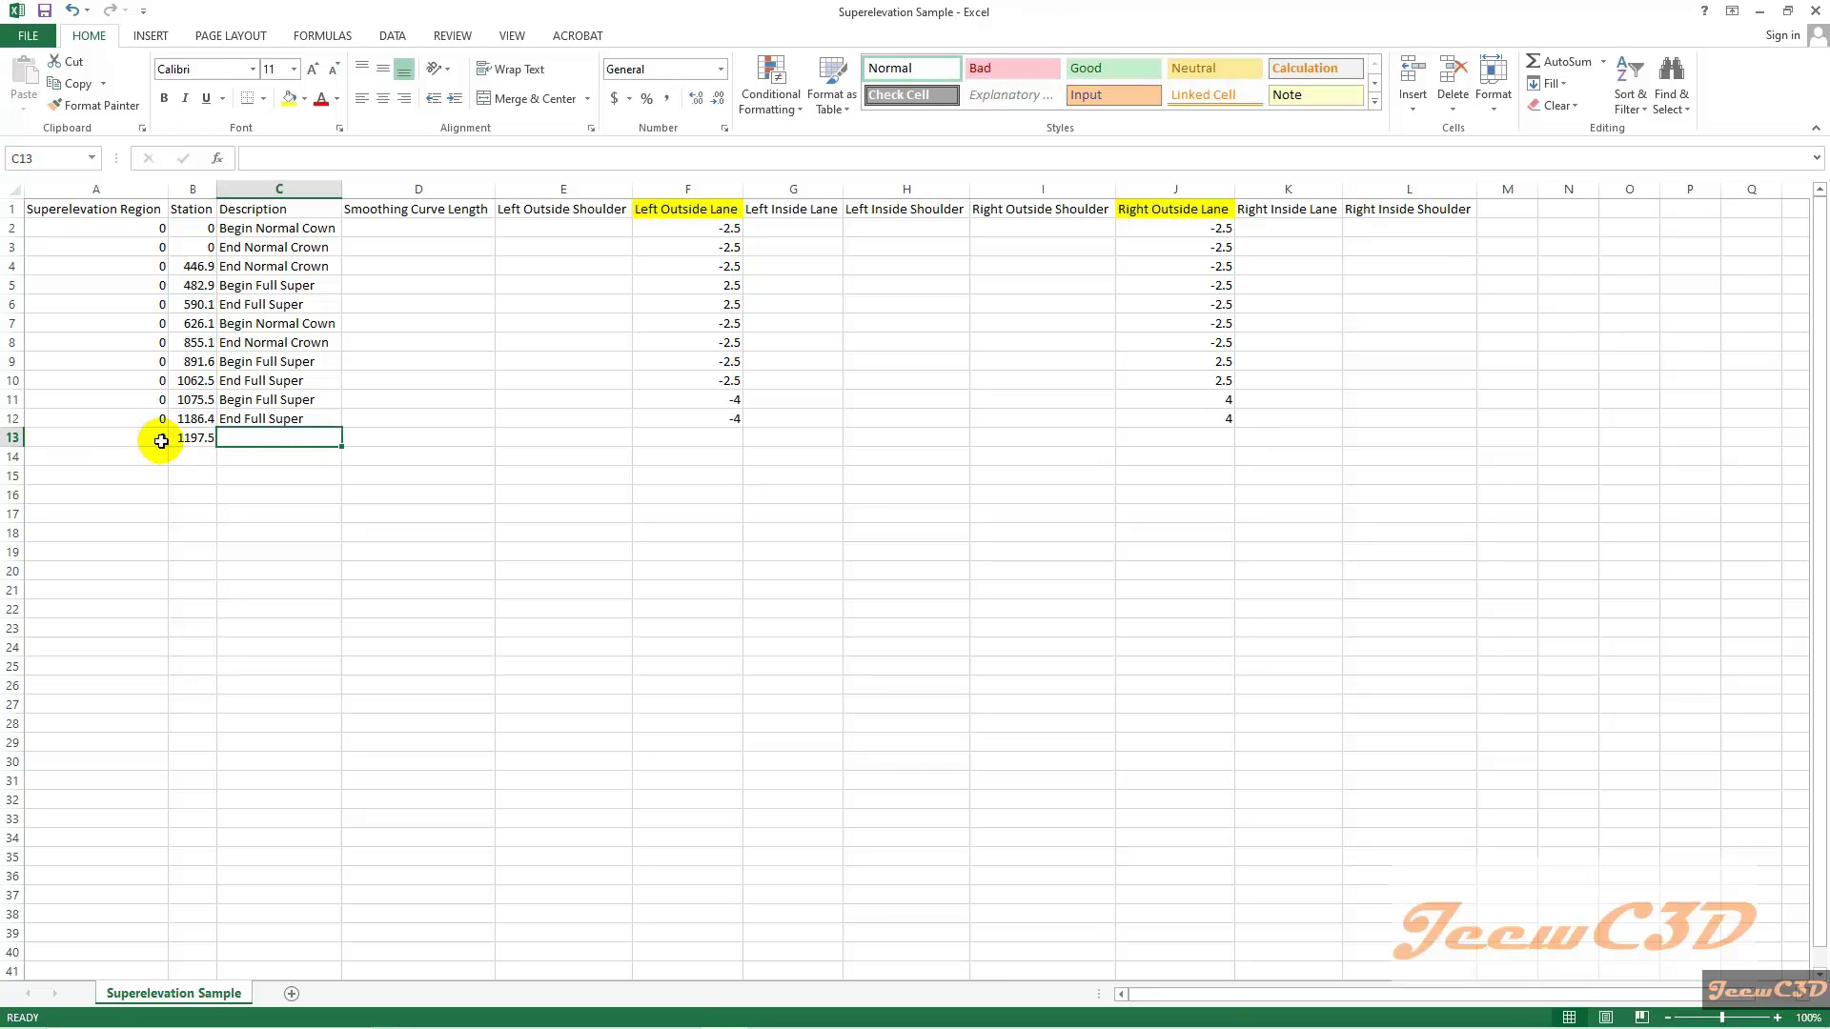
text(Reverse Crow)
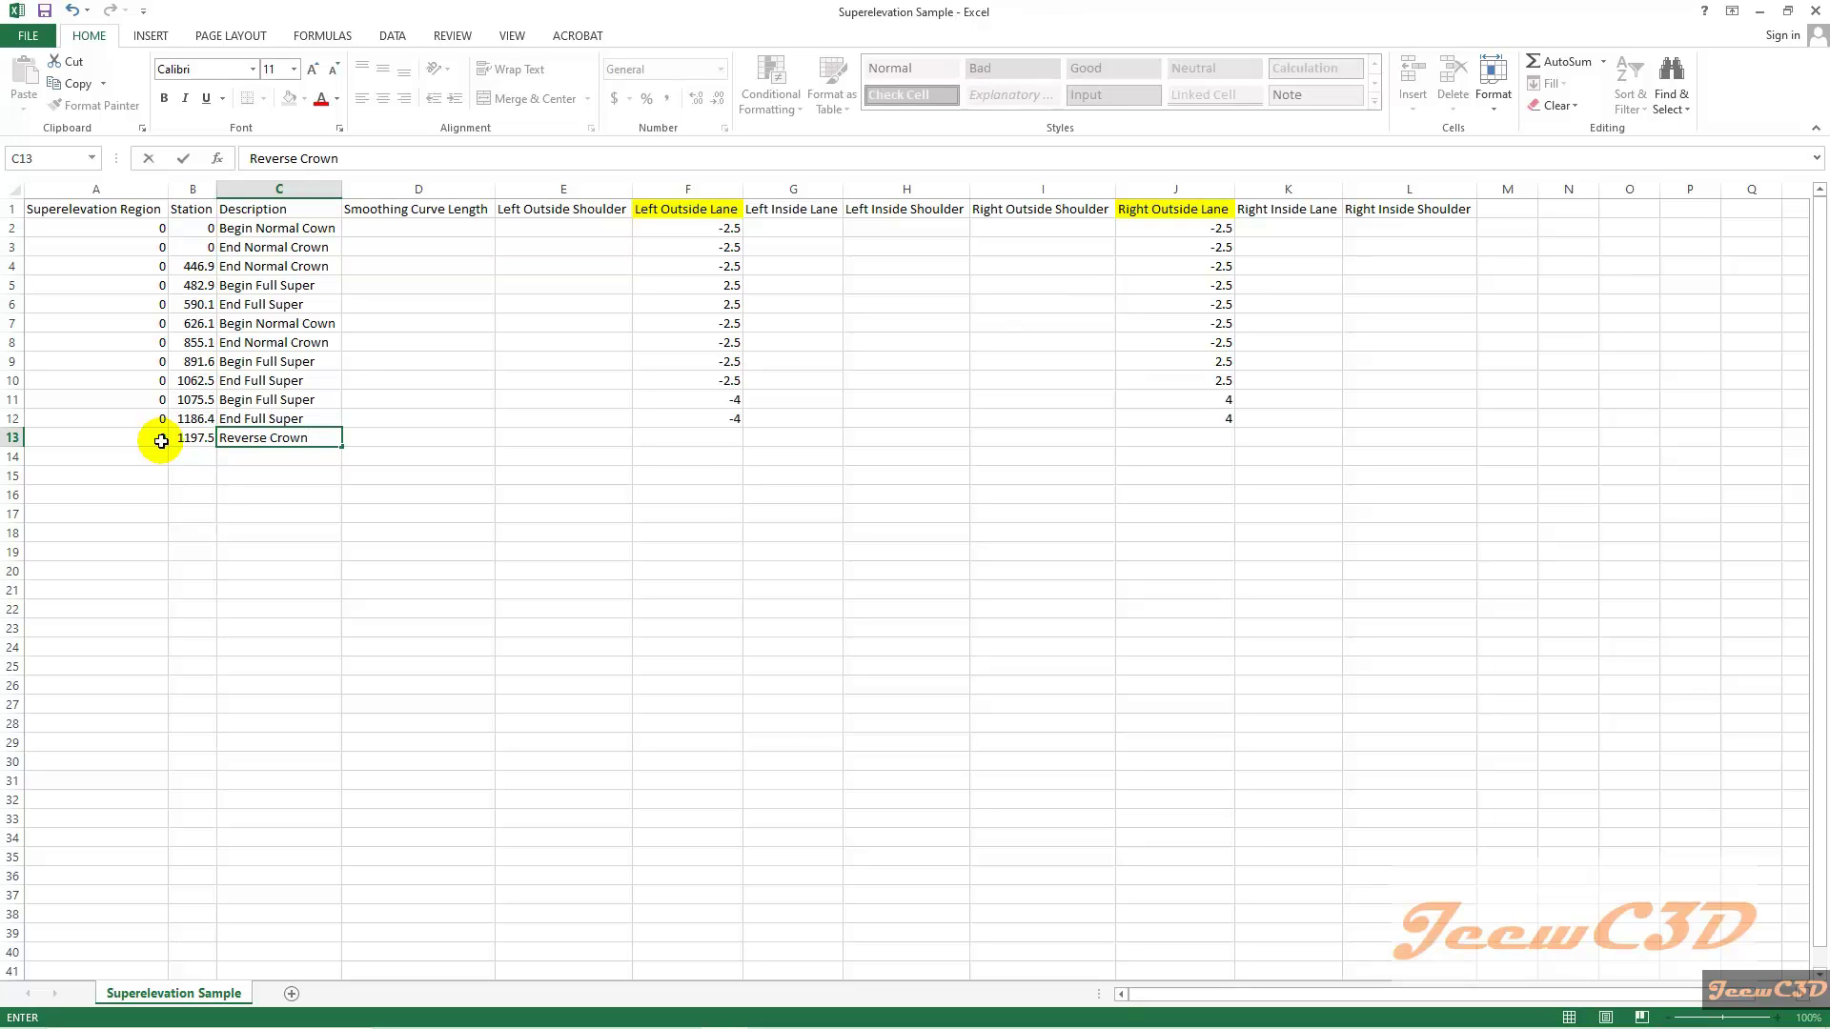
text(n)
- Enter -2.5 for the Left Outside Lane and 2.5 for the Right Outside Lane in row 13 and go to cell A14
key(Tab)
key(Tab)
key(Tab)
text(-2)
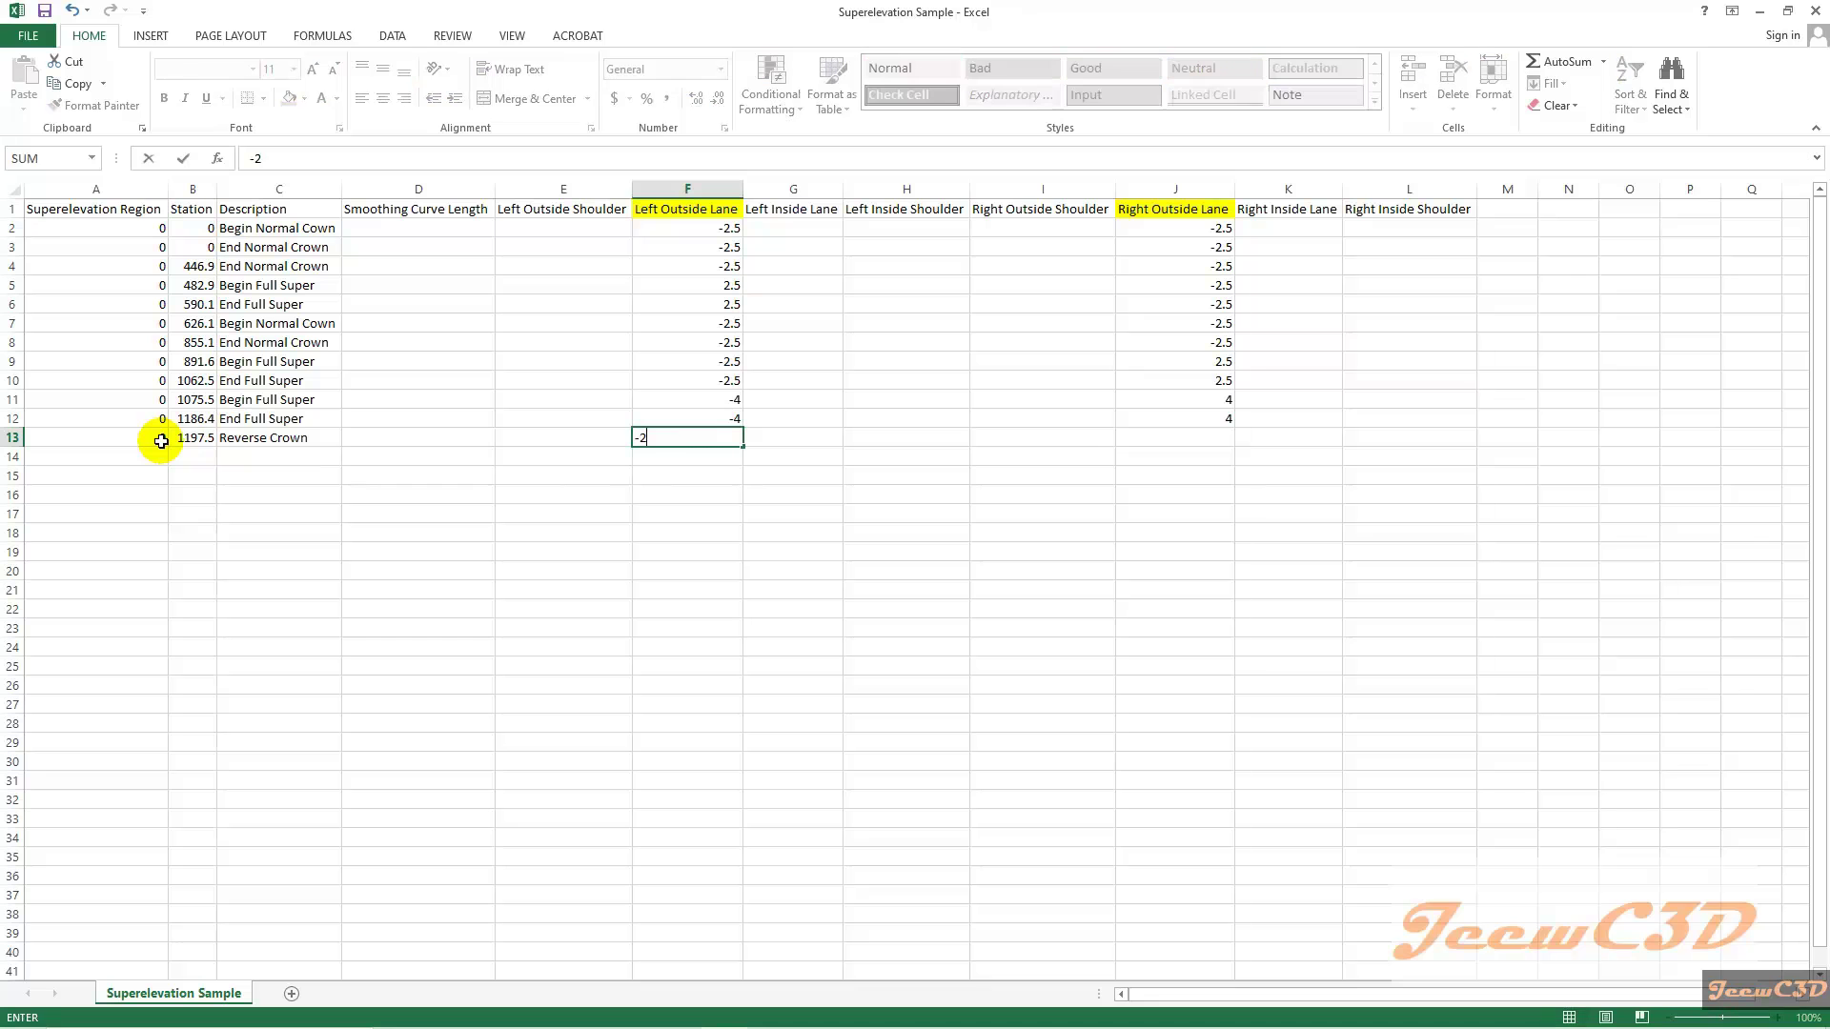
key(Tab)
key(Tab)
key(Tab)
key(Tab)
text(2)
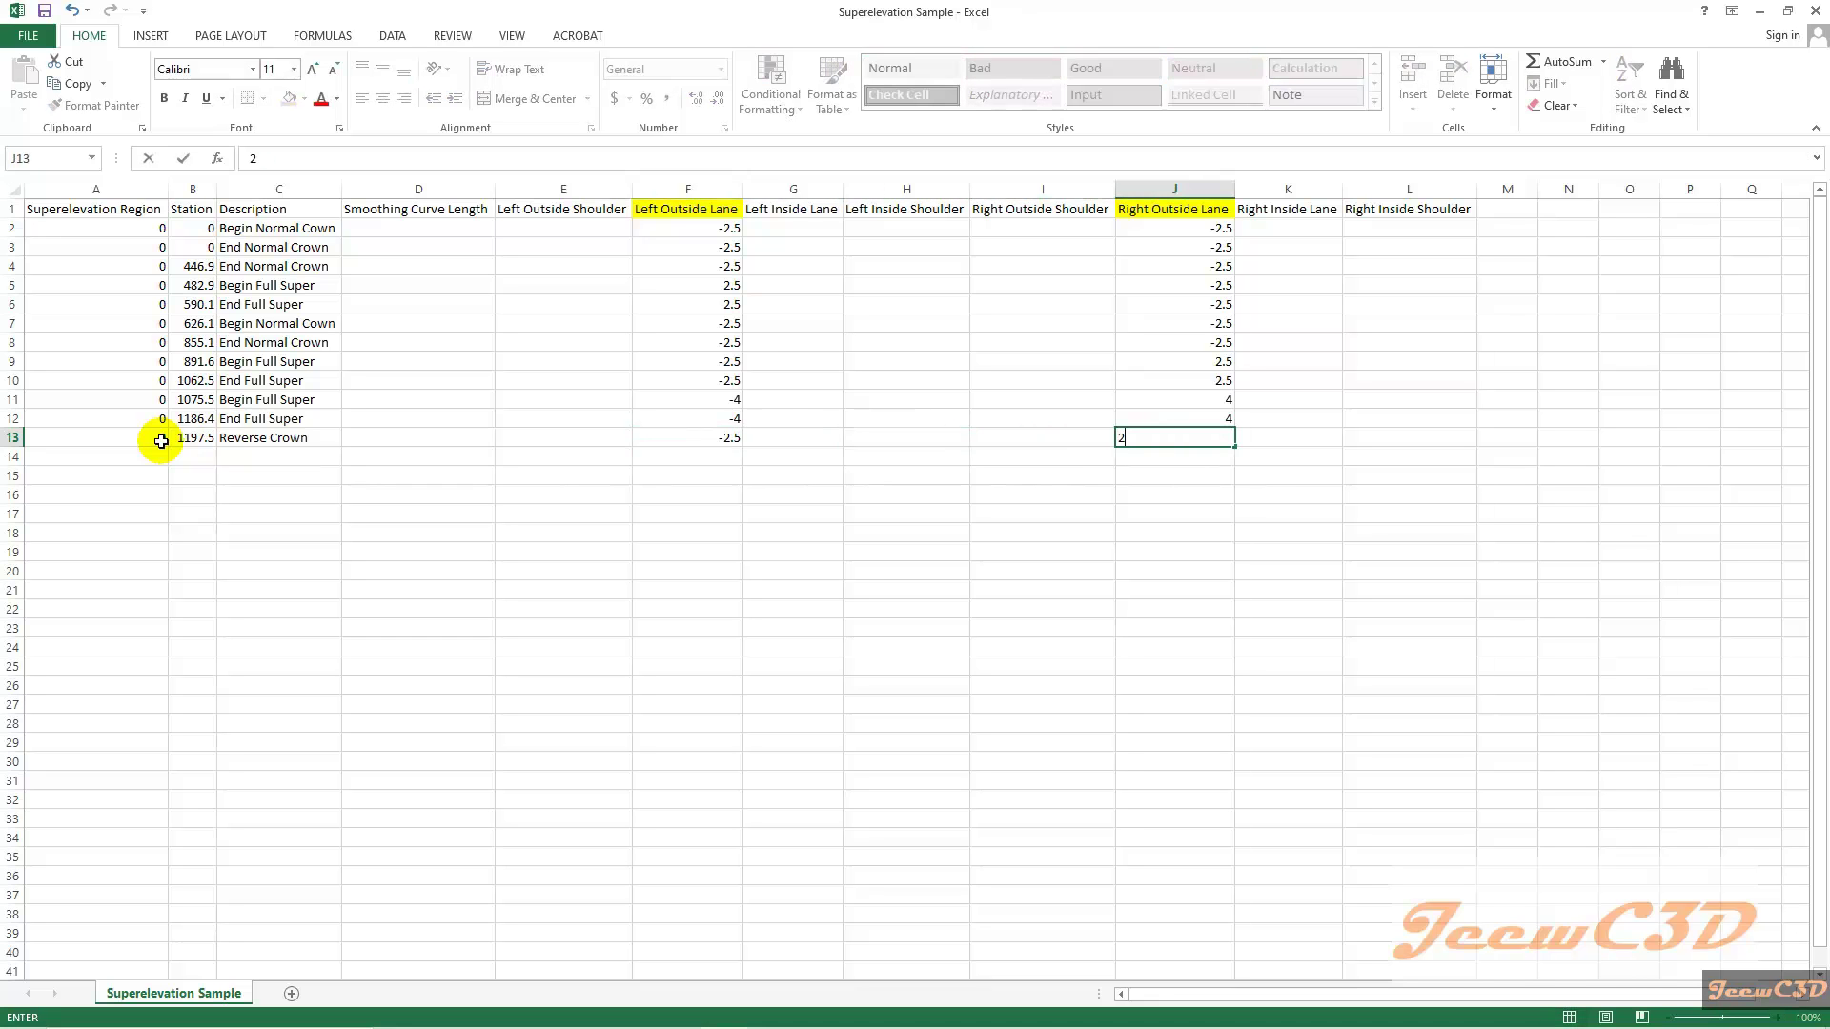
text(.5)
key(Return)
key(Left)
key(Left)
key(Left)
key(Left)
key(Left)
key(Left)
key(Left)
key(Left)
key(Left)
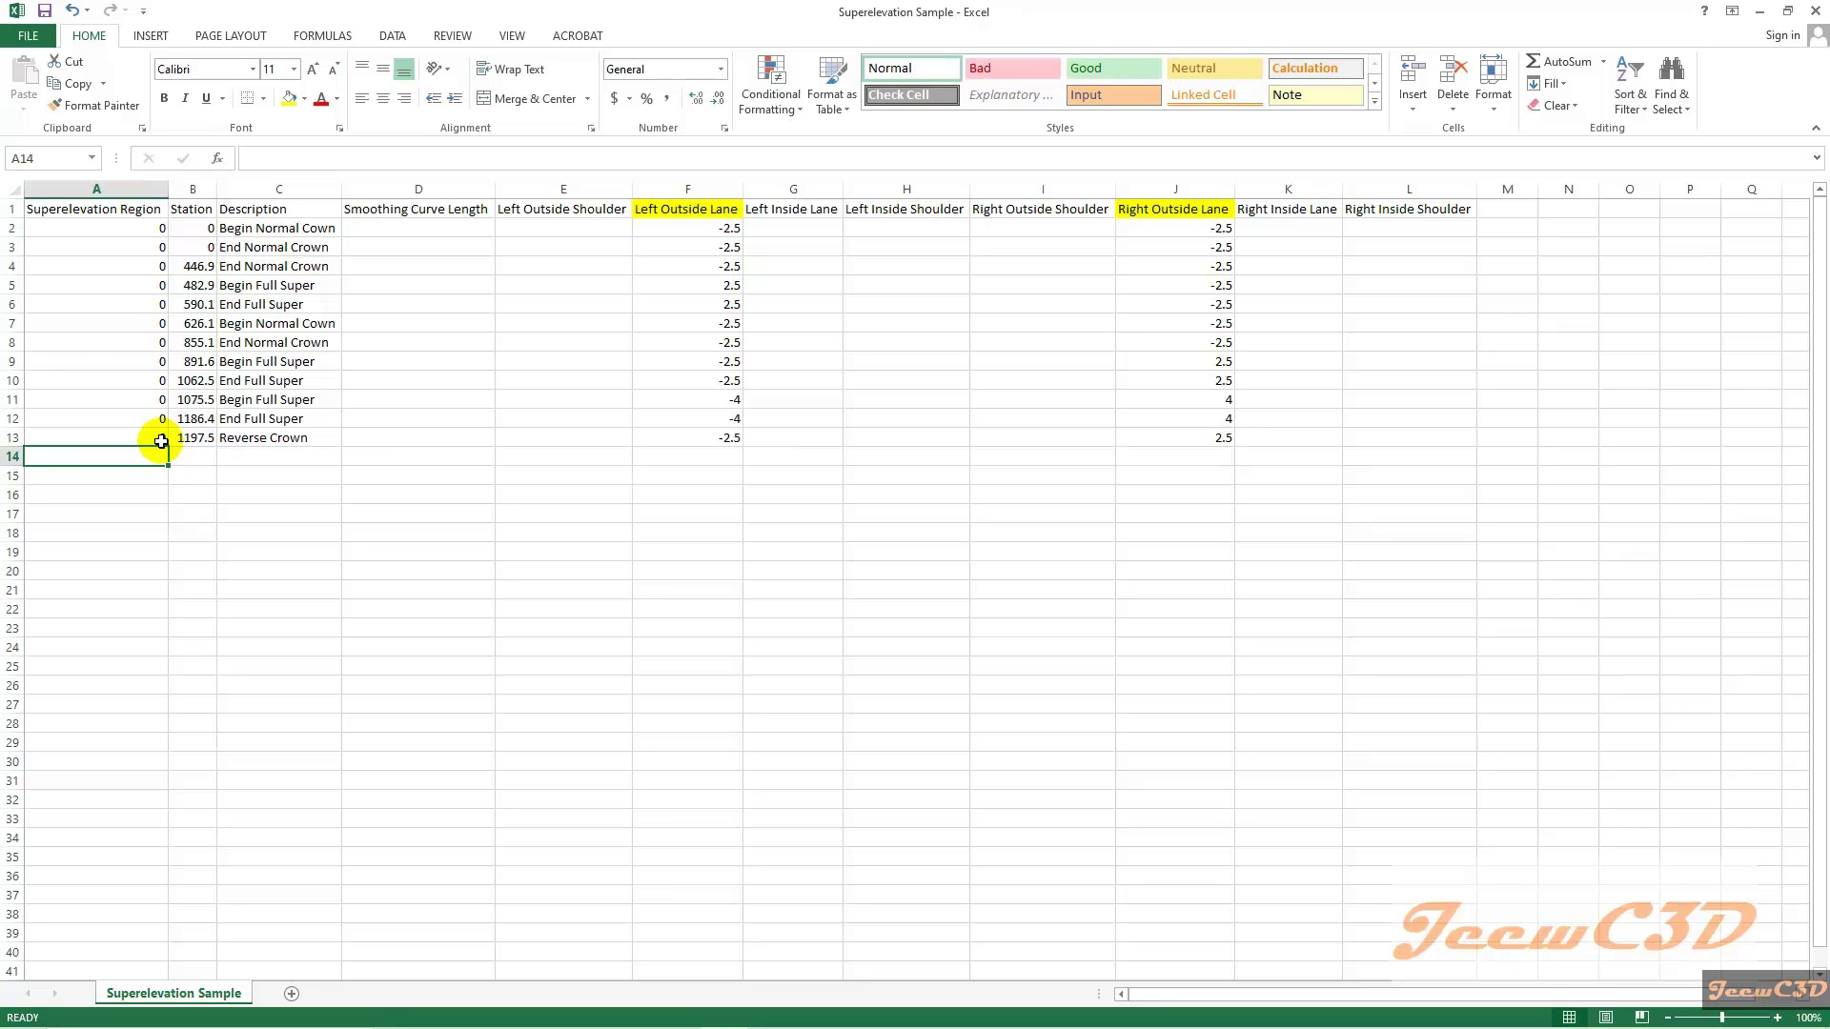
- Check the station after 1+197.50 in the Civil 3D drawing and fill Excel row 14 with region 0, station 1234.4 and description "Begin Normal Cown"
key(alt+Tab)
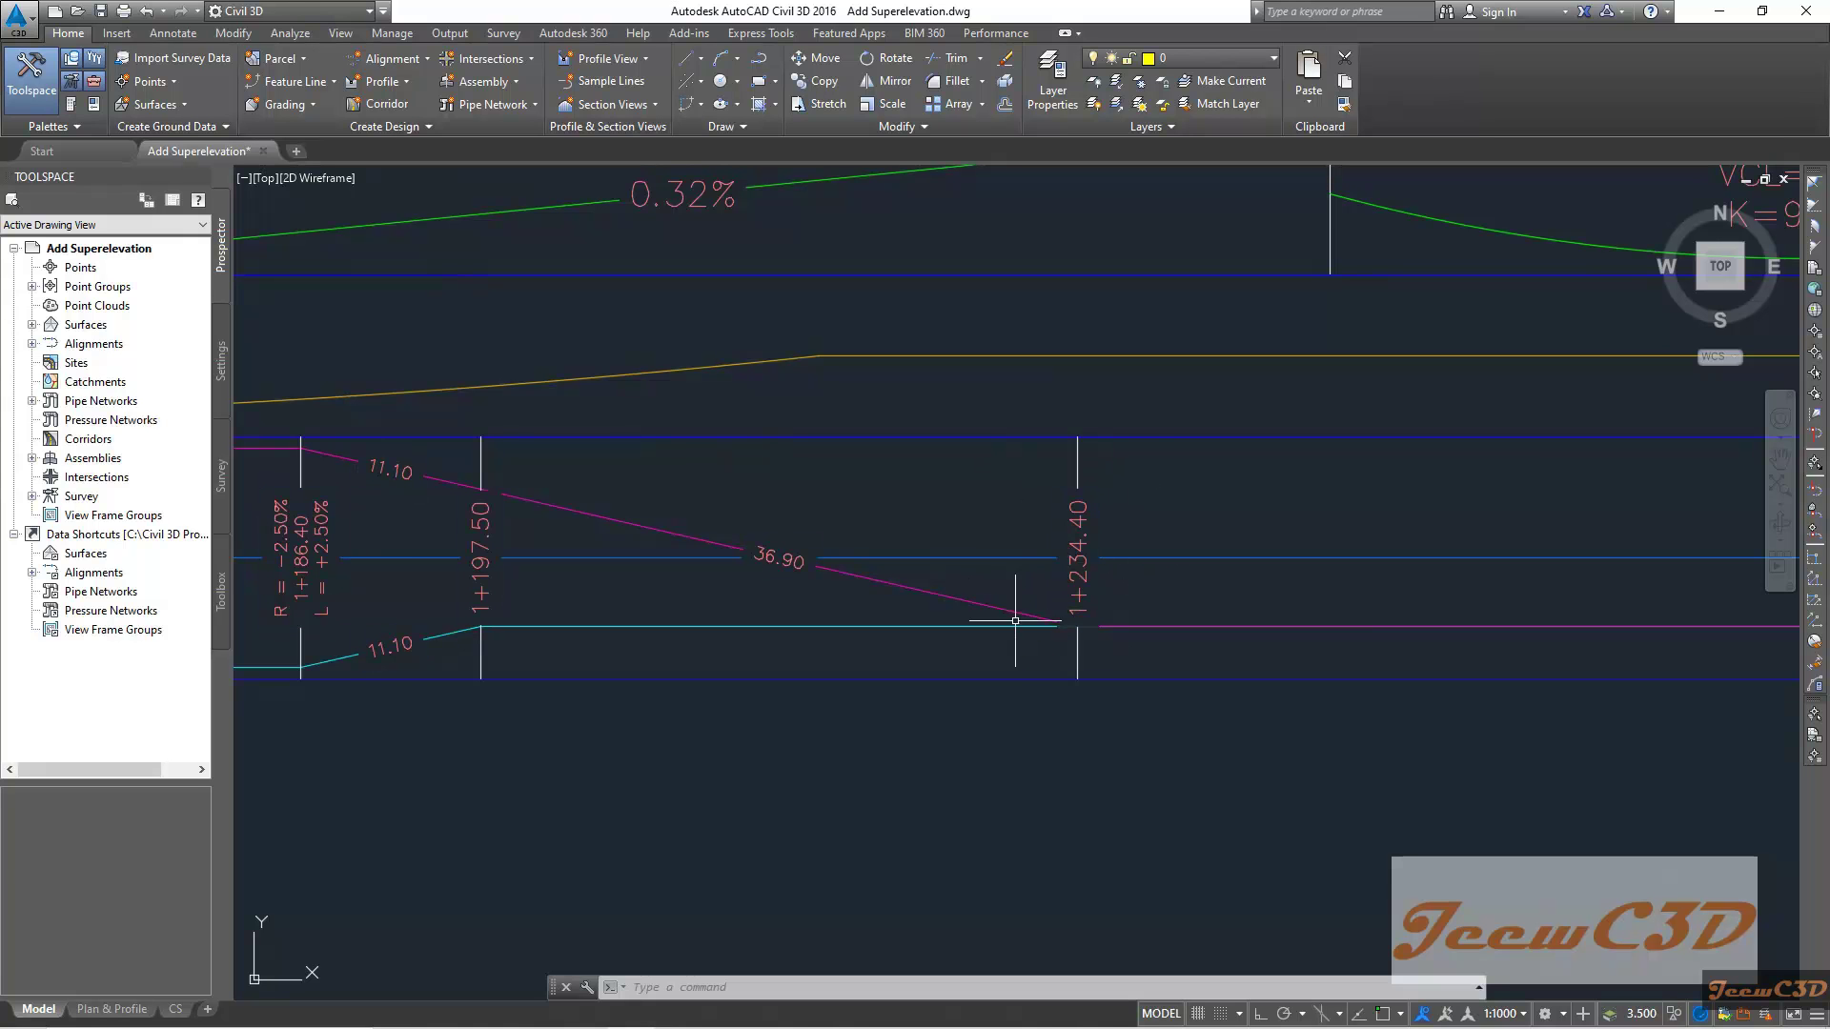
drag(1143, 584, 894, 599)
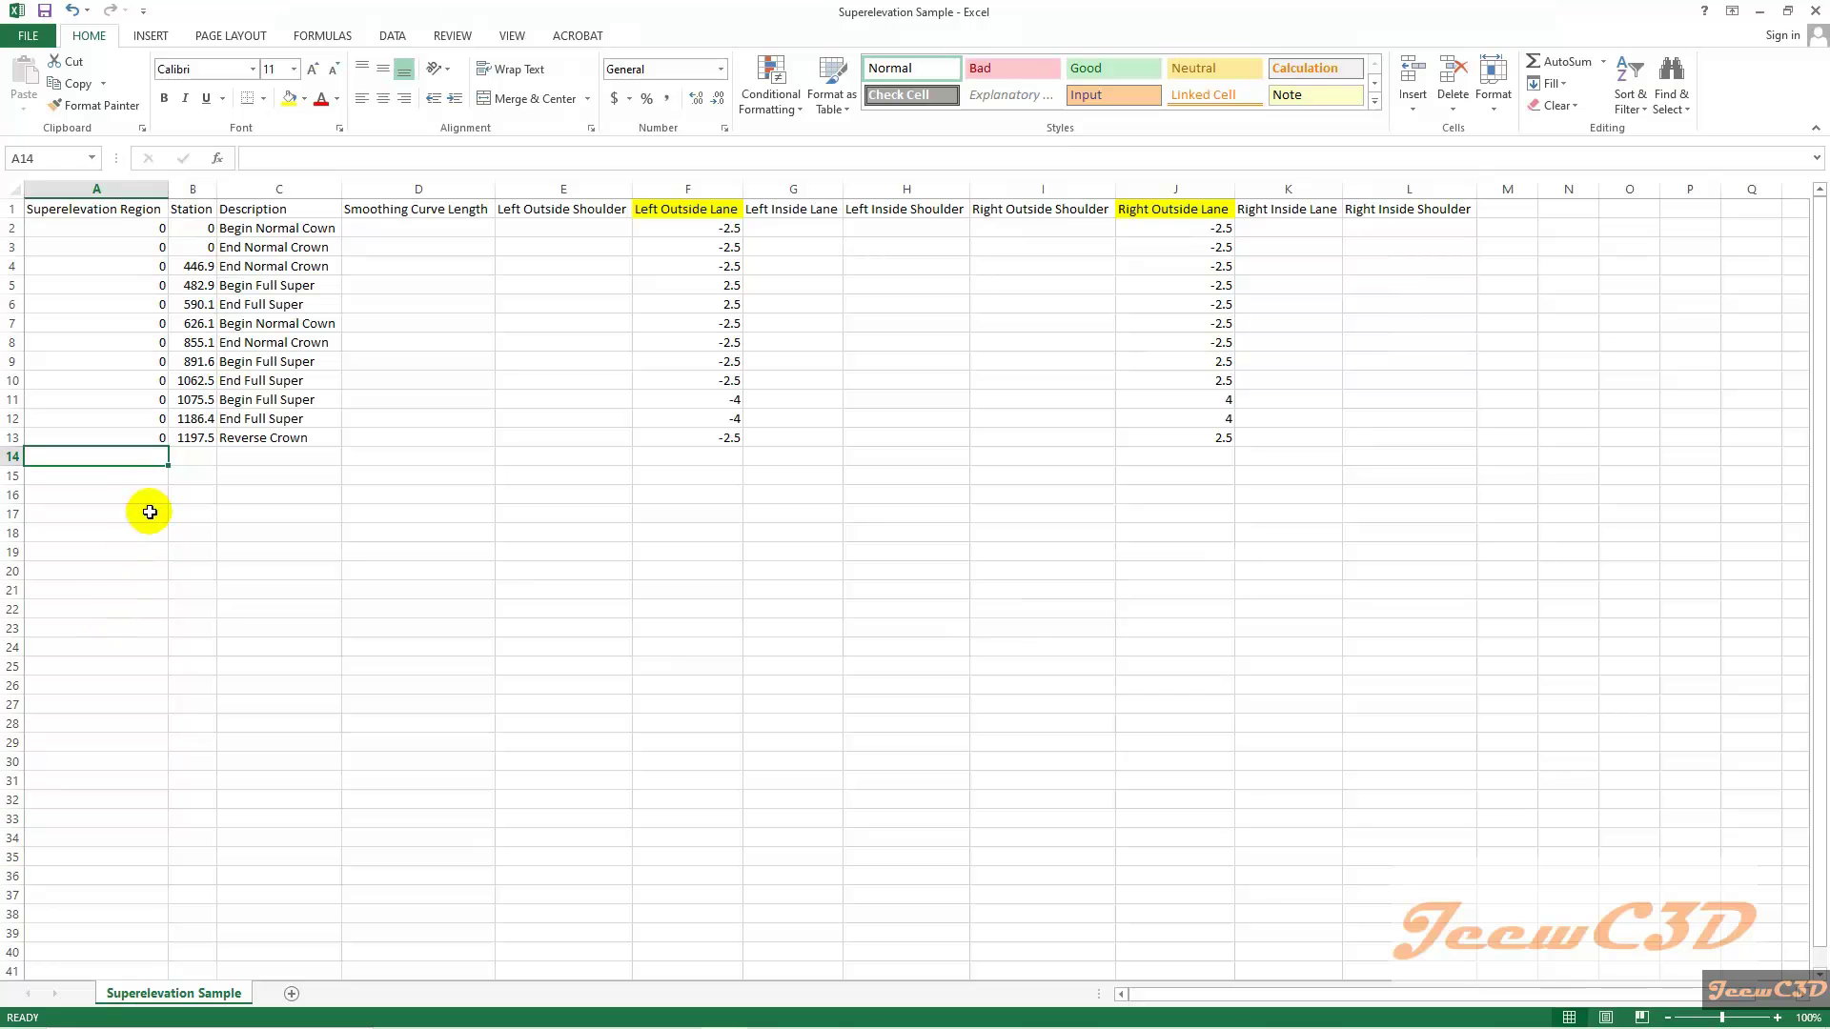
text(0)
key(Tab)
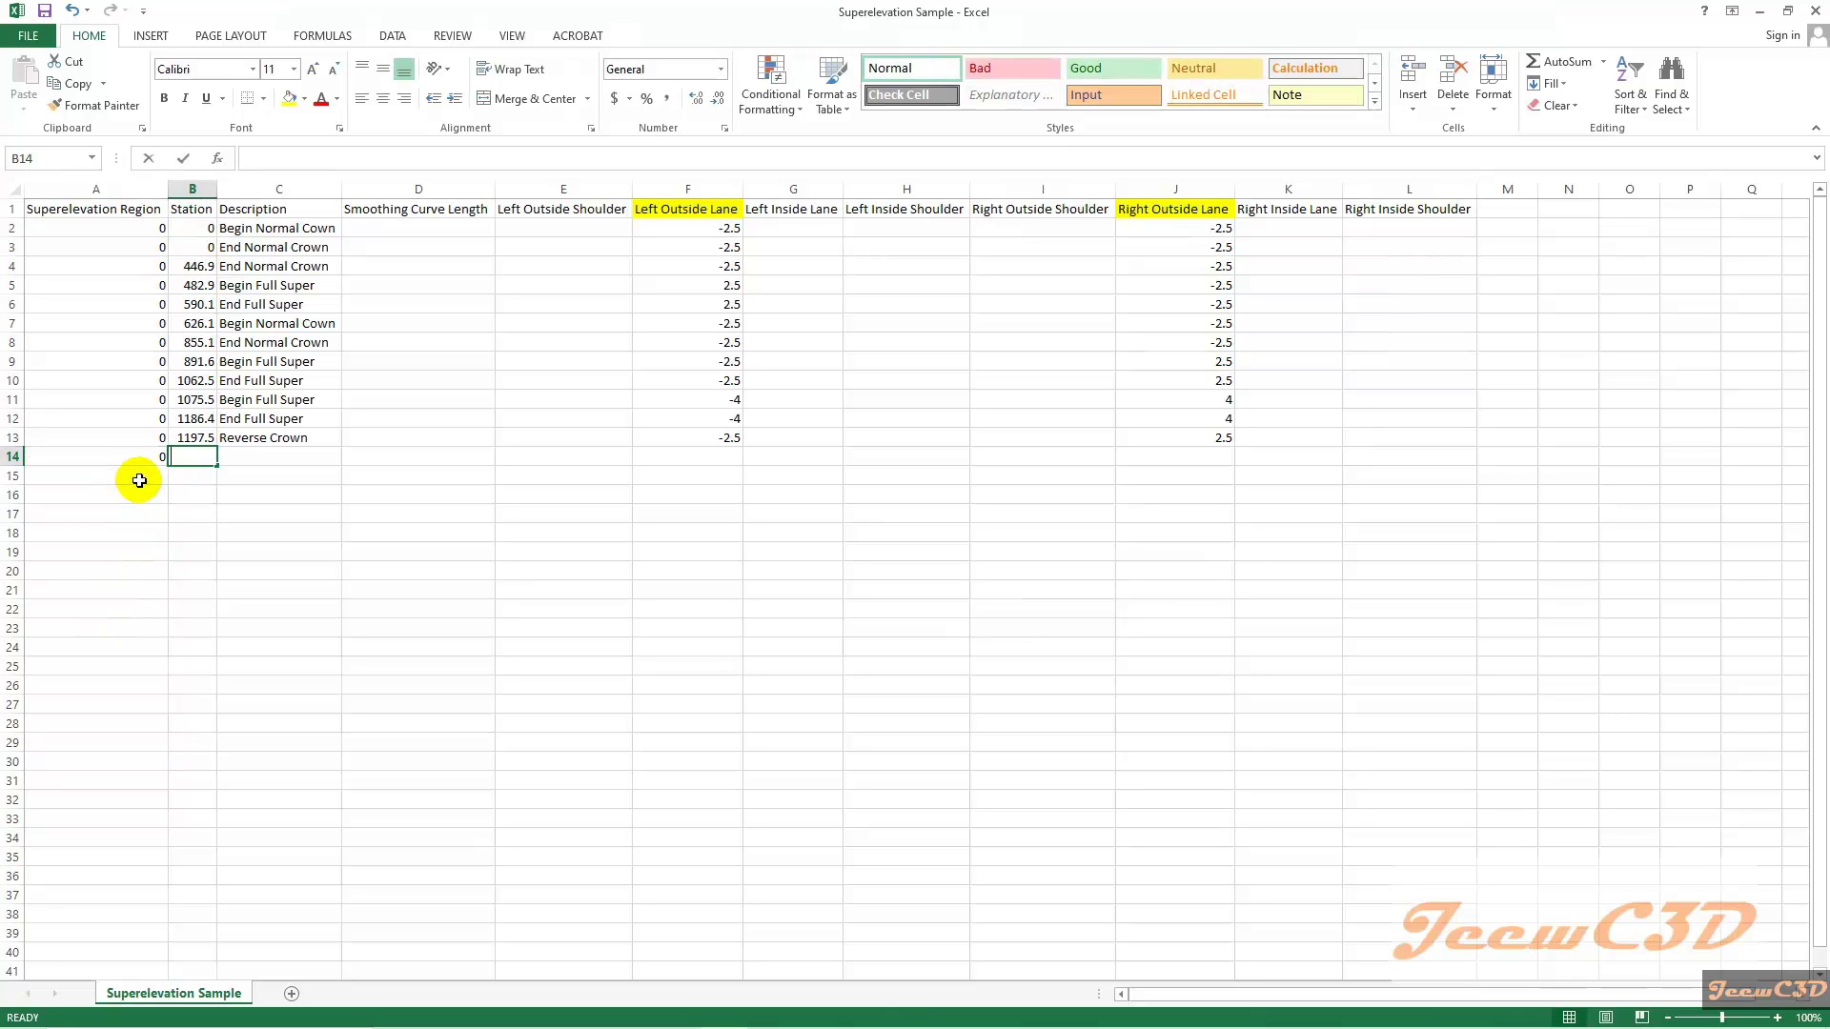
text(1234.4)
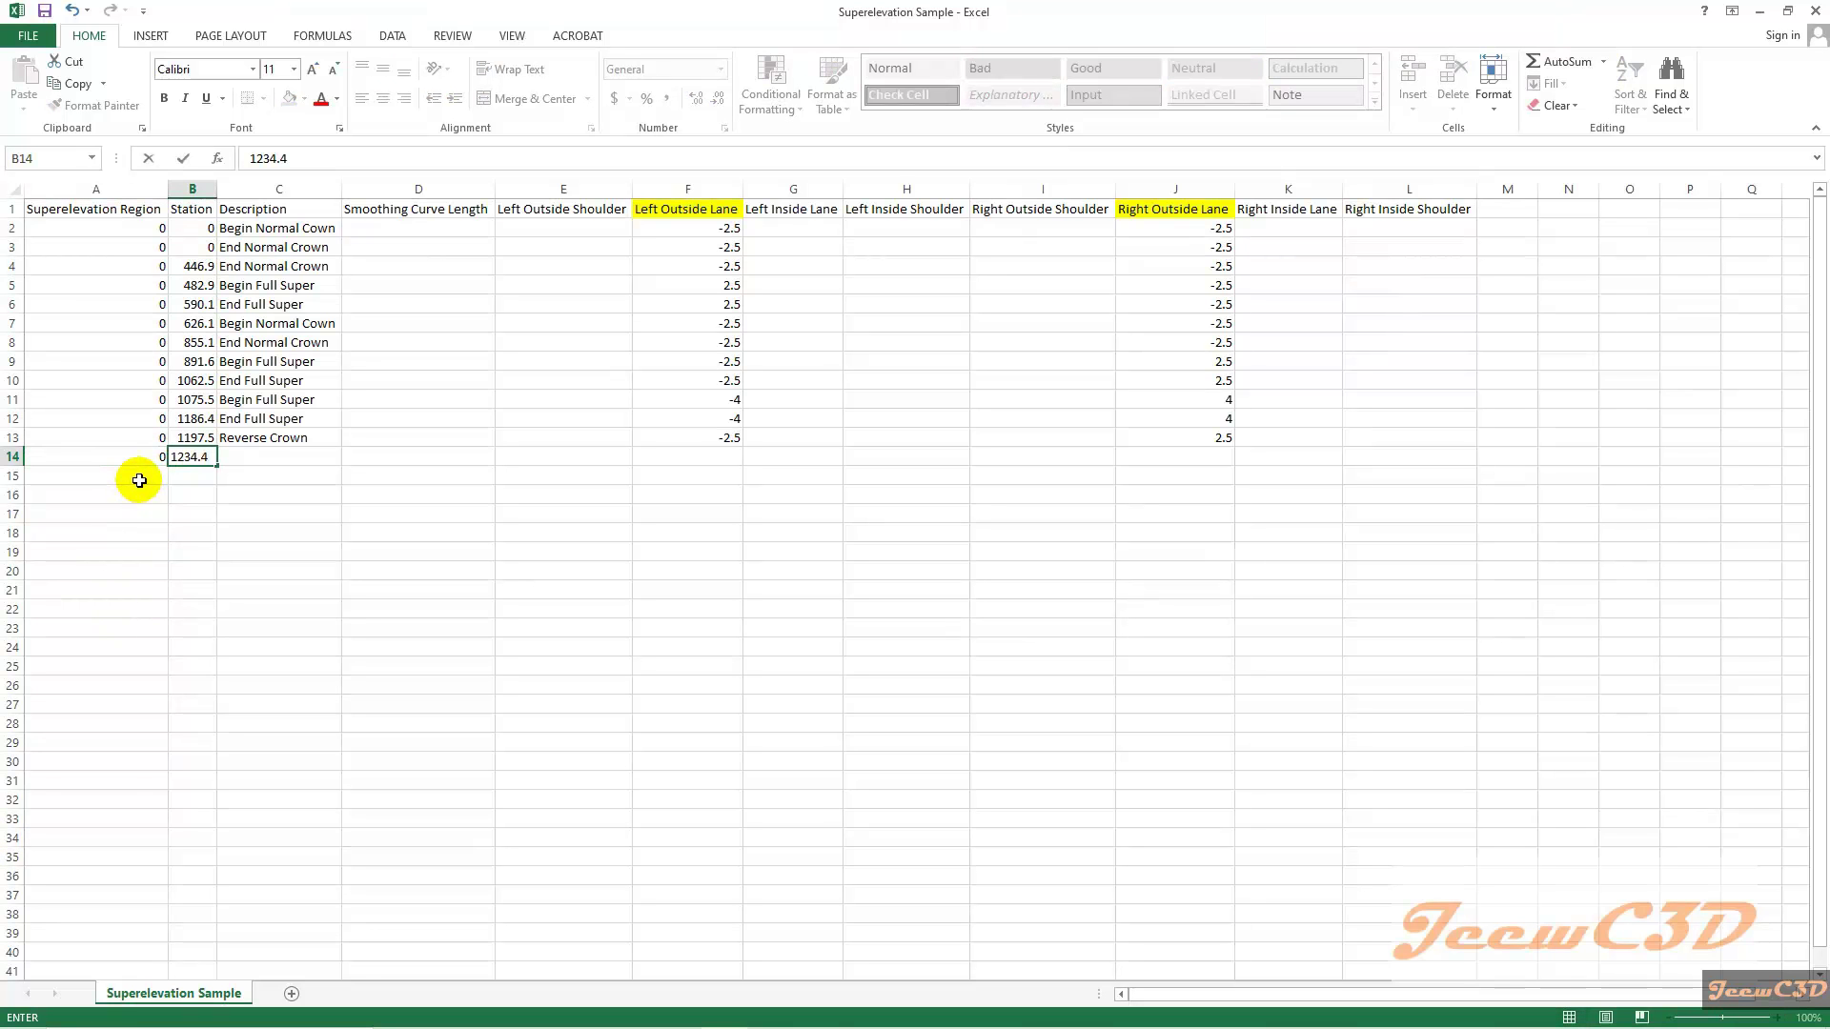
key(Tab)
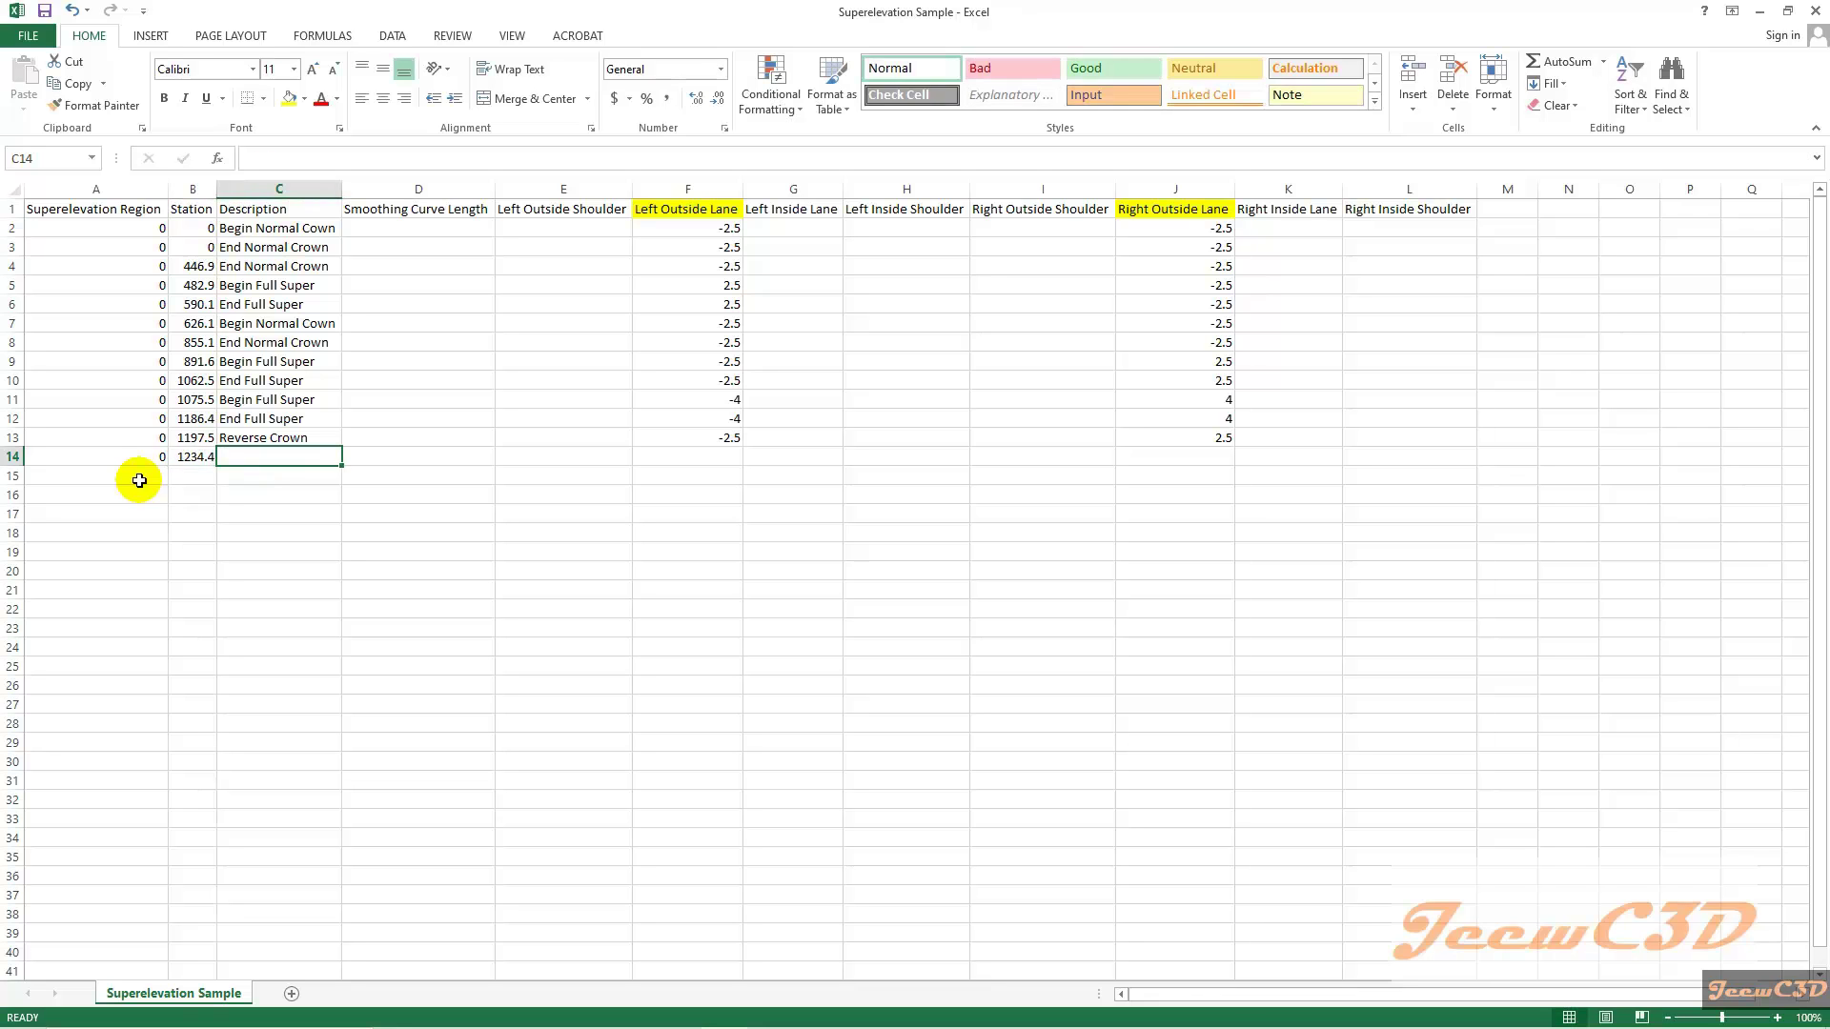
text(Begin)
- Enter -2.5 for both the Left Outside Lane and the Right Outside Lane in row 14 and go to cell A15
key(Tab)
key(Tab)
key(Tab)
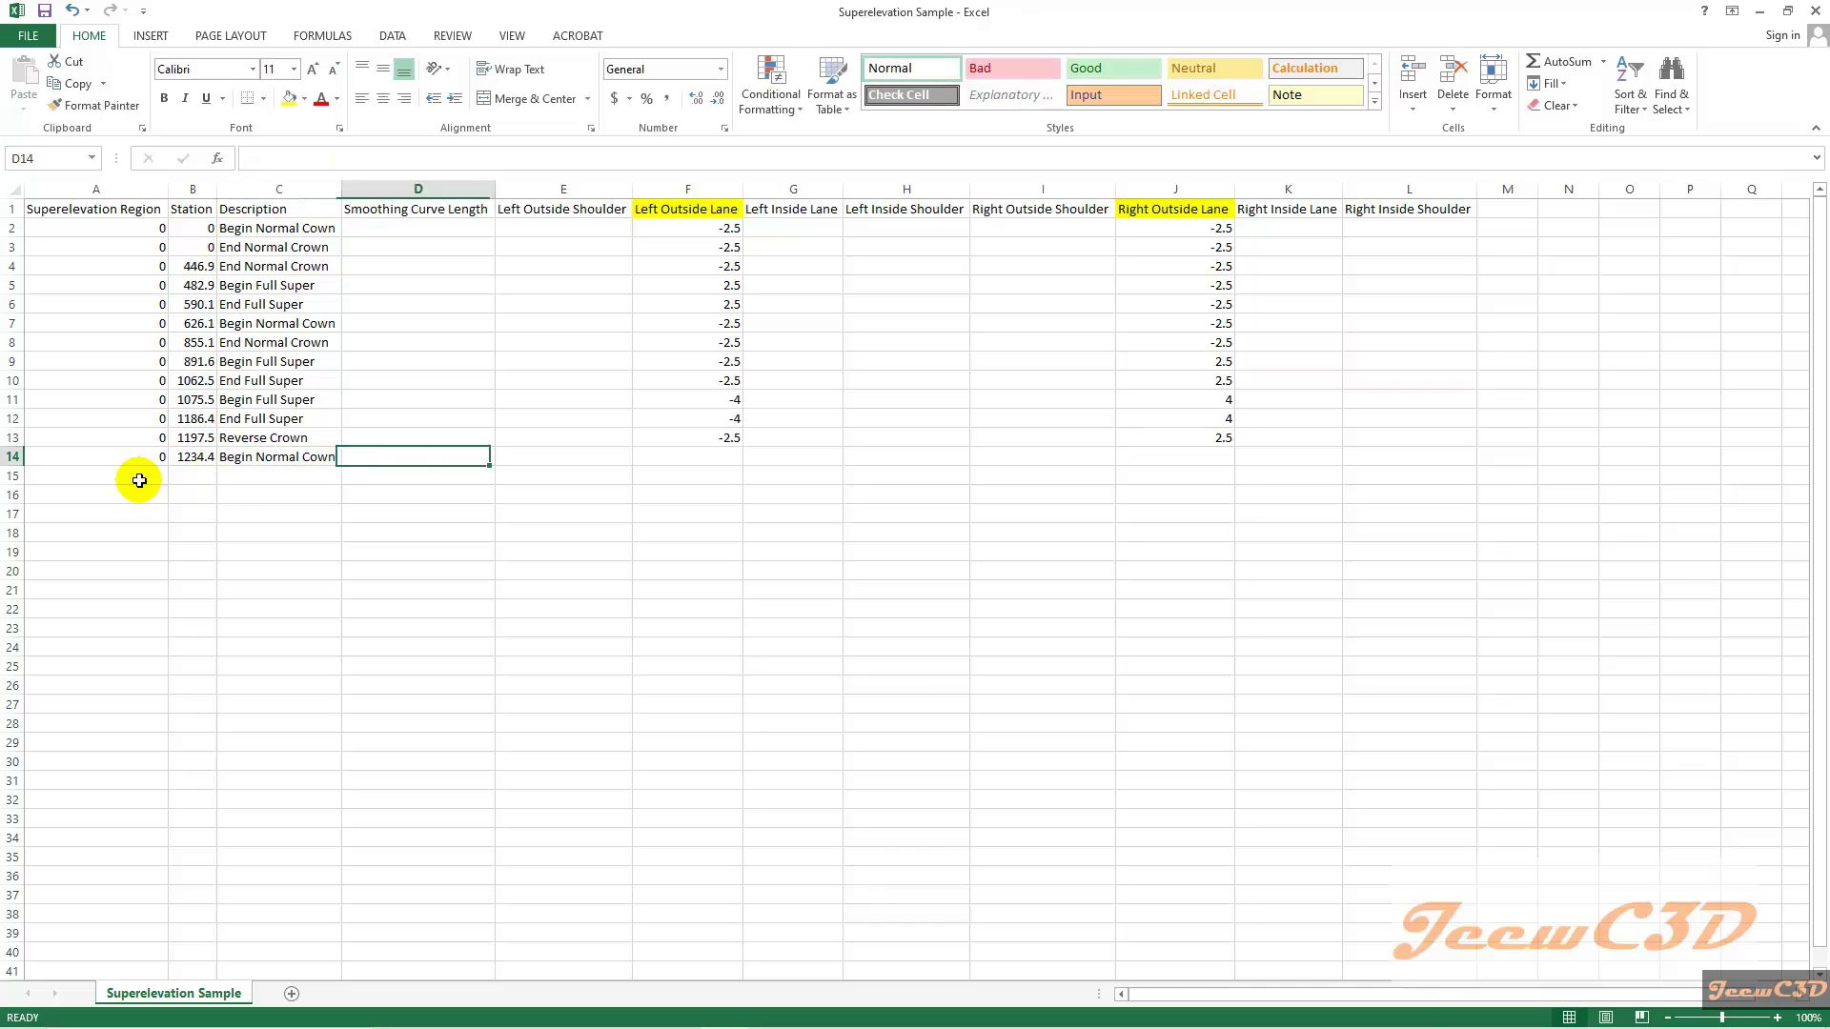
text(-2.5)
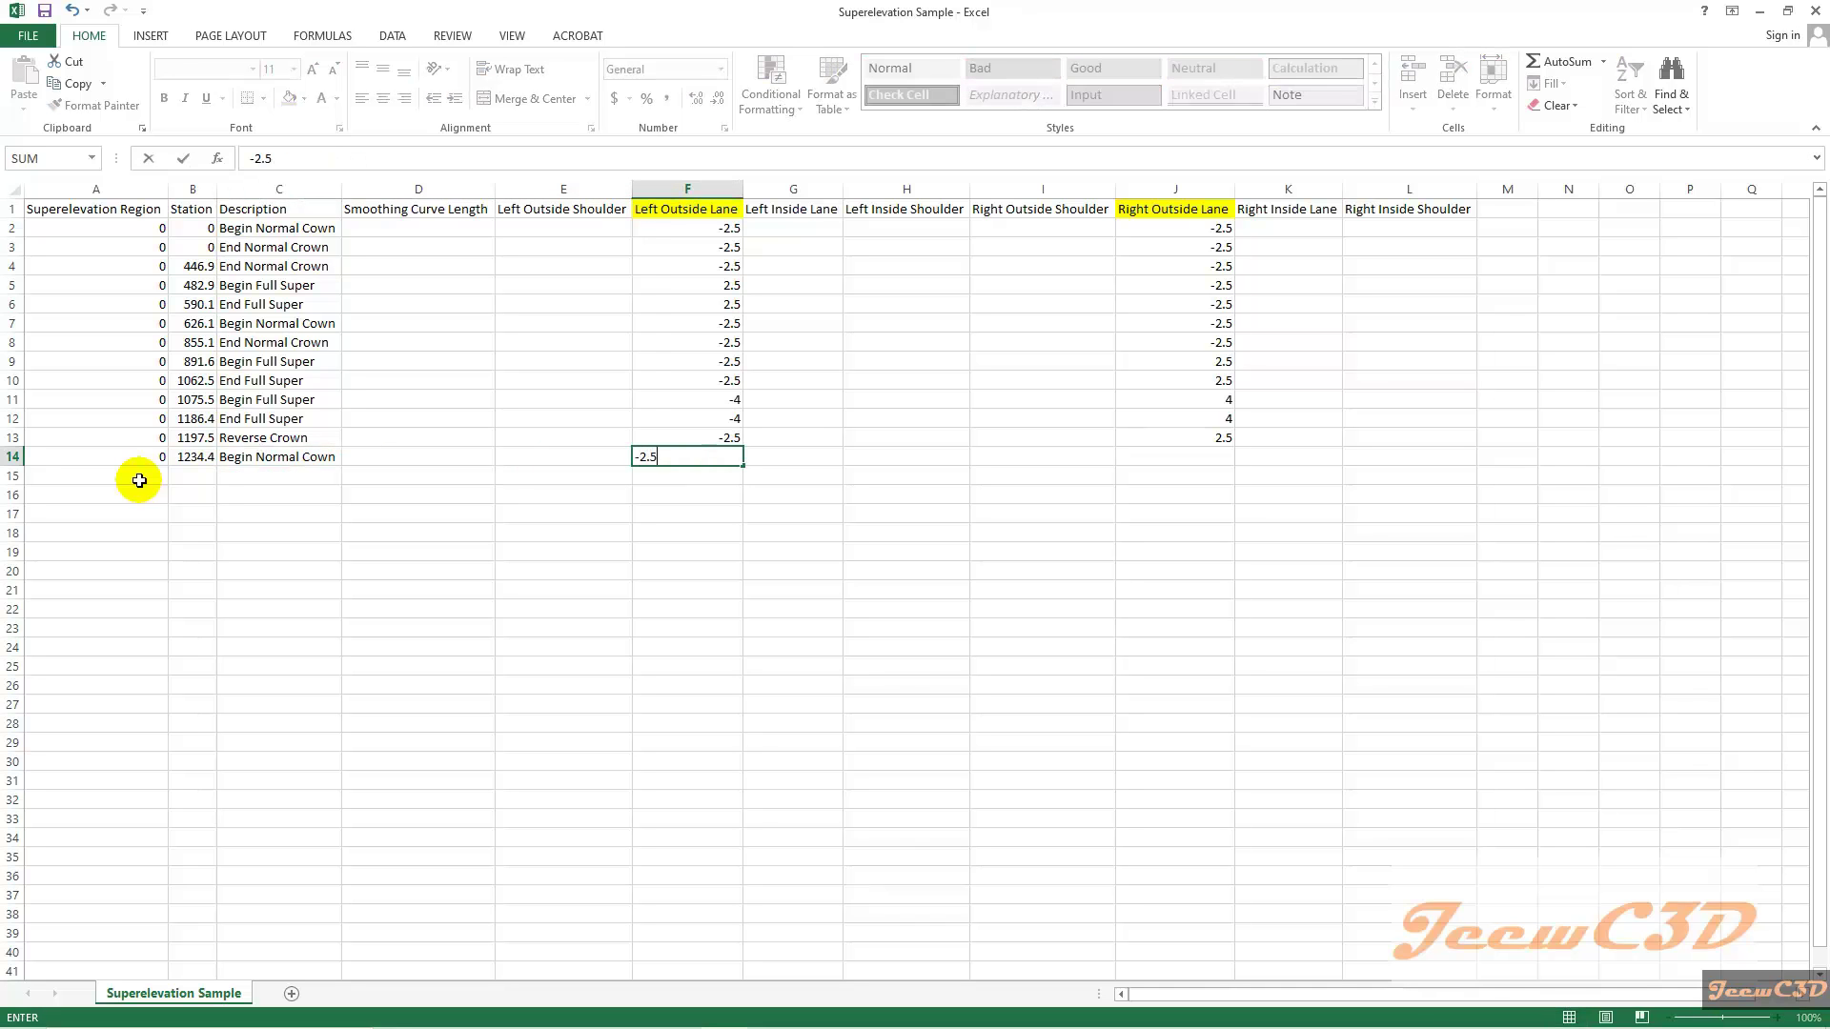
key(Tab)
key(Tab)
key(Tab)
key(Tab)
text(-2.5)
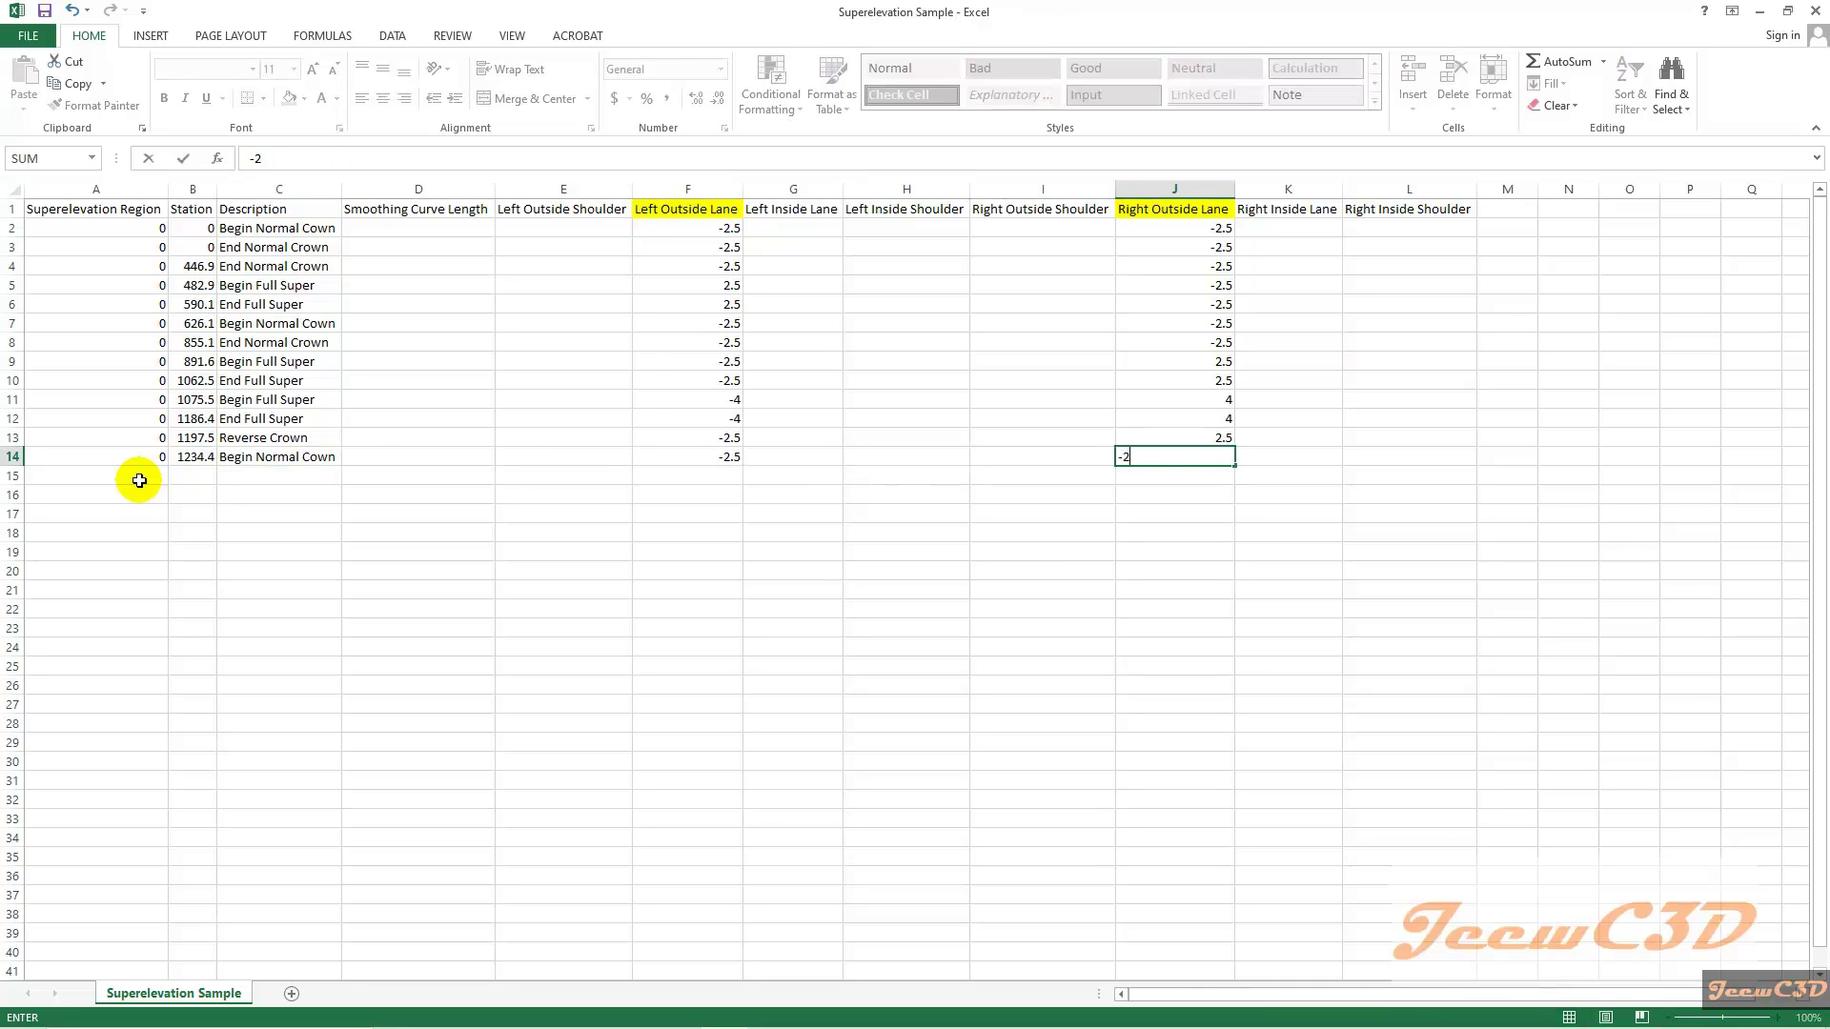
key(Return)
key(Left)
key(Left)
key(Left)
key(Left)
key(Left)
key(Left)
key(Left)
key(Left)
key(Left)
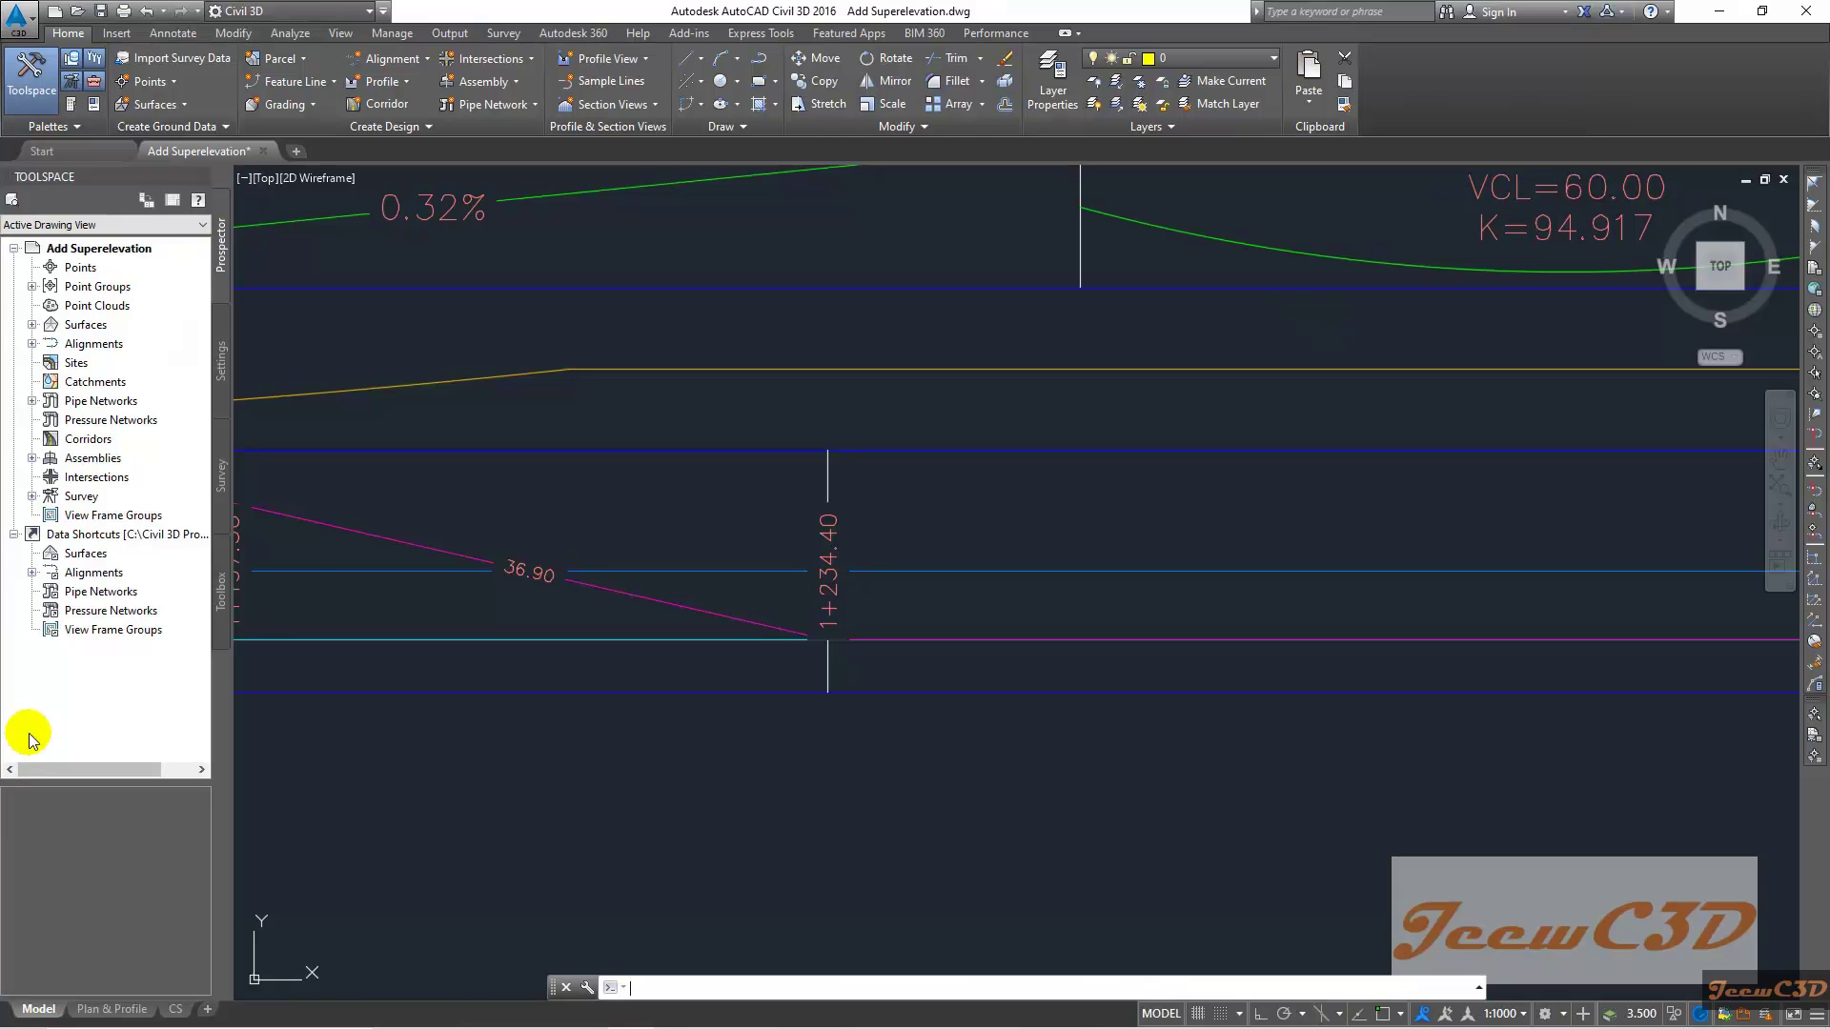
- Switch to the Add Superelevation drawing in AutoCAD Civil 3D and examine the end of the superelevation band and the profile's end station label
scroll(882, 536, down, 3)
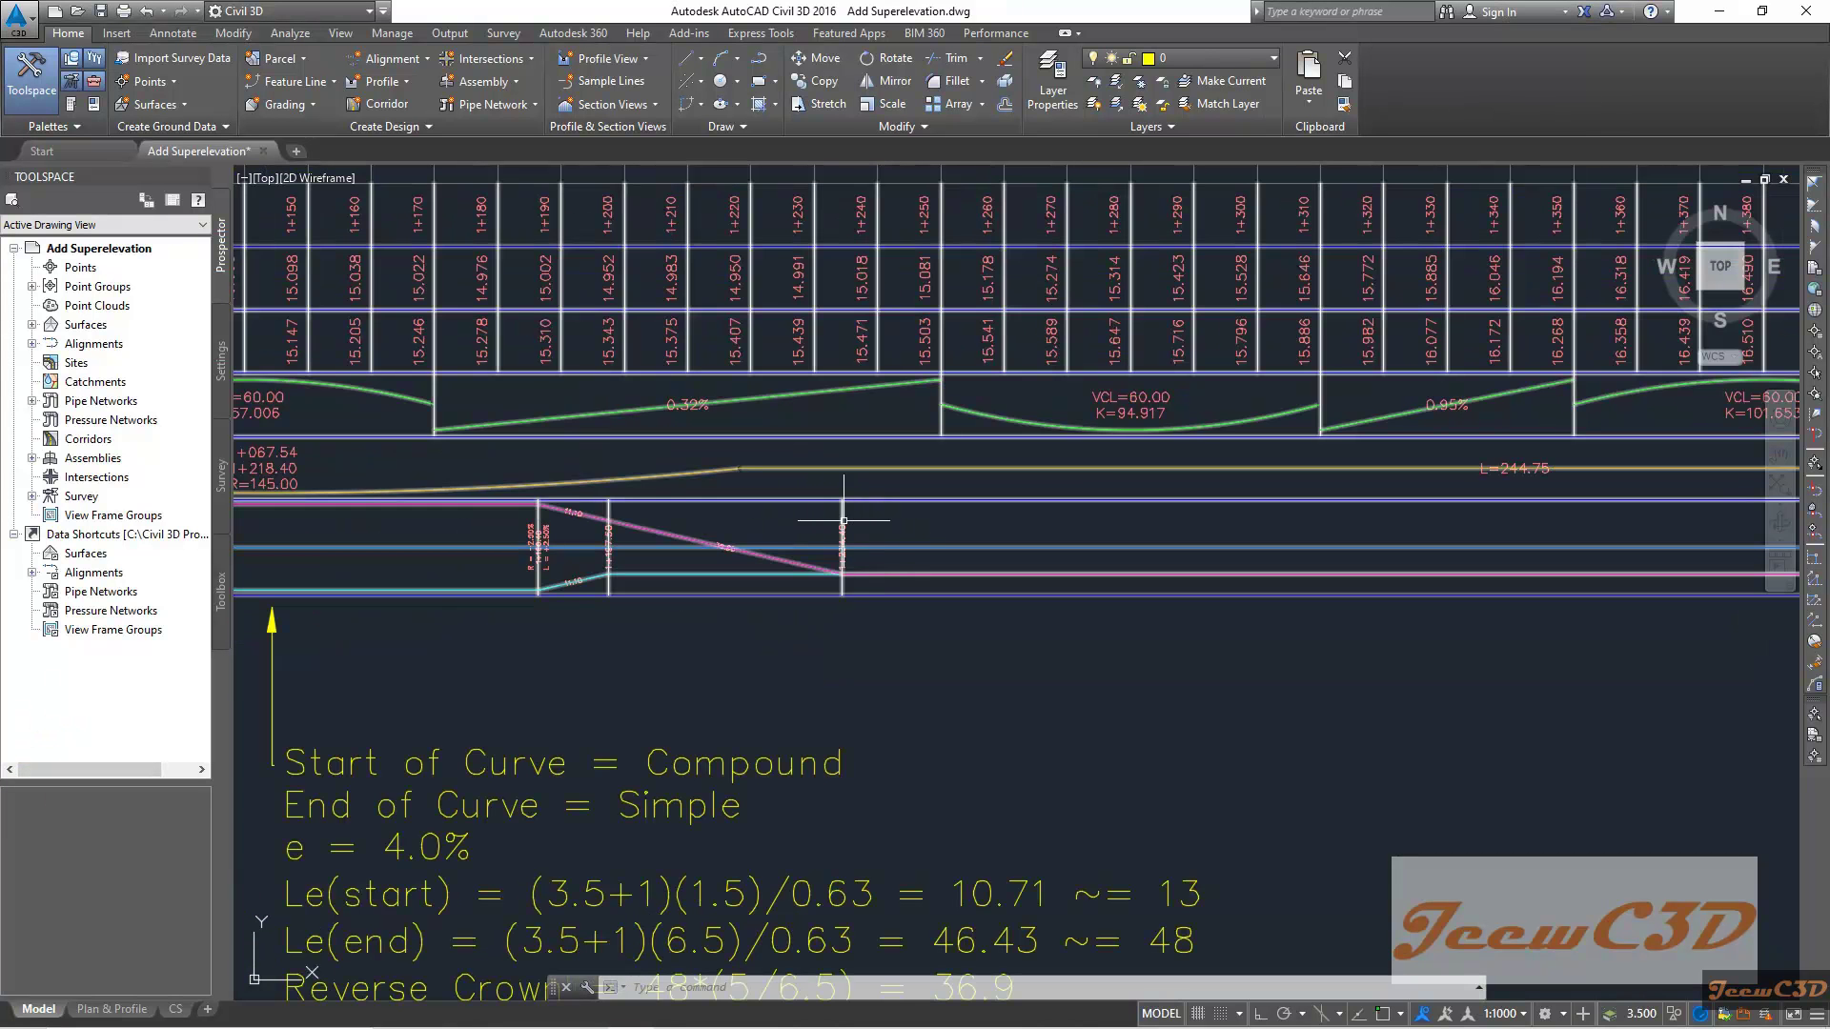
scroll(867, 563, down, 4)
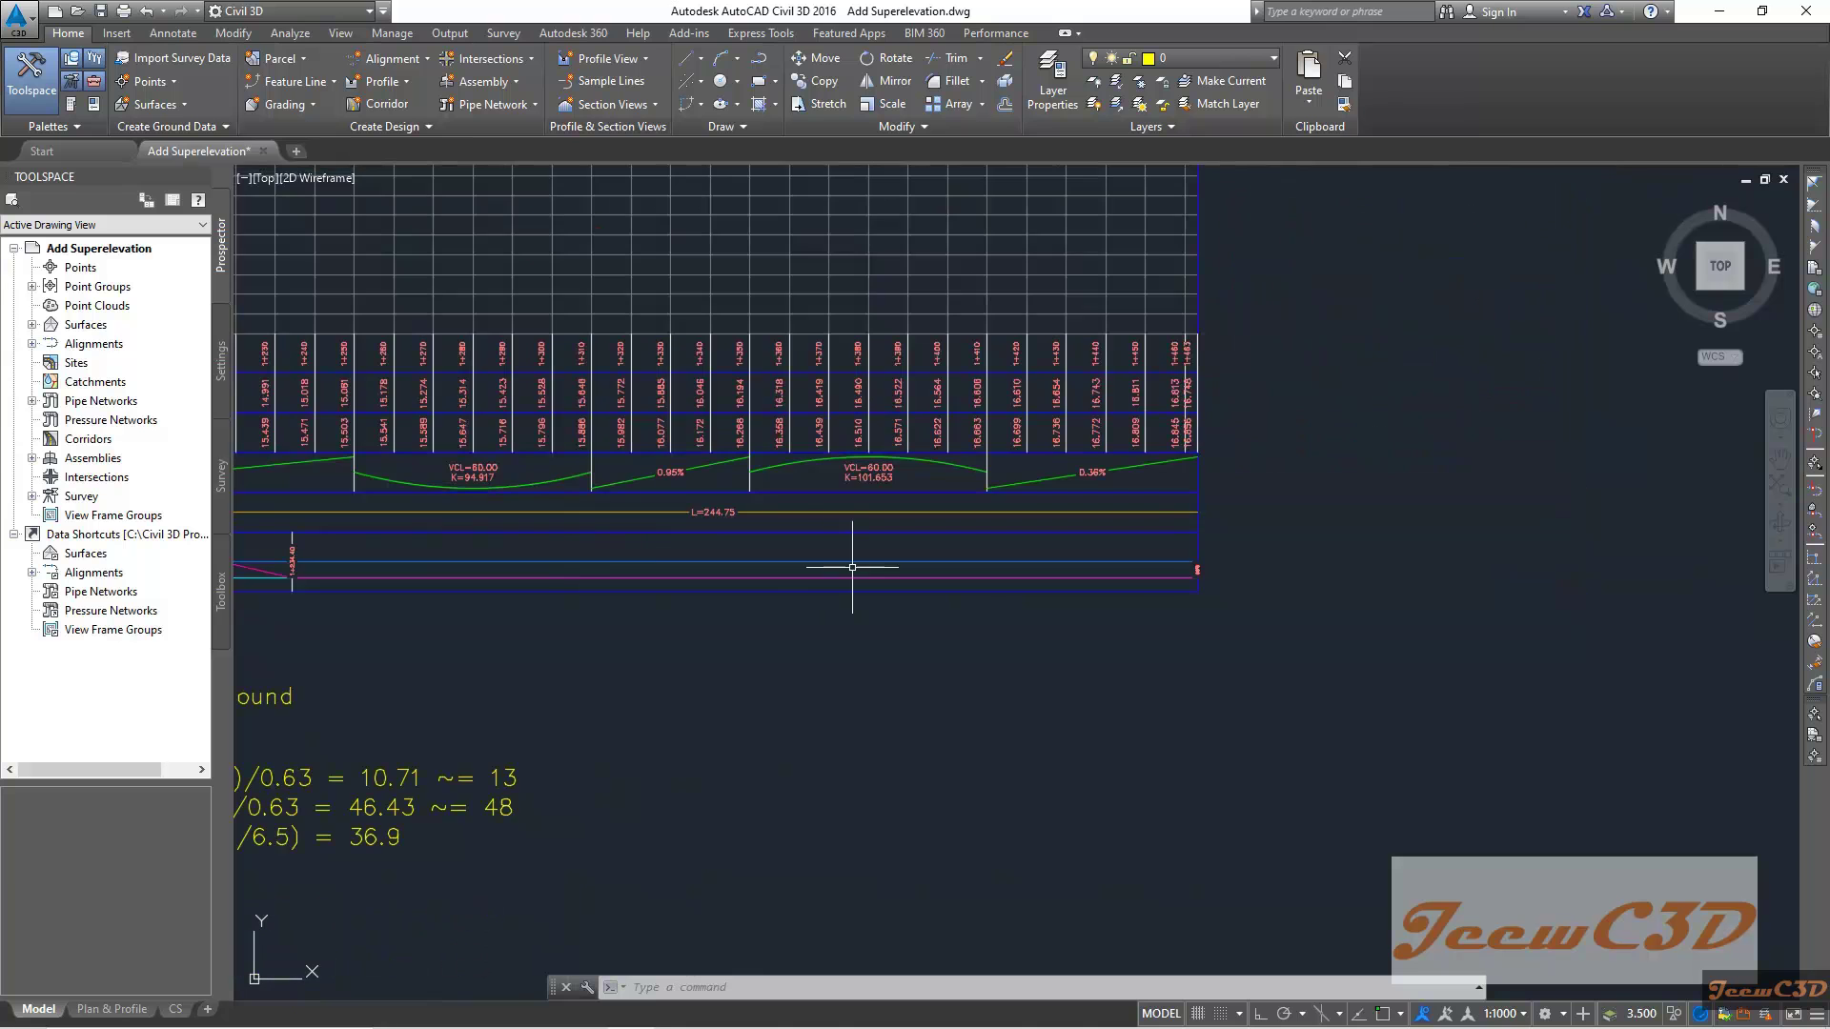
scroll(1233, 581, up, 6)
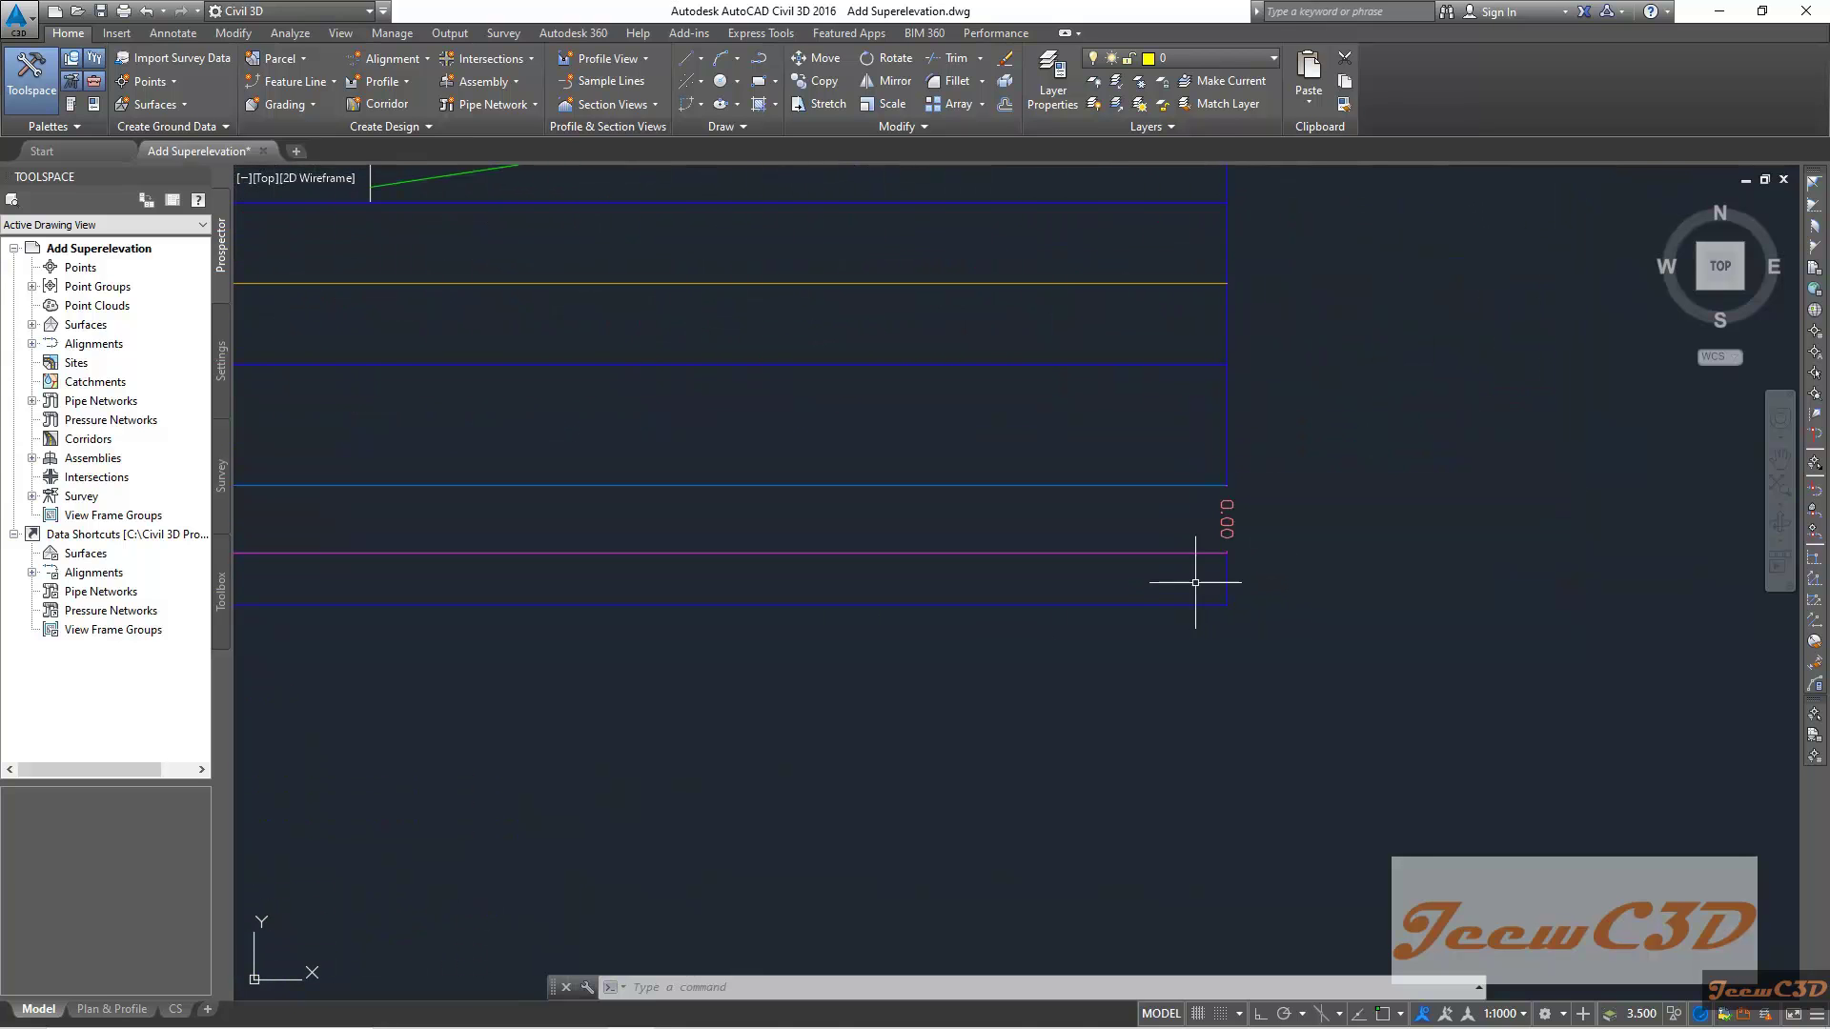
scroll(1209, 570, down, 2)
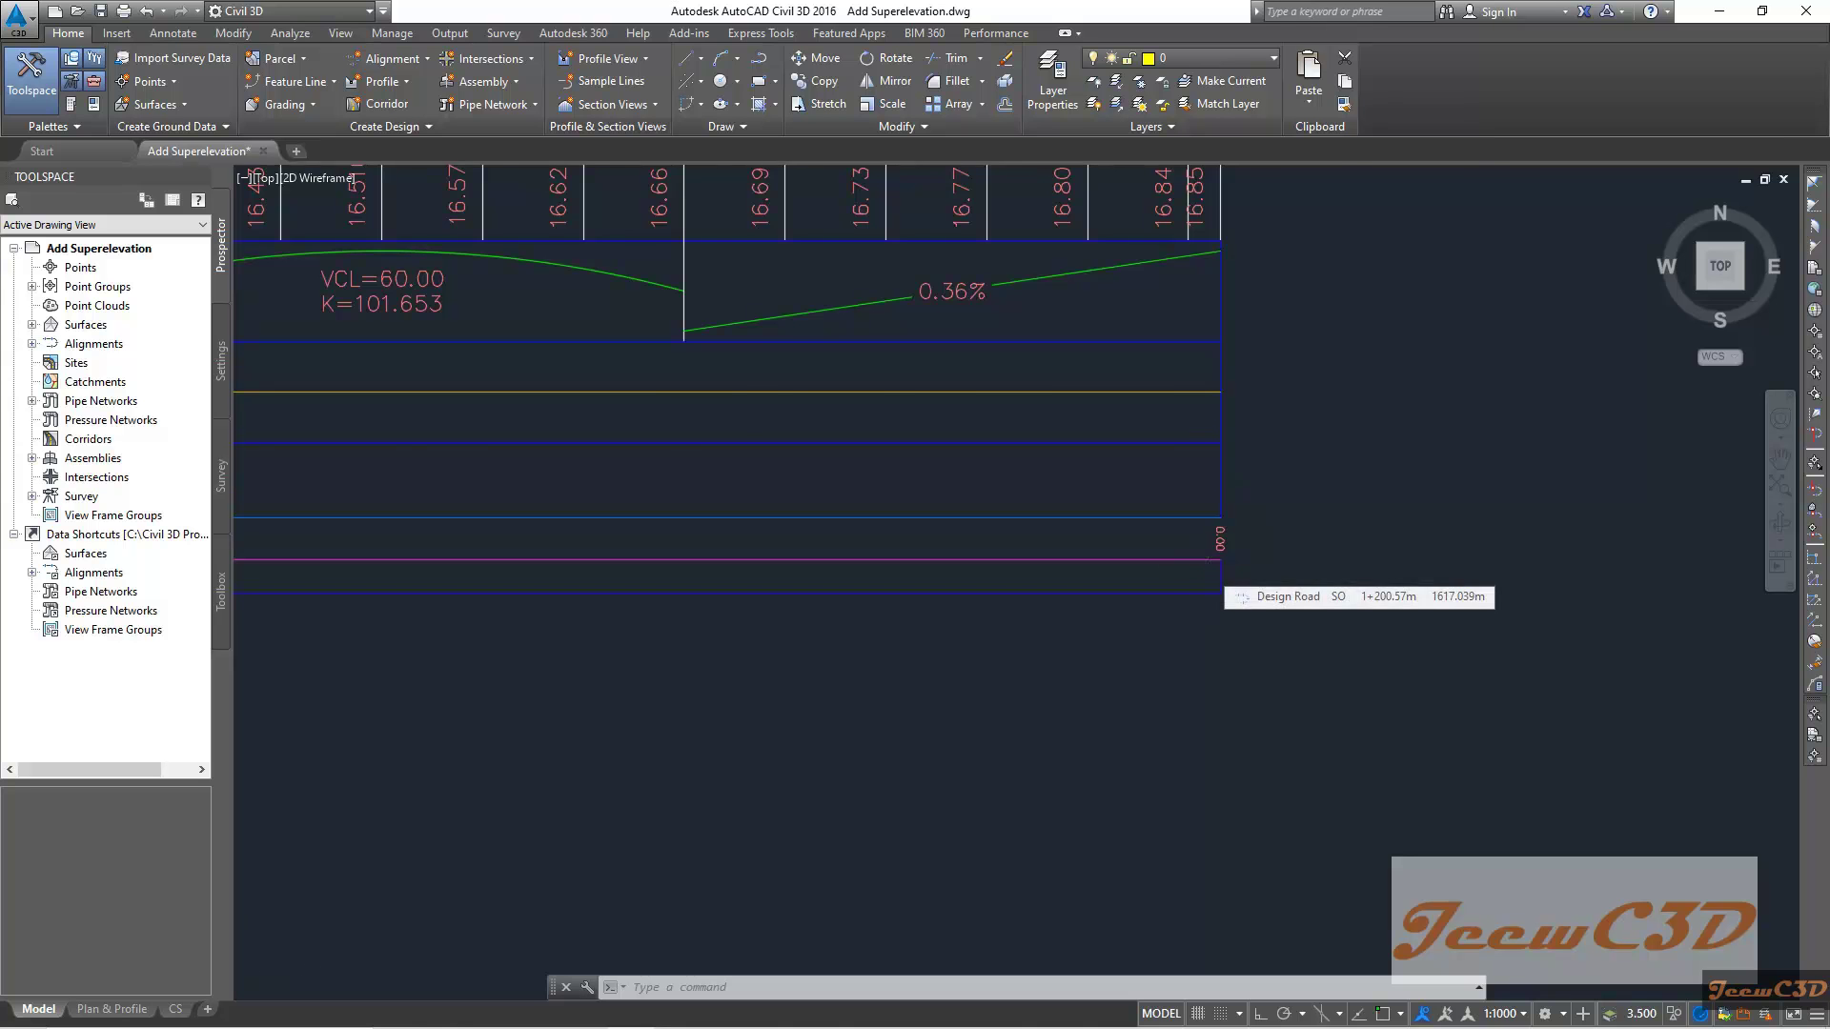
scroll(1208, 570, down, 2)
scroll(1290, 397, down, 1)
scroll(1203, 790, up, 4)
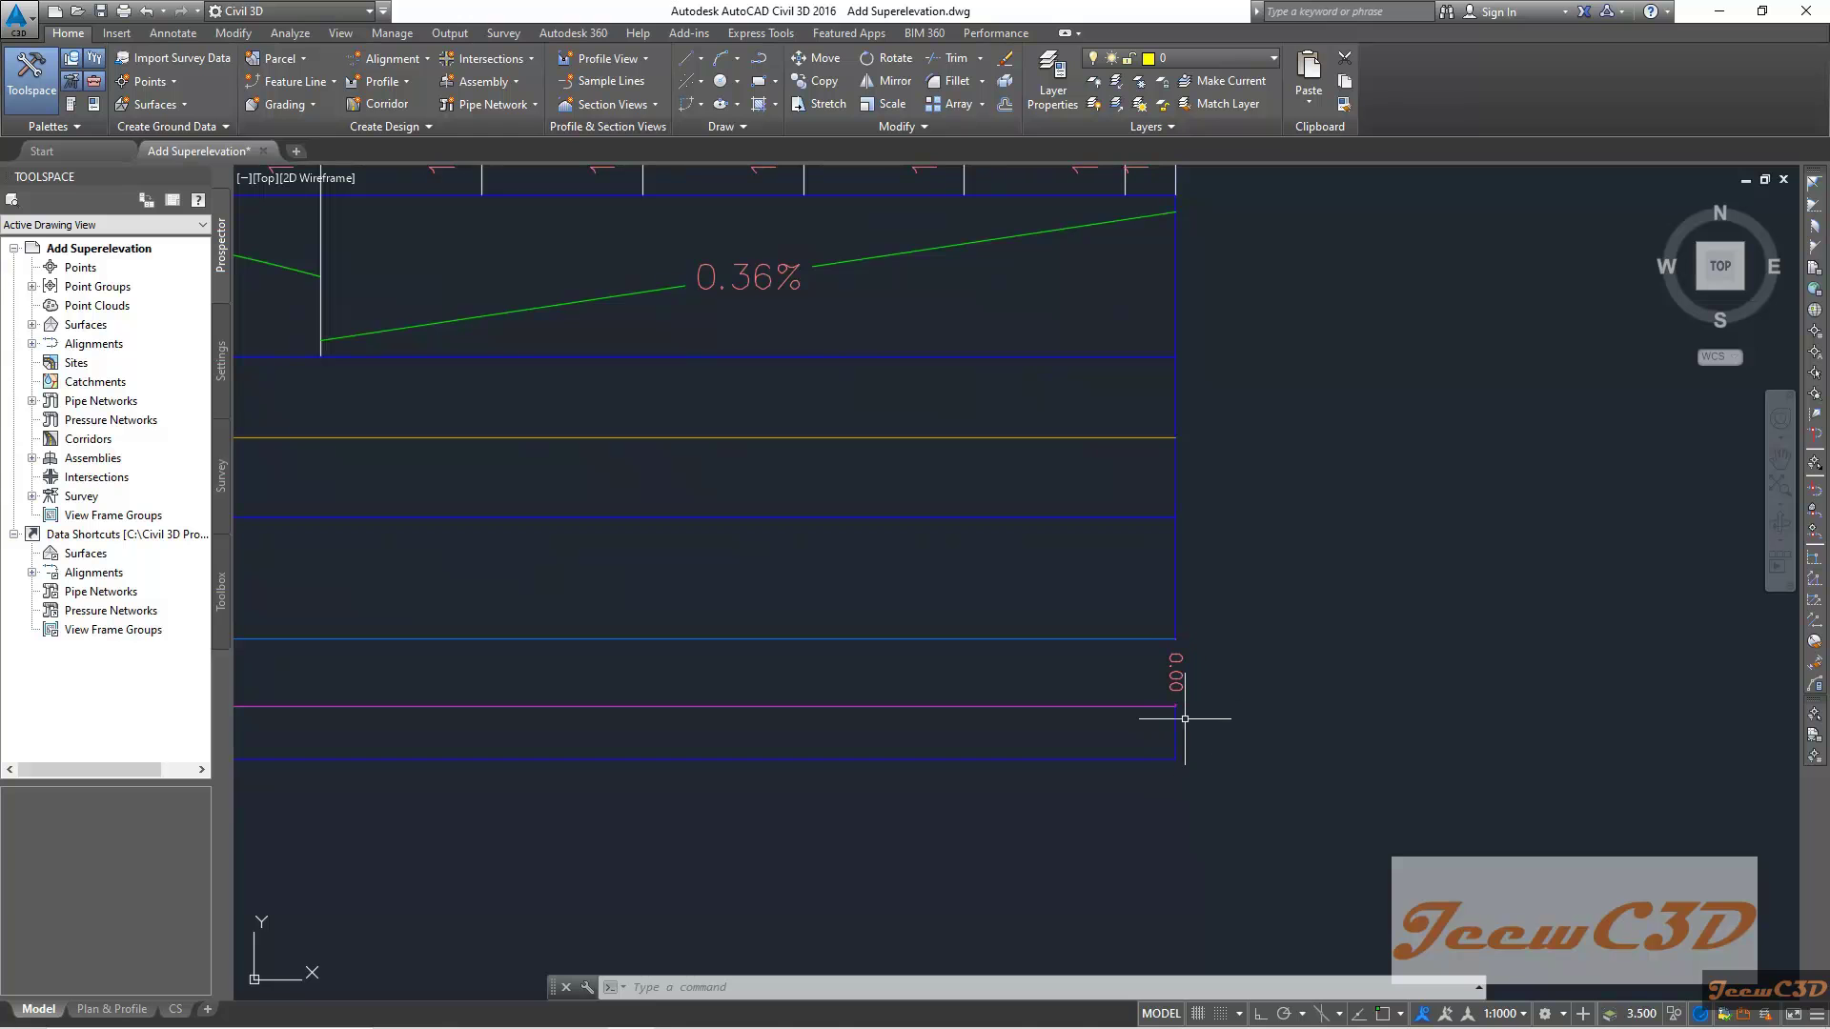
scroll(1166, 671, down, 4)
drag(1208, 457, 1209, 692)
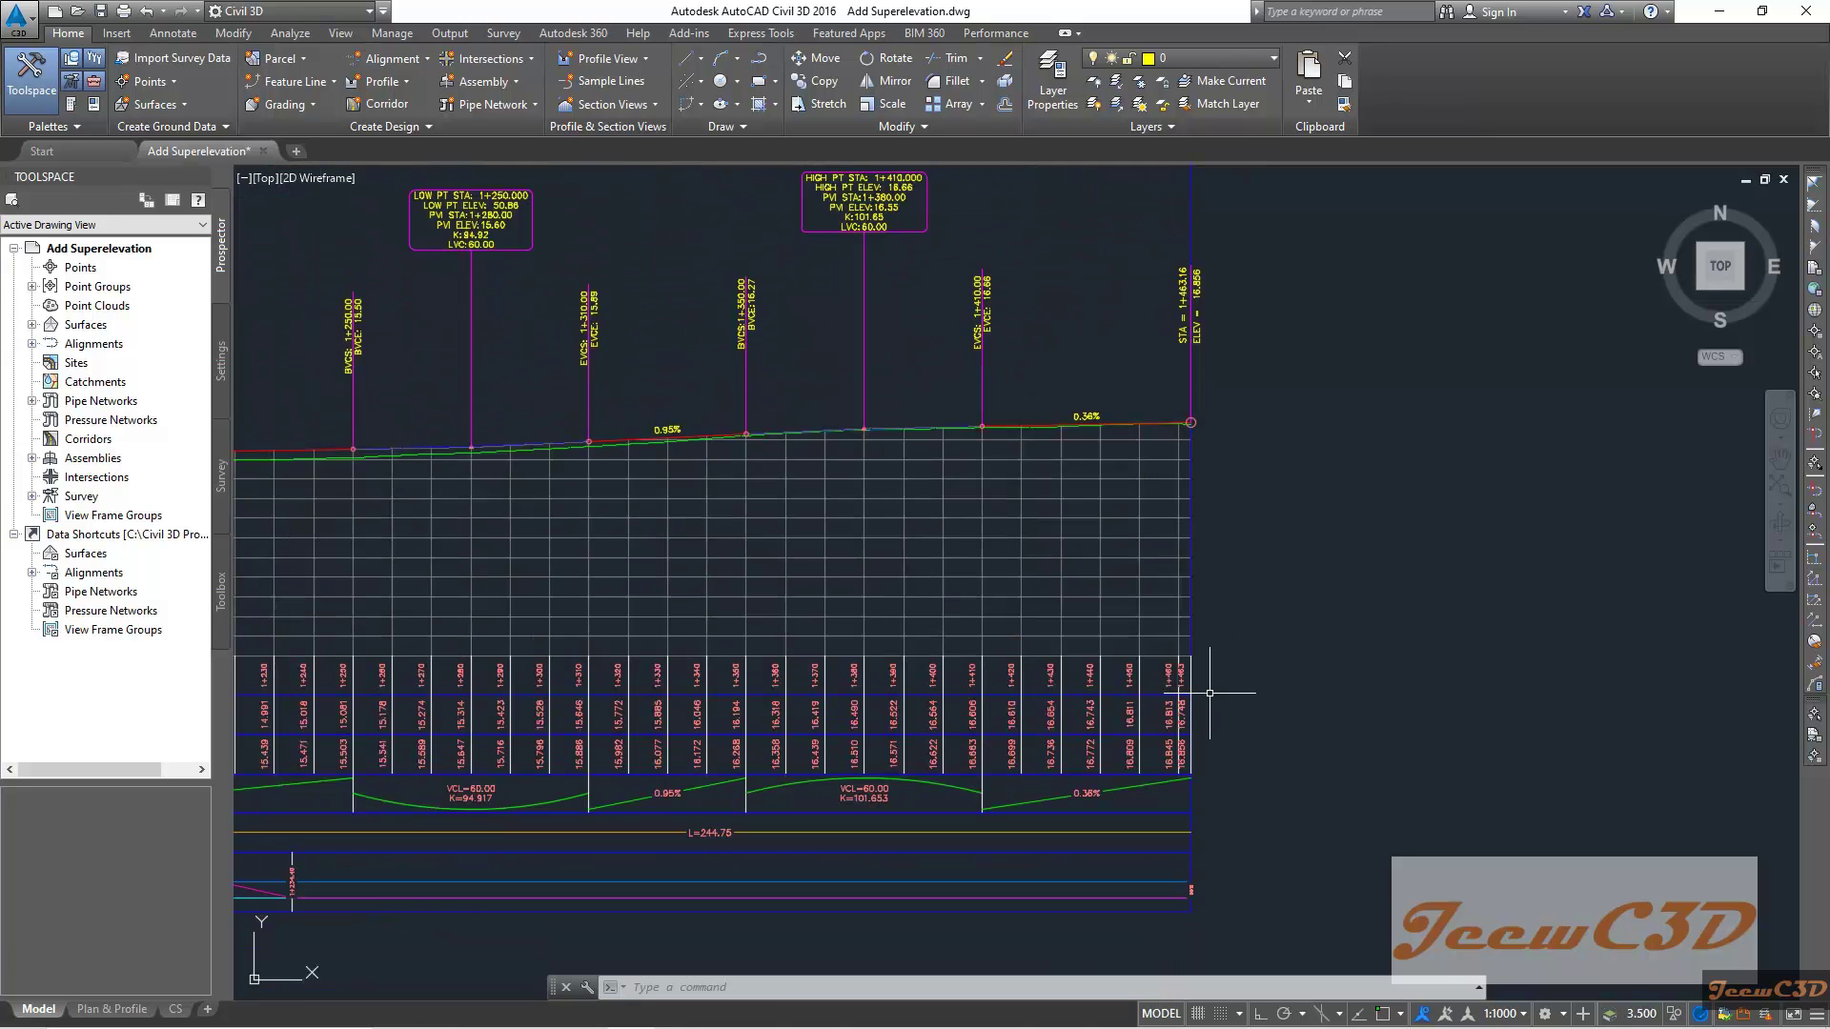
scroll(1190, 384, up, 5)
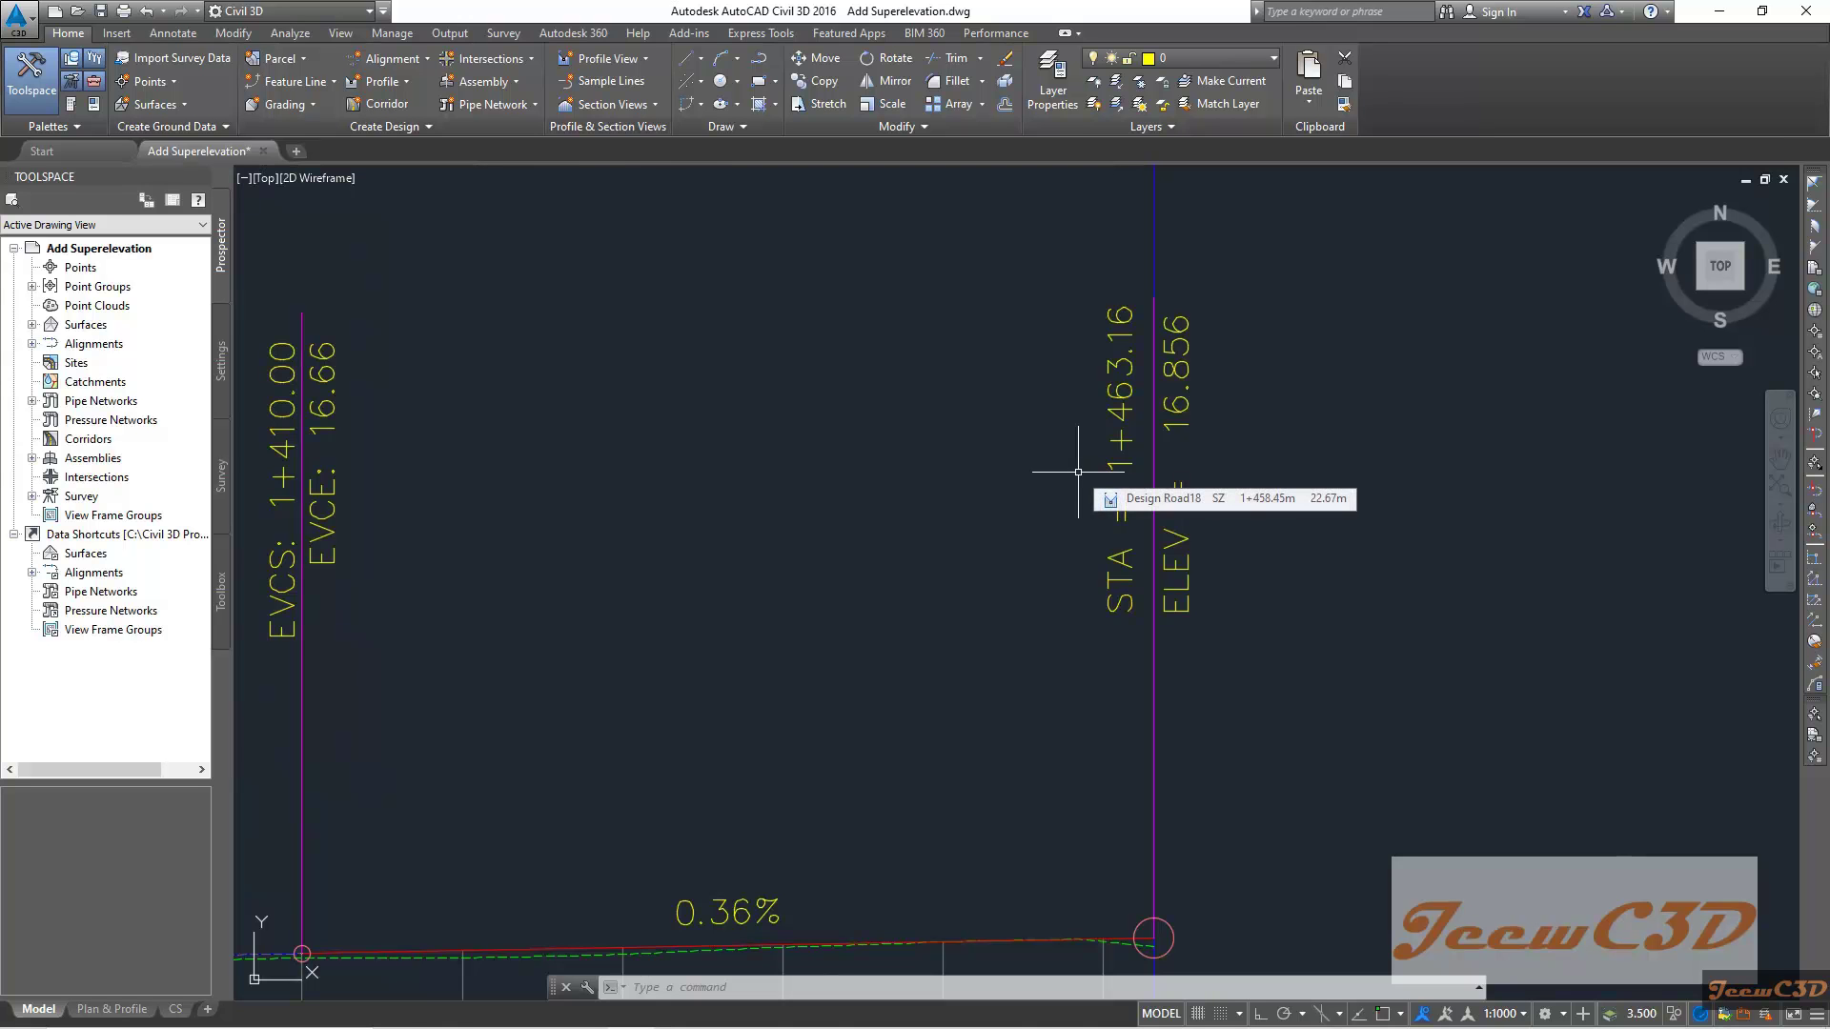
scroll(1078, 472, down, 4)
scroll(576, 740, up, 4)
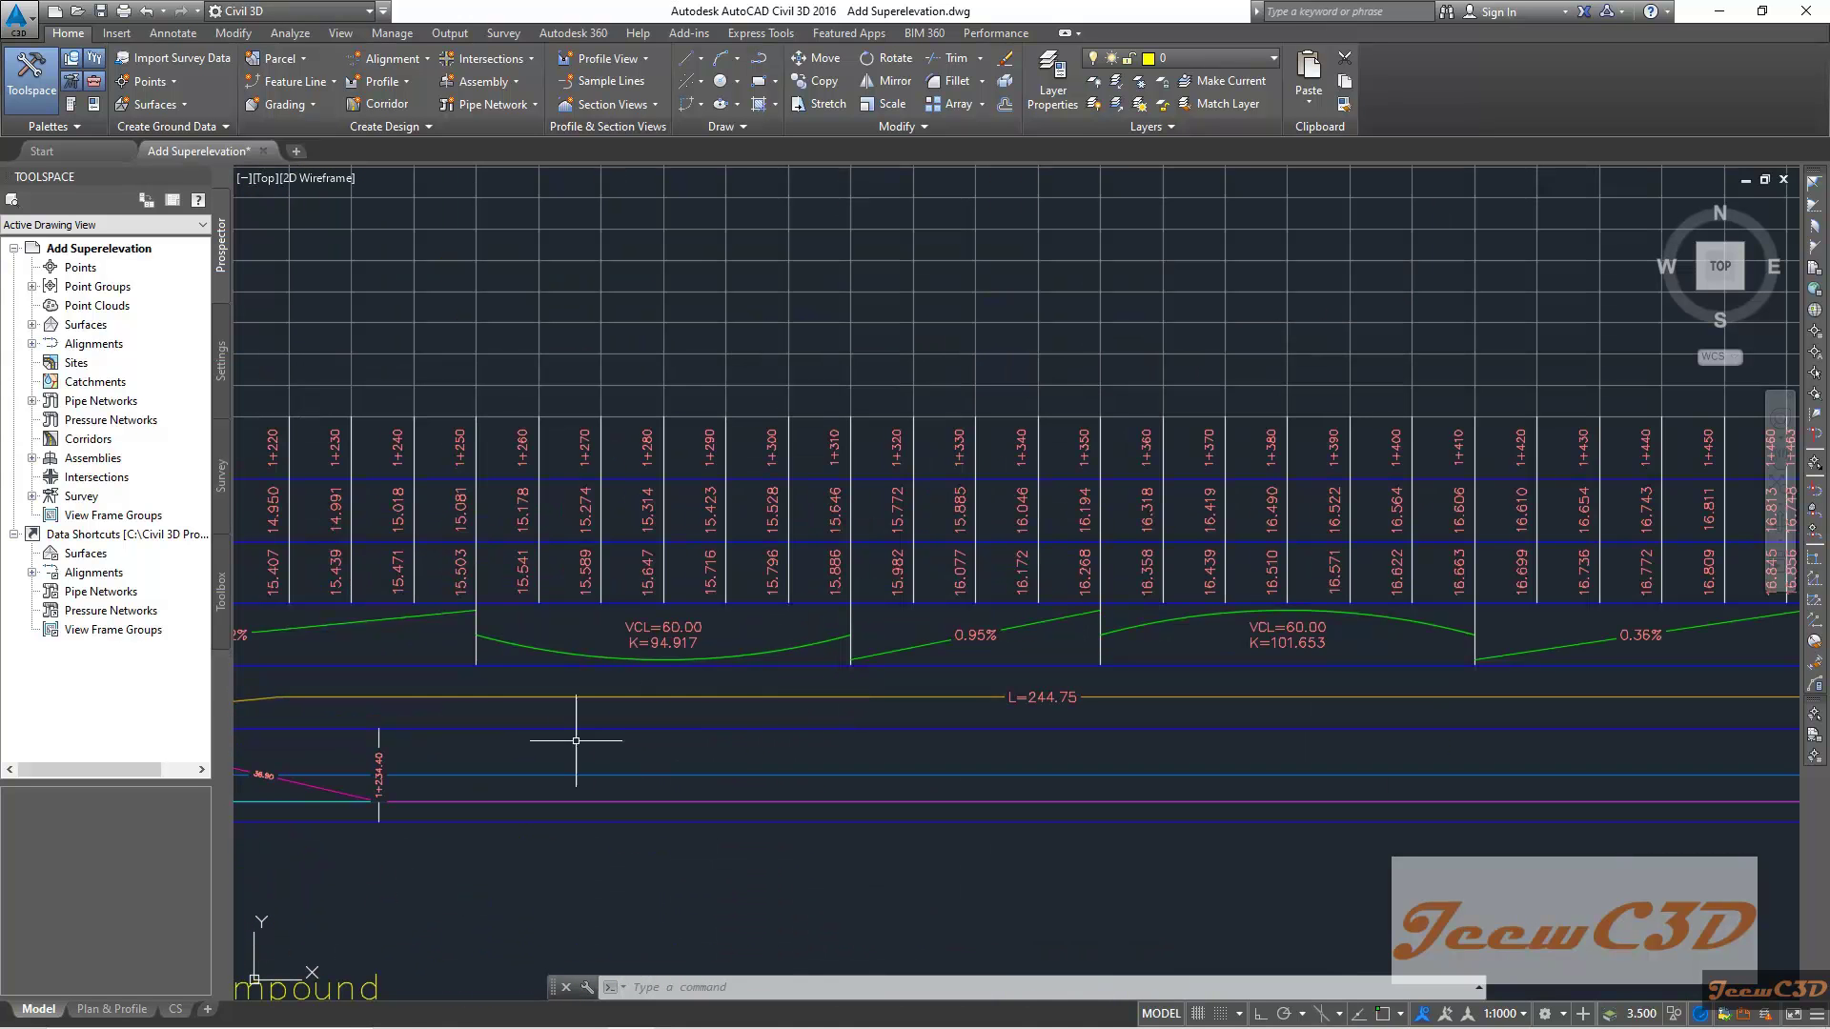
scroll(768, 719, down, 4)
scroll(1041, 461, up, 5)
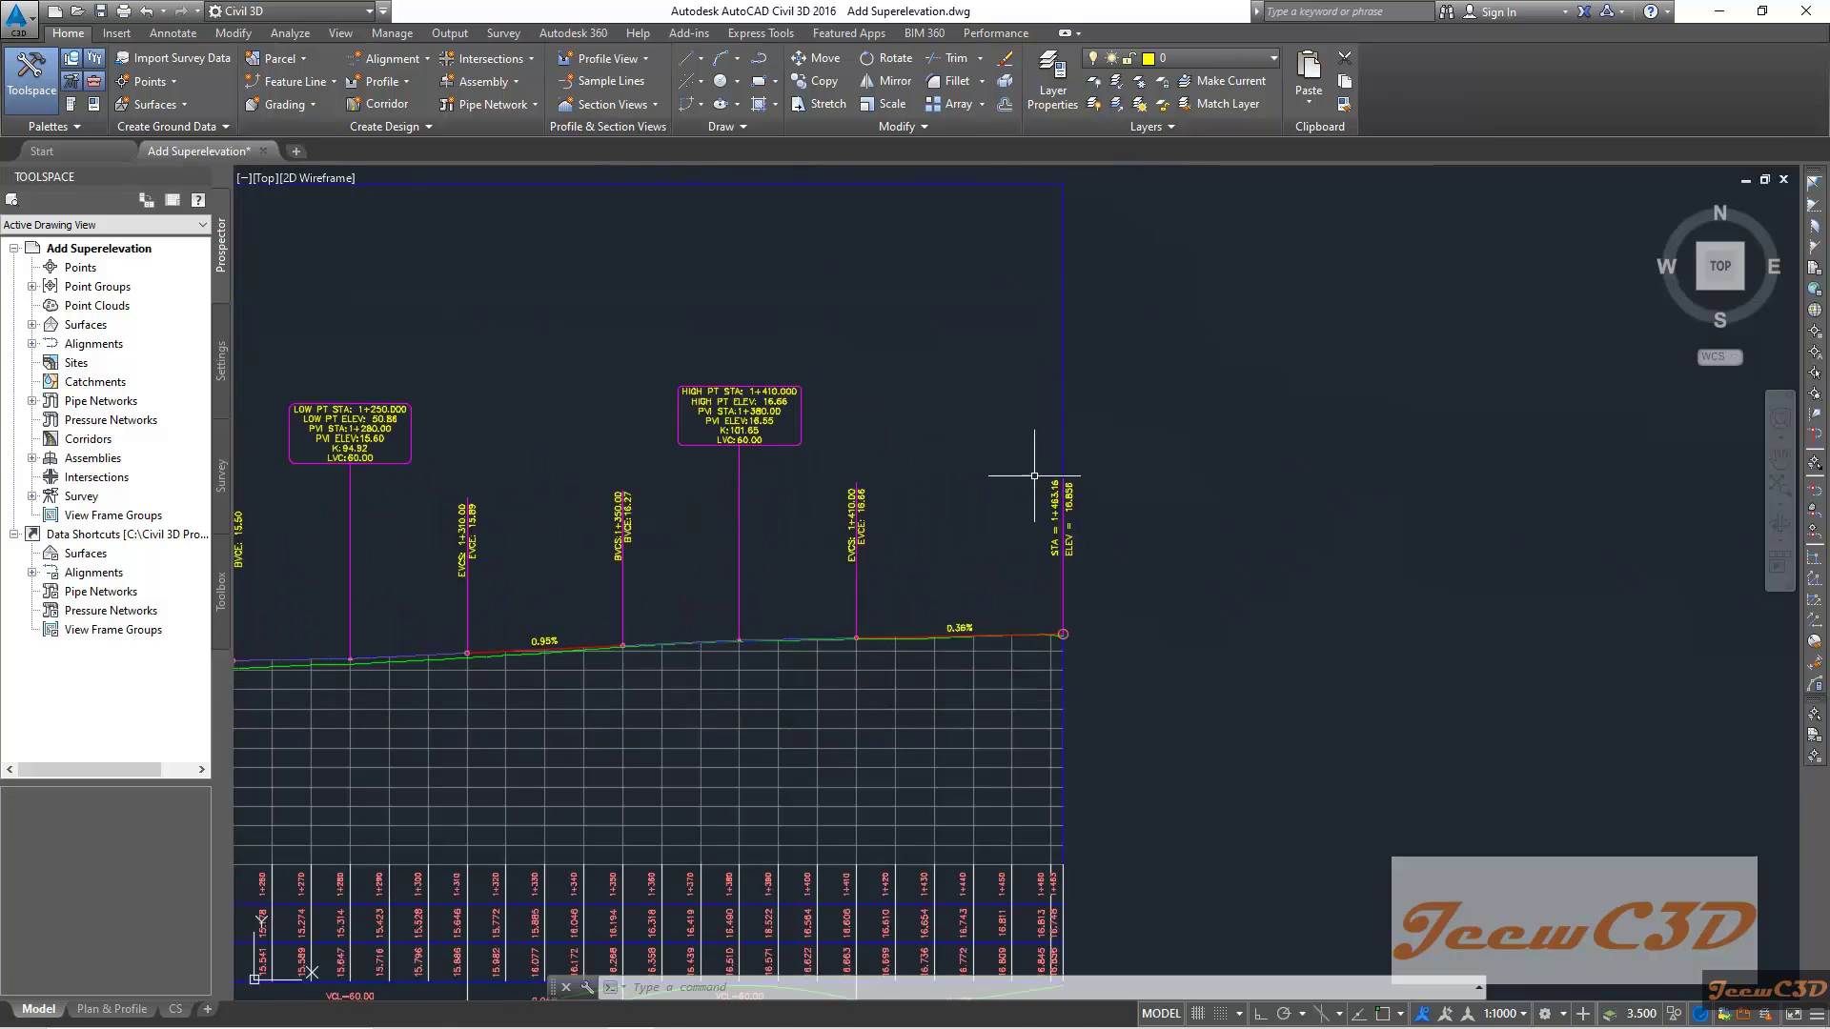
scroll(1034, 389, up, 3)
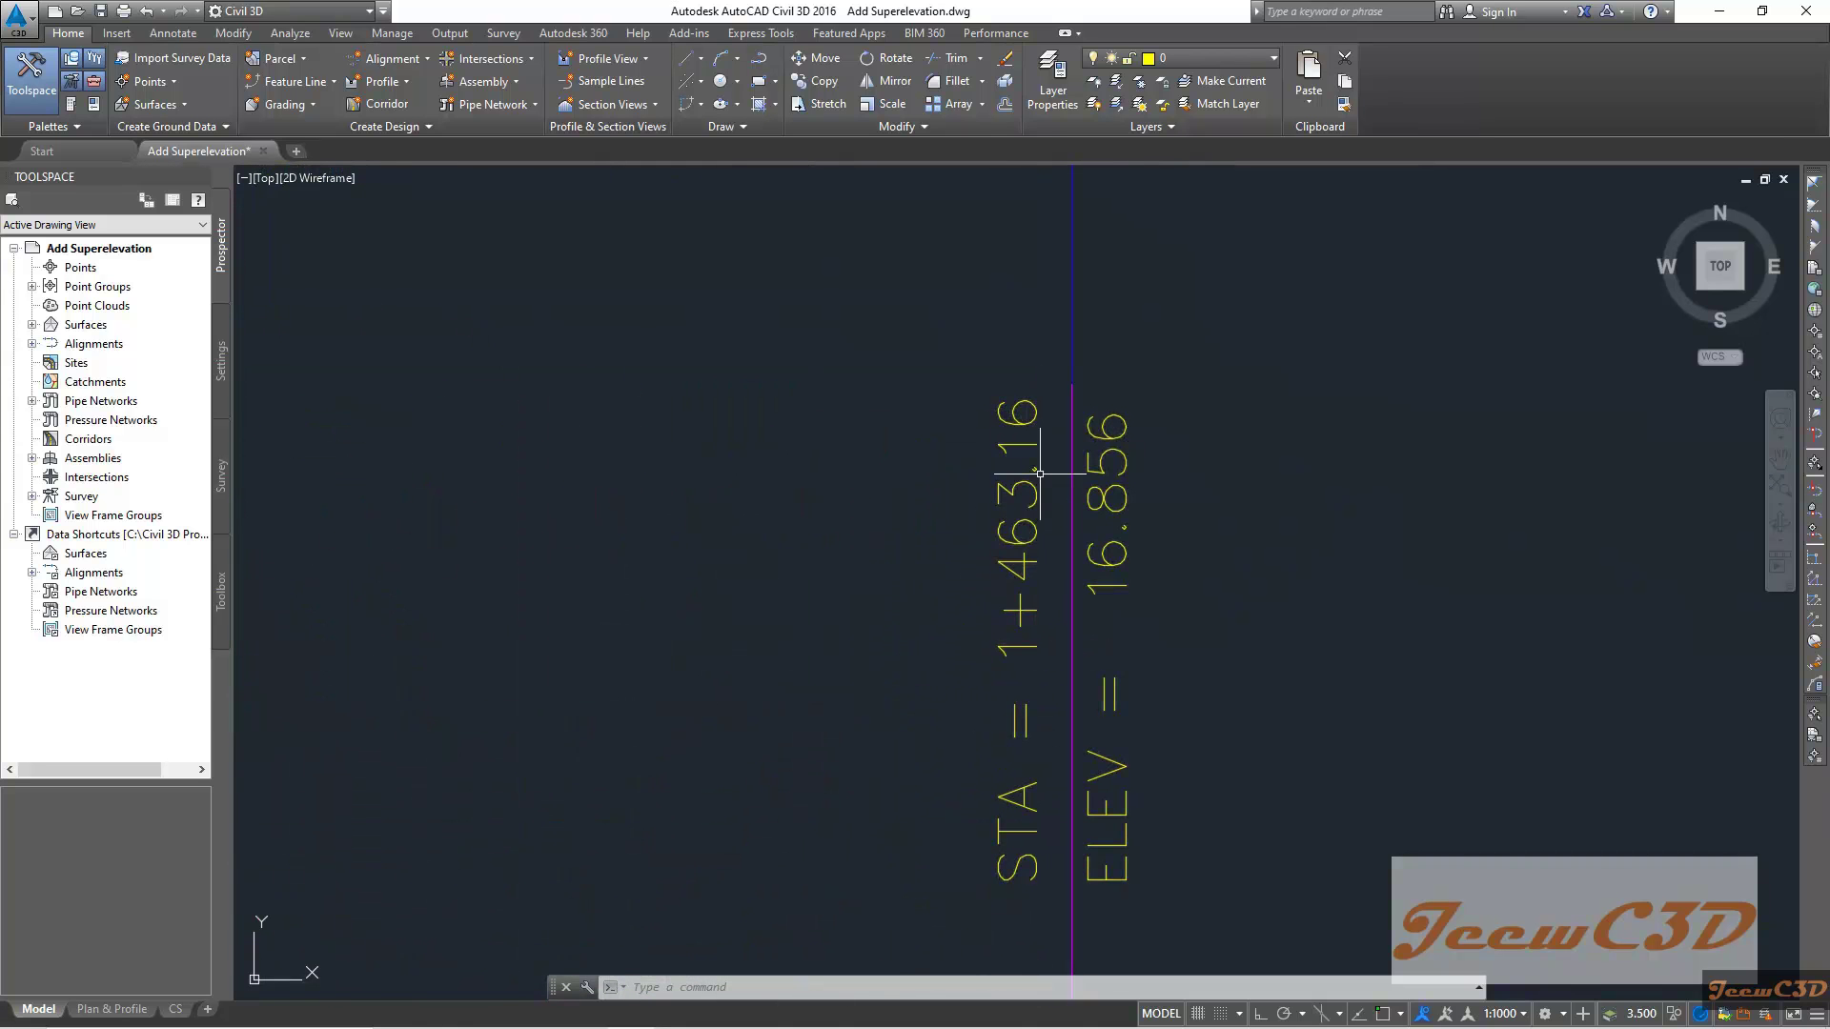
mouse_move(954, 525)
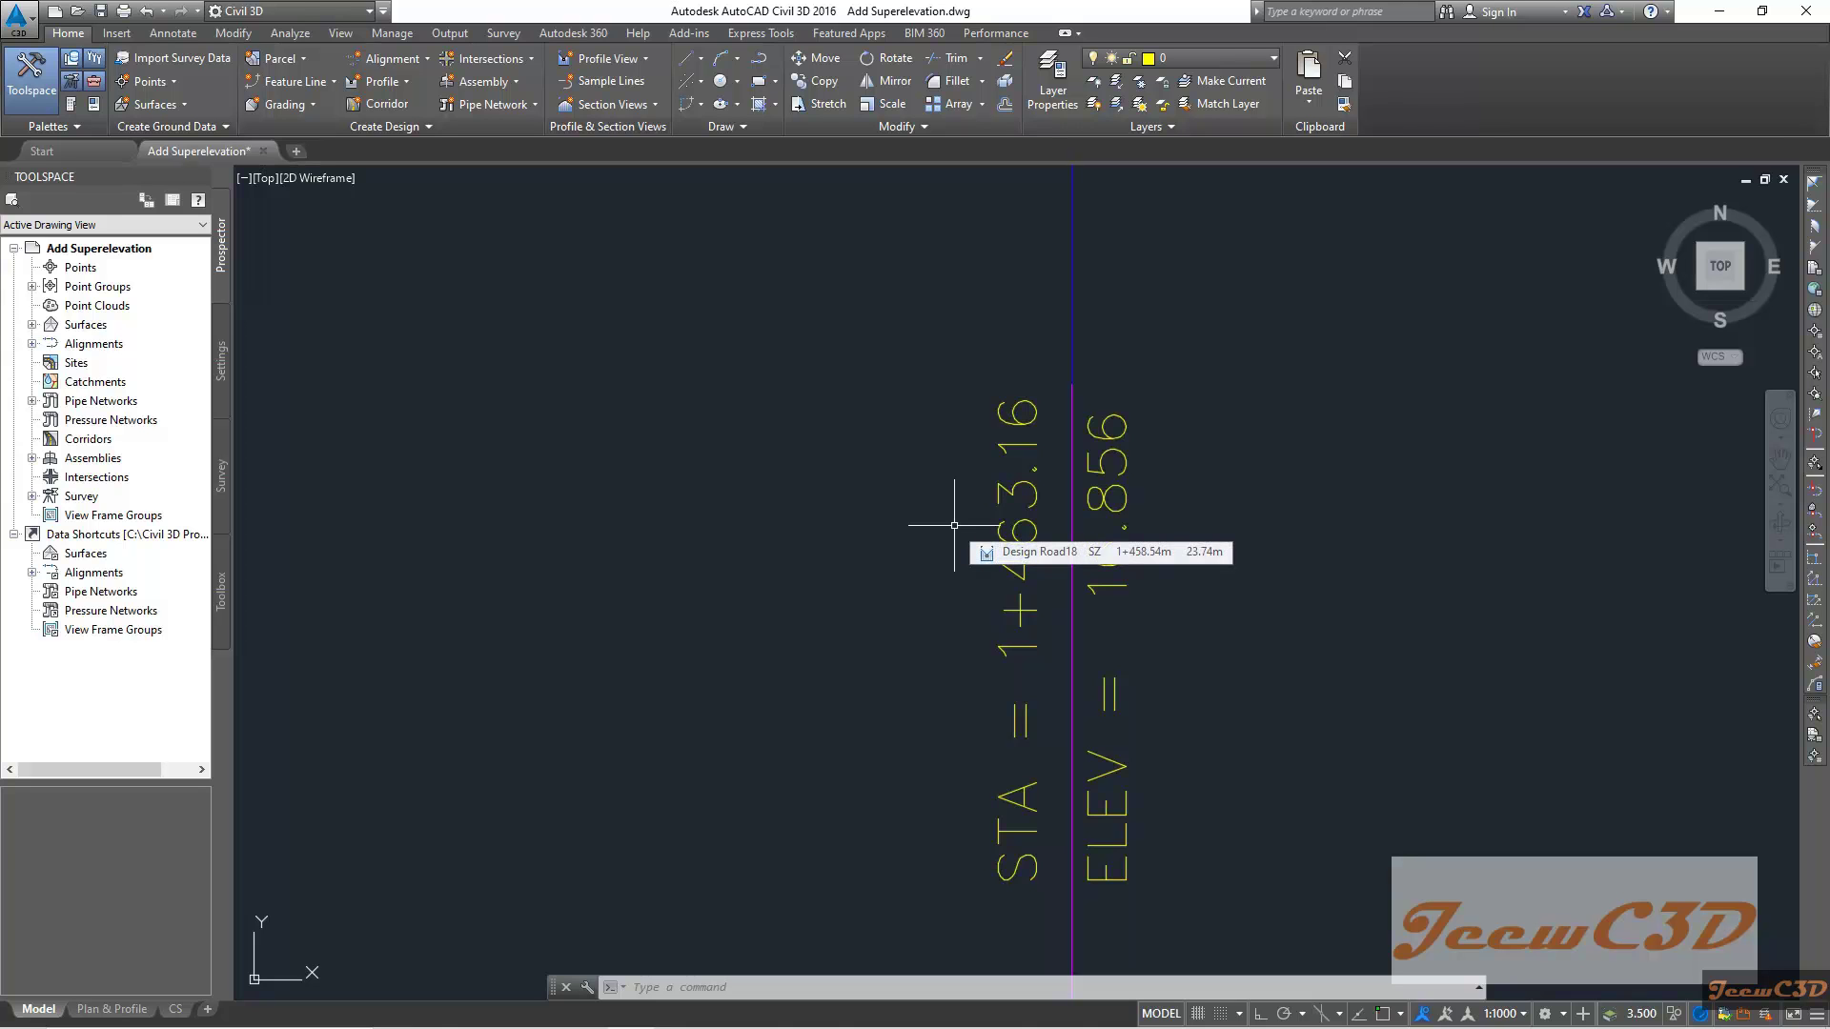
- Return to the Superelevation Sample sheet in Excel and fill row 15 with superelevation region 0, station 1463.16 and the description "End Normal Crown"
mouse_move(732, 689)
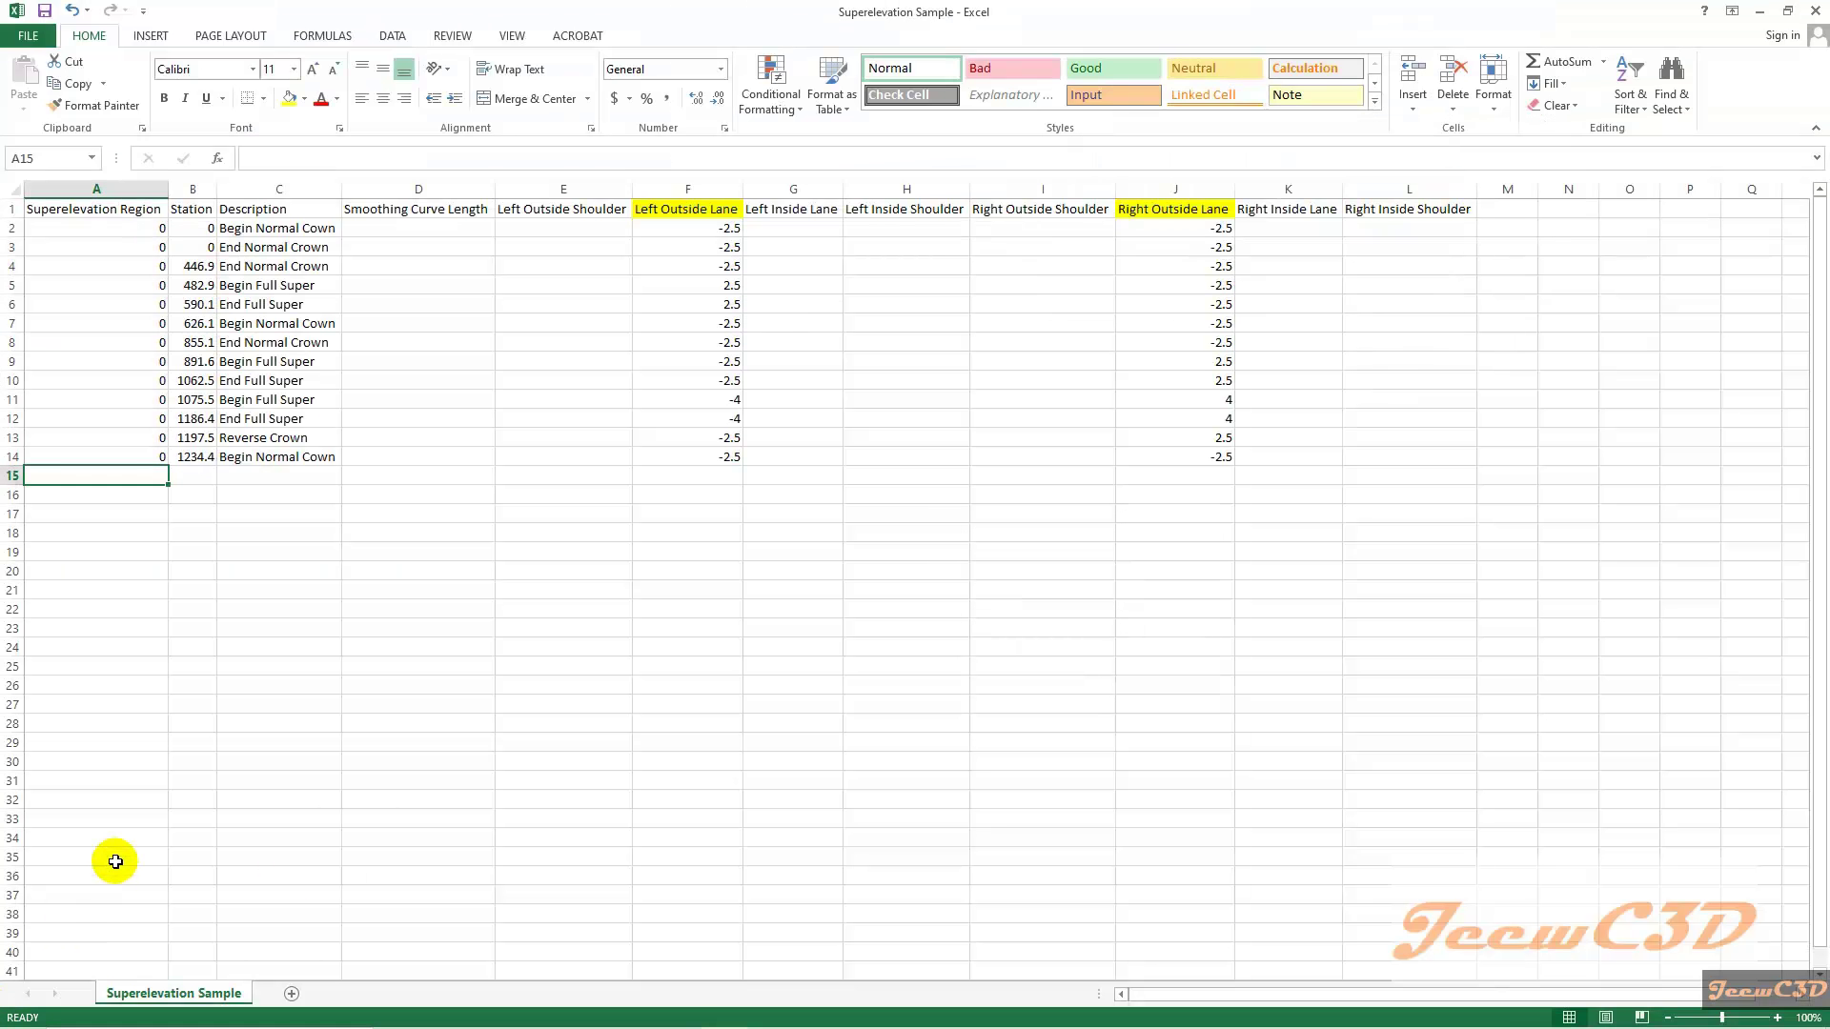
text(0)
key(Tab)
text(14)
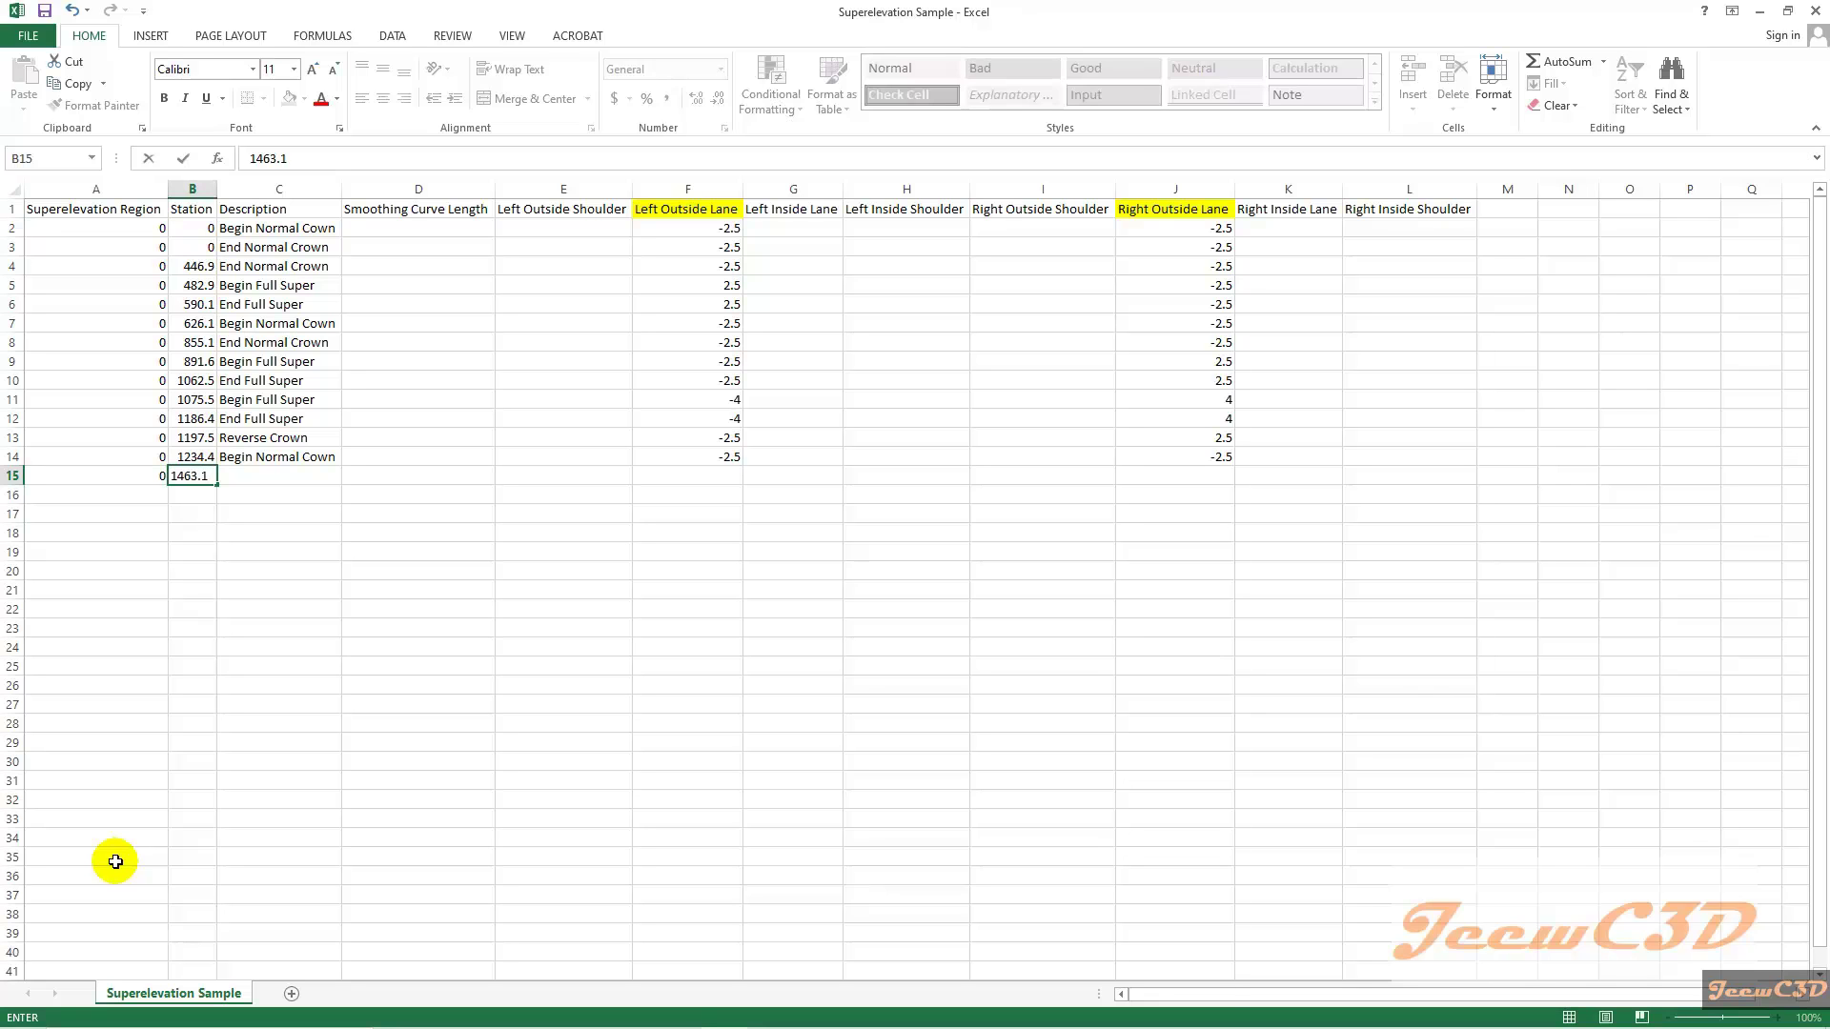
key(Tab)
text(E)
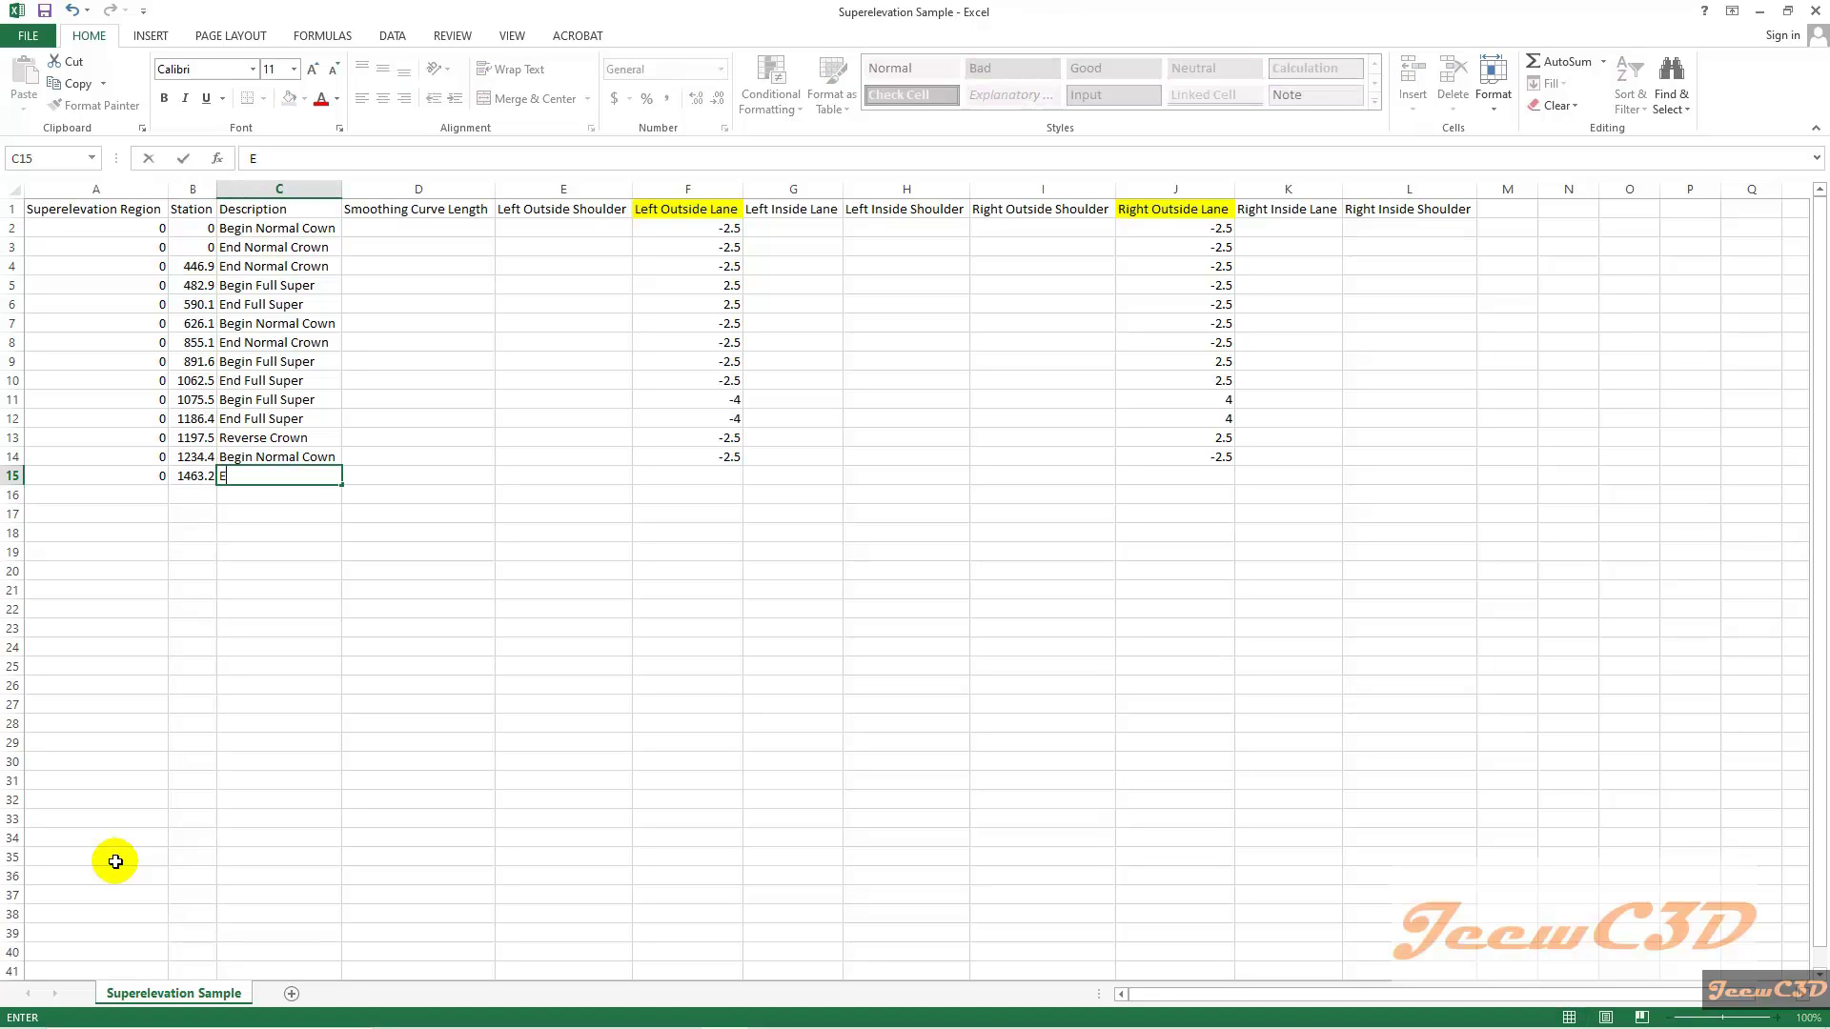
text(nd N)
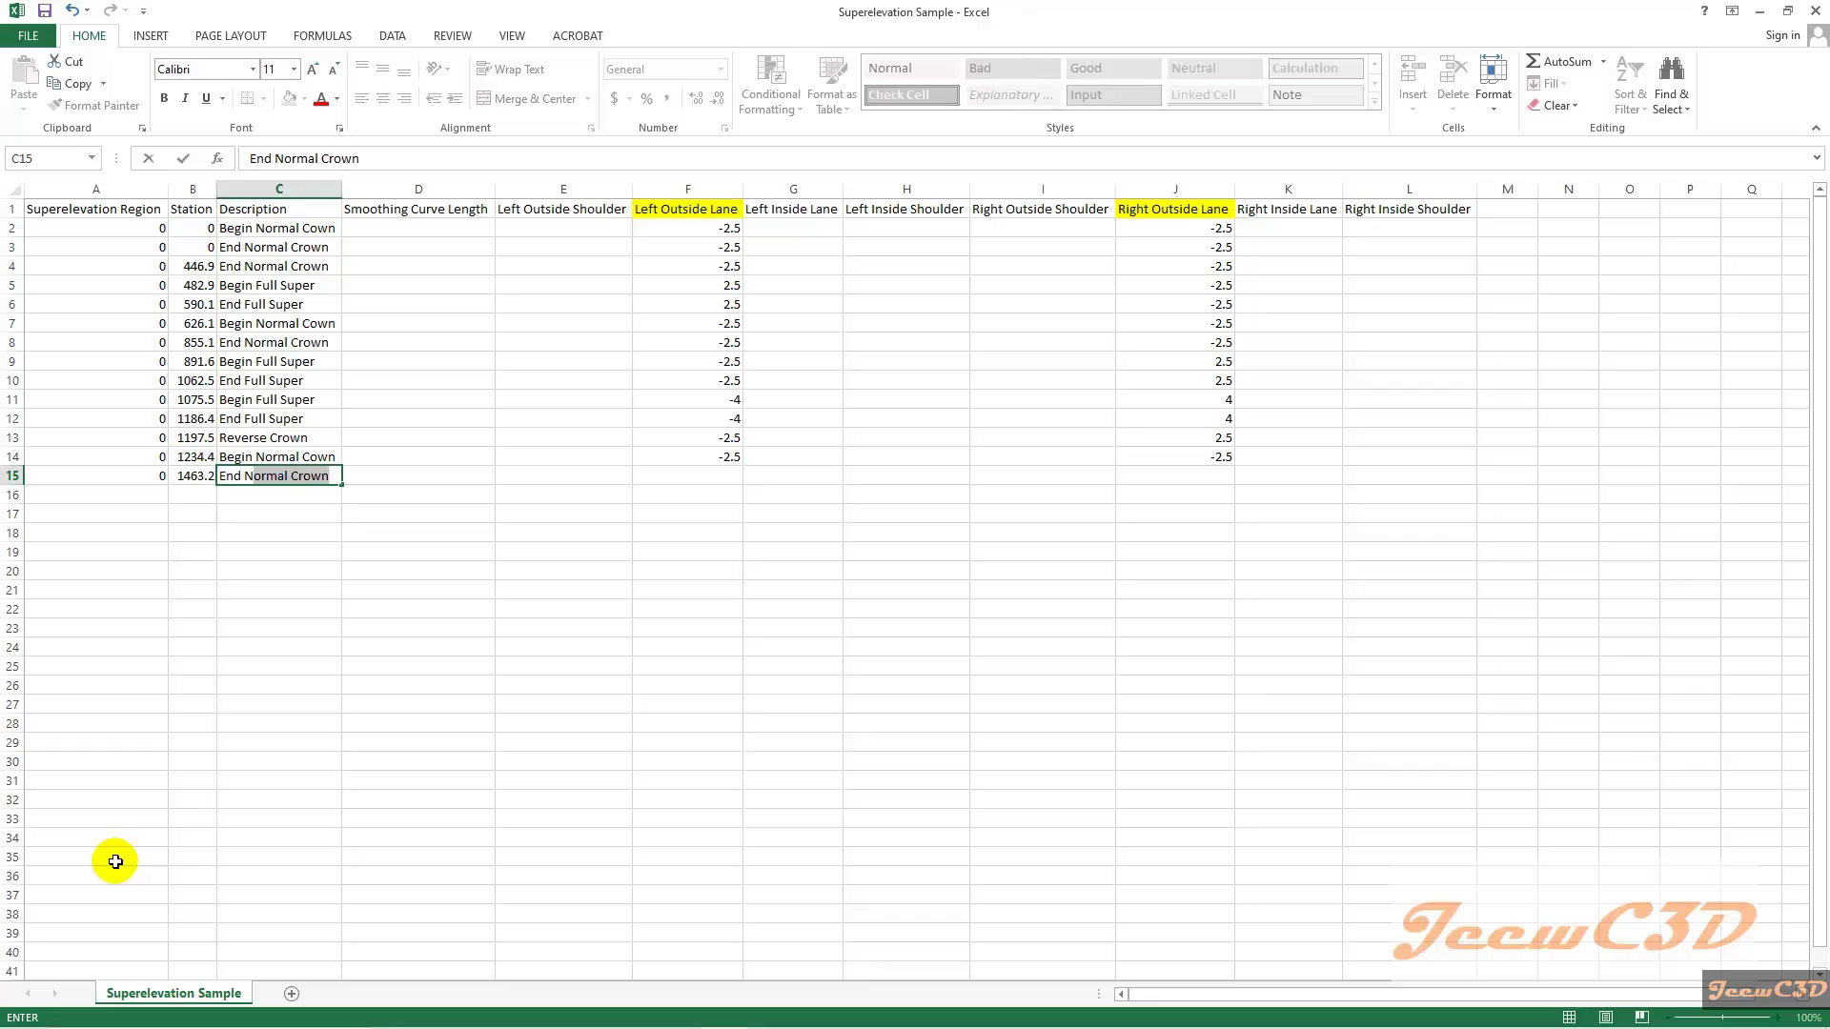
- Enter -2.5 for both the Left Outside Lane and the Right Outside Lane in row 15
key(Tab)
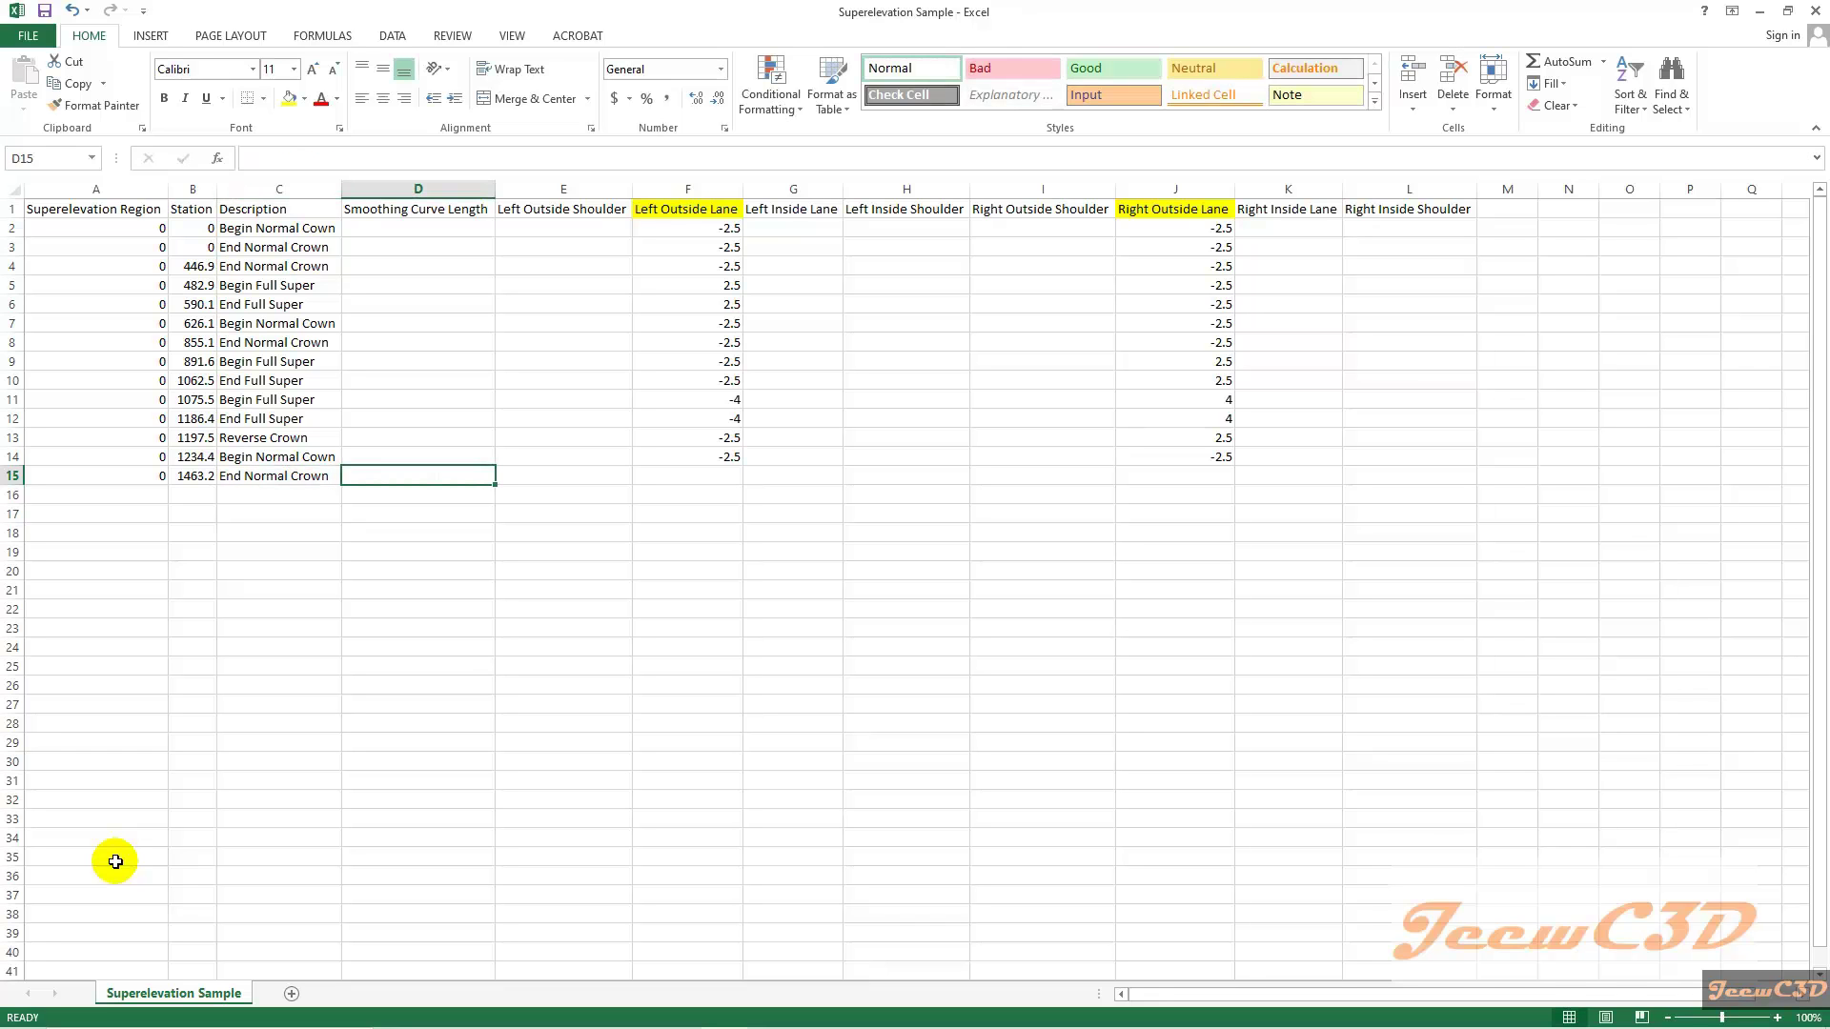
key(Tab)
key(Tab)
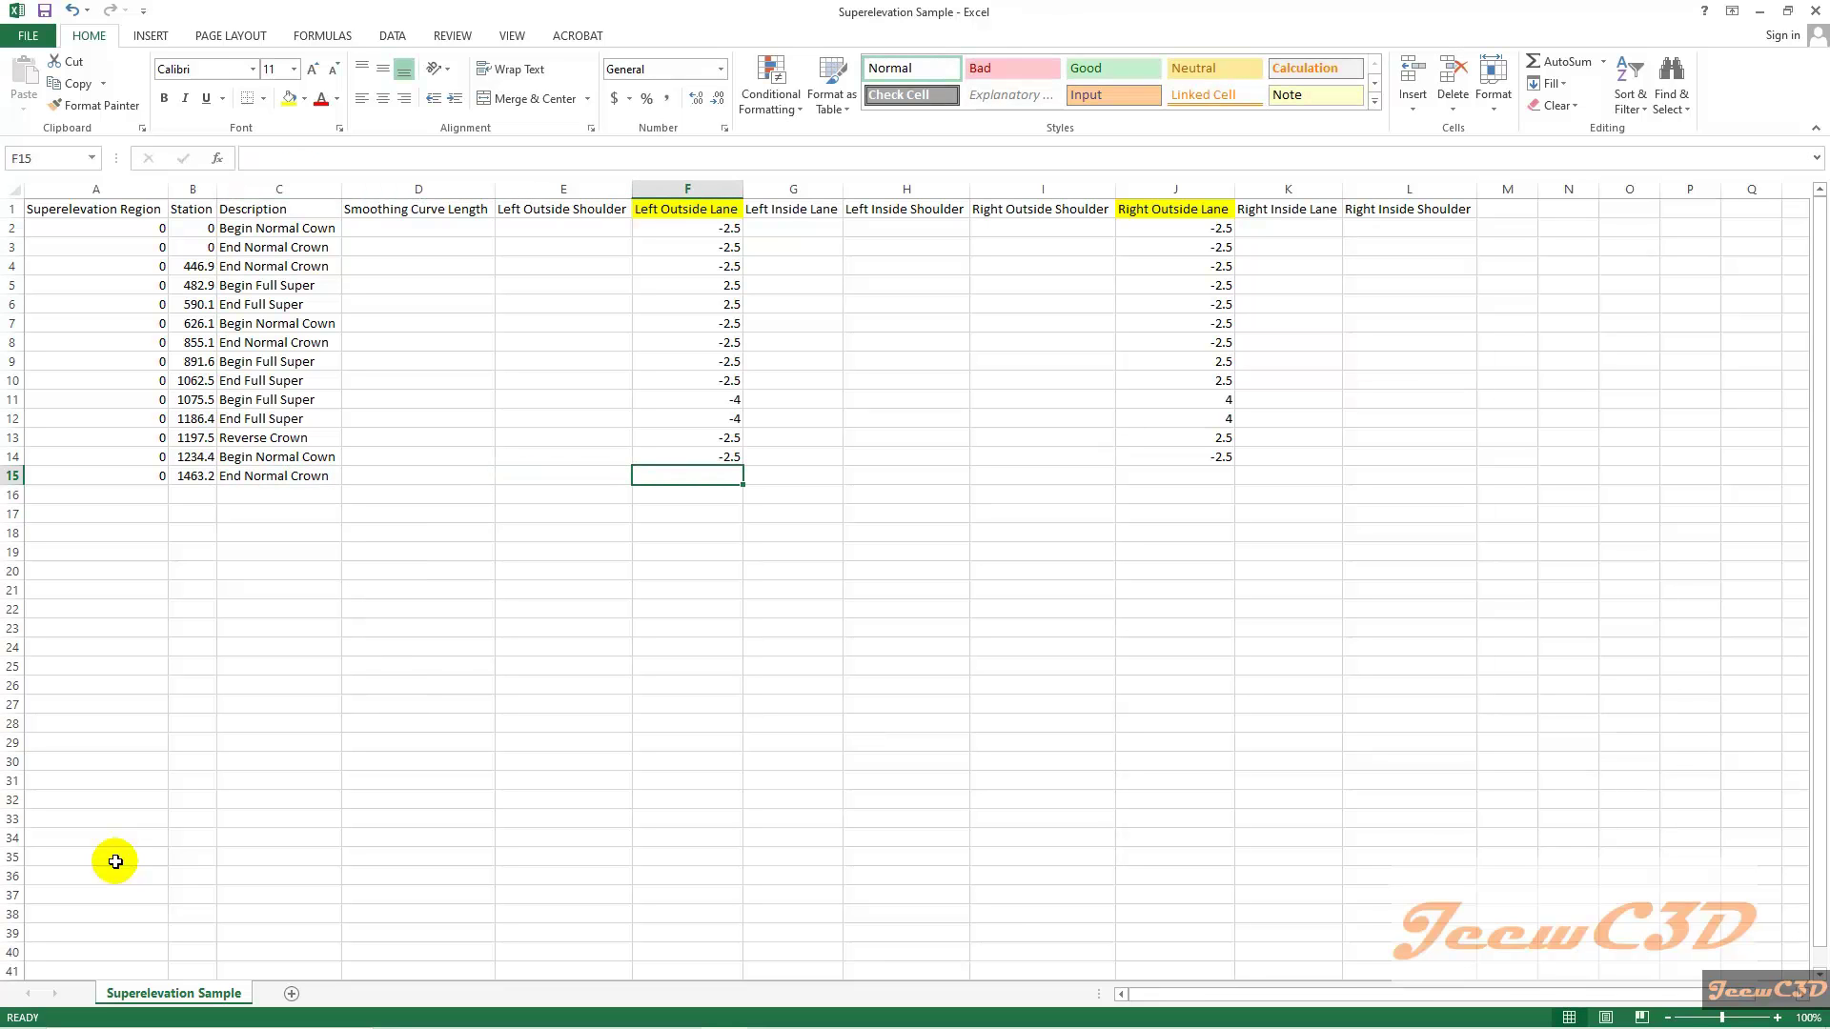
text(-2.5)
key(Tab)
key(Tab)
key(Tab)
key(Tab)
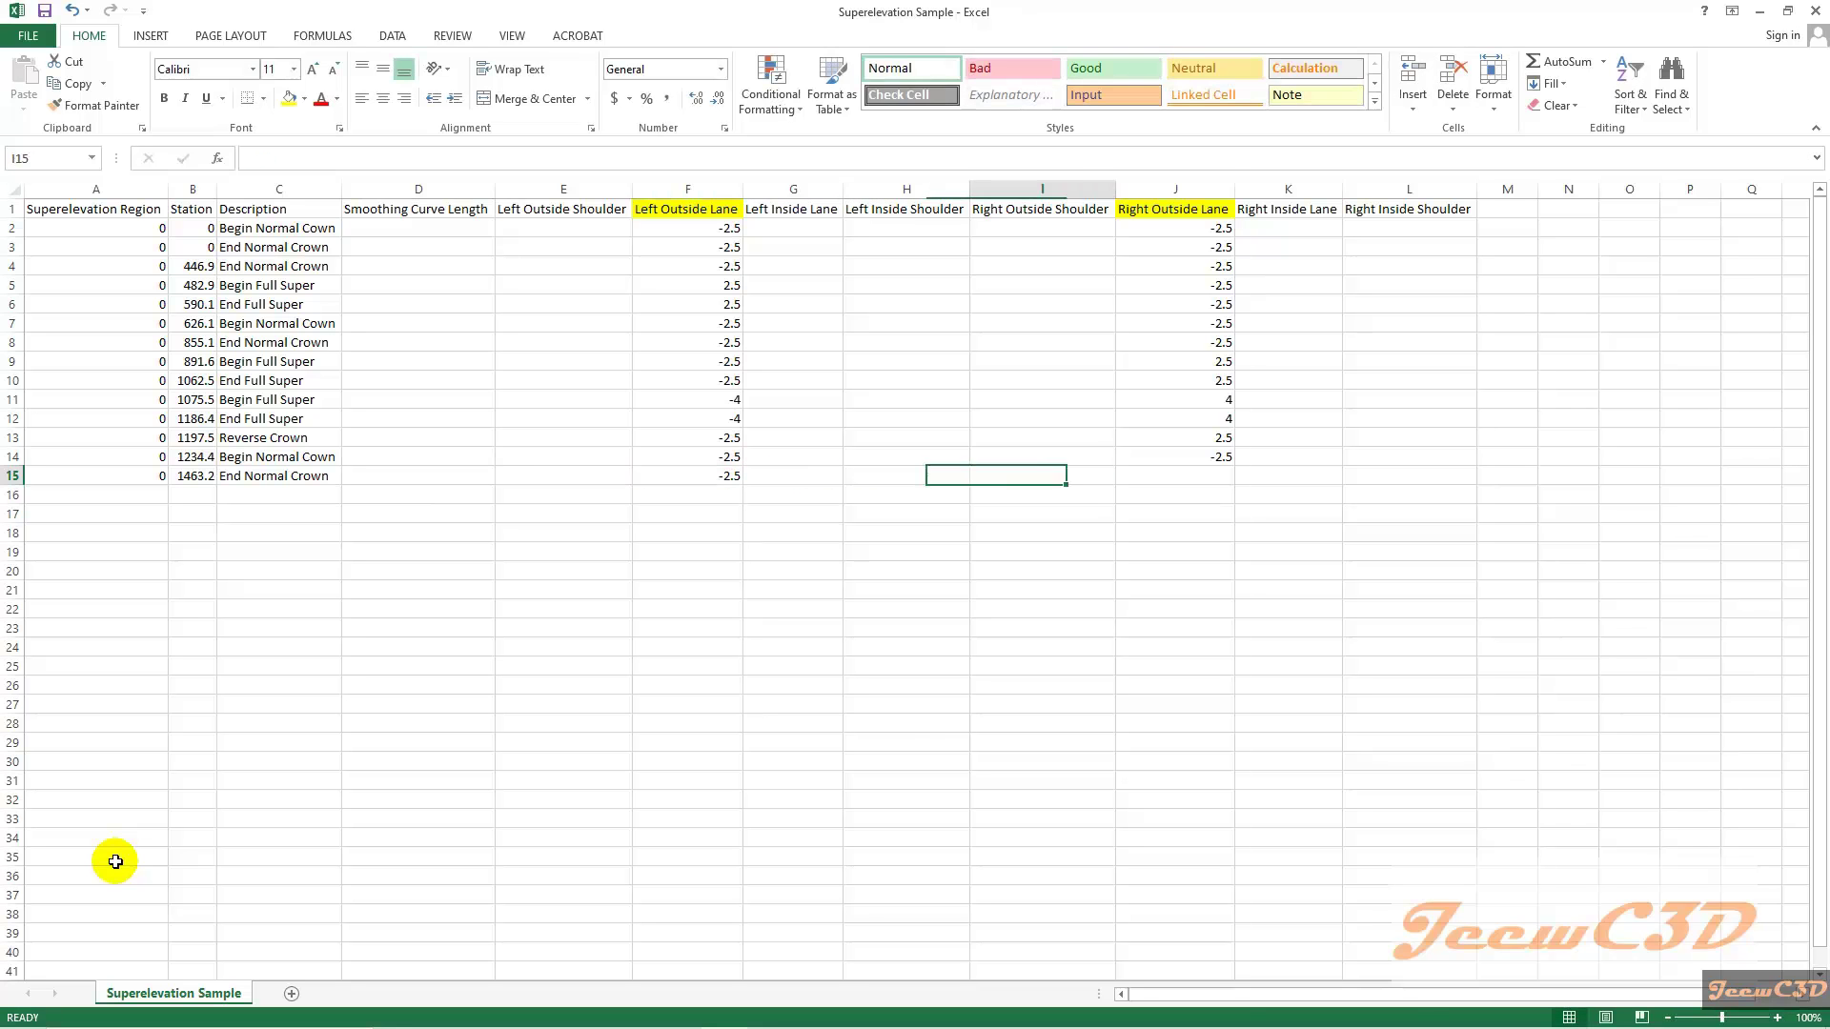
text(-2.5)
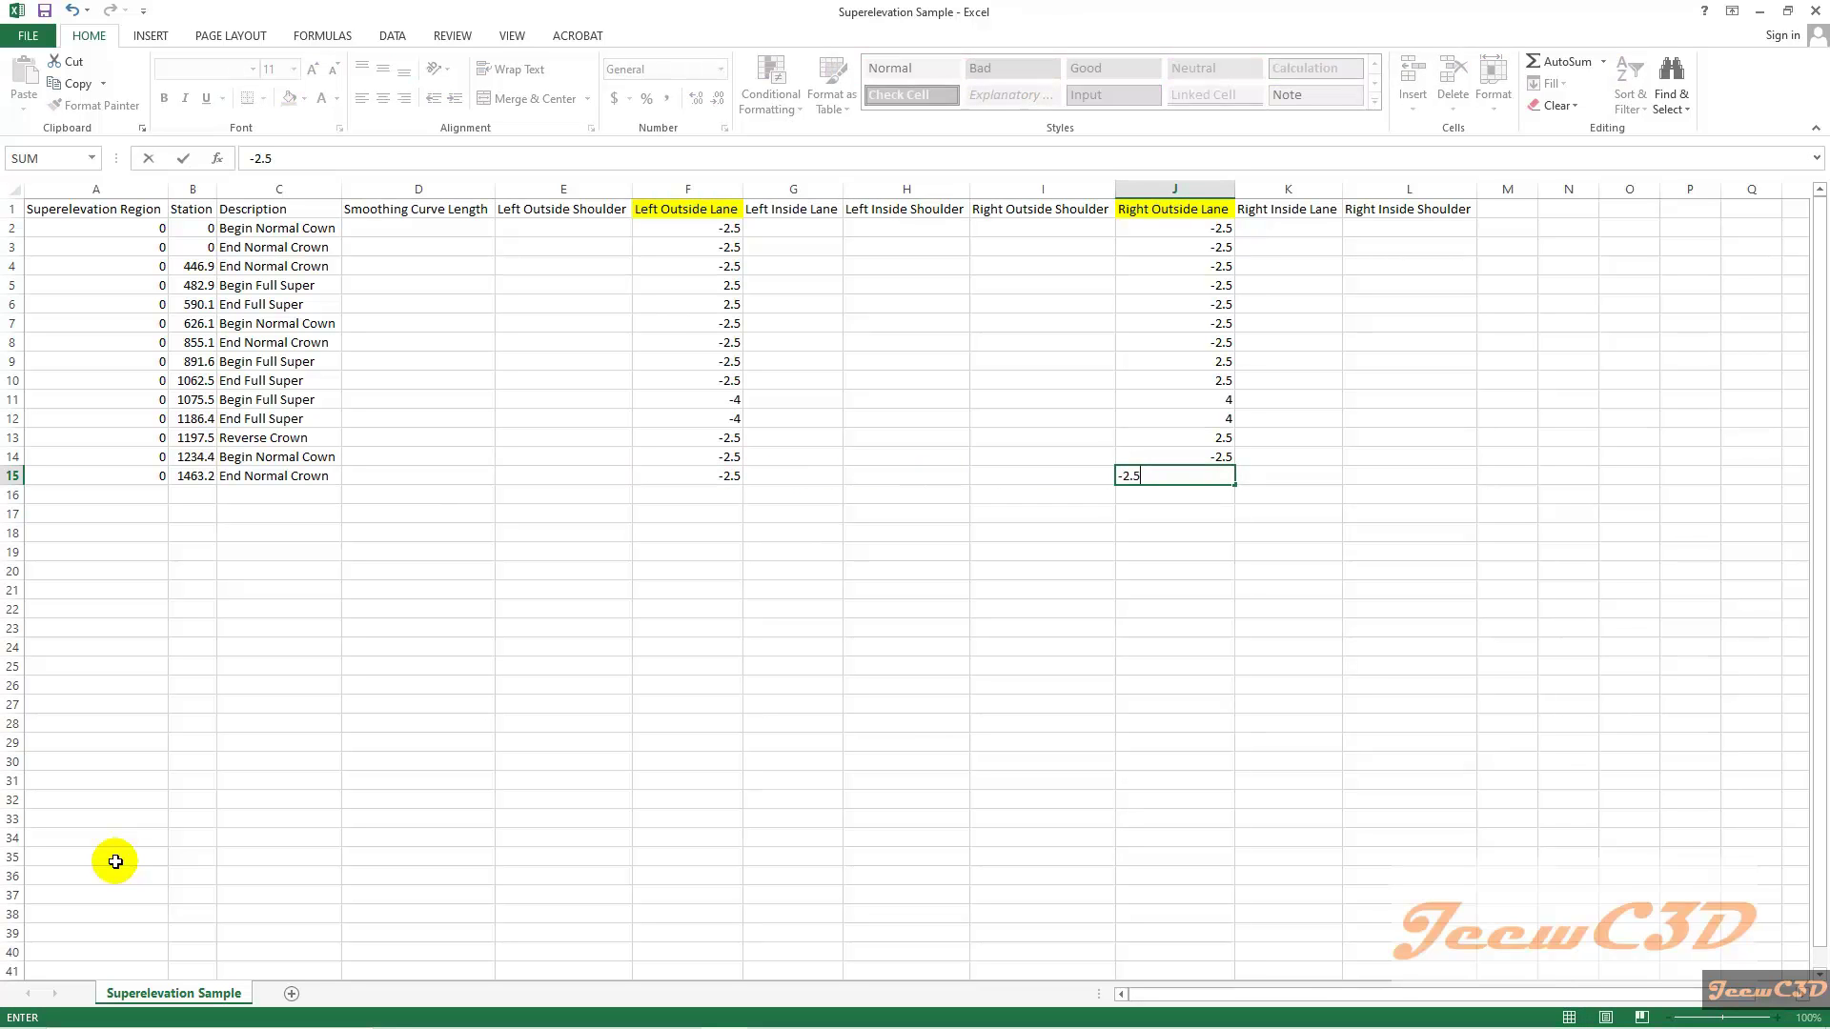
click(585, 722)
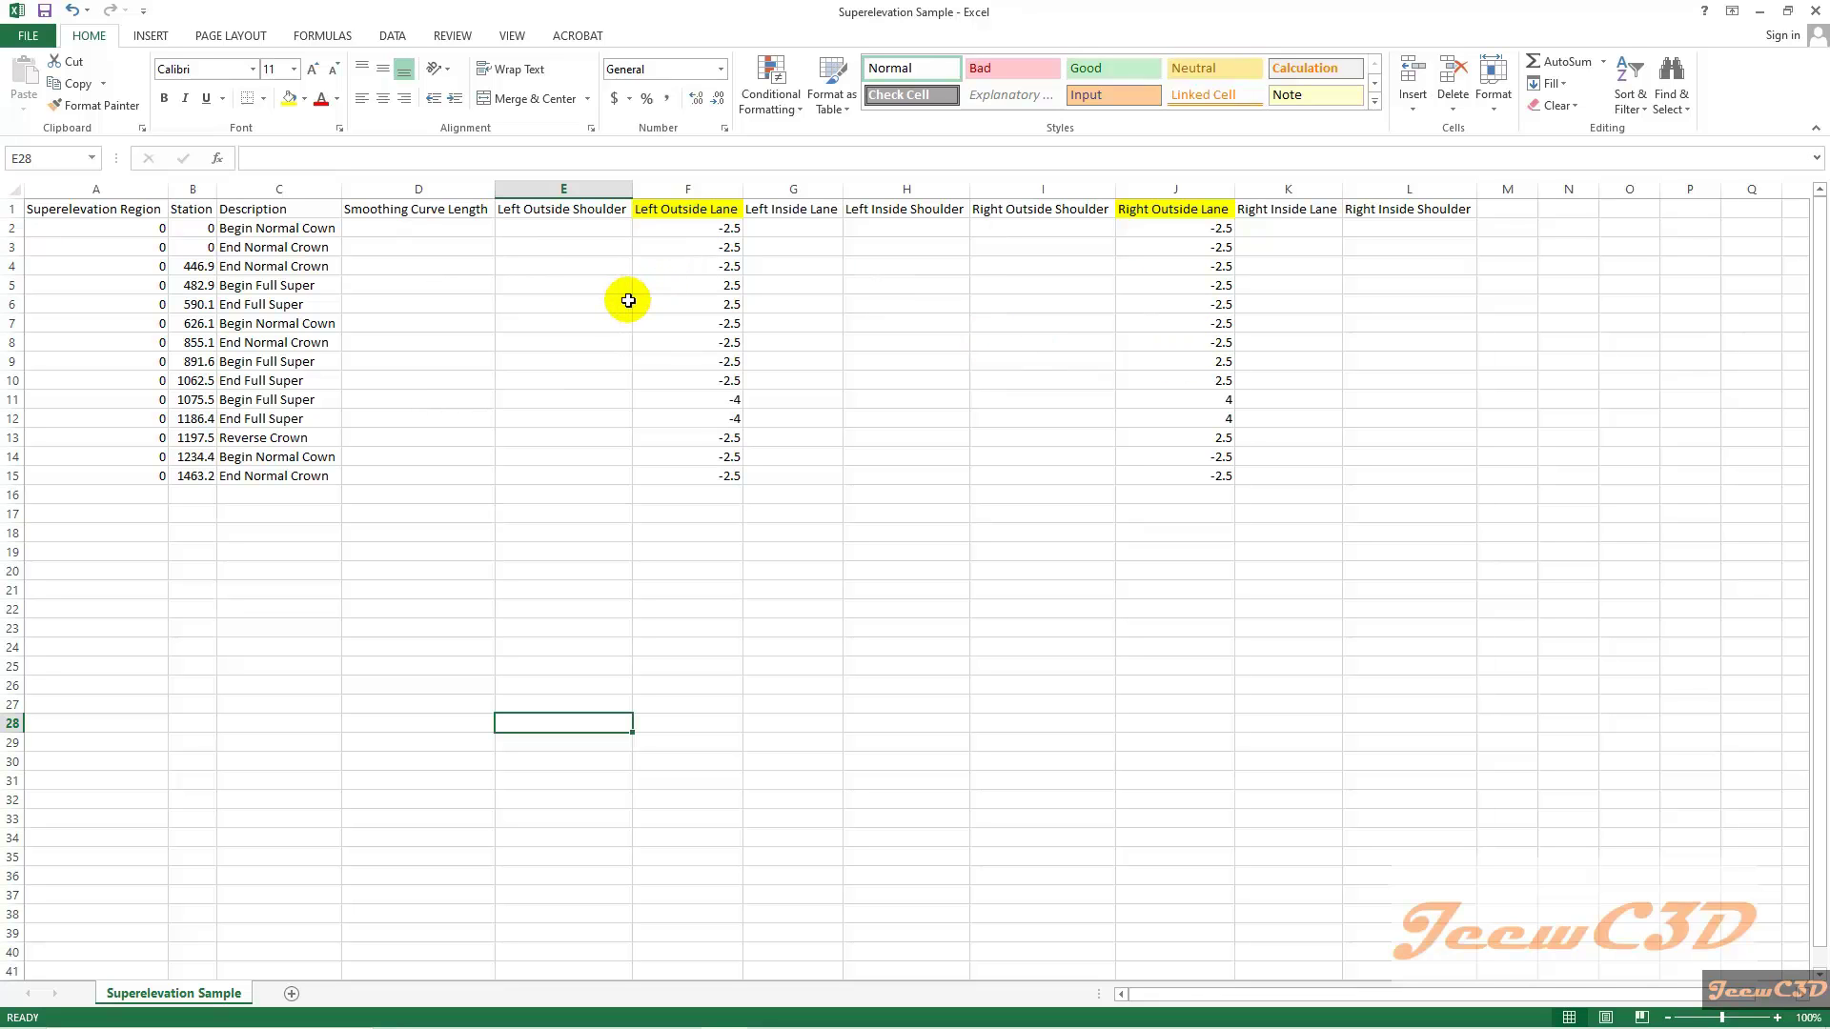
- Fill the Smoothing Curve Length and Left Outside Shoulder columns with 0 from row 2 down to row 15
click(464, 233)
text(0)
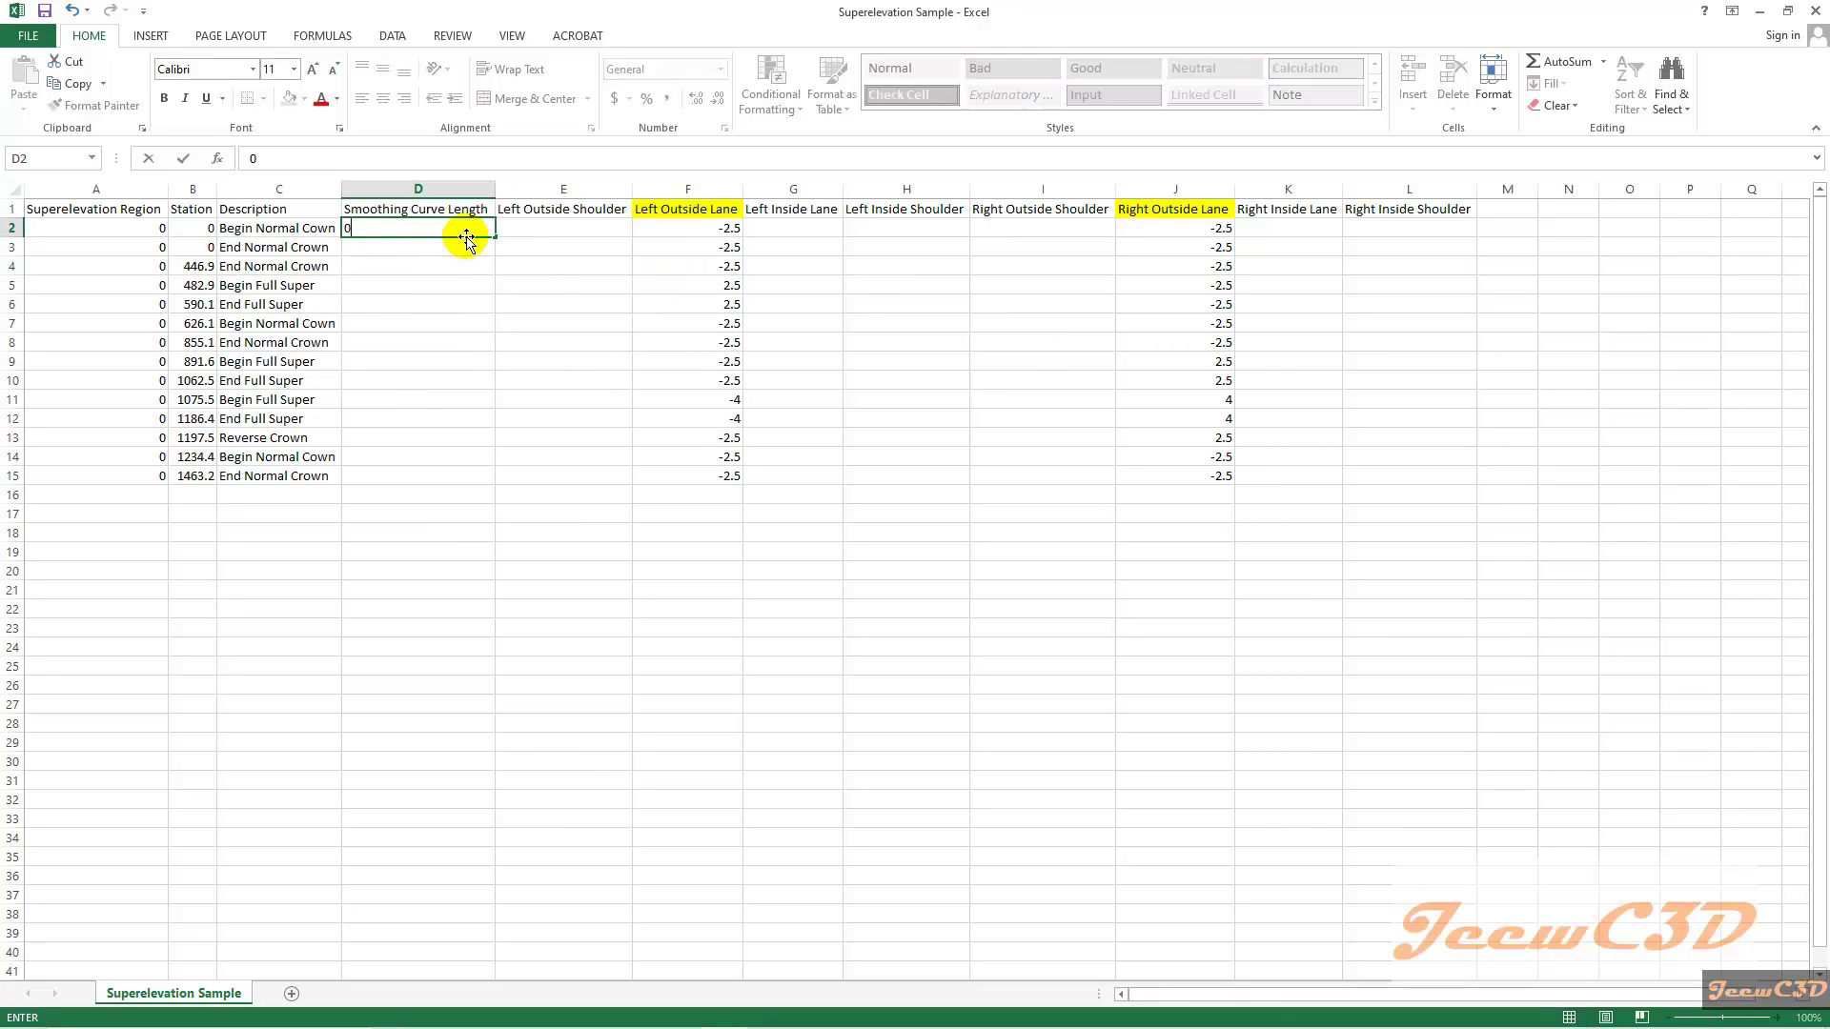
key(Tab)
text(0)
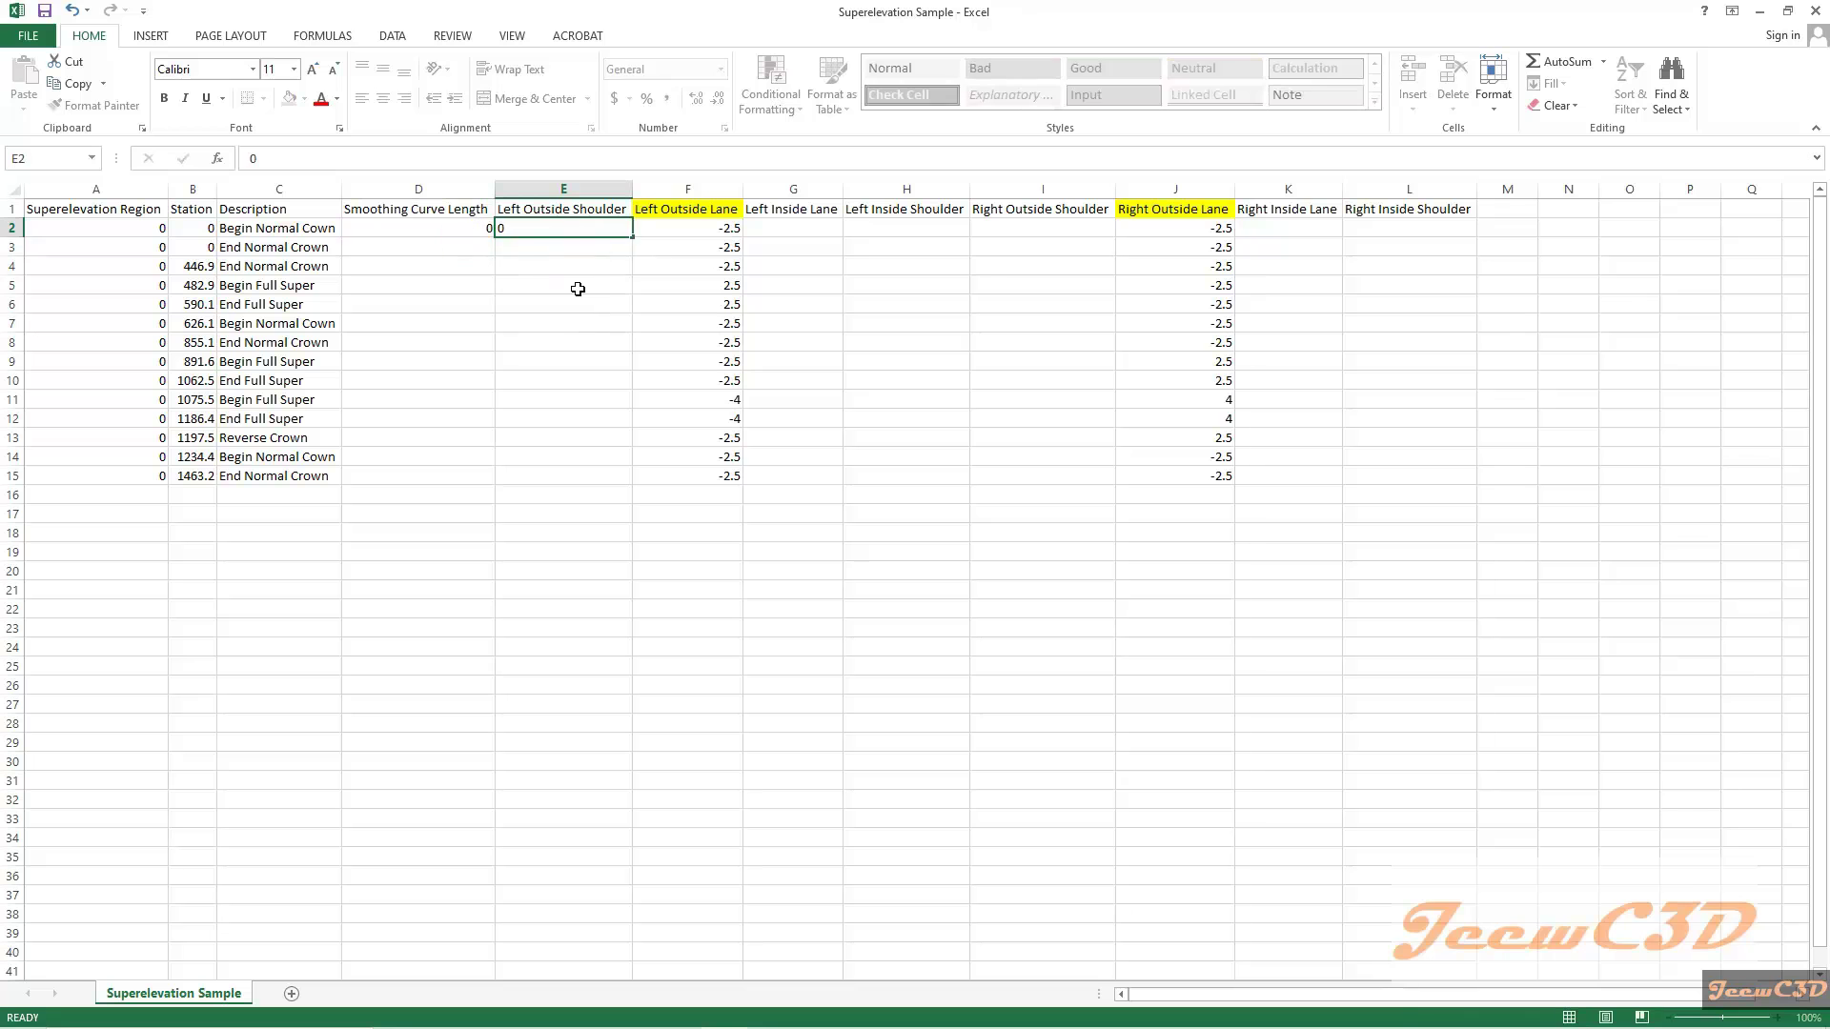
click(576, 286)
drag(490, 237, 632, 488)
- Fill the Left Inside Lane, Left Inside Shoulder and Right Outside Shoulder columns with 0 from row 2 to row 15
click(822, 227)
text(0)
key(Tab)
text(0)
key(Tab)
text(0)
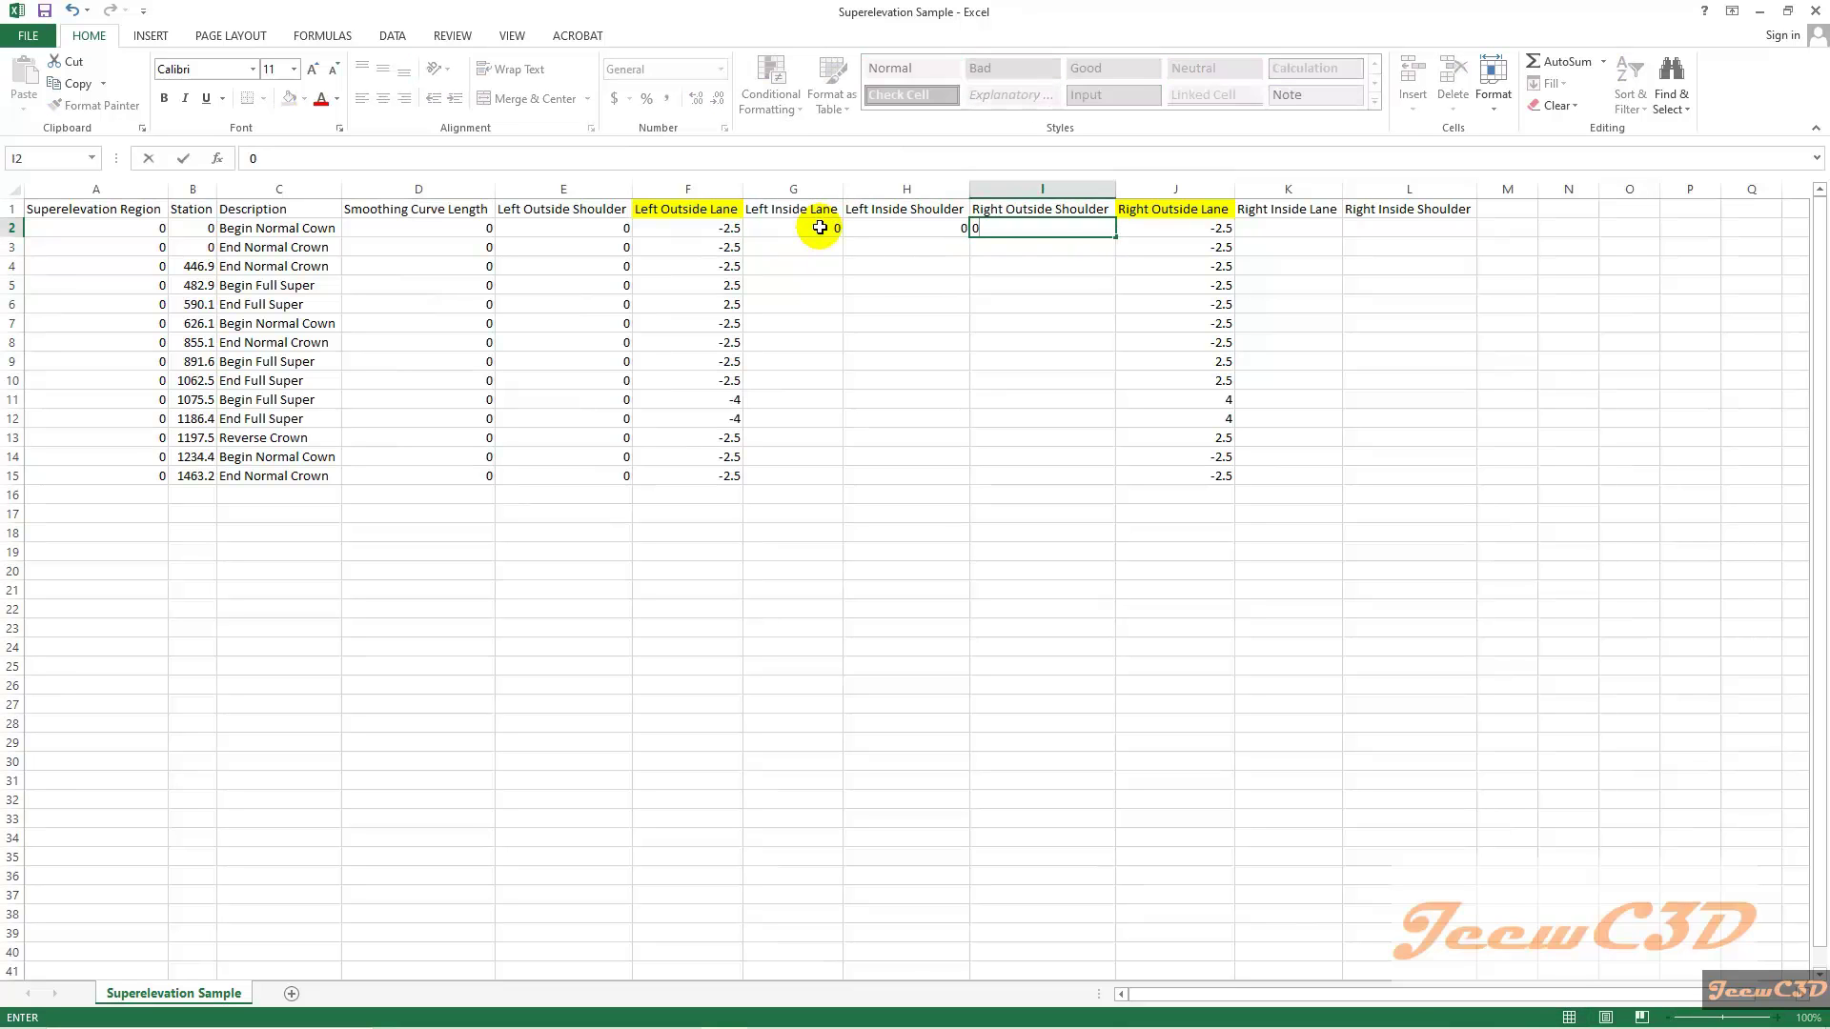
click(829, 293)
drag(800, 229, 1119, 481)
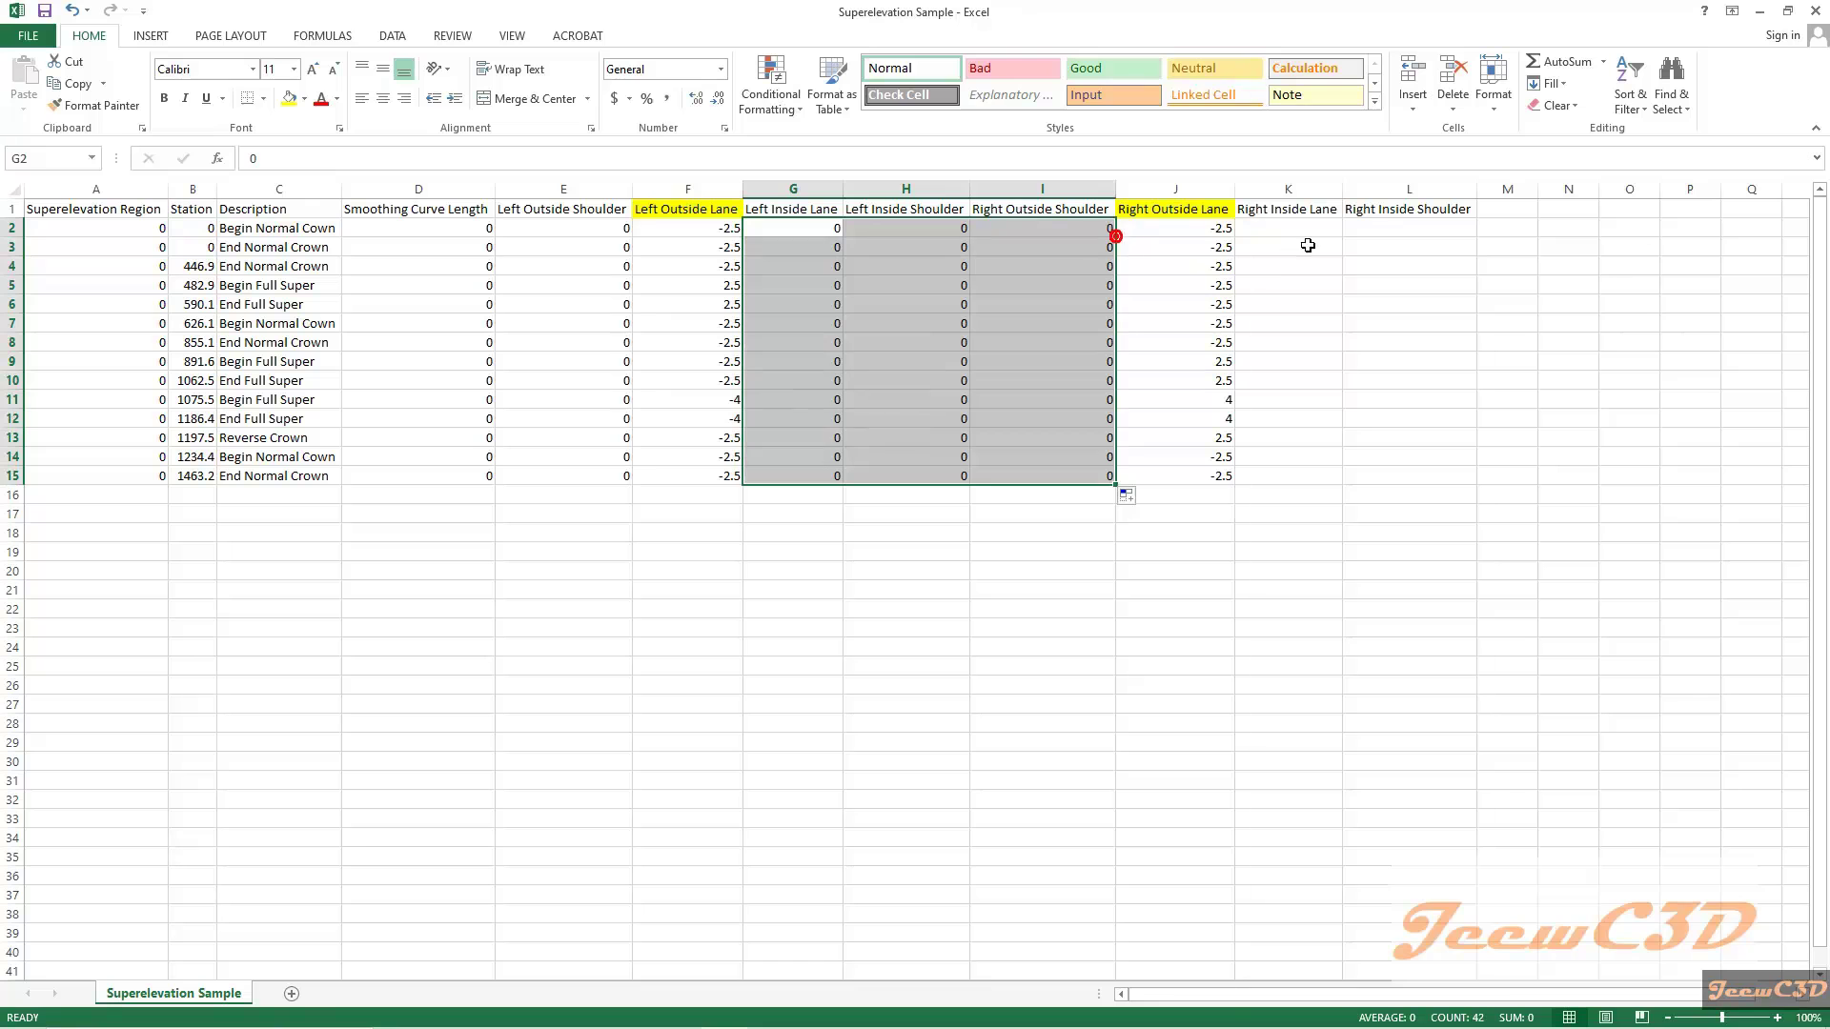
- Fill the Right Inside Lane and Right Inside Shoulder columns with 0 from row 2 down to row 15
click(1305, 228)
key(shift+Right)
text(0)
key(ctrl+Return)
click(1282, 321)
drag(1324, 228, 1384, 229)
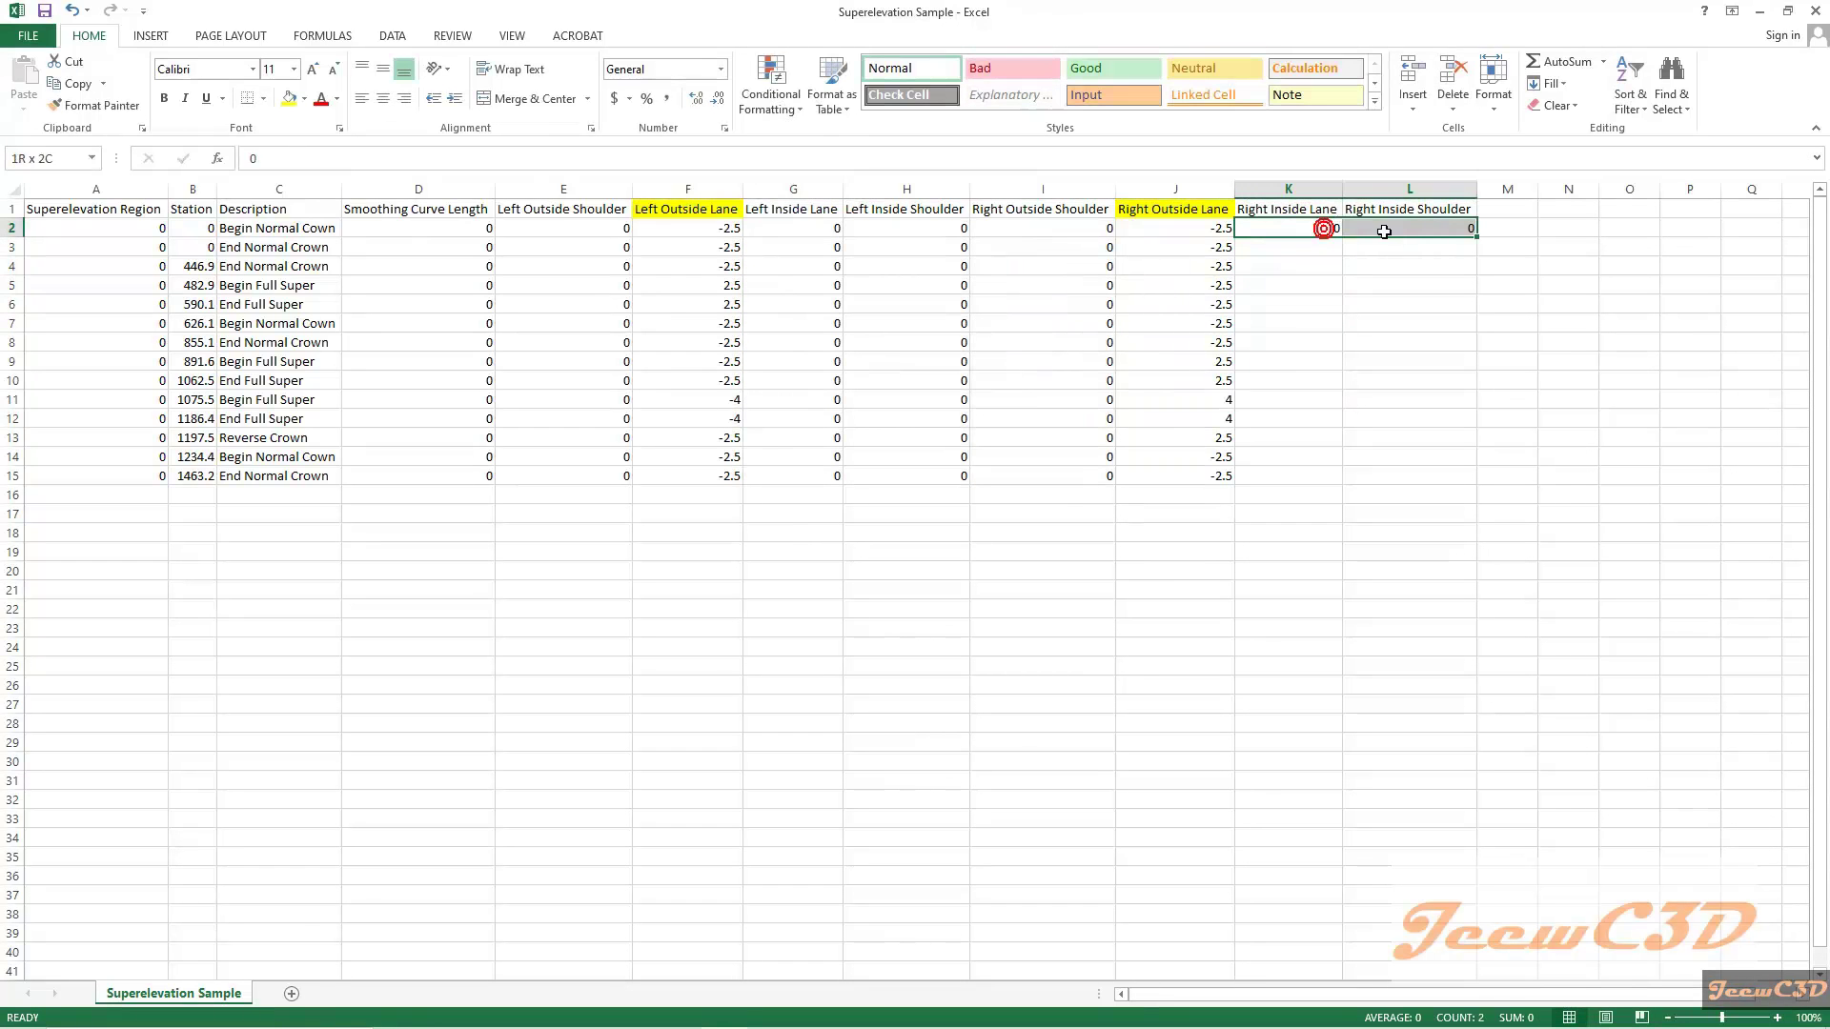
double_click(1476, 237)
click(1358, 535)
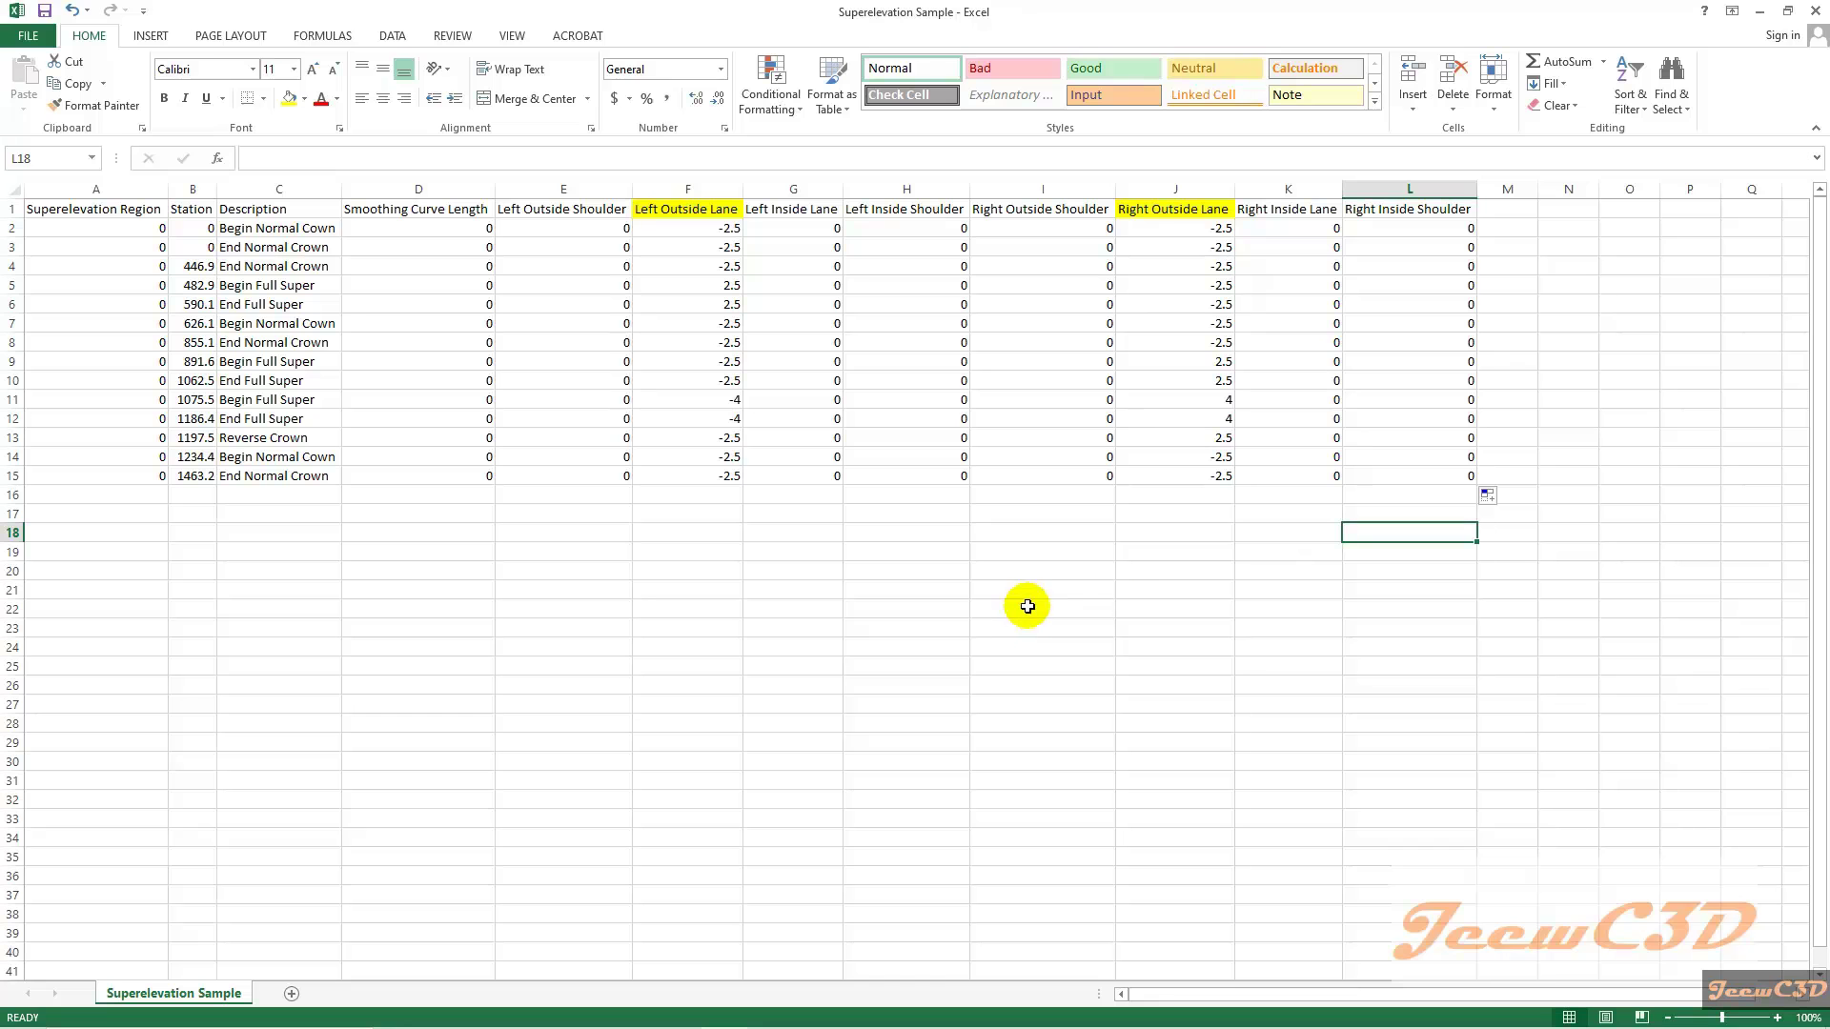
- Close the Superelevation Sample workbook and choose to save the changes to the CSV file
click(1804, 21)
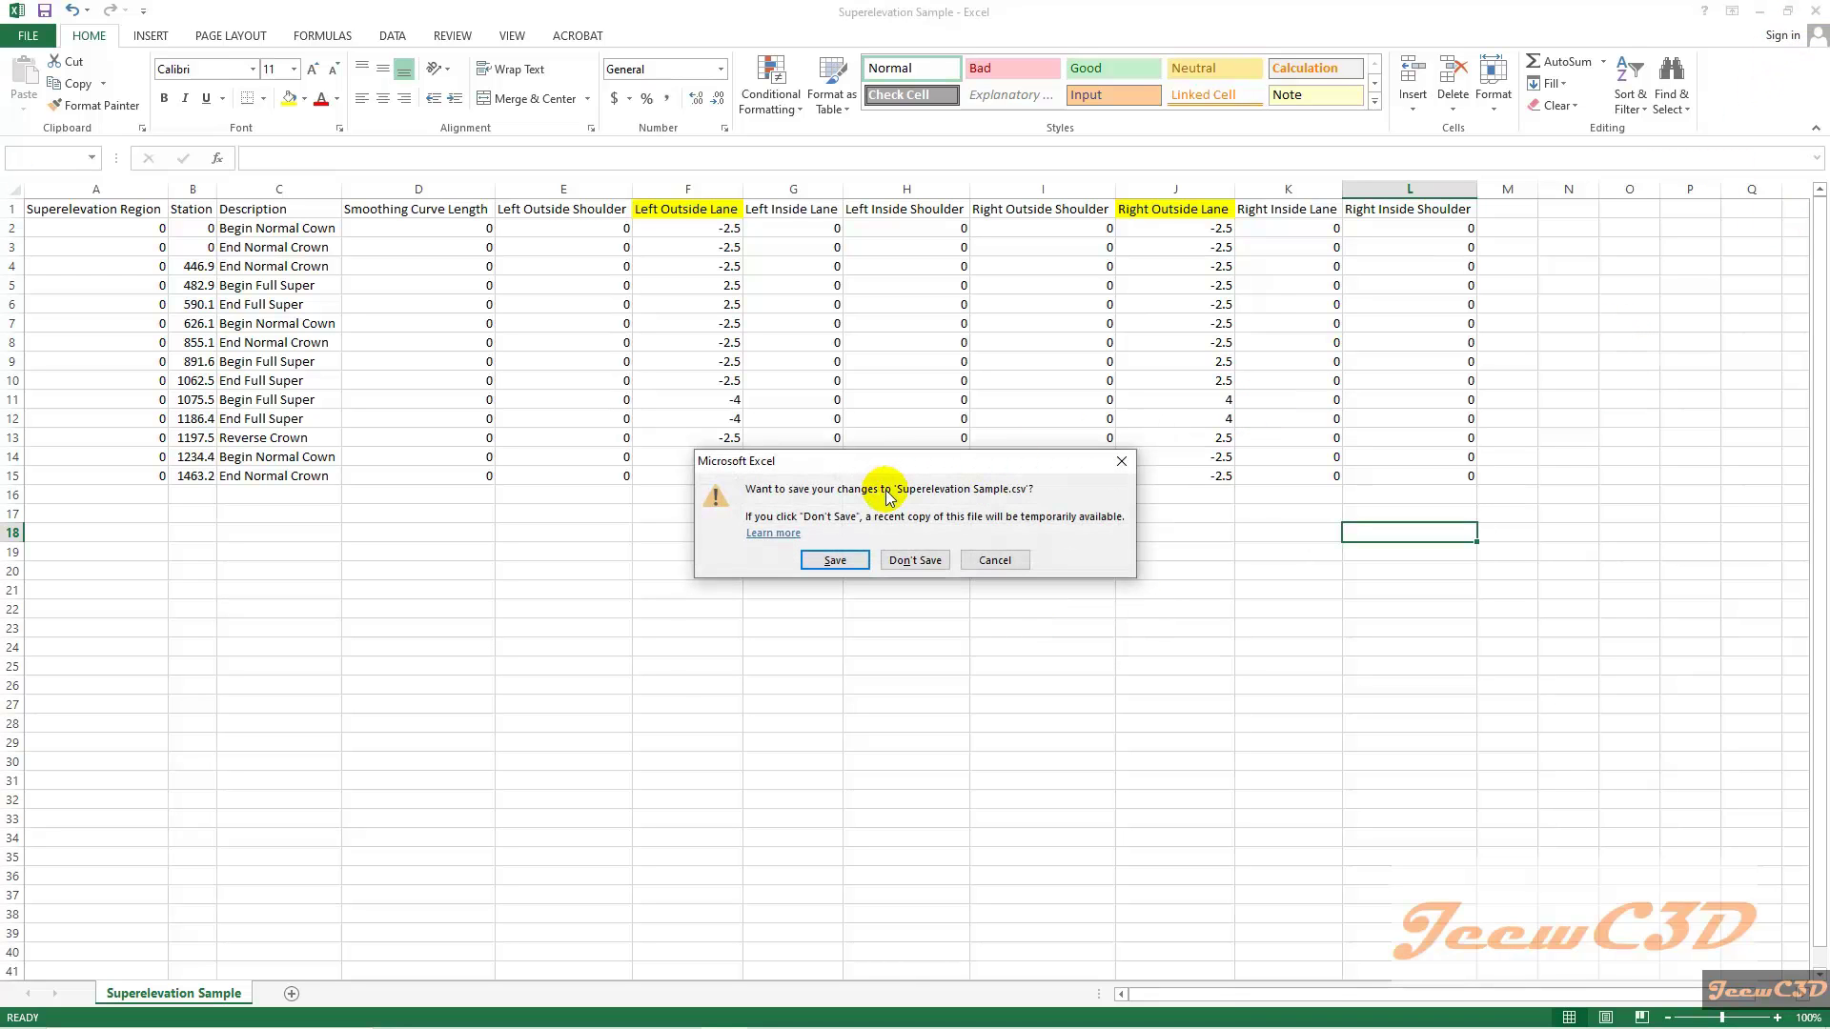
click(836, 561)
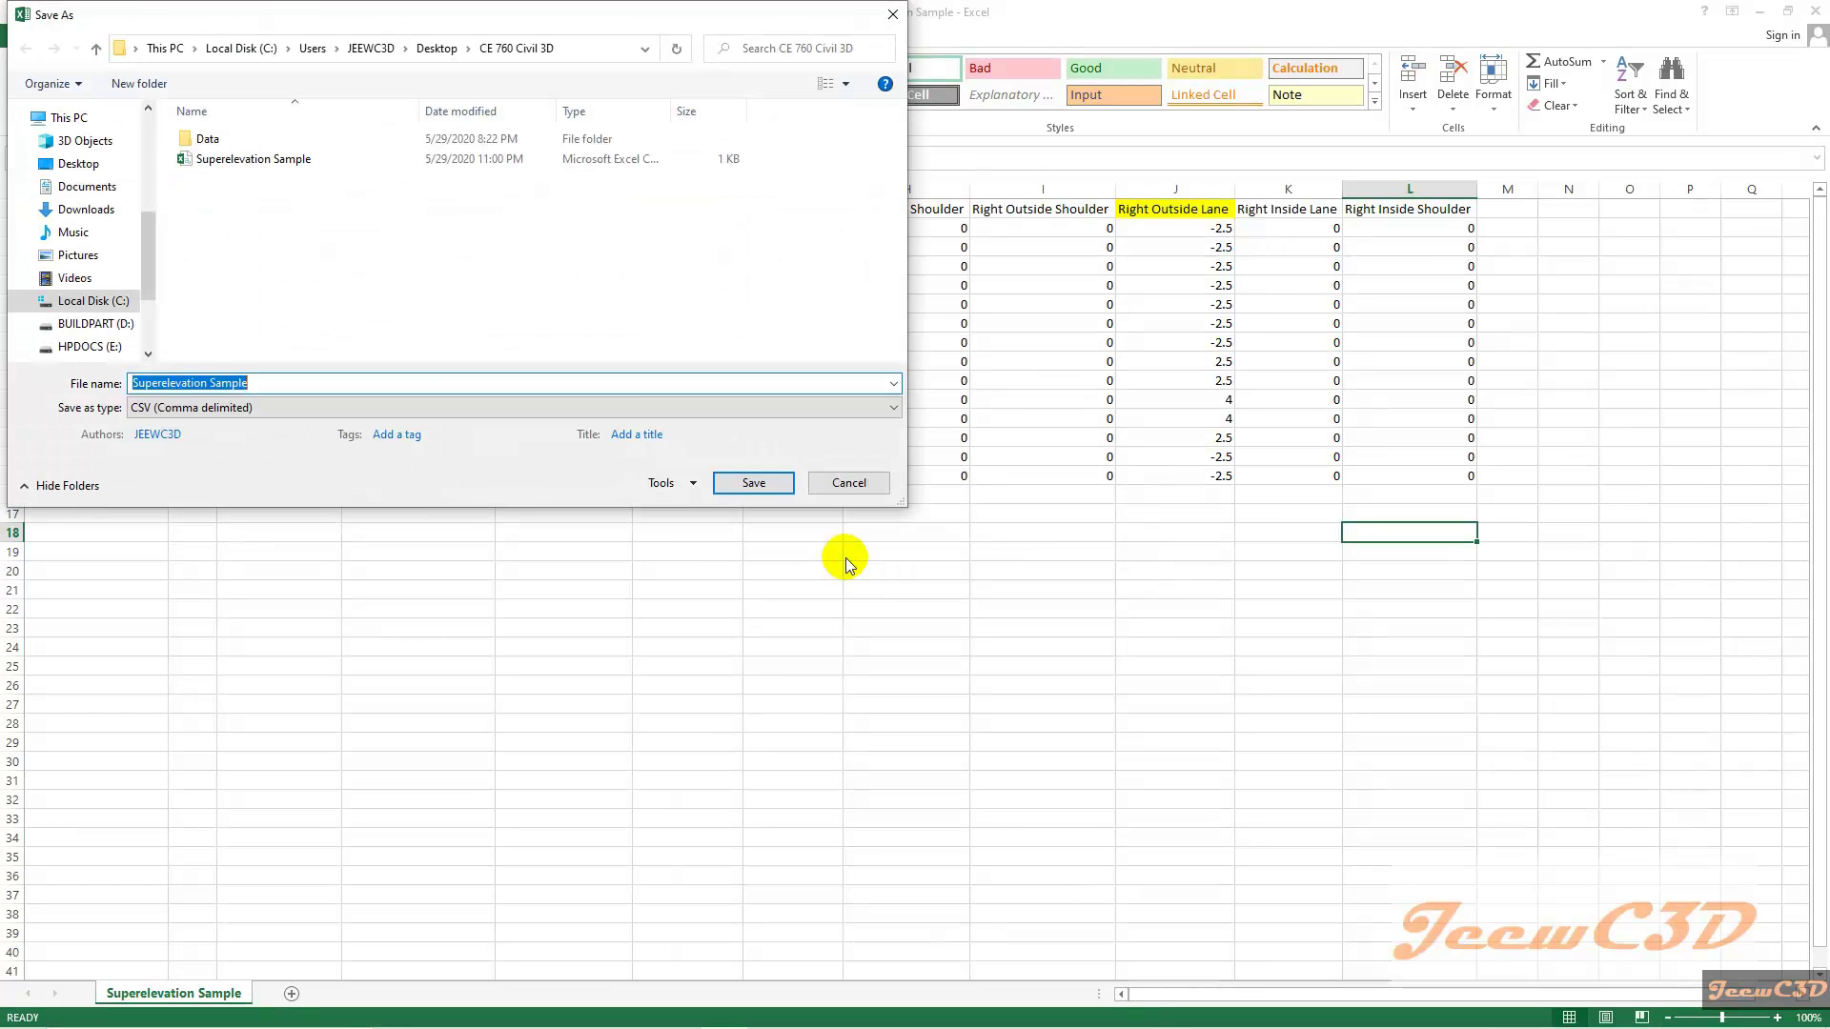